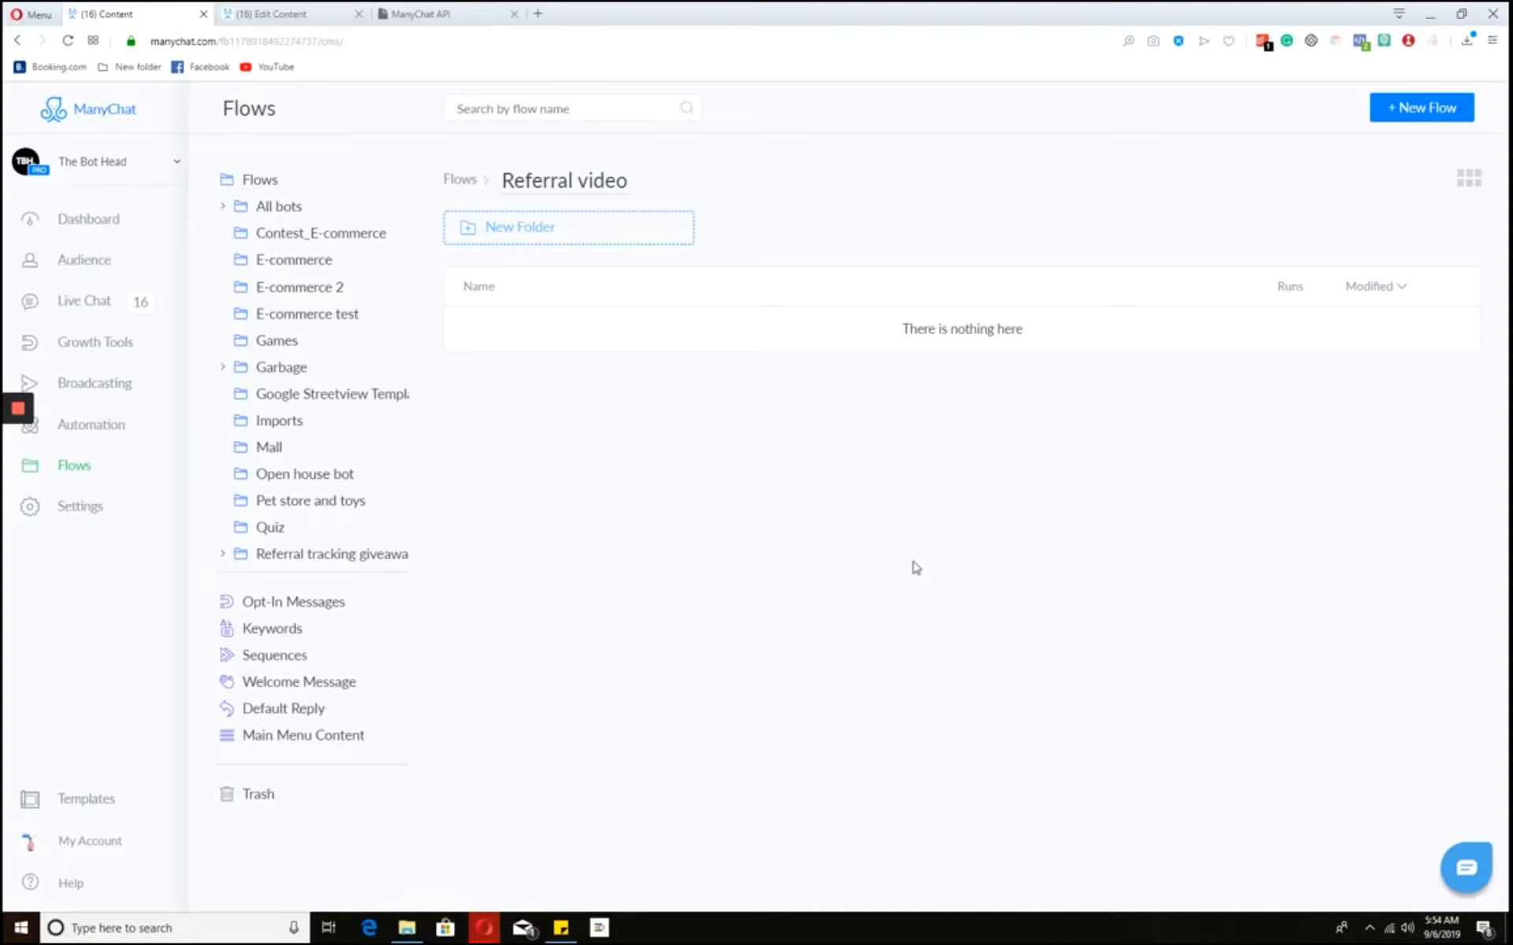
# - Create a new flow named 'Welcome'
pyautogui.click(1410, 100)
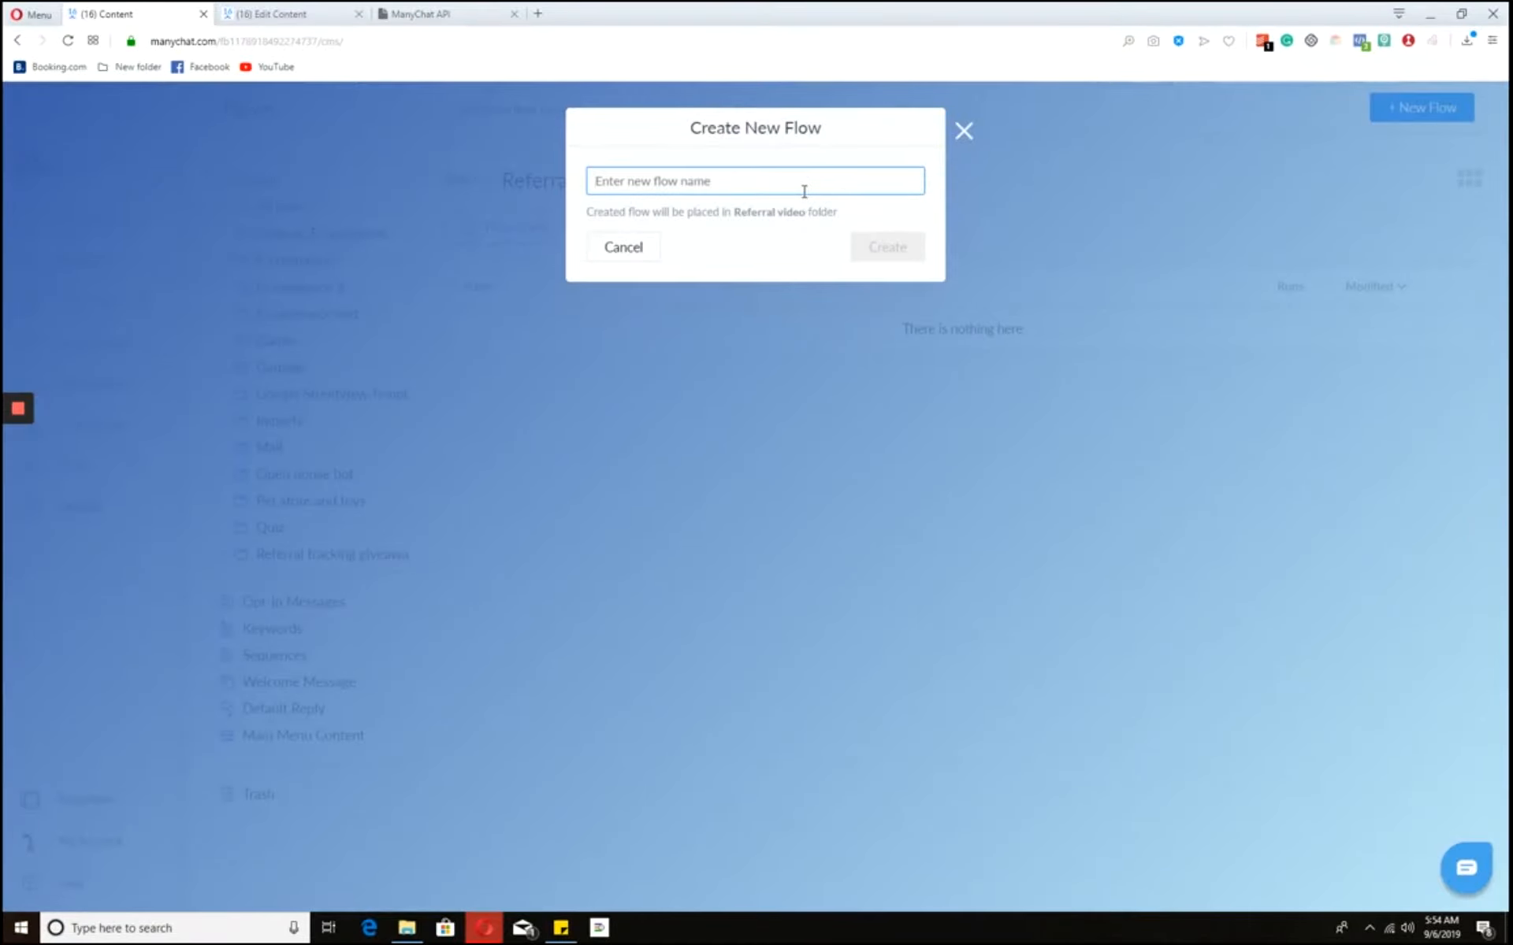
pyautogui.write('W')
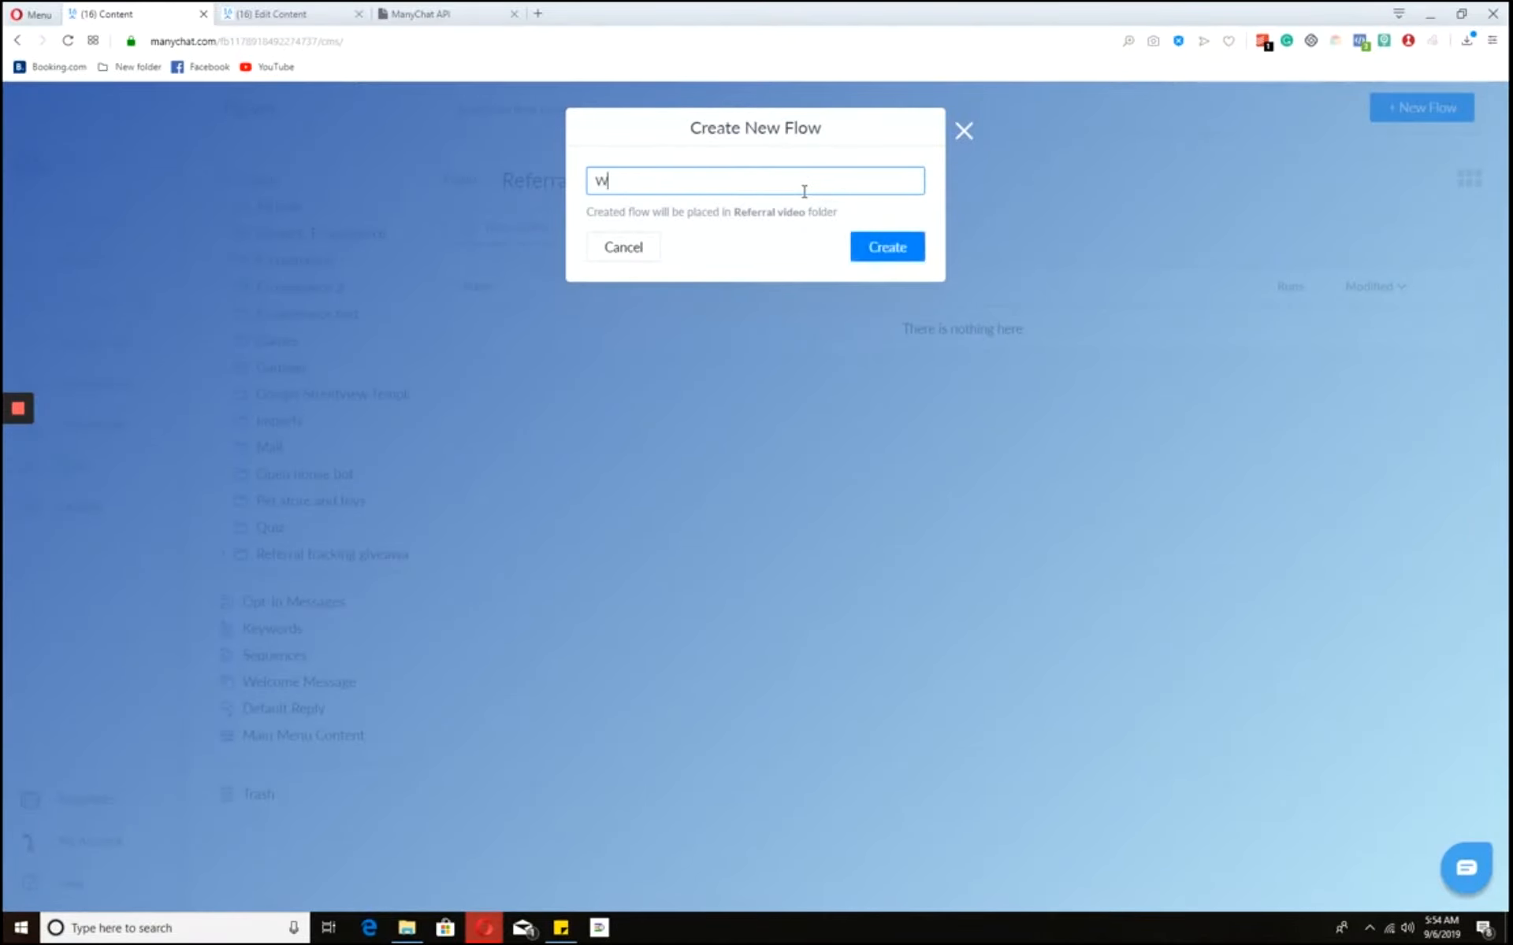
pyautogui.write('elcome')
pyautogui.press('Return')
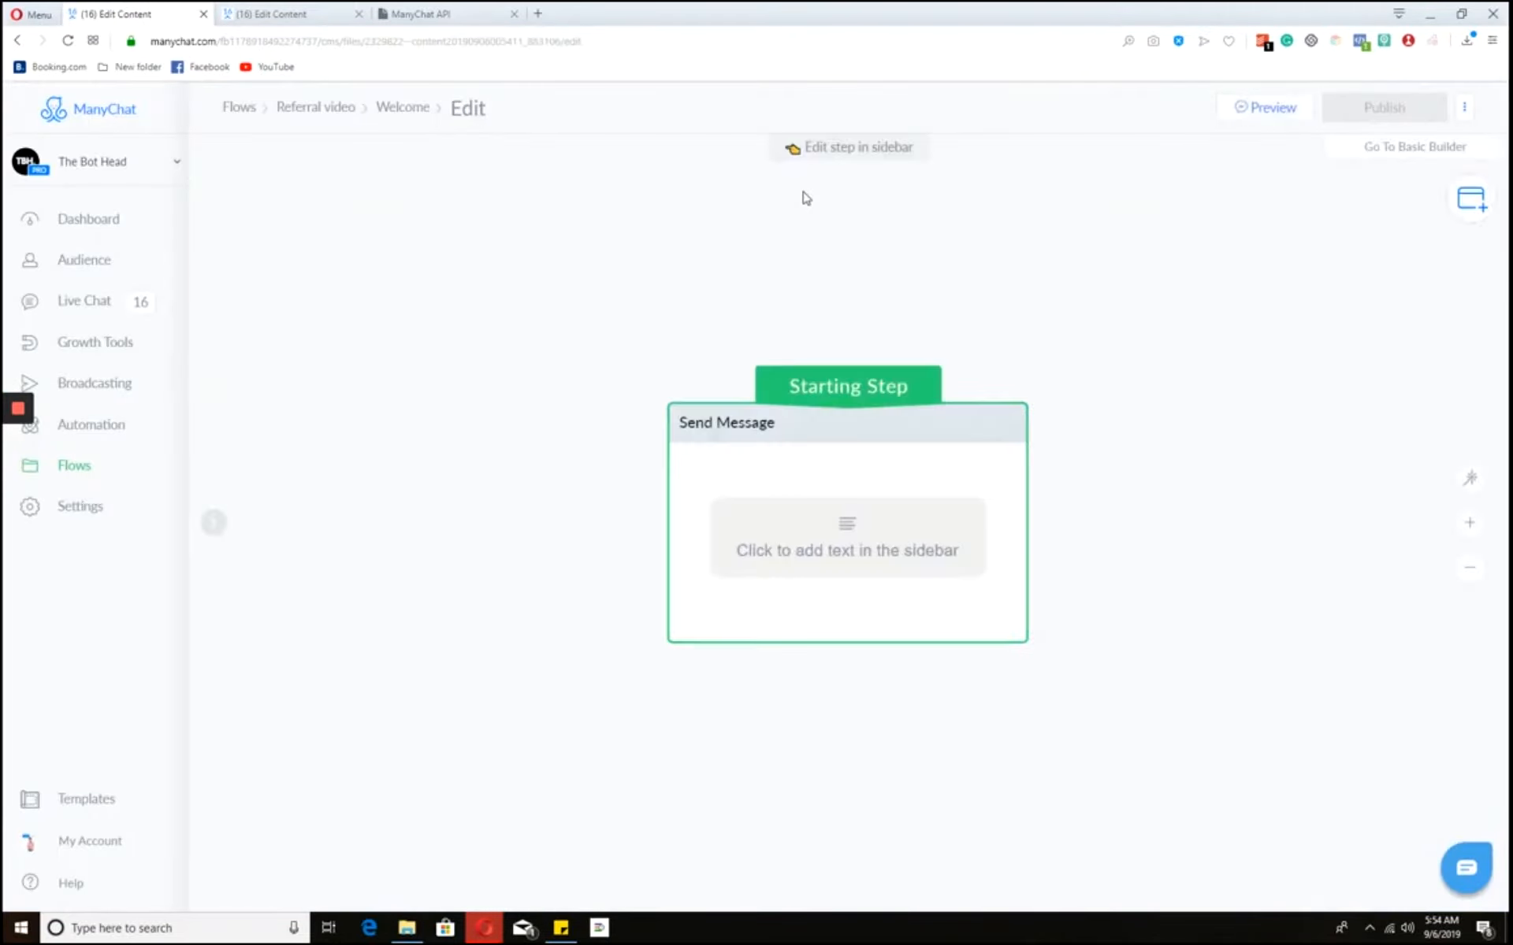
# - Write the message 'Hi {First Name}! Do you wanna get $3 to use on our cupcakes? Click below 👇'
pyautogui.click(824, 537)
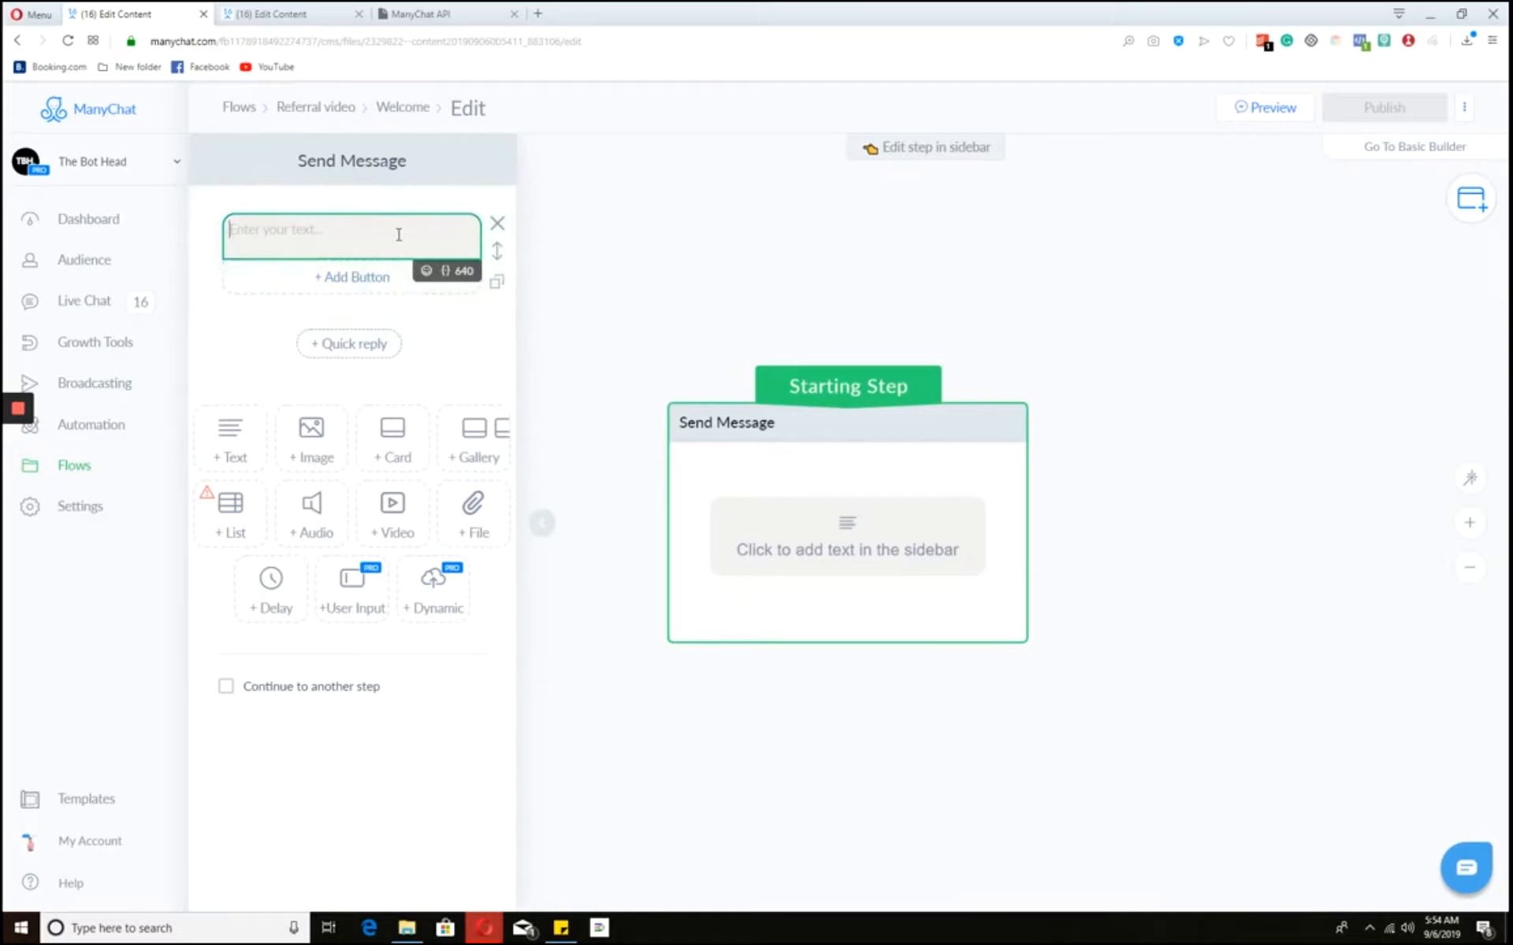
pyautogui.write('Hi')
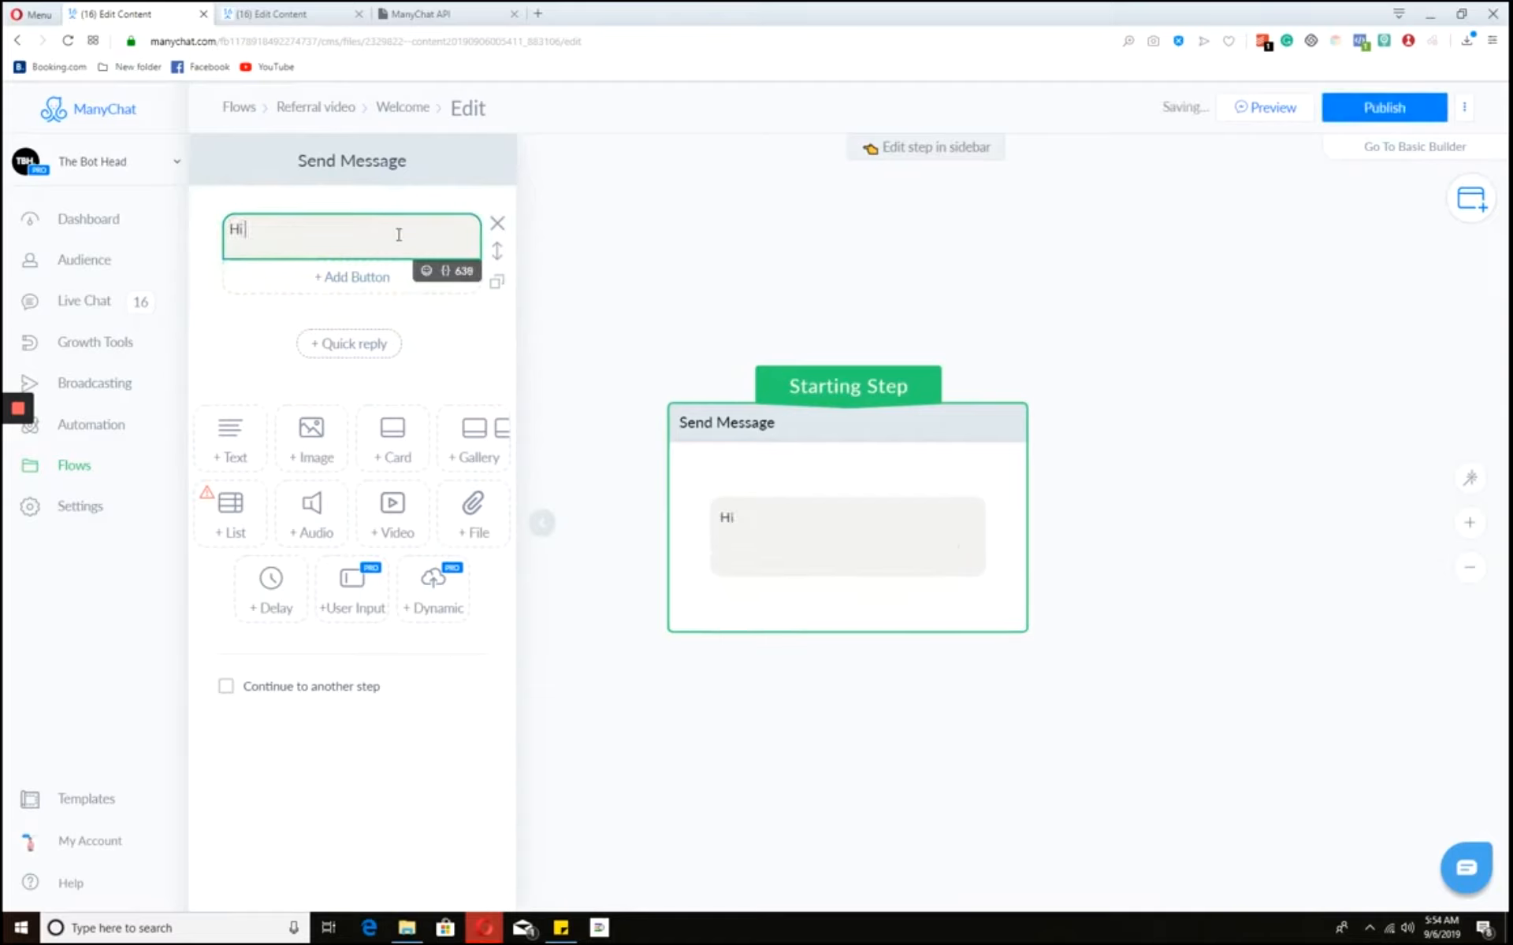
pyautogui.click(446, 274)
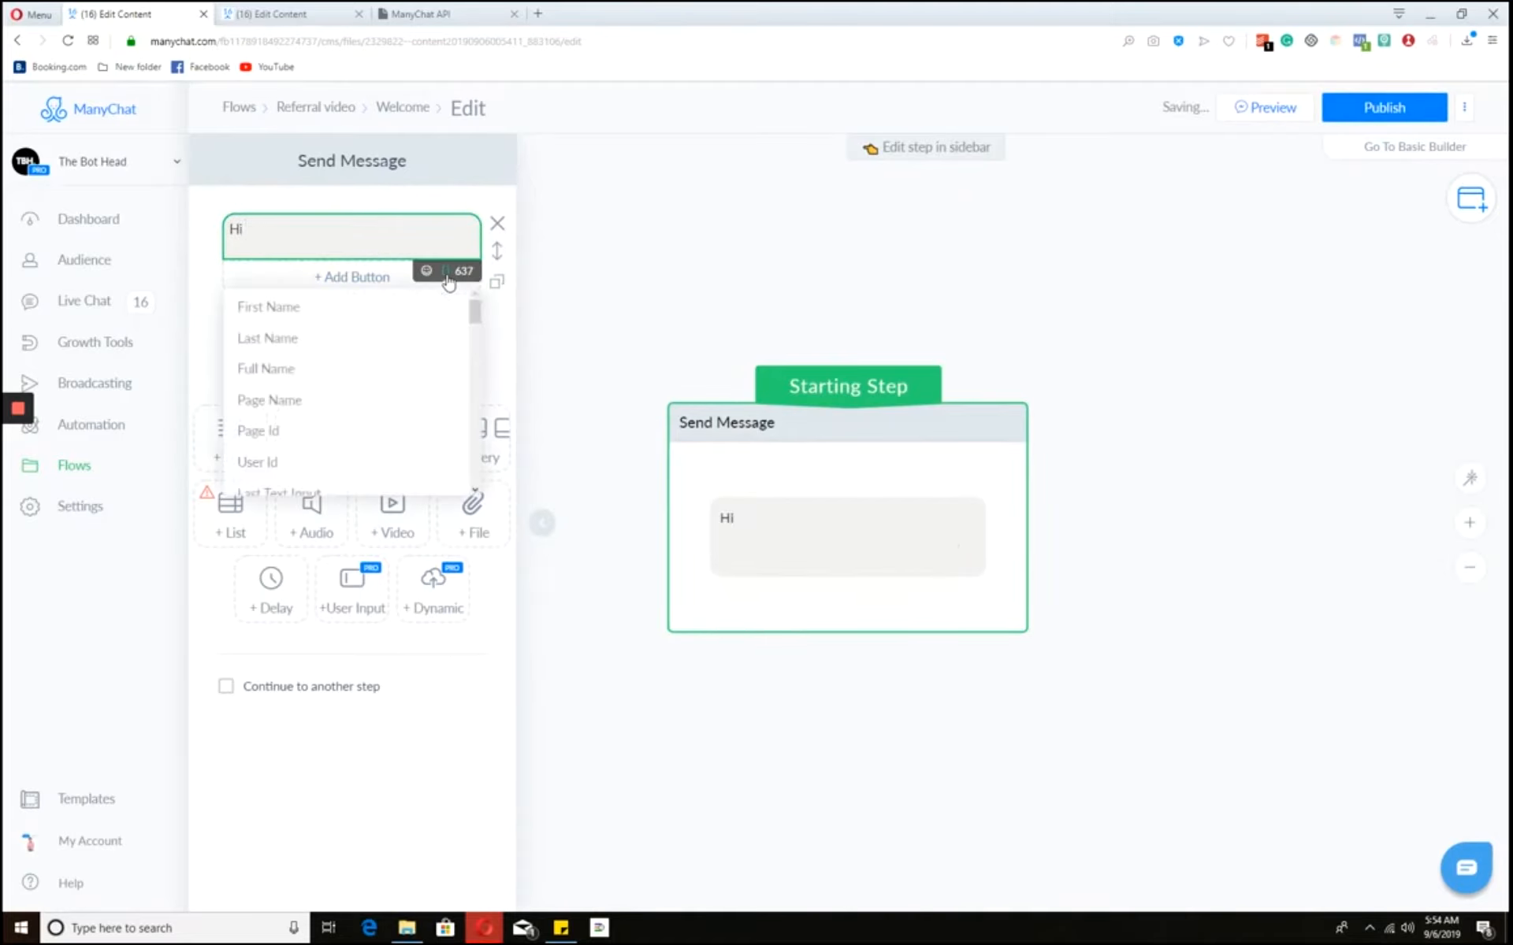
pyautogui.click(352, 319)
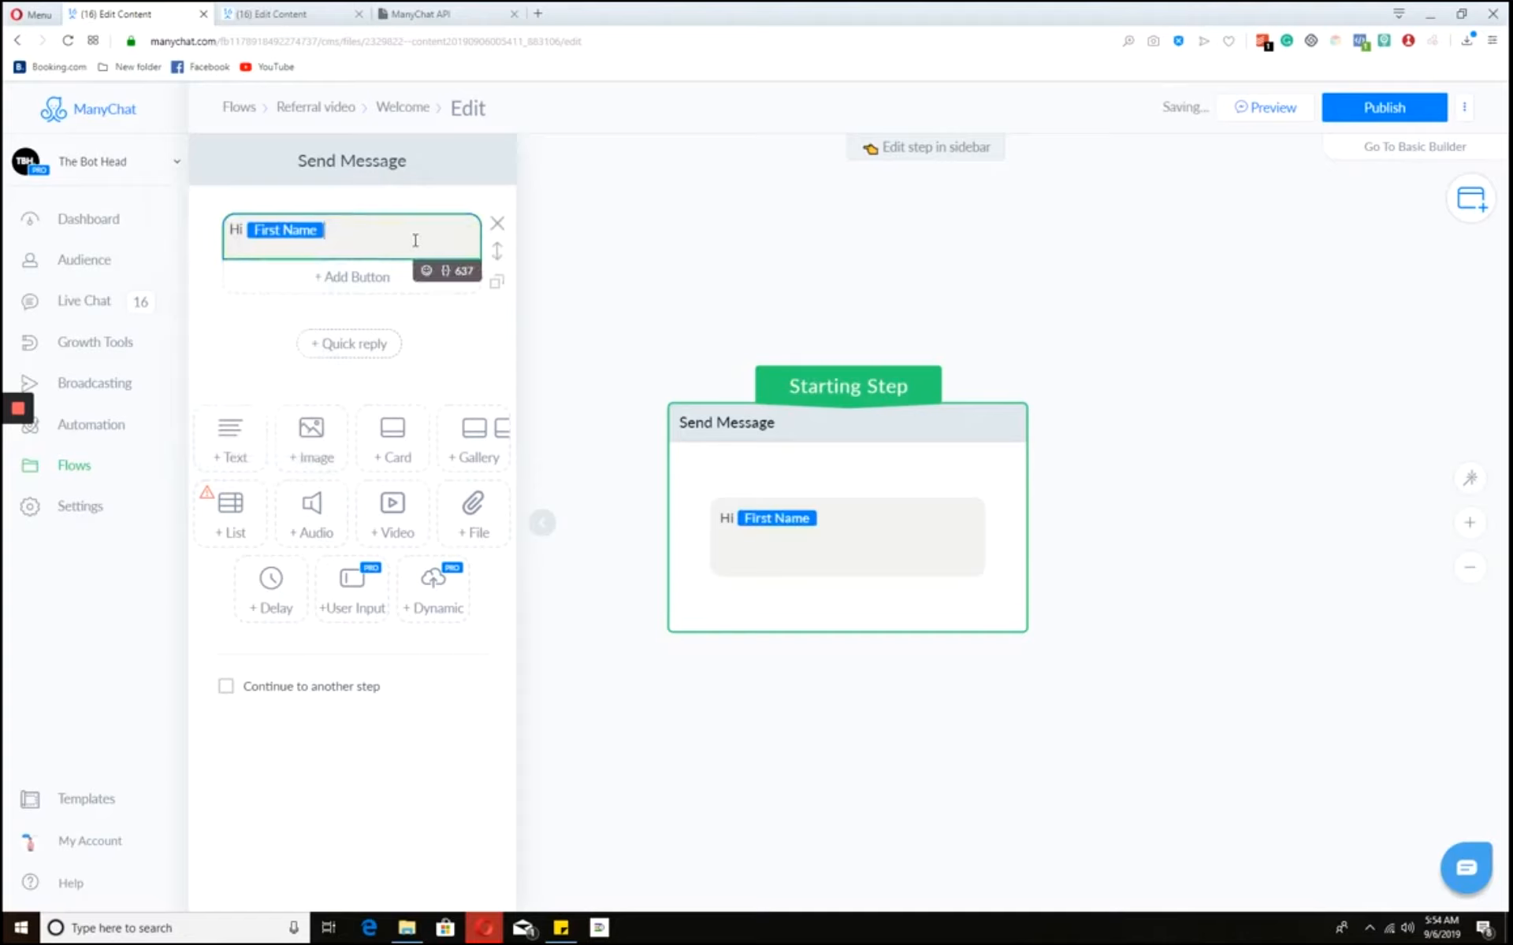
pyautogui.write('! Do you wanna get $3')
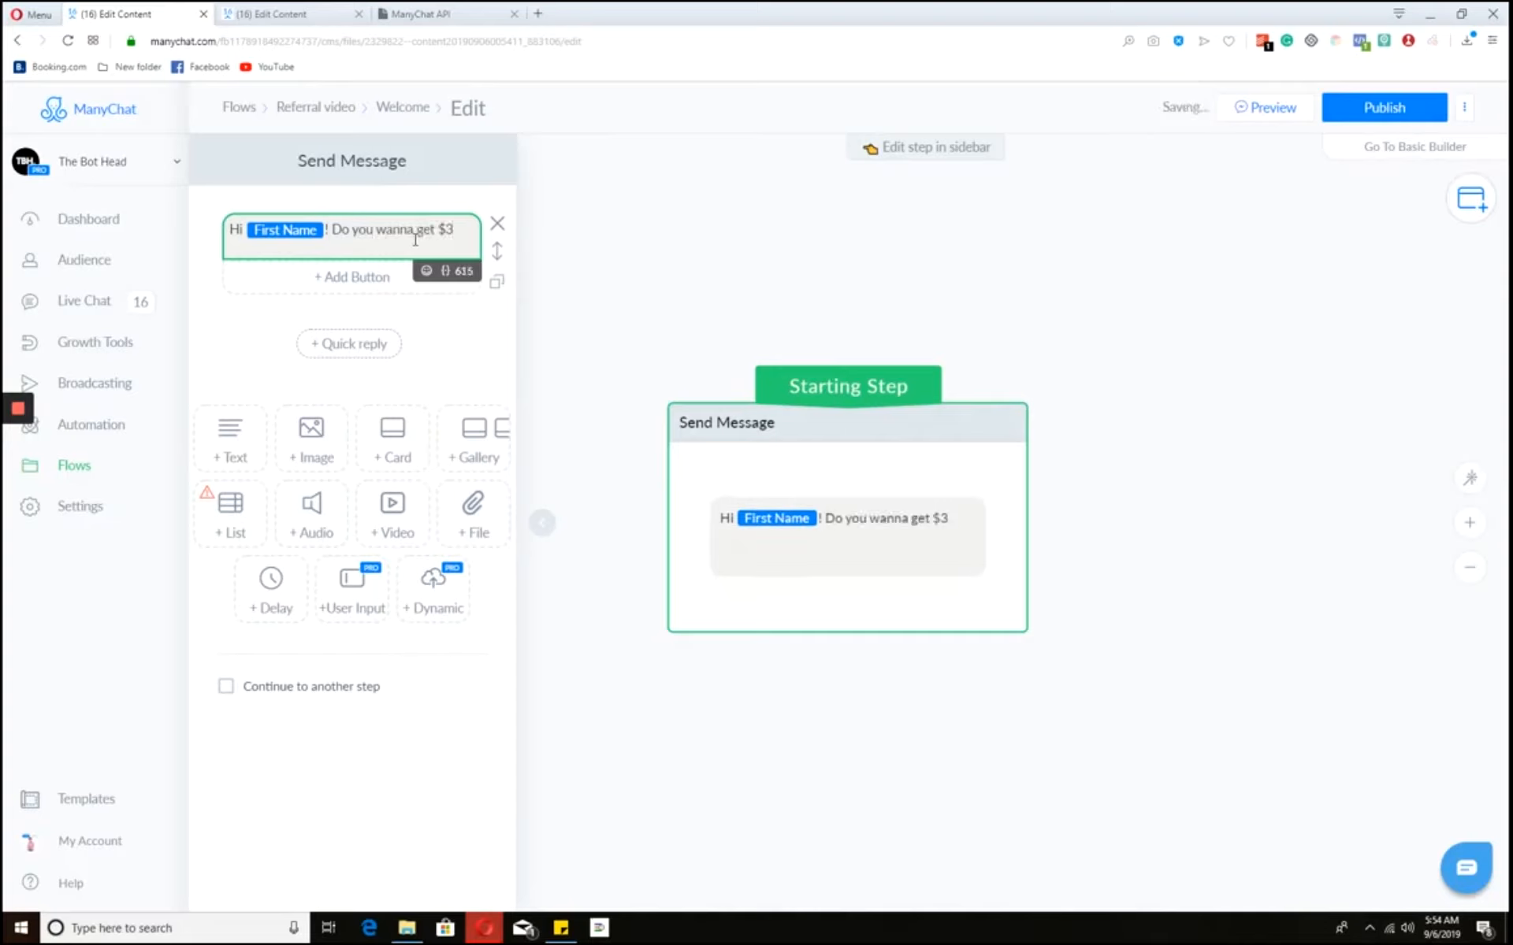
pyautogui.write(' on all')
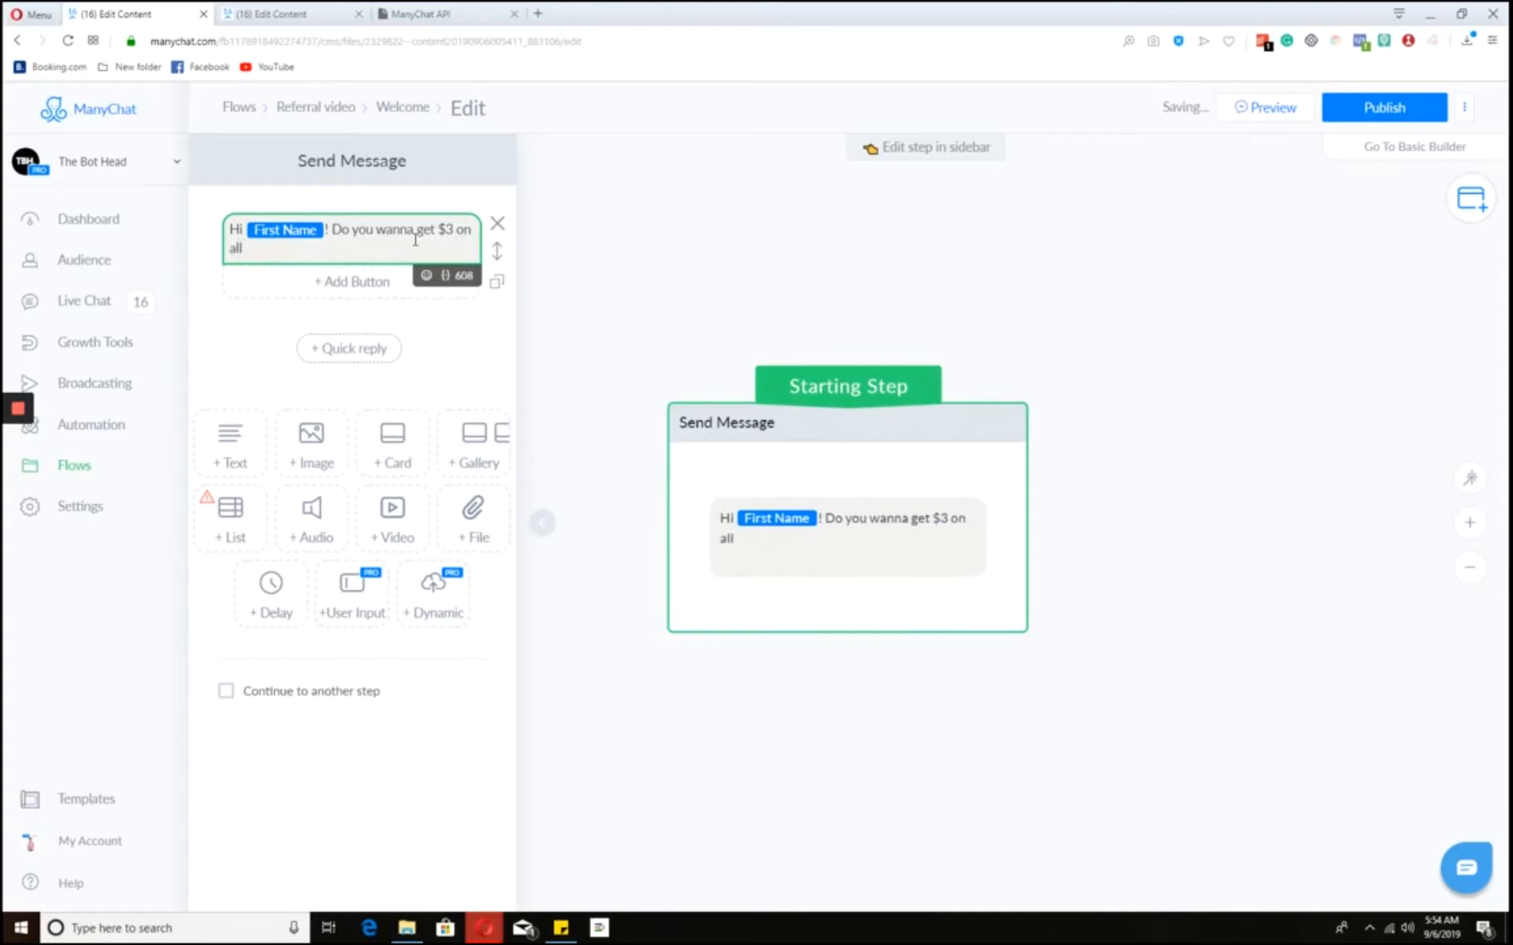
pyautogui.press('BackSpace')
pyautogui.press('BackSpace')
pyautogui.press('BackSpace')
pyautogui.press('BackSpace')
pyautogui.press('BackSpace')
pyautogui.press('BackSpace')
pyautogui.write('t')
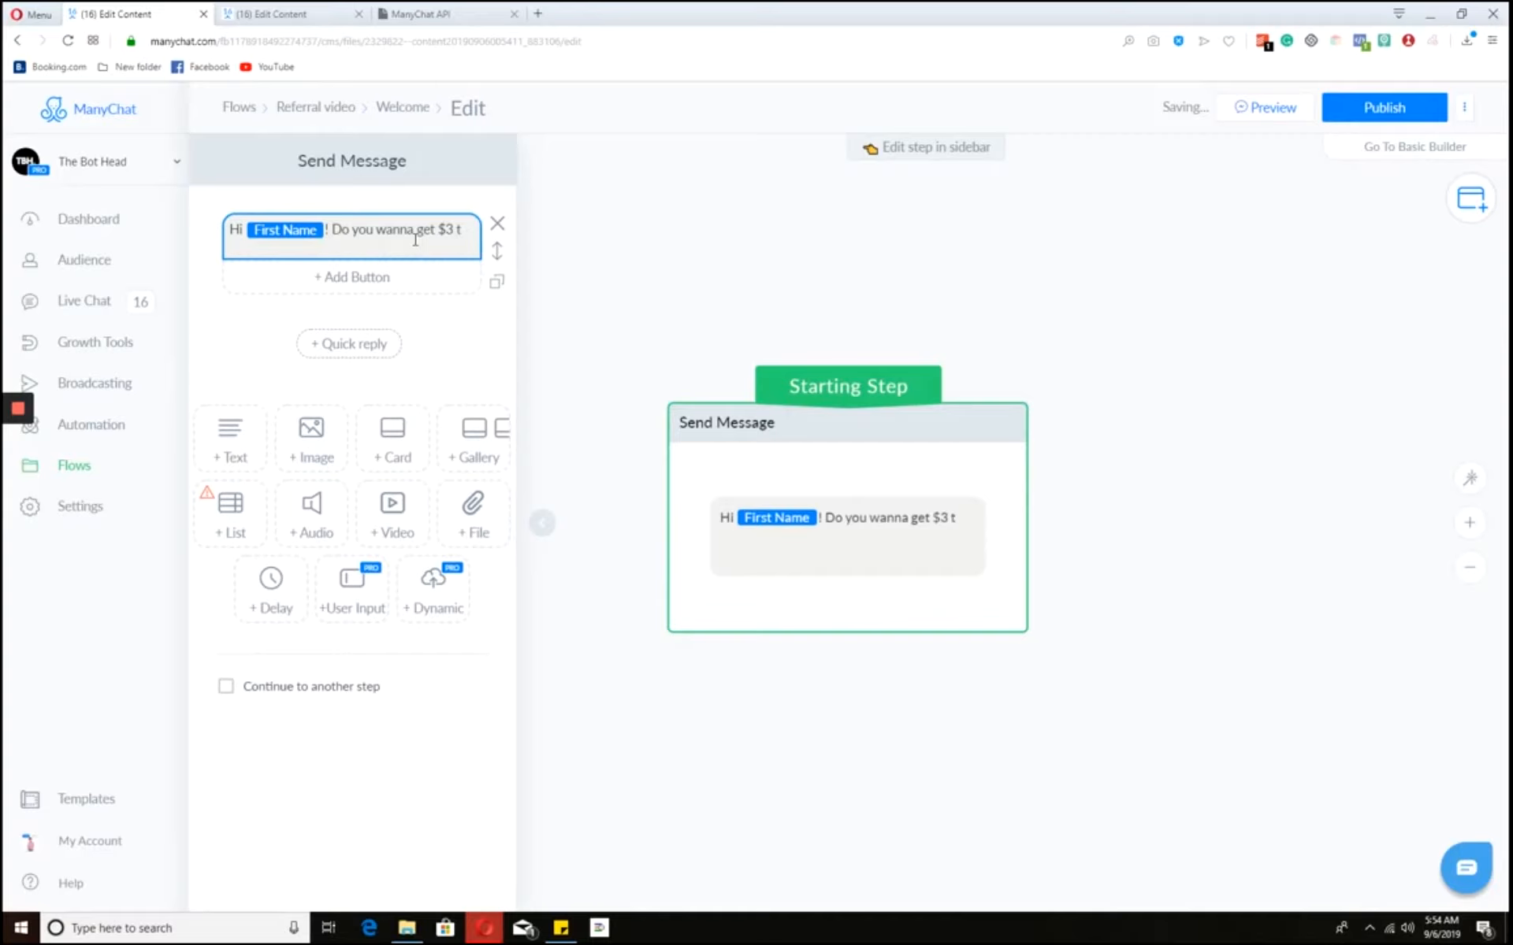
pyautogui.click(476, 235)
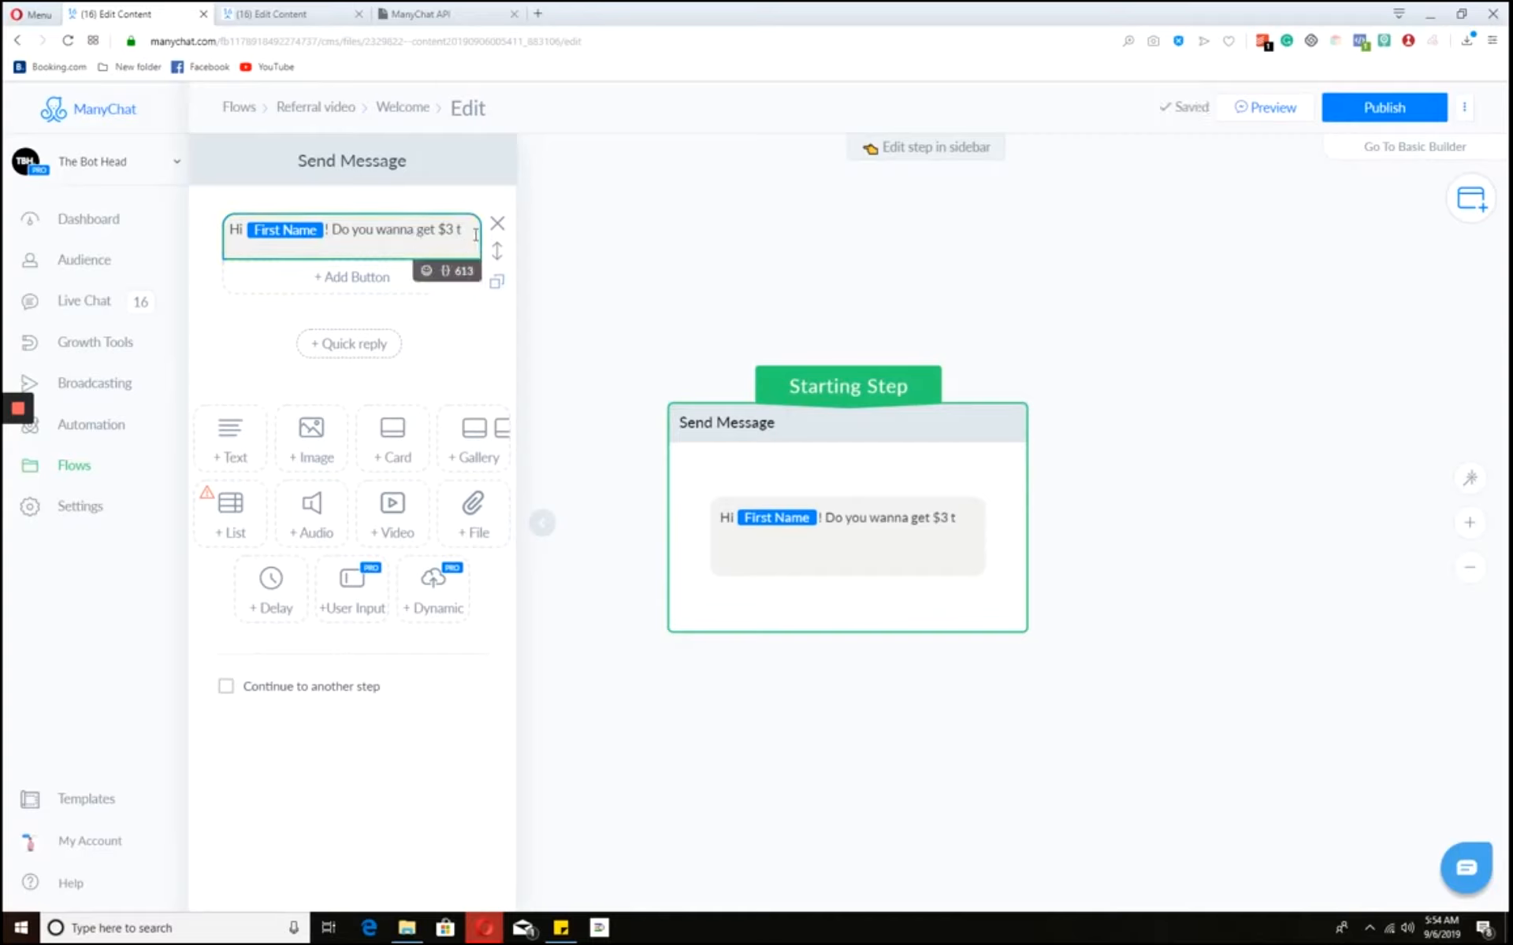
pyautogui.write('o use on')
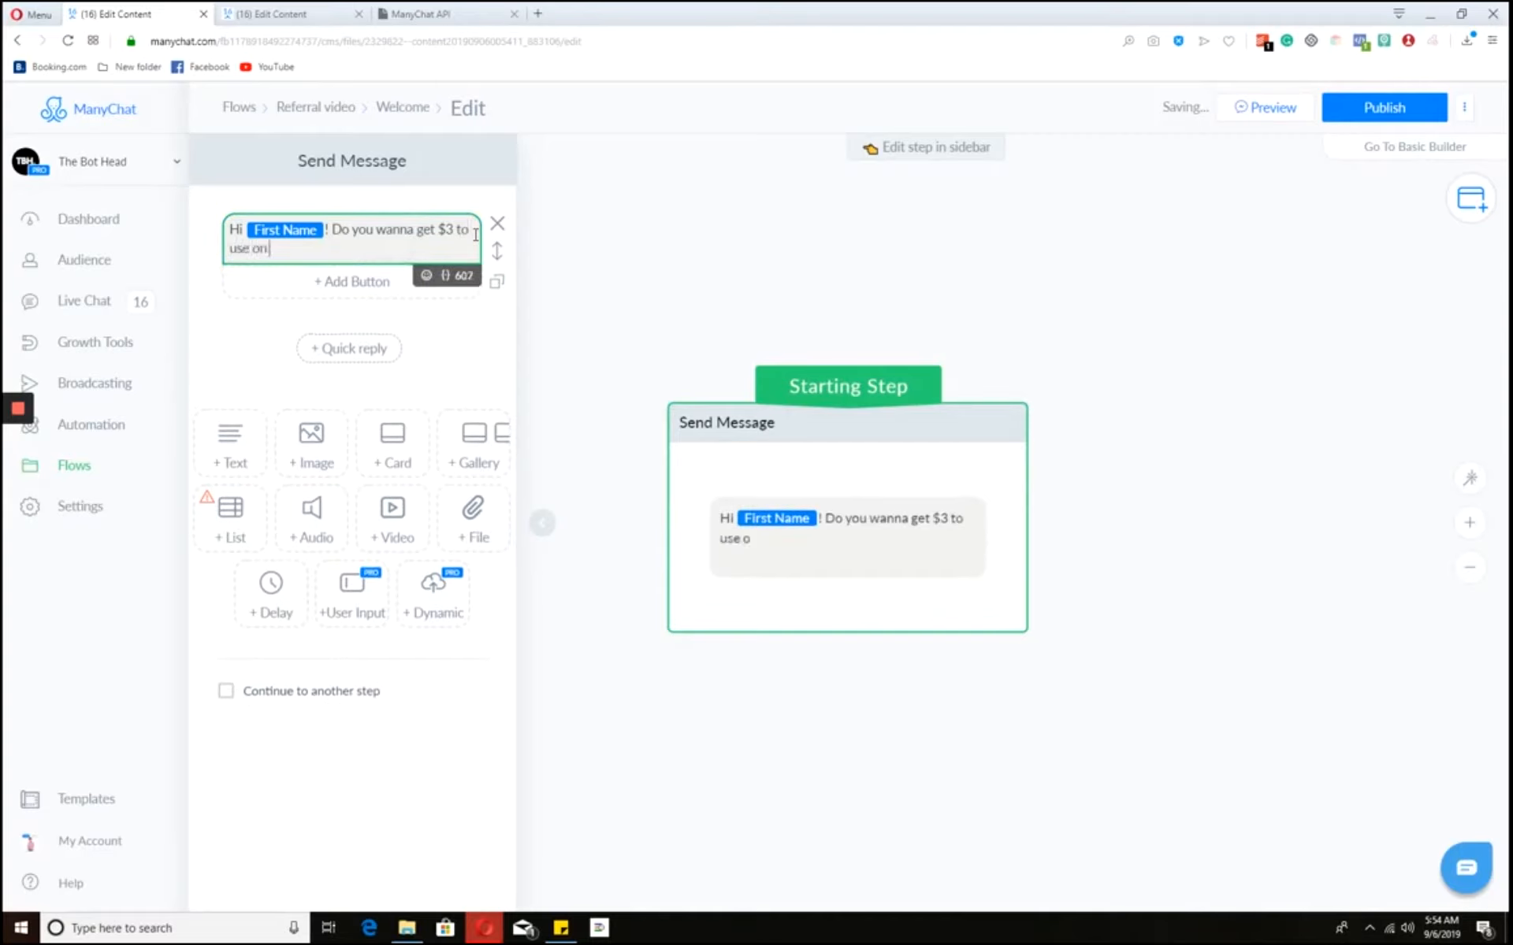
pyautogui.write(' our cupcak')
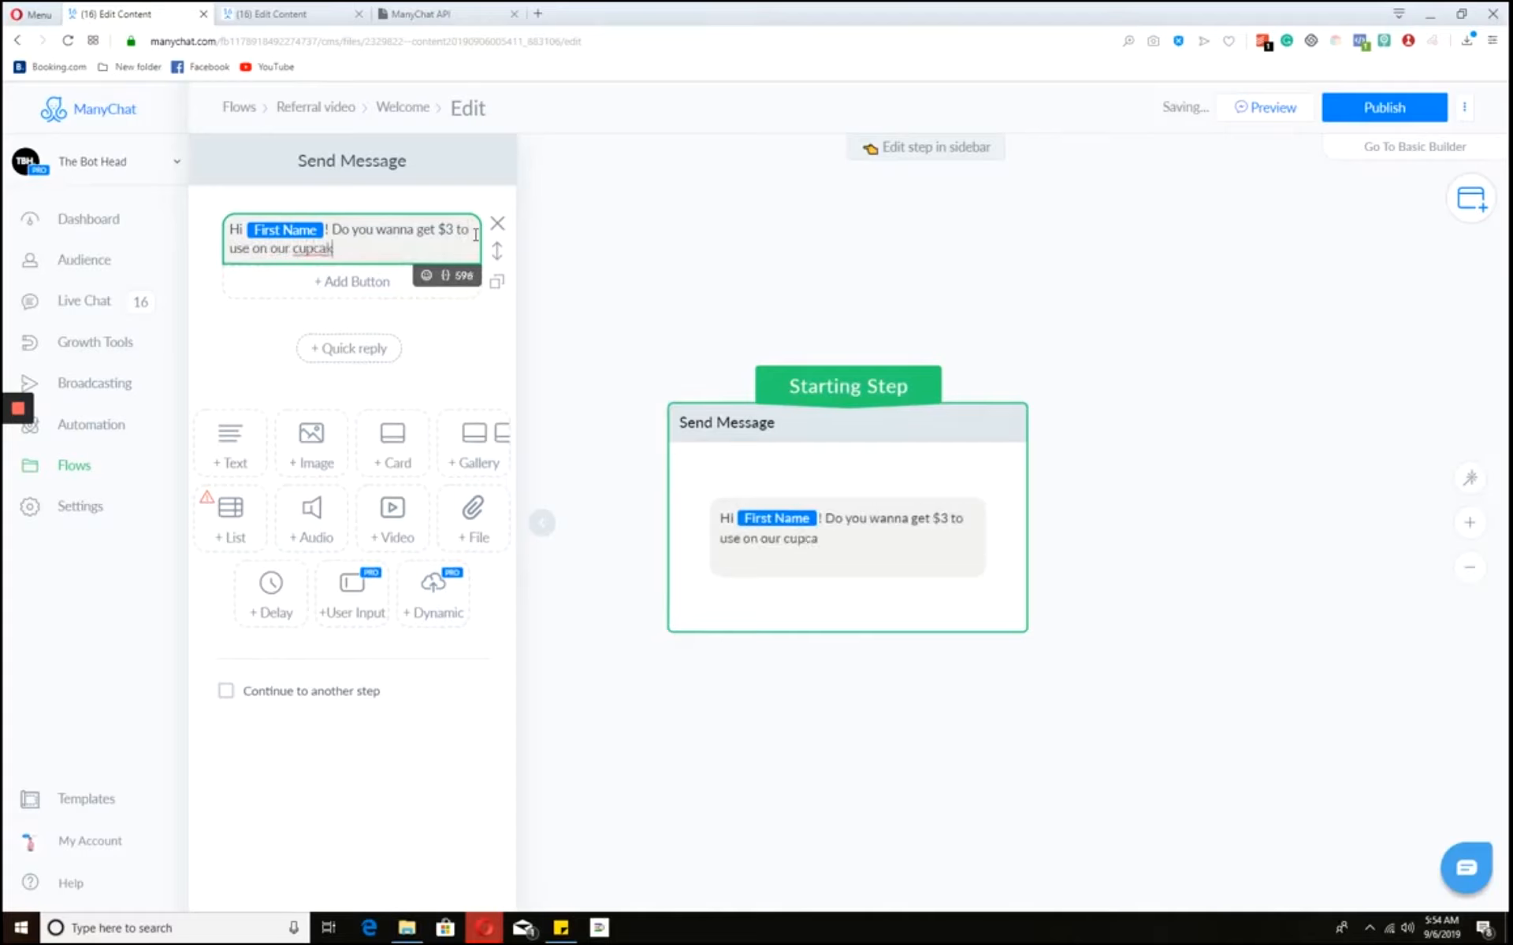
pyautogui.write('es? Click below')
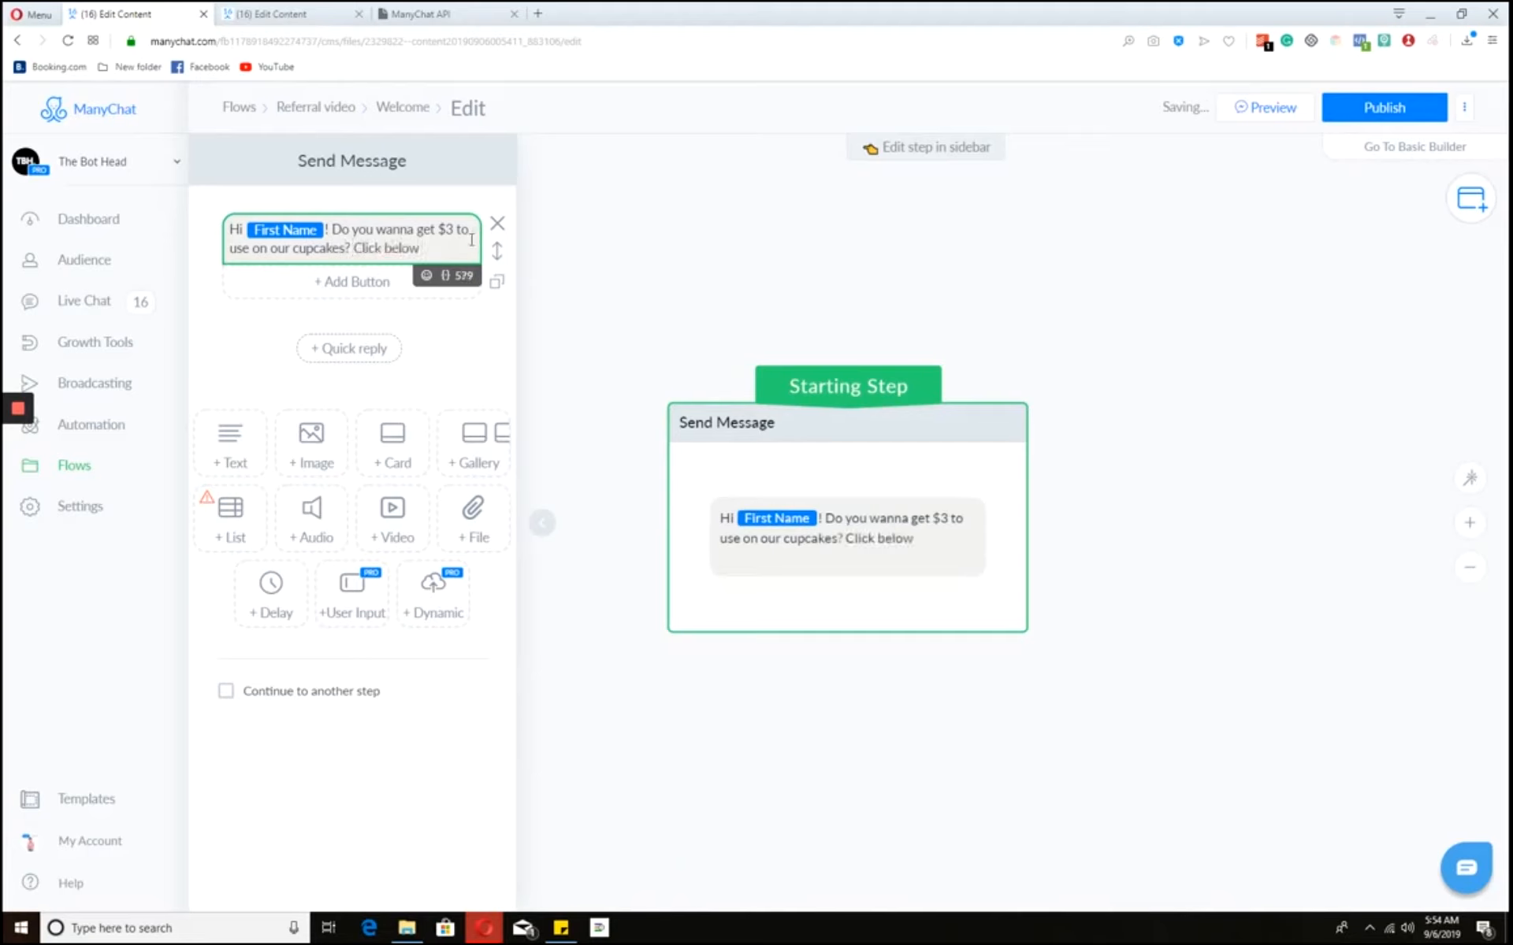
pyautogui.click(426, 275)
pyautogui.click(352, 374)
pyautogui.click(382, 246)
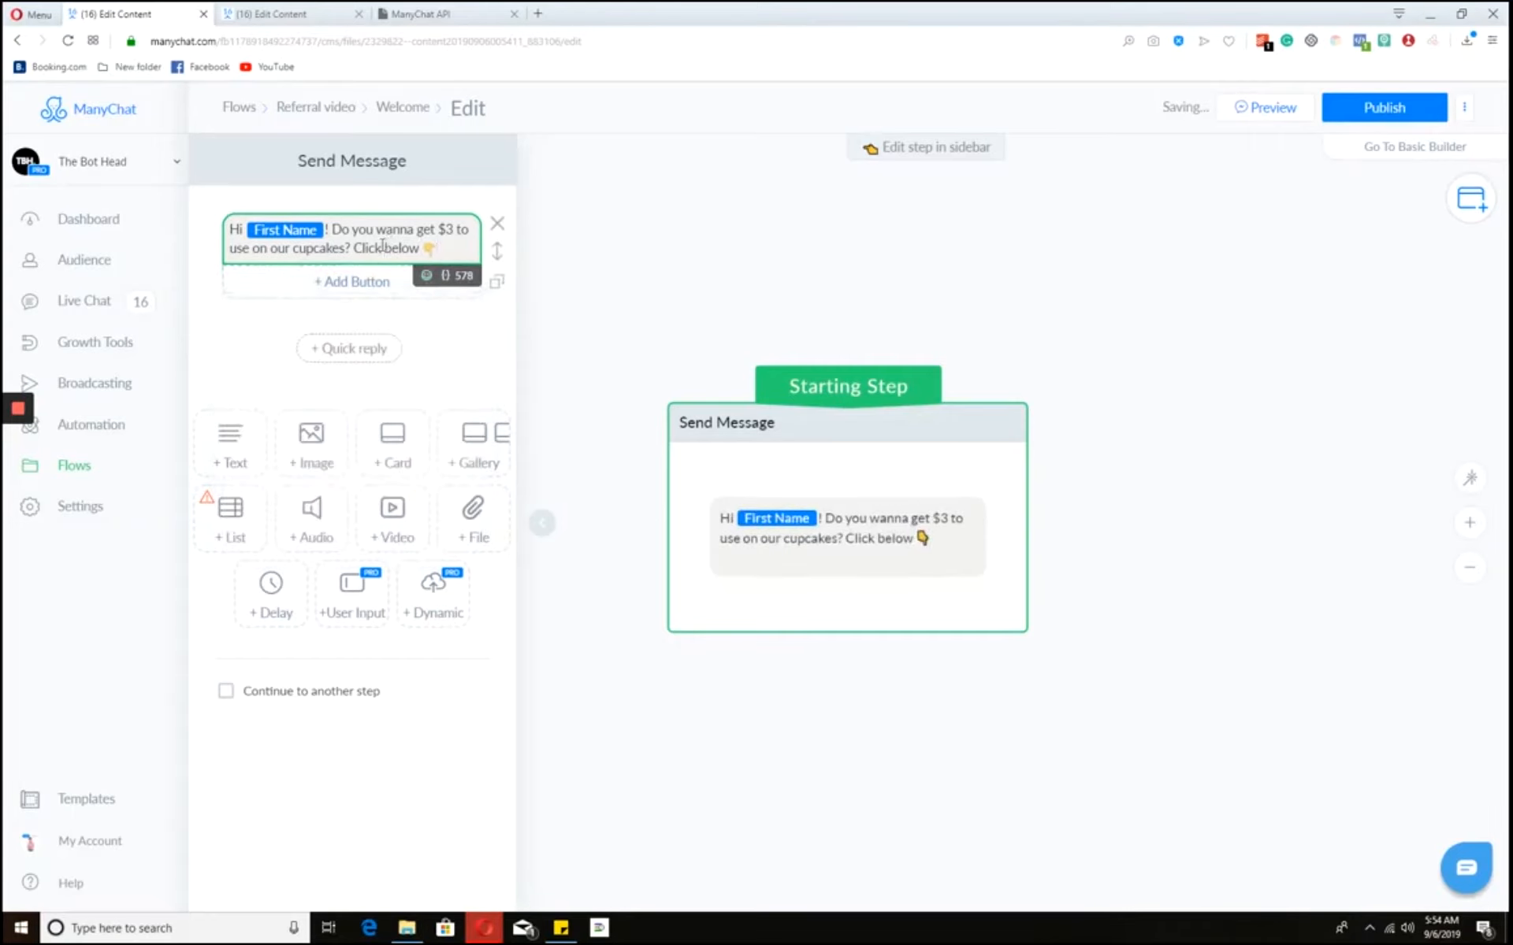
# - Add a 'Yep 😎🔥' button under the welcome message and drag out its link to a next step
pyautogui.click(359, 293)
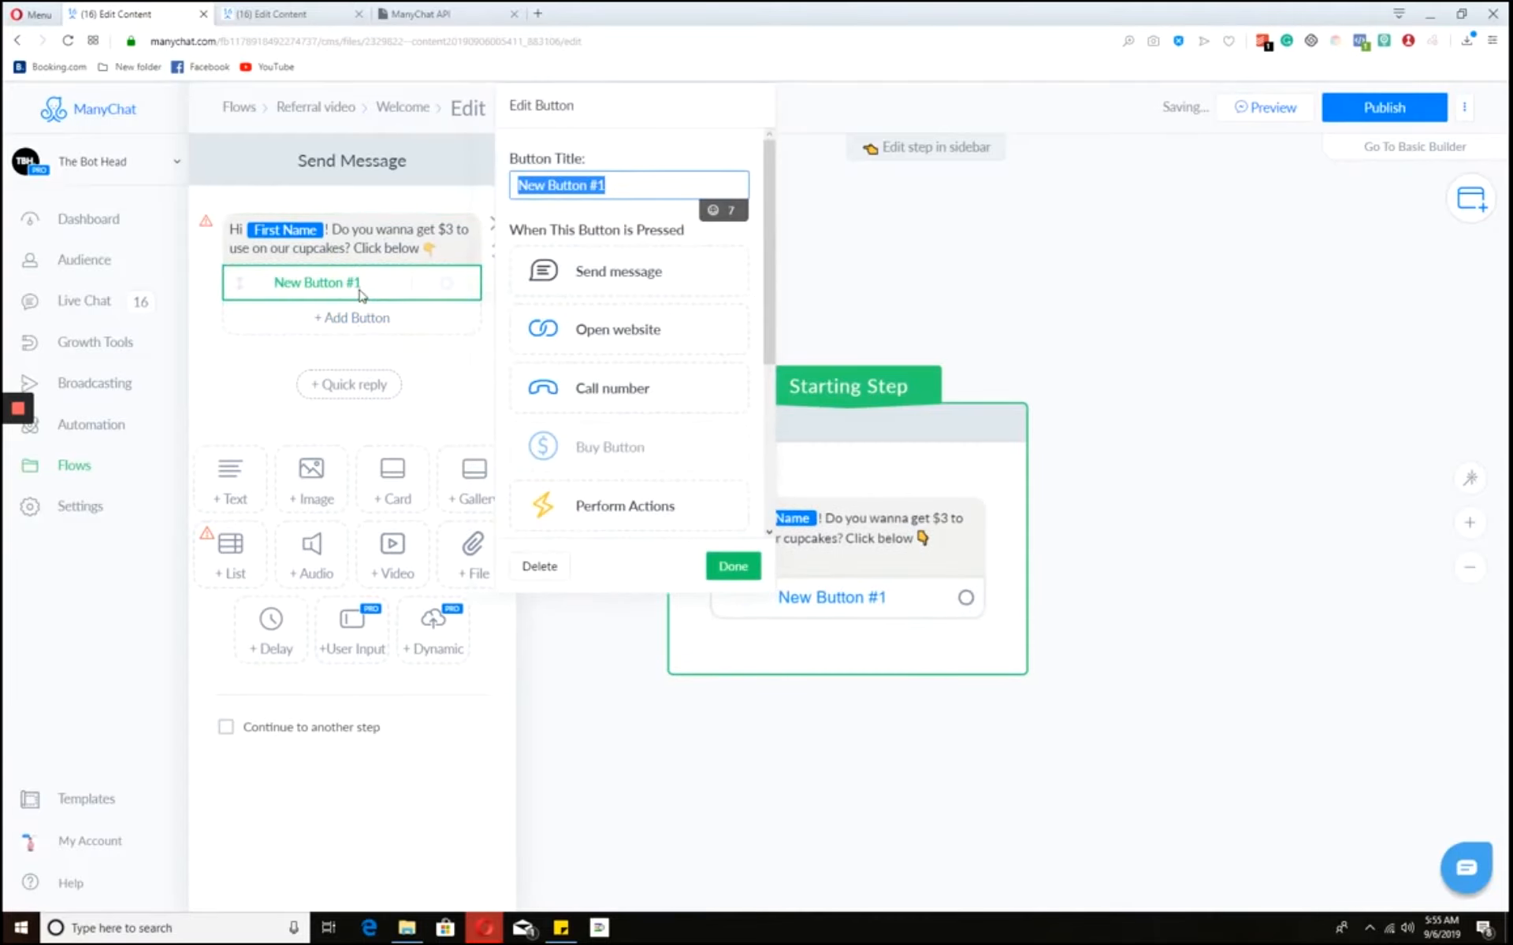
pyautogui.write('Yep')
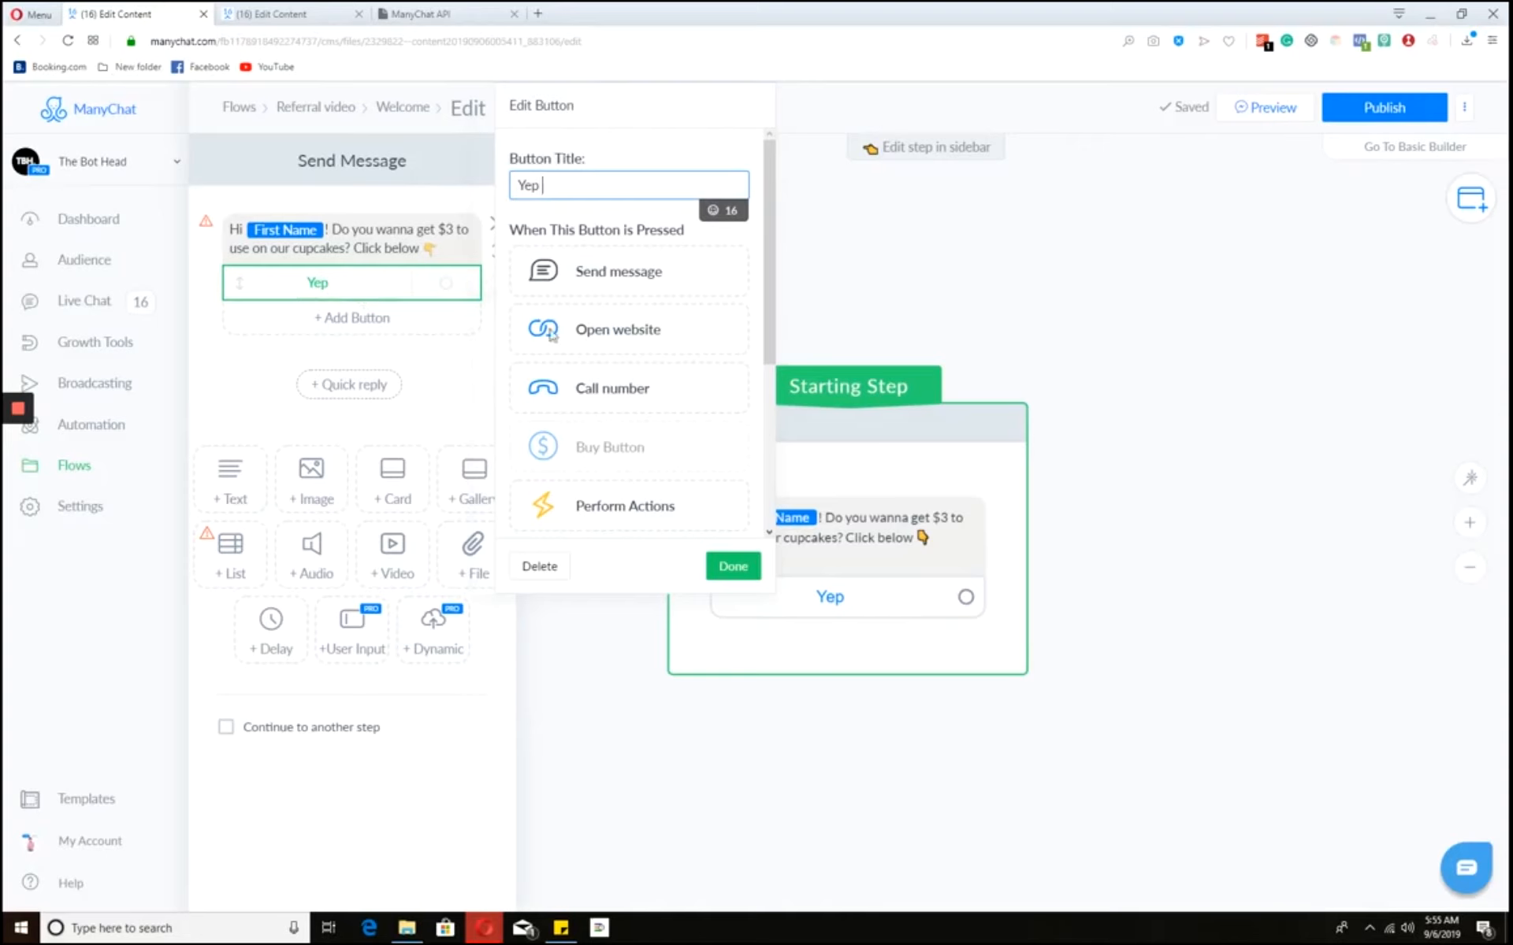
pyautogui.click(713, 214)
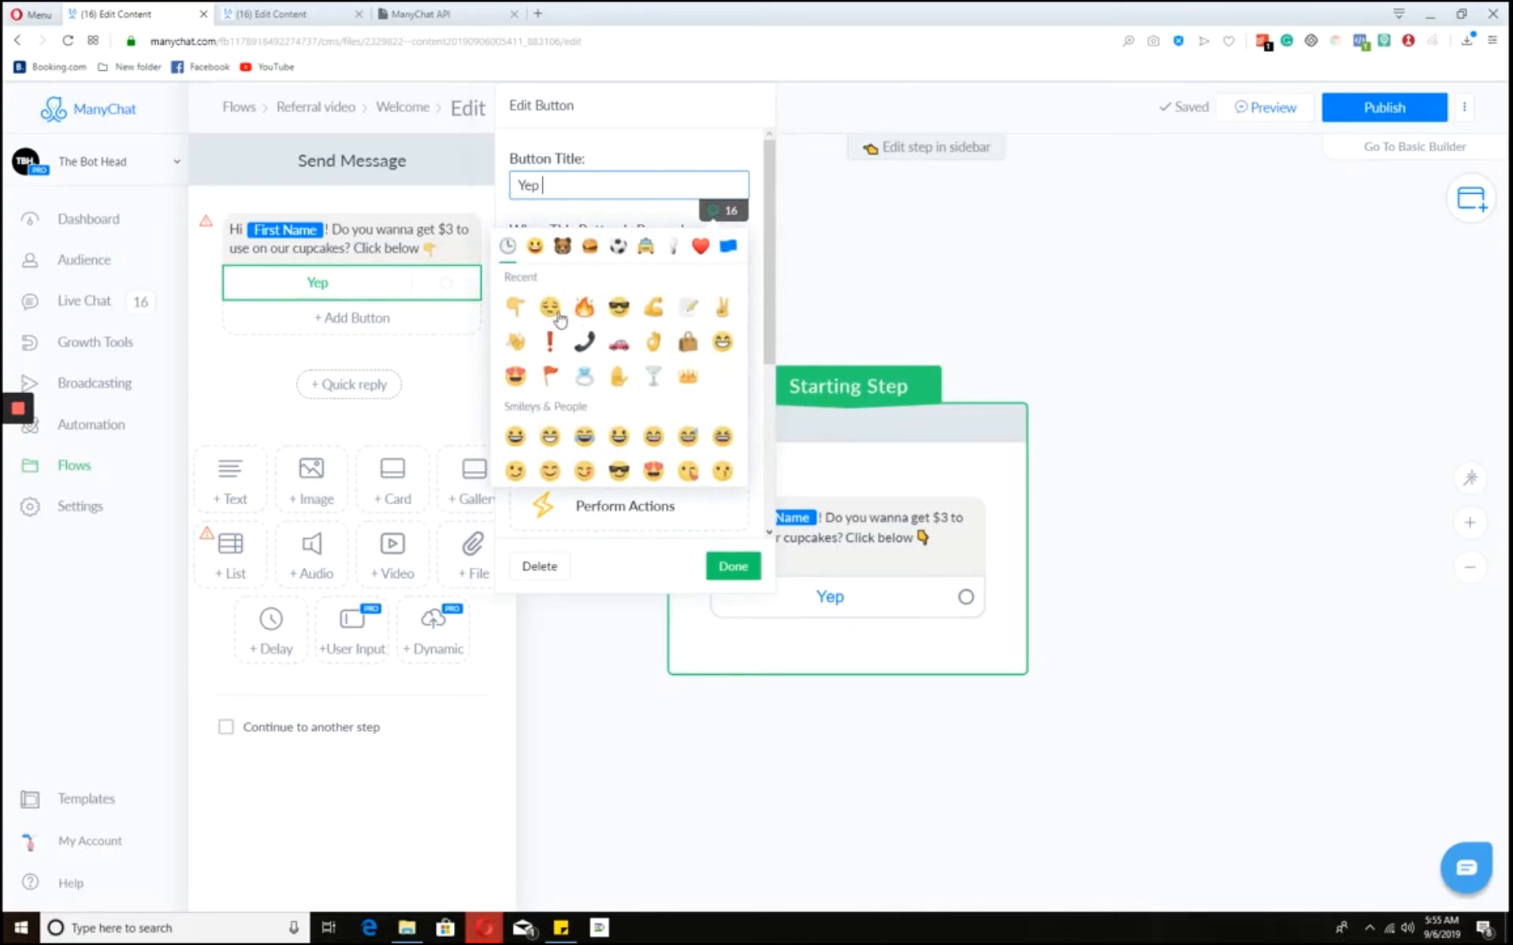
pyautogui.click(619, 307)
pyautogui.click(584, 307)
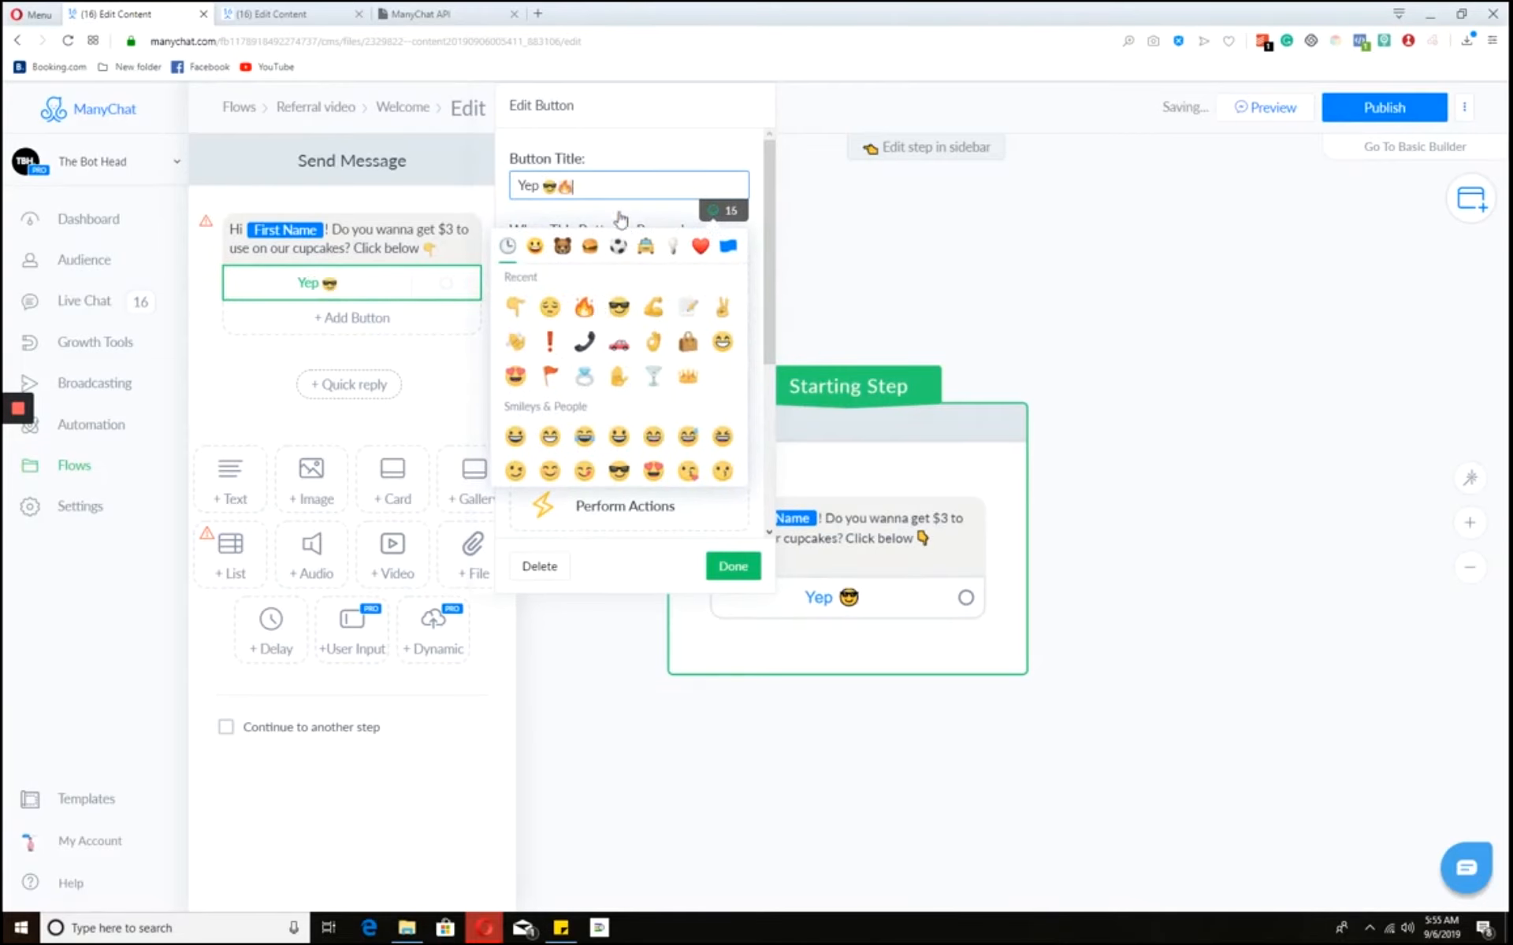
pyautogui.click(657, 160)
pyautogui.moveTo(965, 597); pyautogui.dragTo(1139, 577)
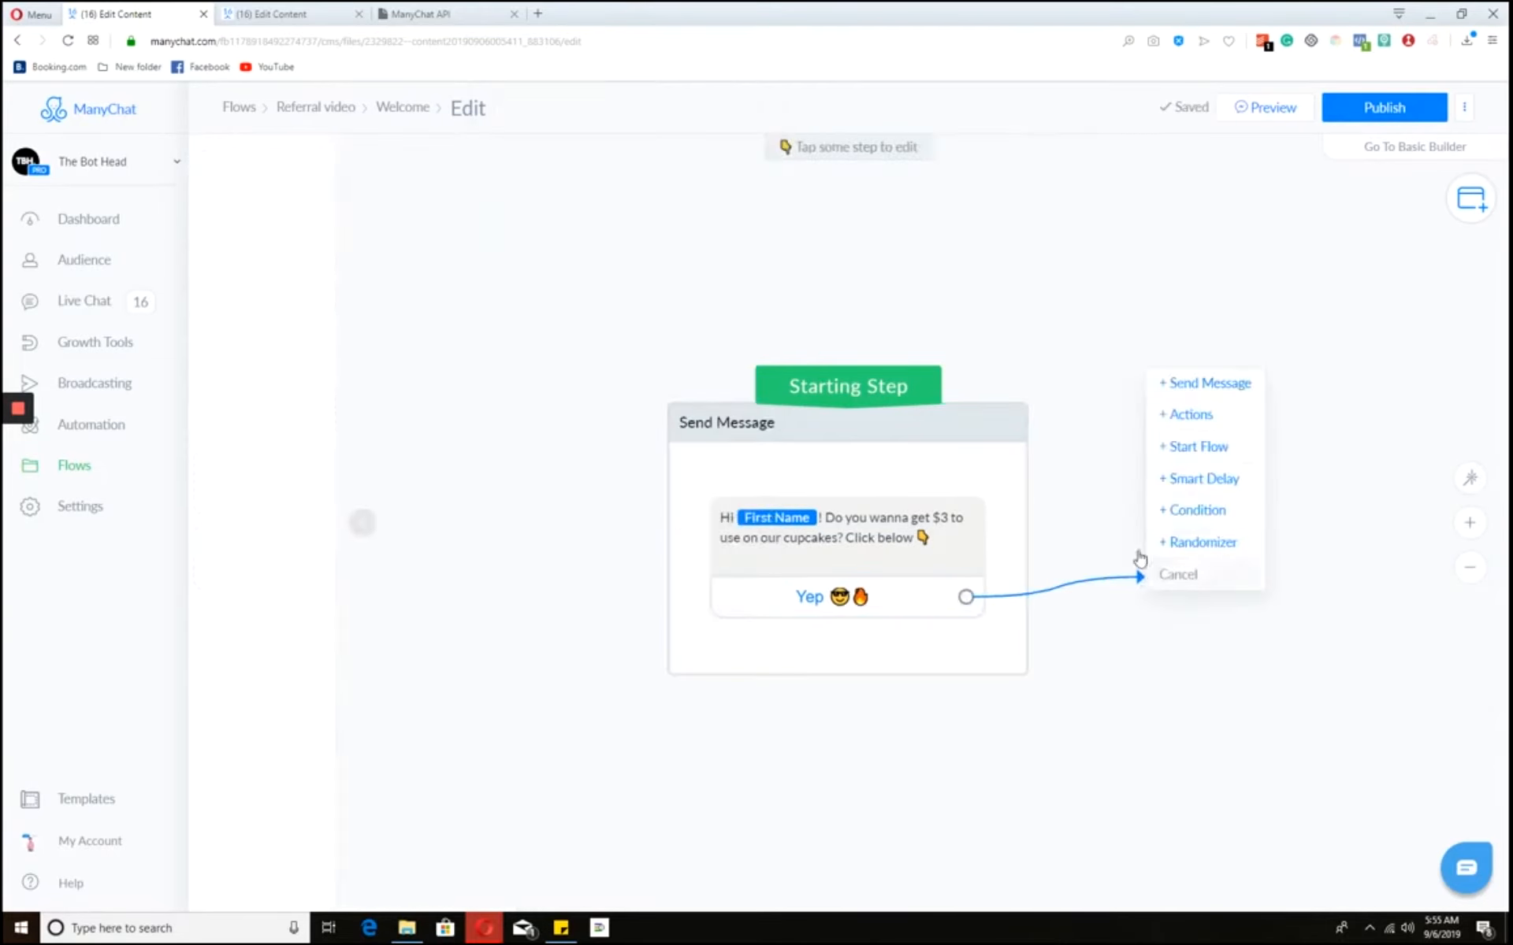
# - Route the Yep button to an Actions step adding the Subscribed tag, then publish the Welcome flow
pyautogui.click(1191, 415)
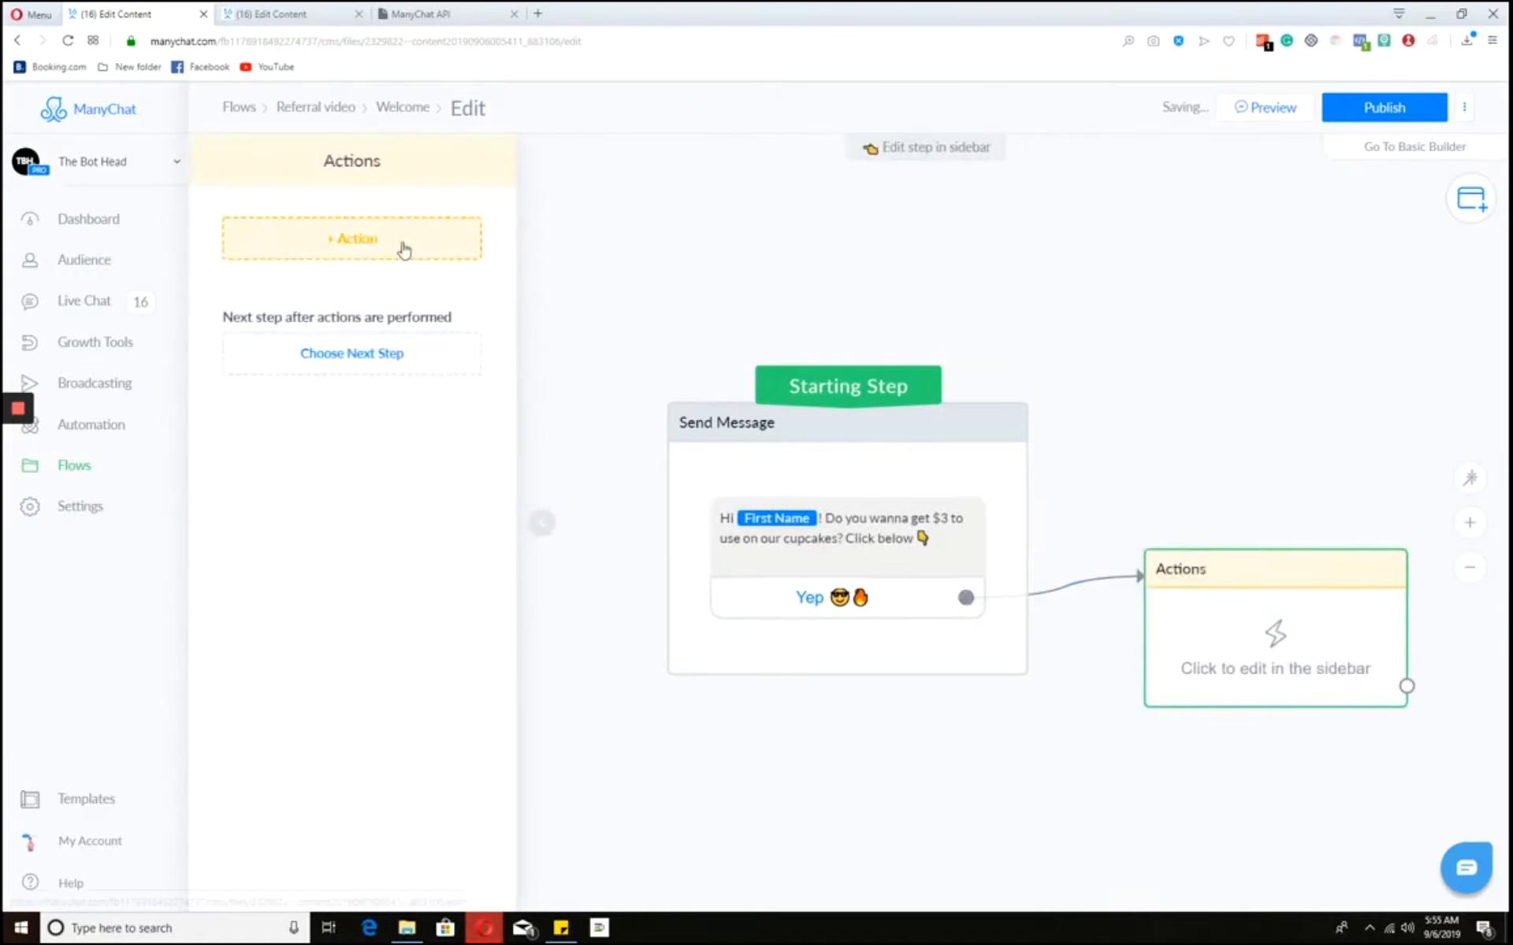
pyautogui.click(402, 248)
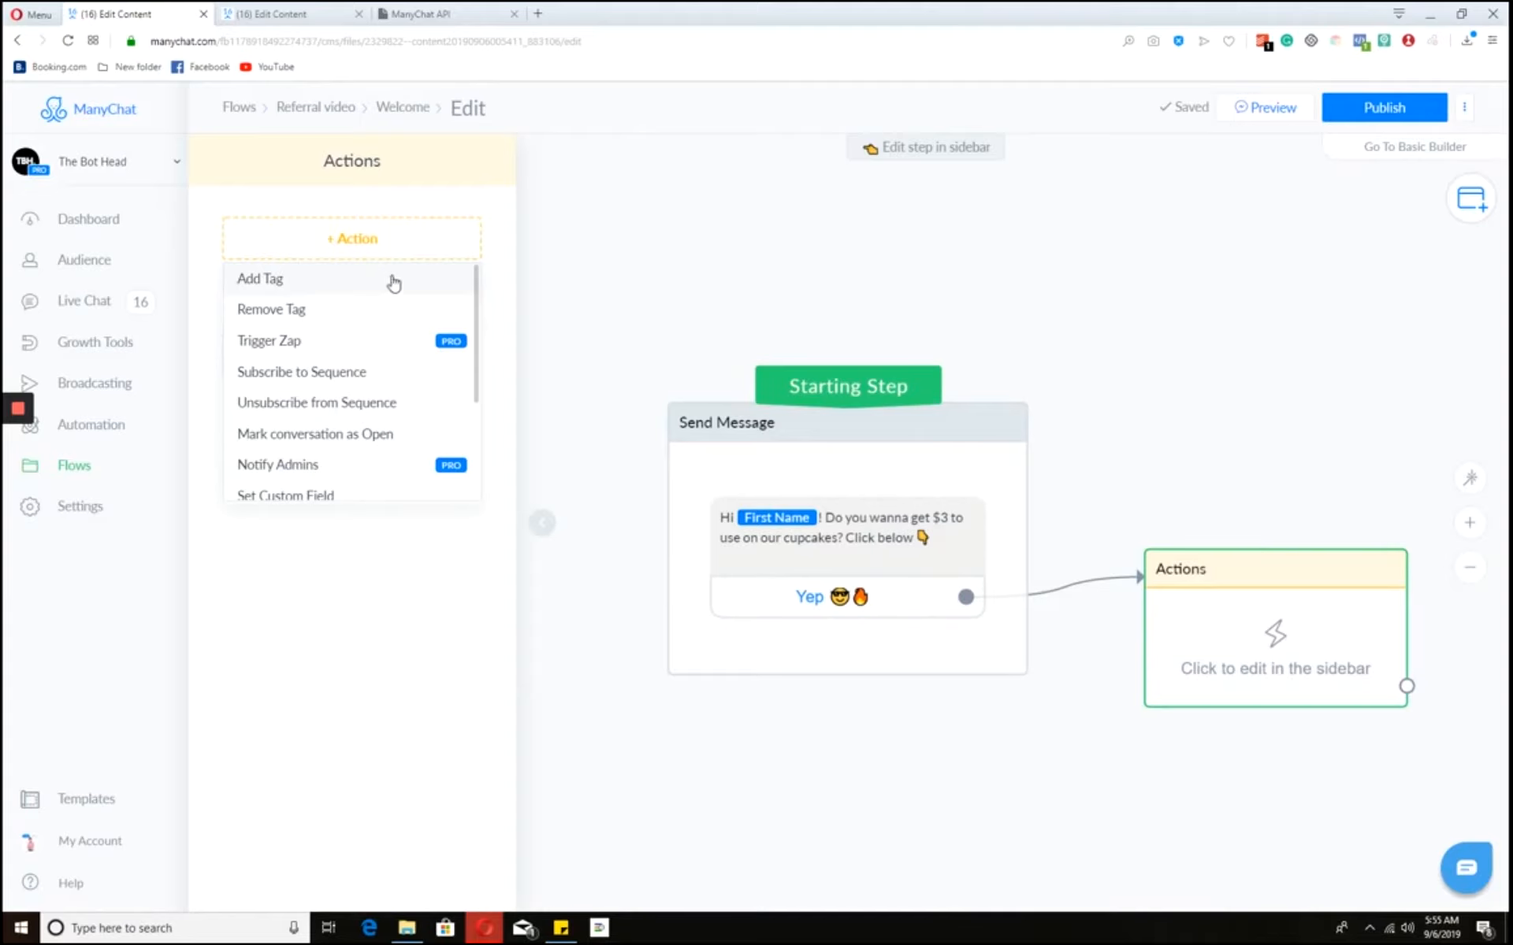
pyautogui.click(392, 282)
pyautogui.click(398, 267)
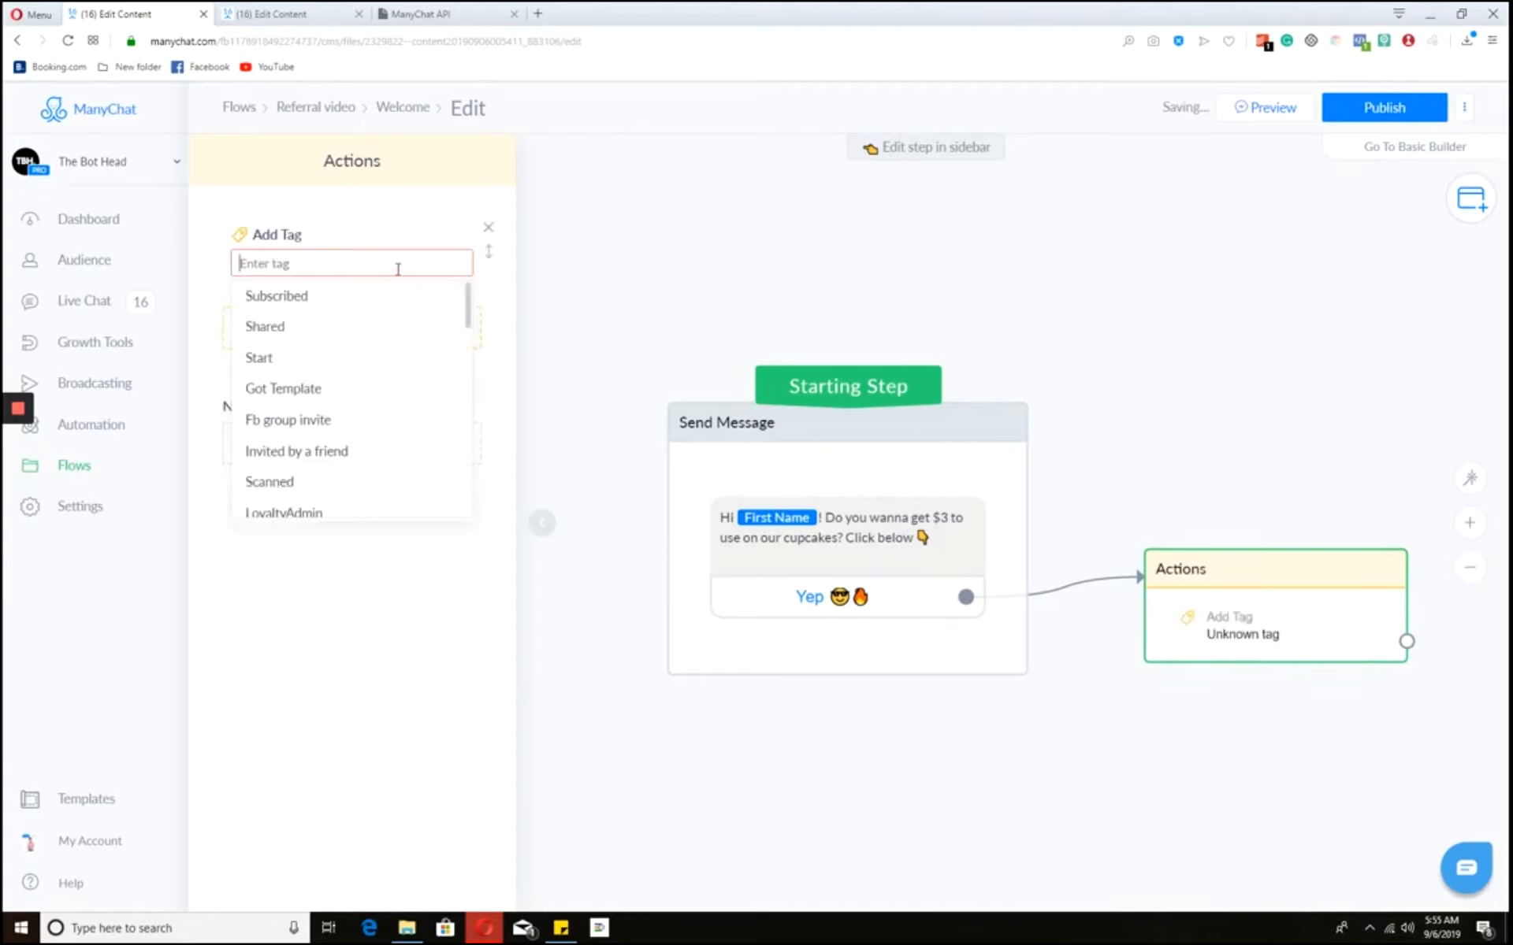
pyautogui.click(347, 297)
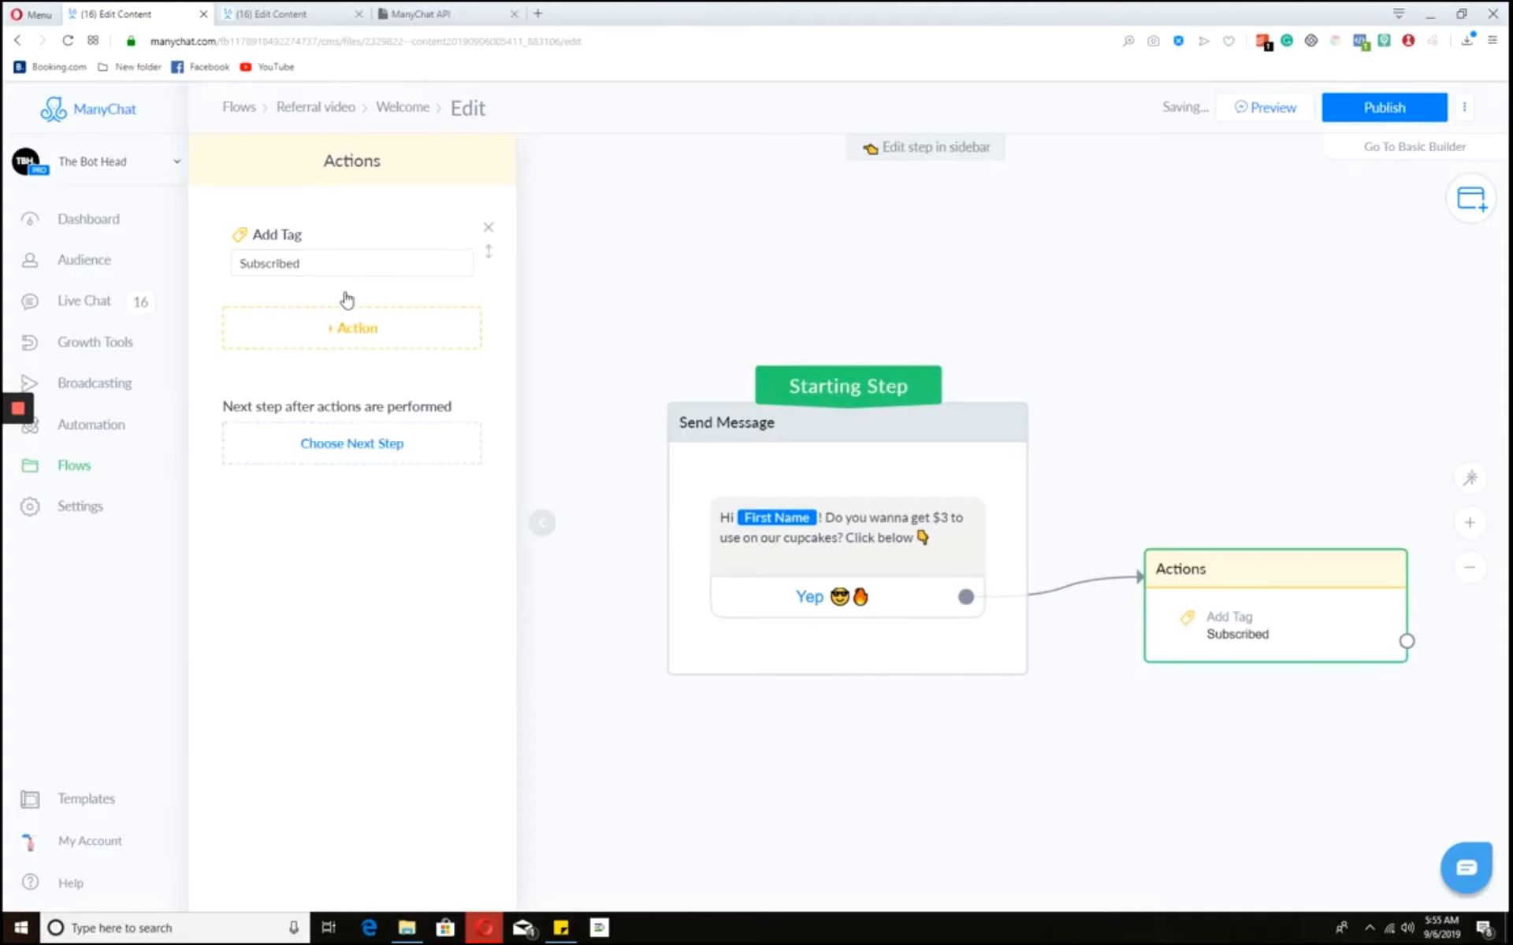
pyautogui.click(1170, 358)
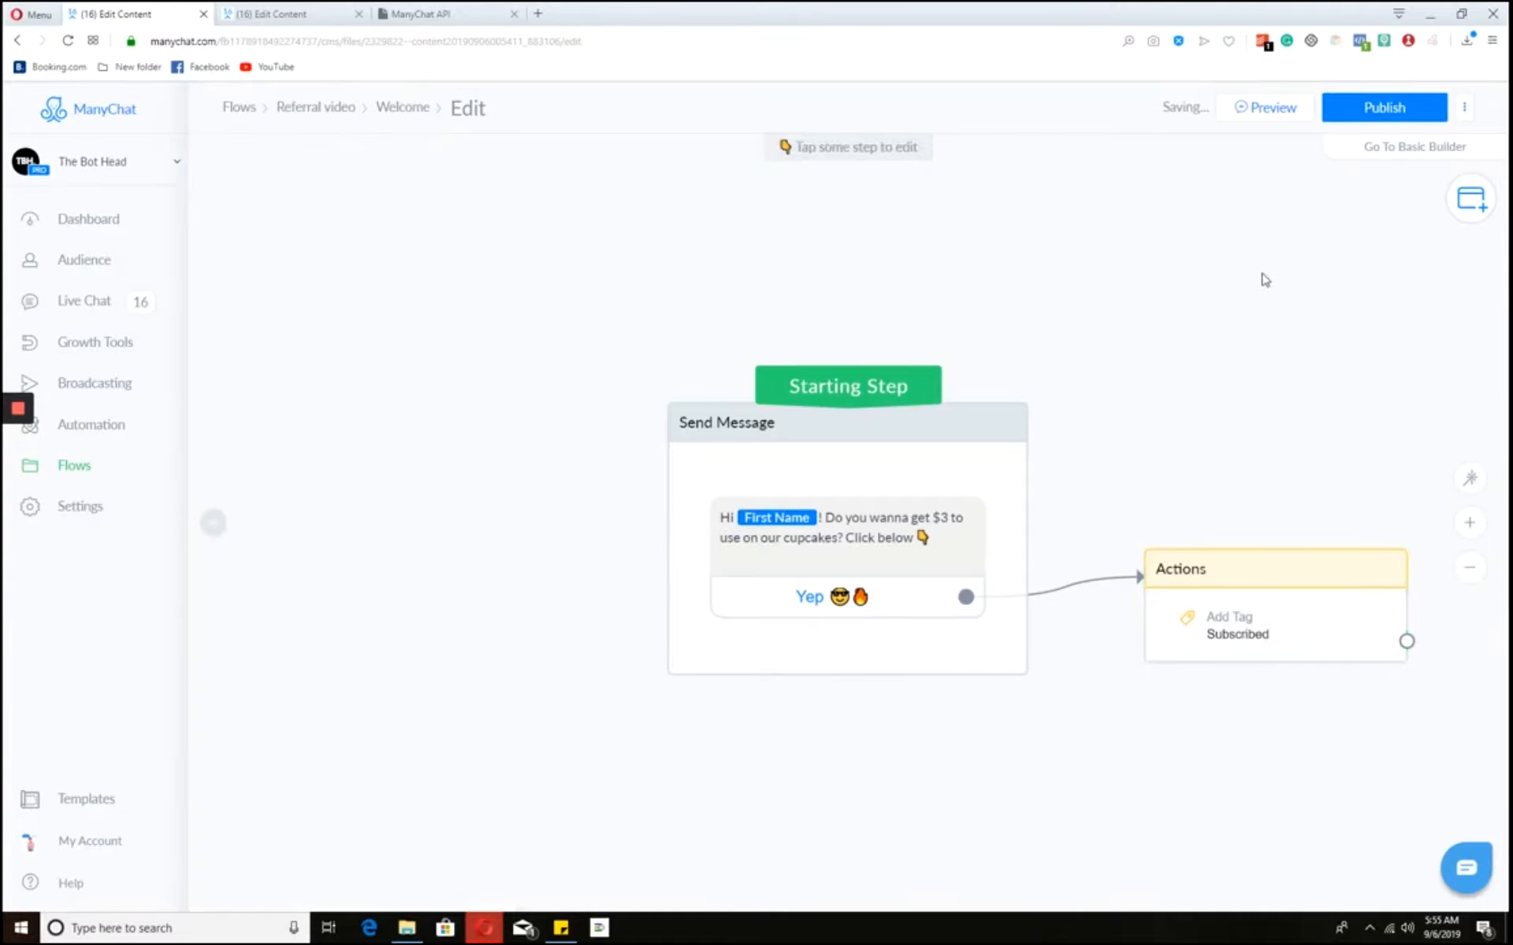
pyautogui.click(1401, 111)
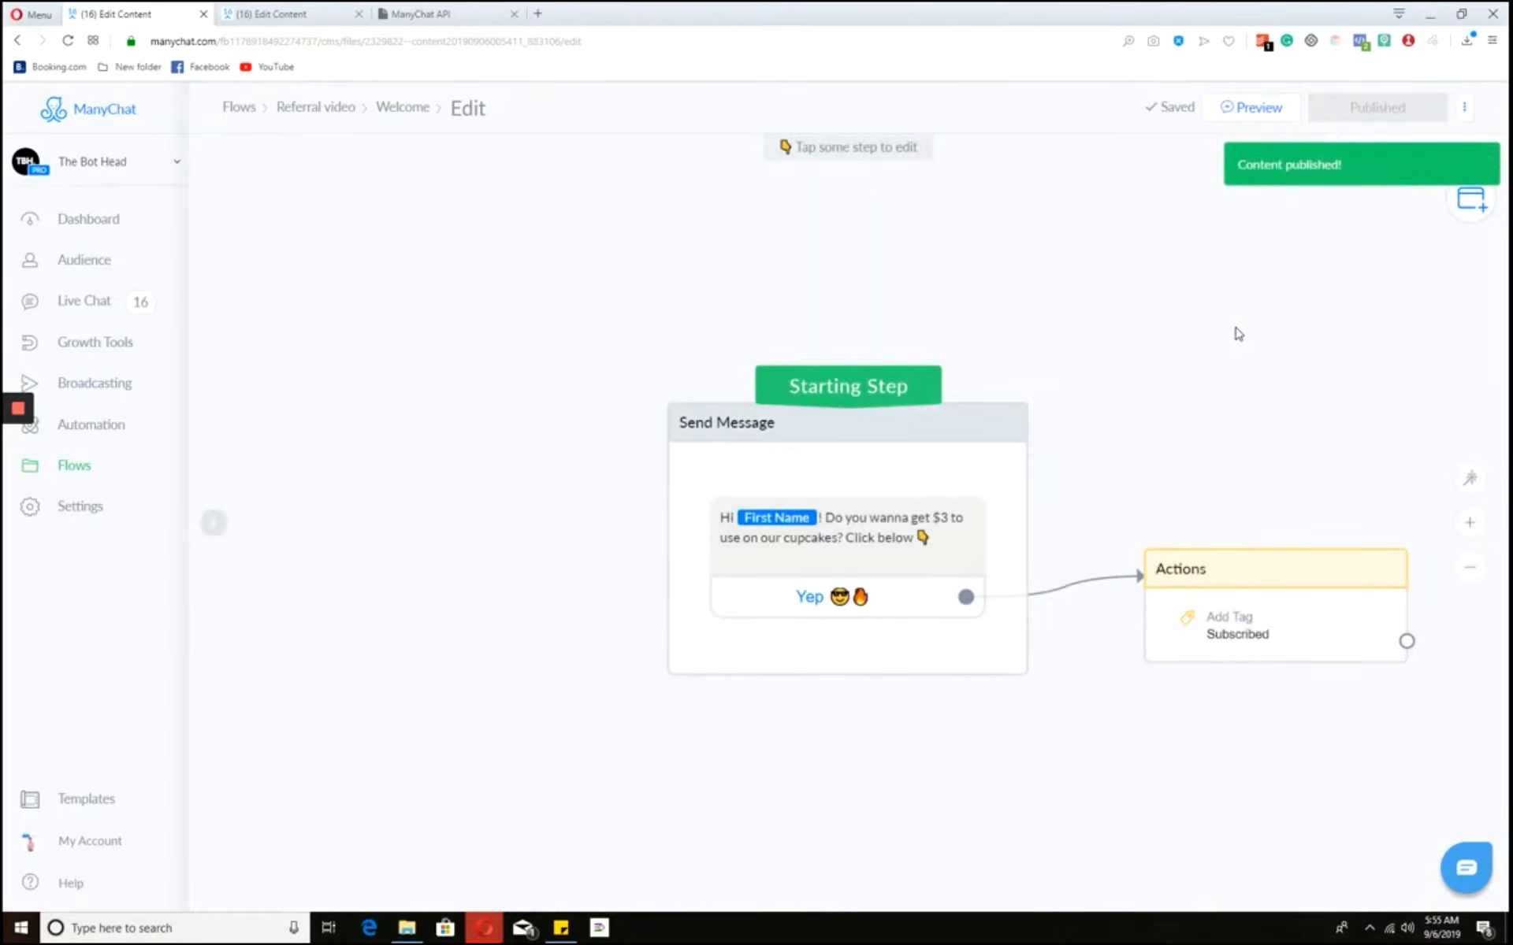
pyautogui.moveTo(1270, 513); pyautogui.dragTo(945, 442)
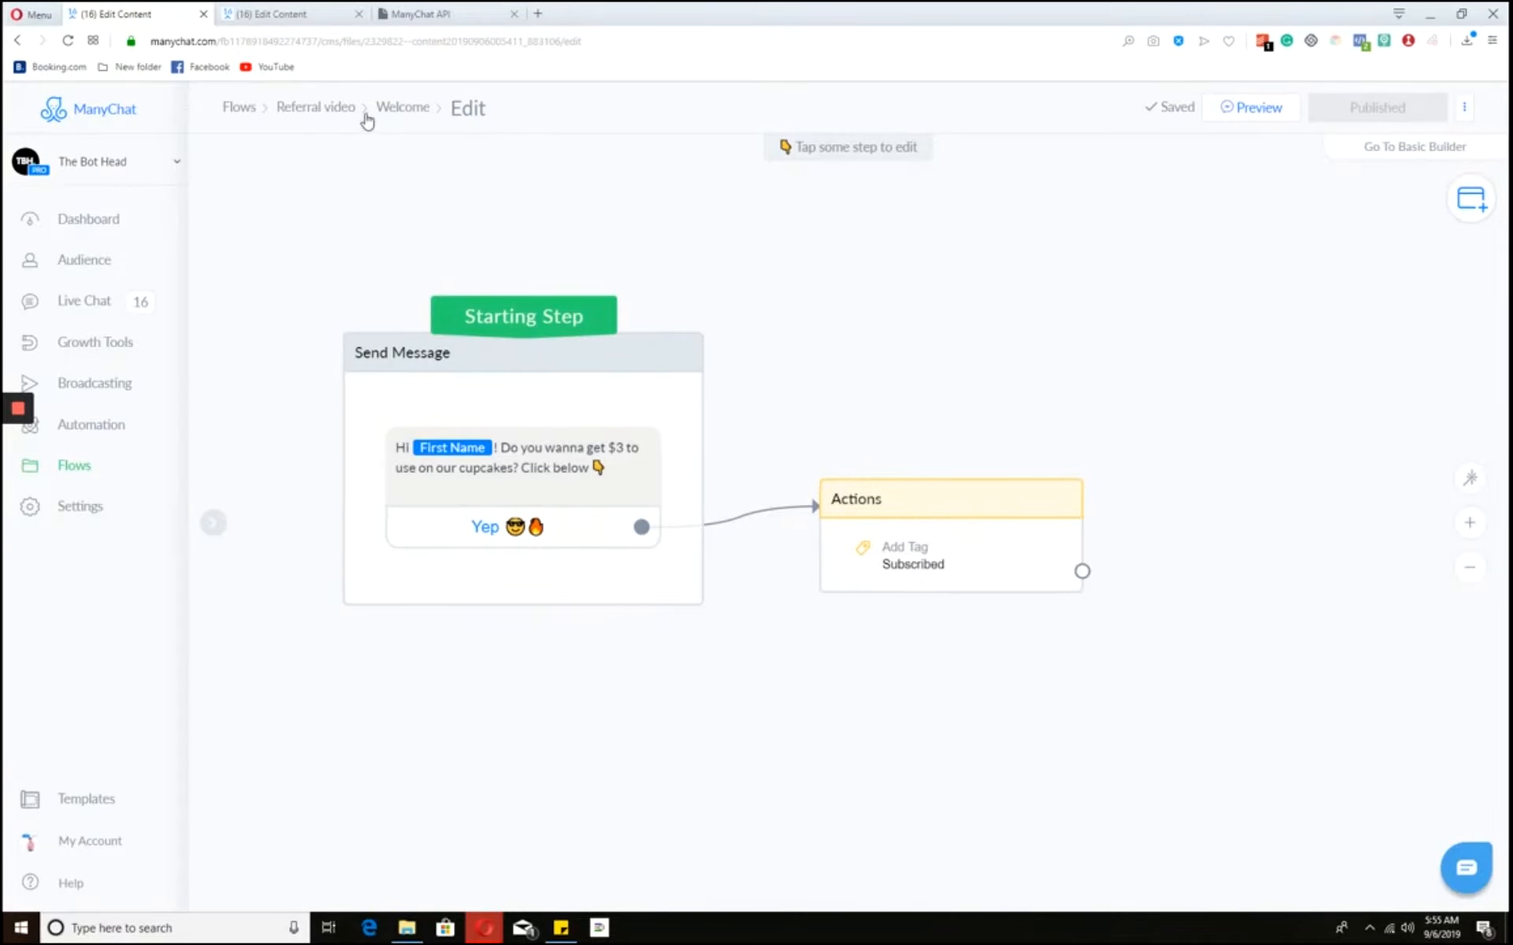
# - Create the 'Increase referral points' flow in the Referral video folder with its Referral Score1 field action
pyautogui.click(339, 112)
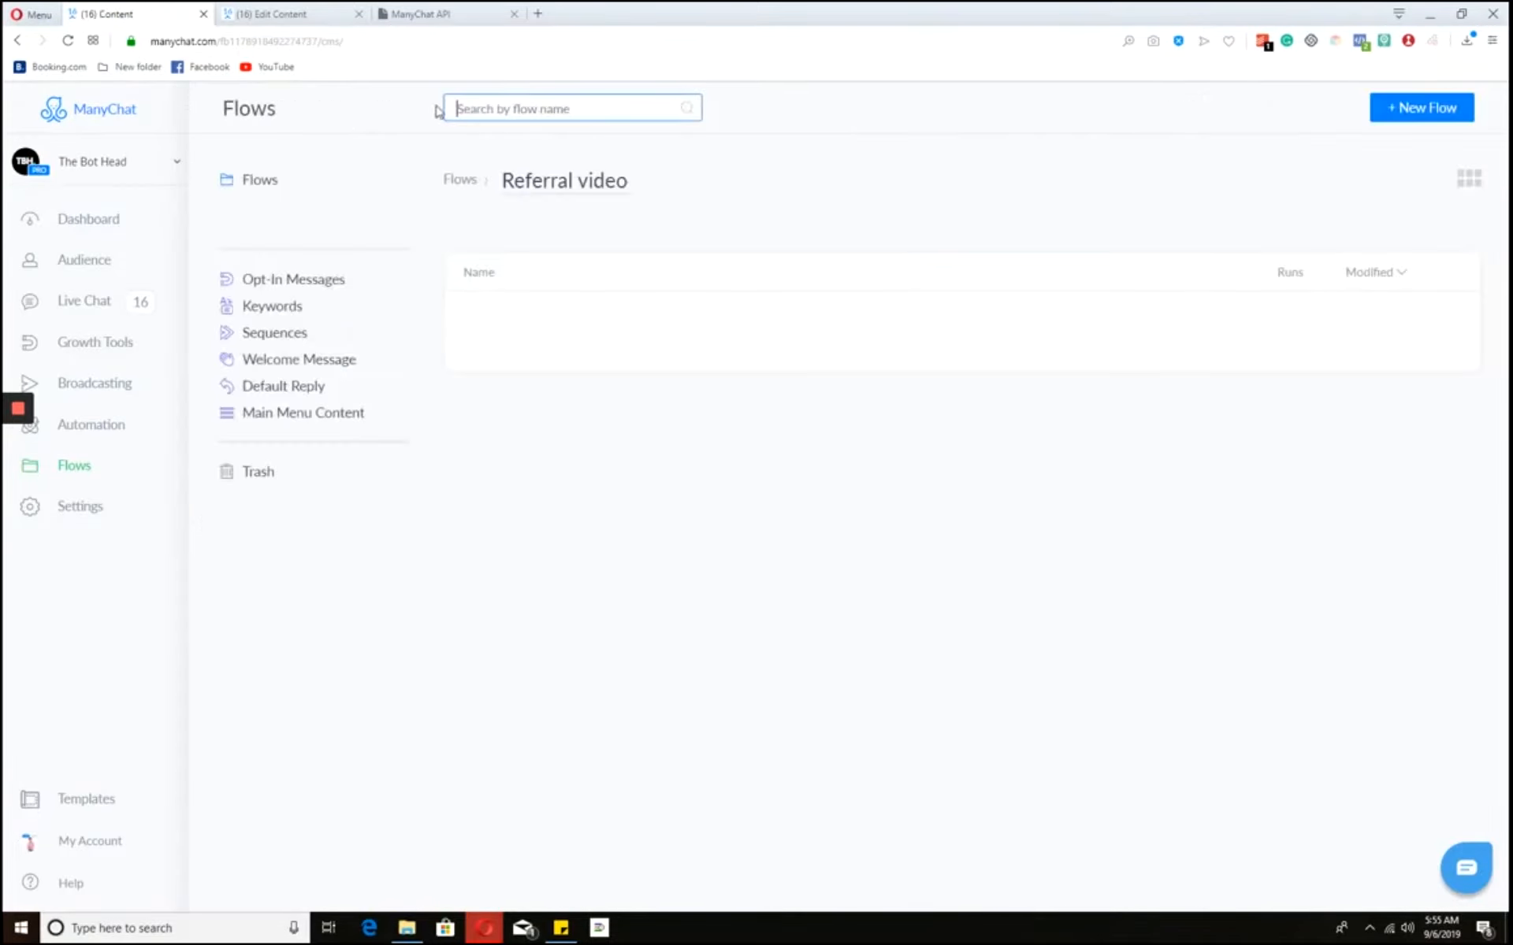
pyautogui.click(1449, 108)
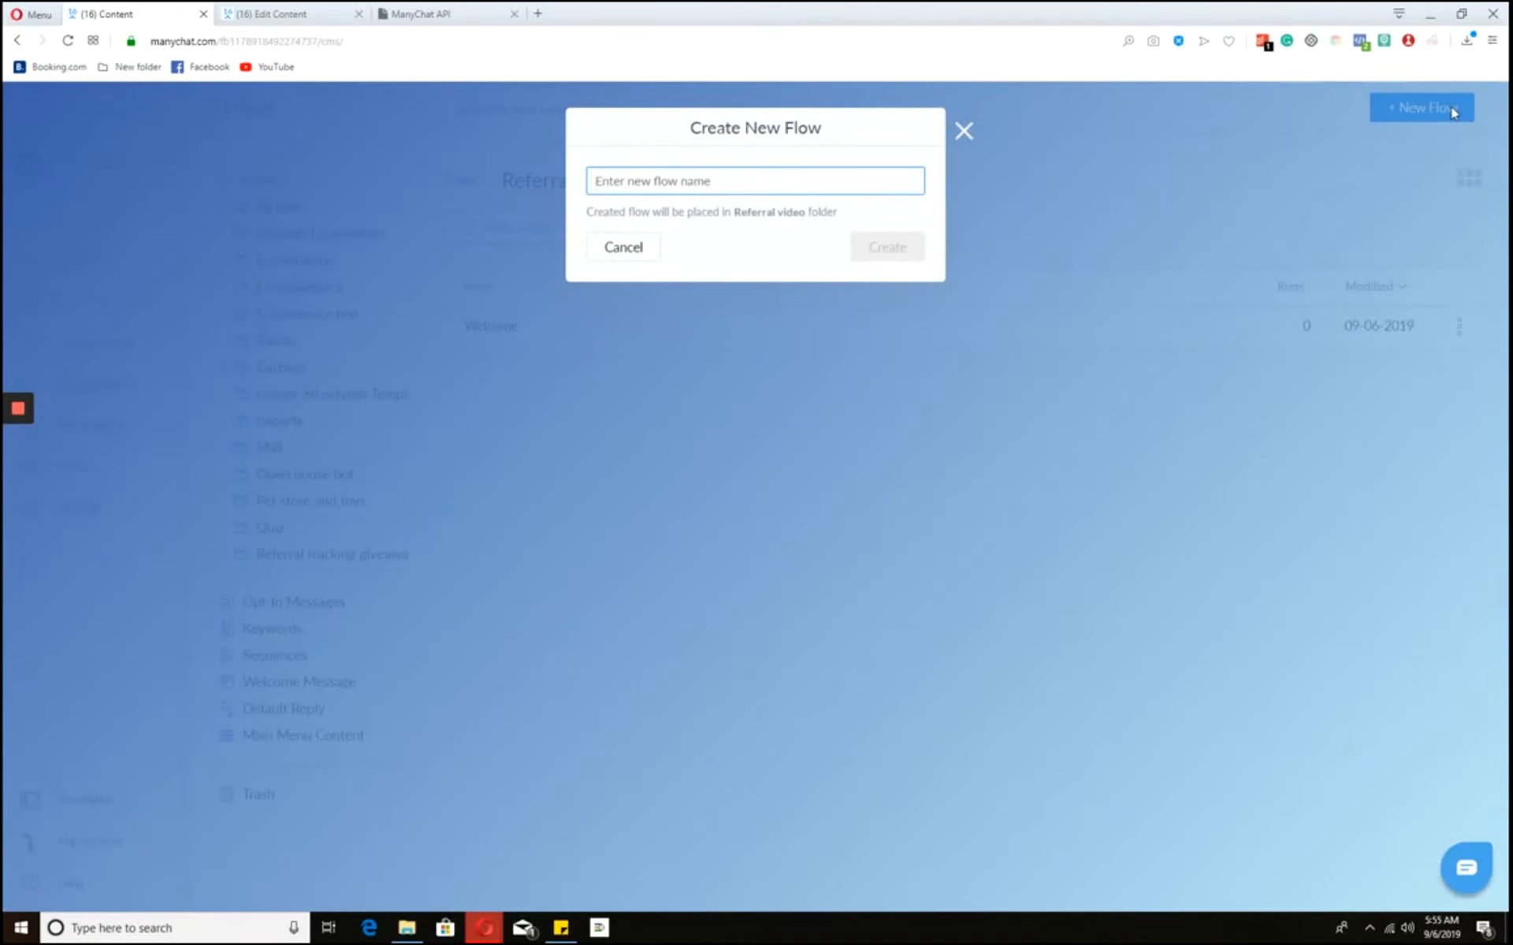
pyautogui.write('Increas')
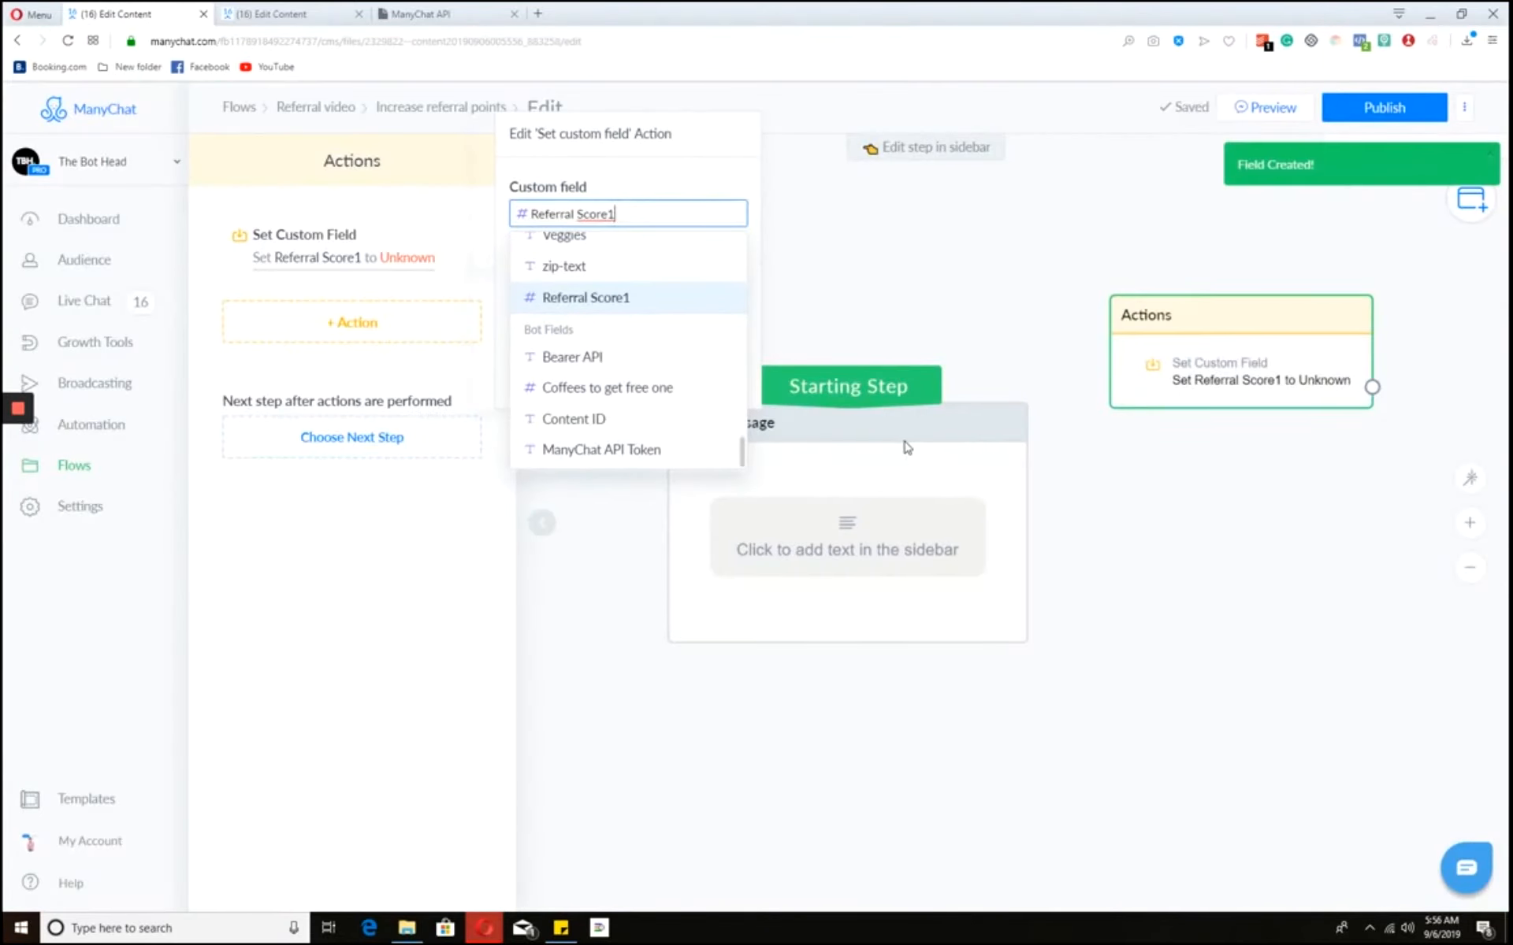
pyautogui.click(1027, 342)
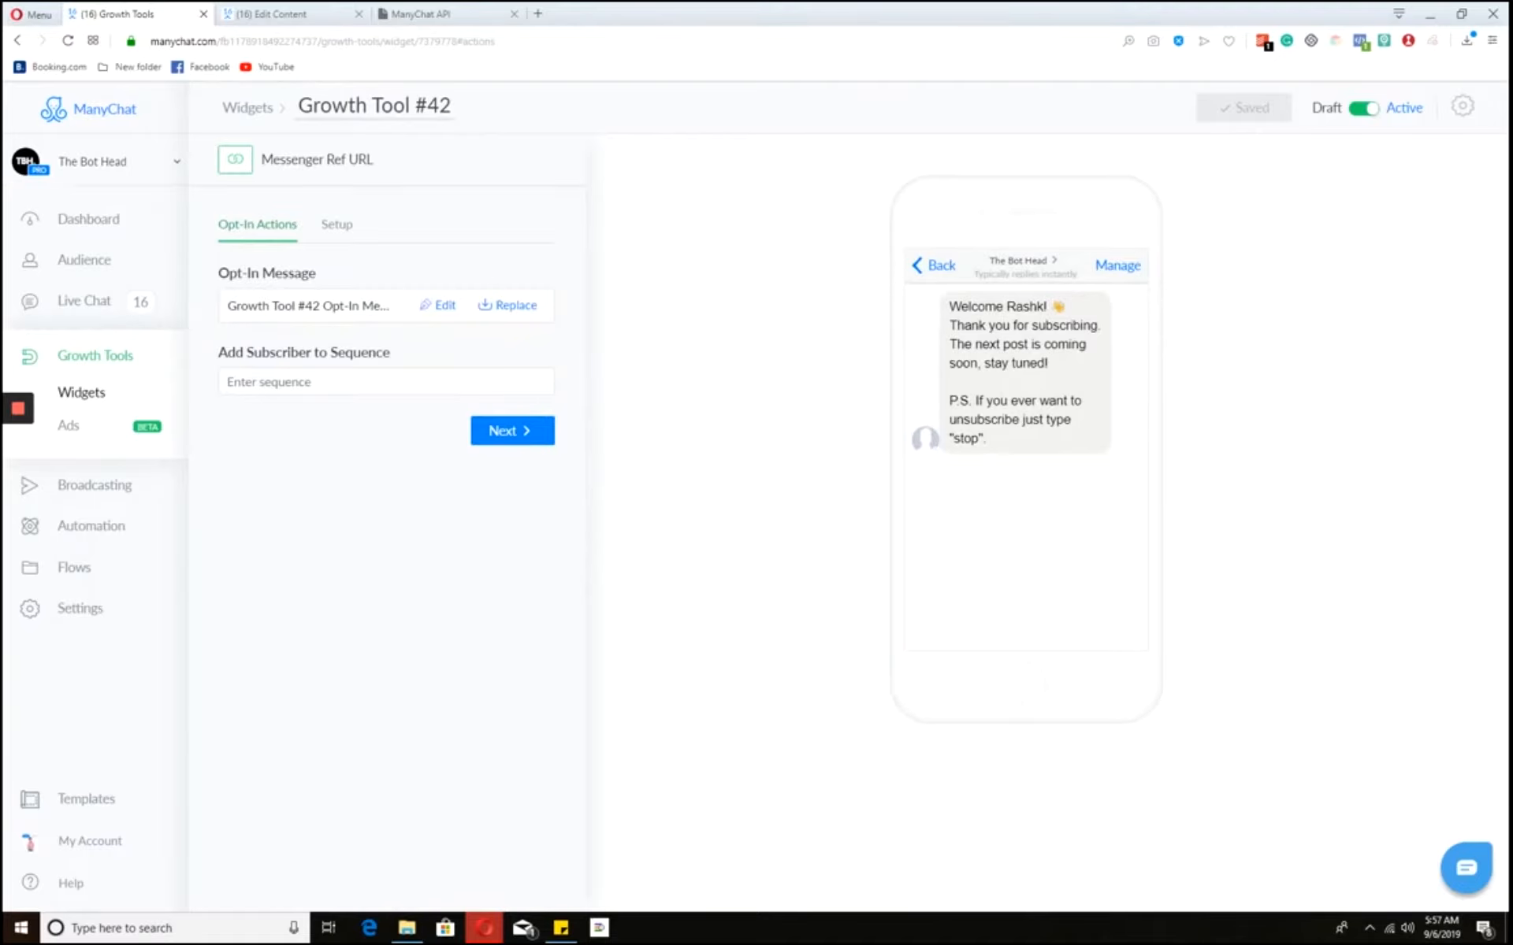
# - On Growth Tool #42's Setup tab, edit the custom ref parameter, trying Referral1 then clearing it
pyautogui.click(337, 225)
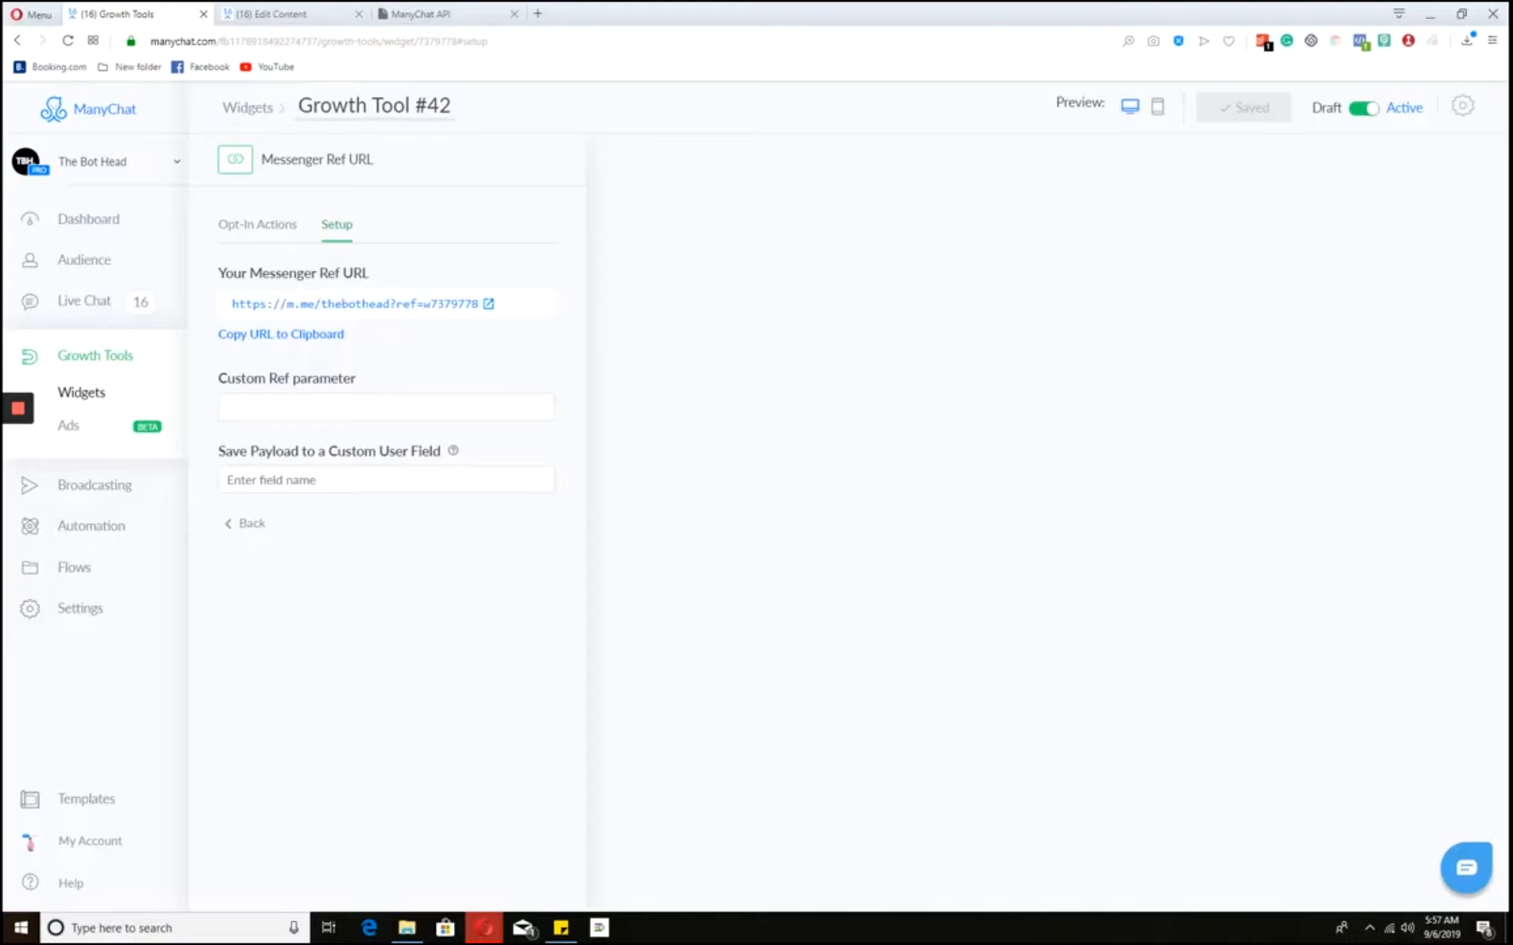
pyautogui.click(356, 405)
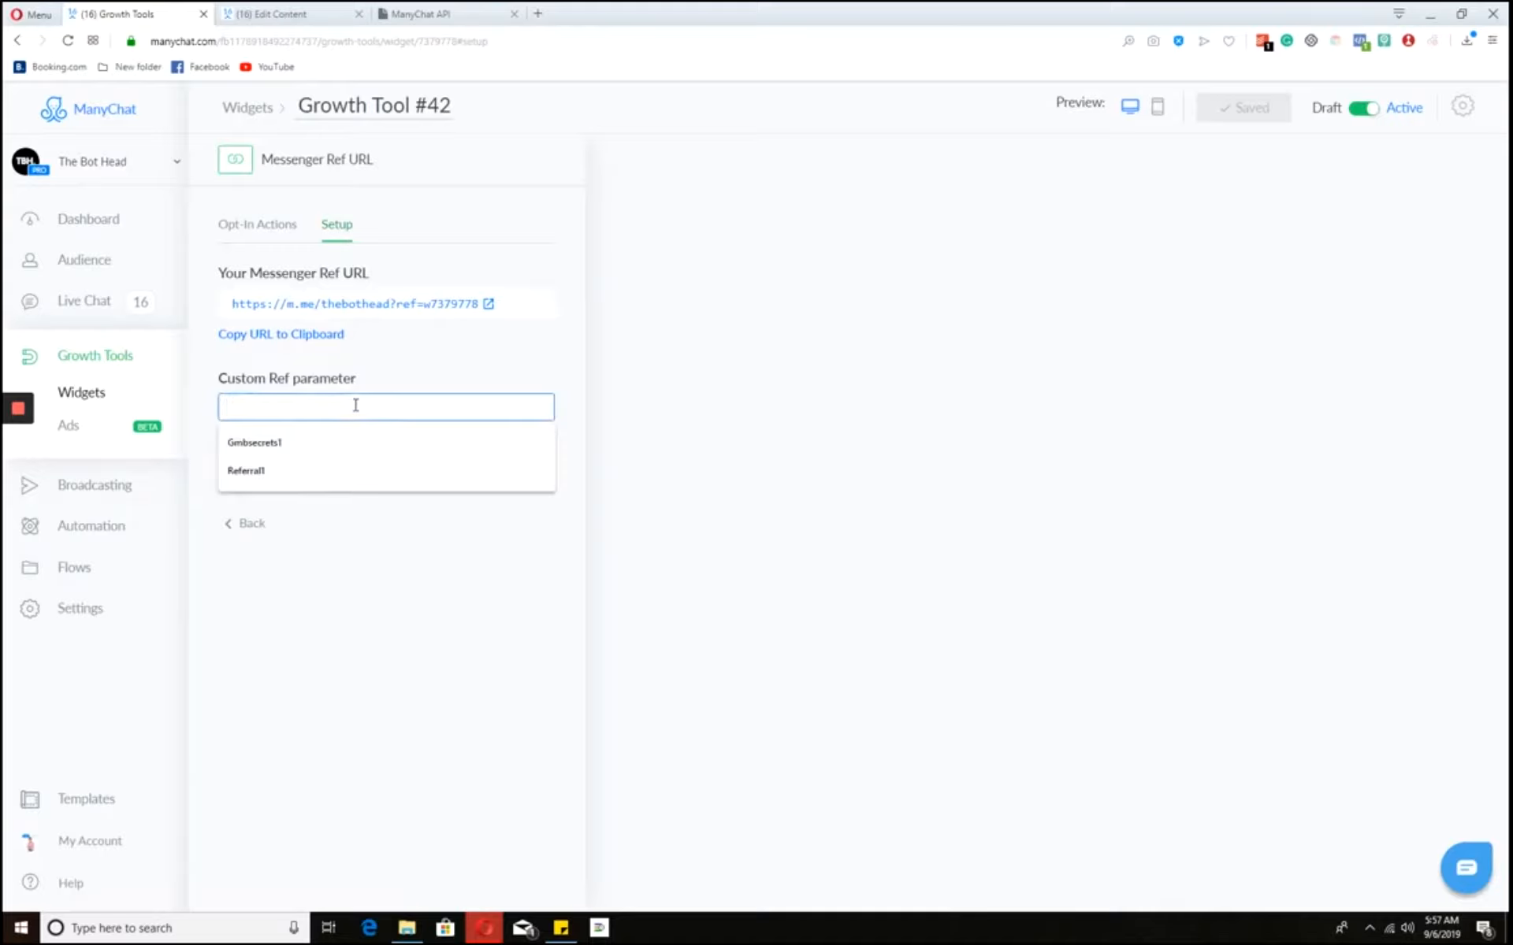
pyautogui.click(400, 364)
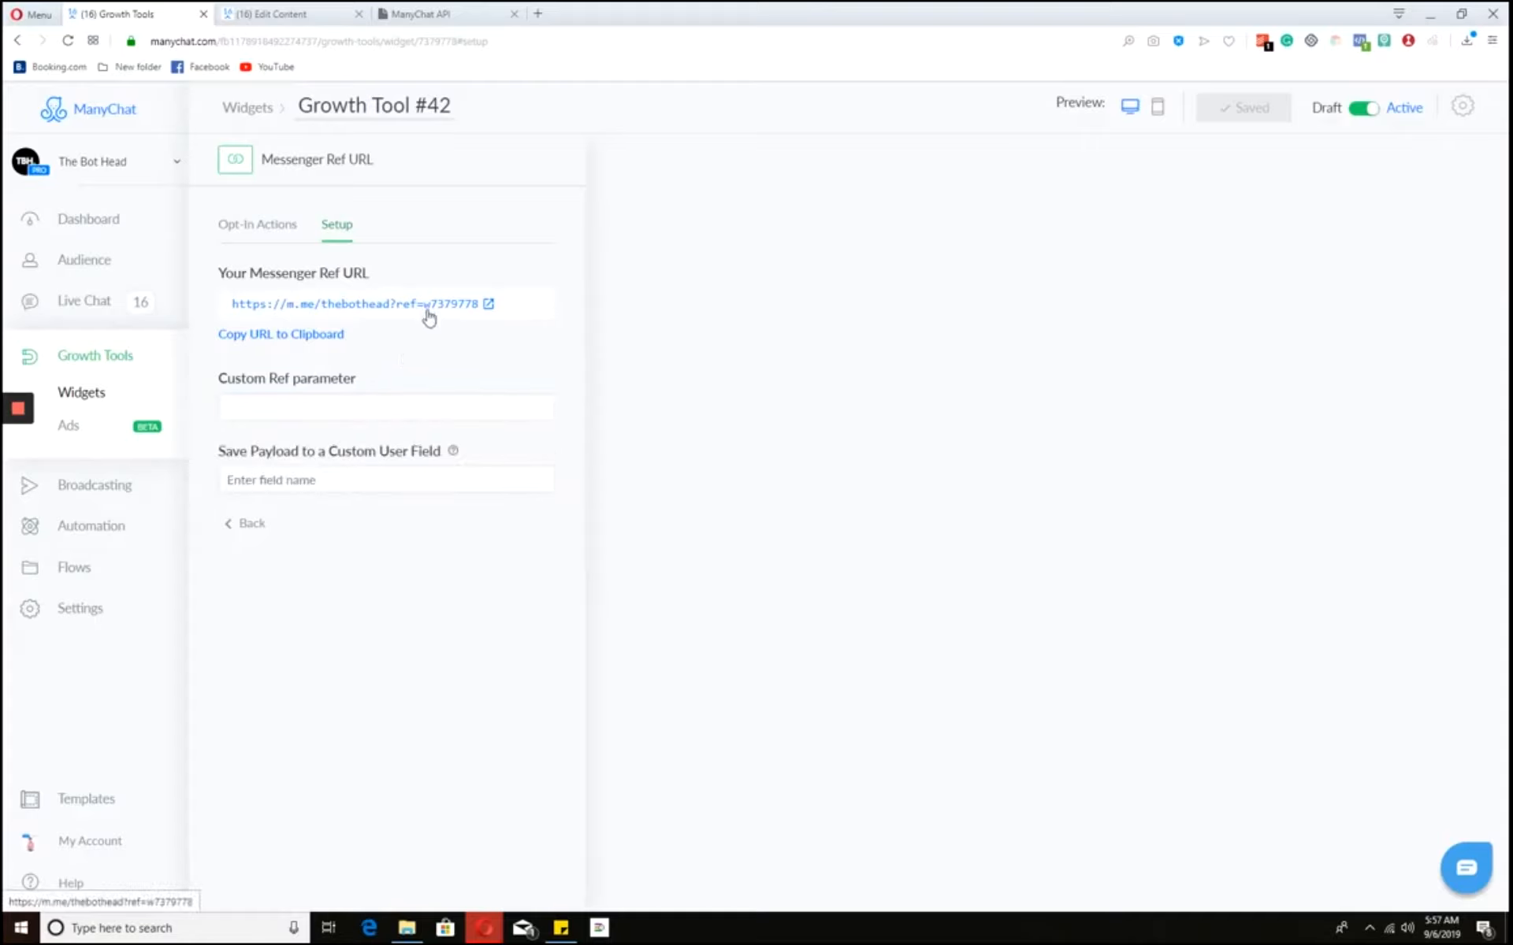
pyautogui.click(458, 413)
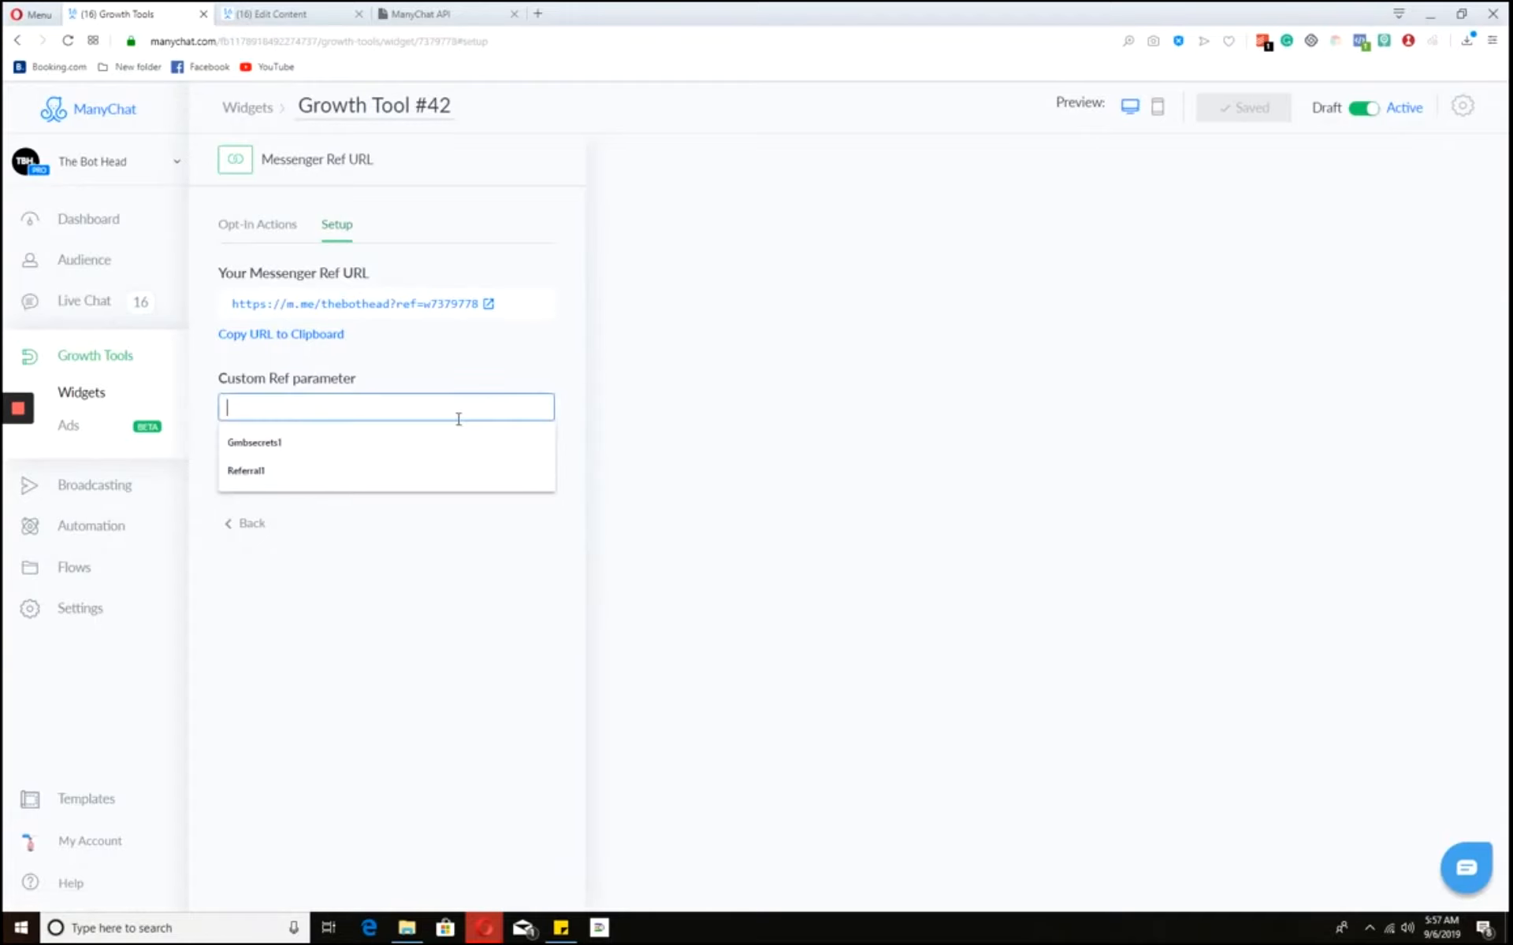
pyautogui.write('Referral1')
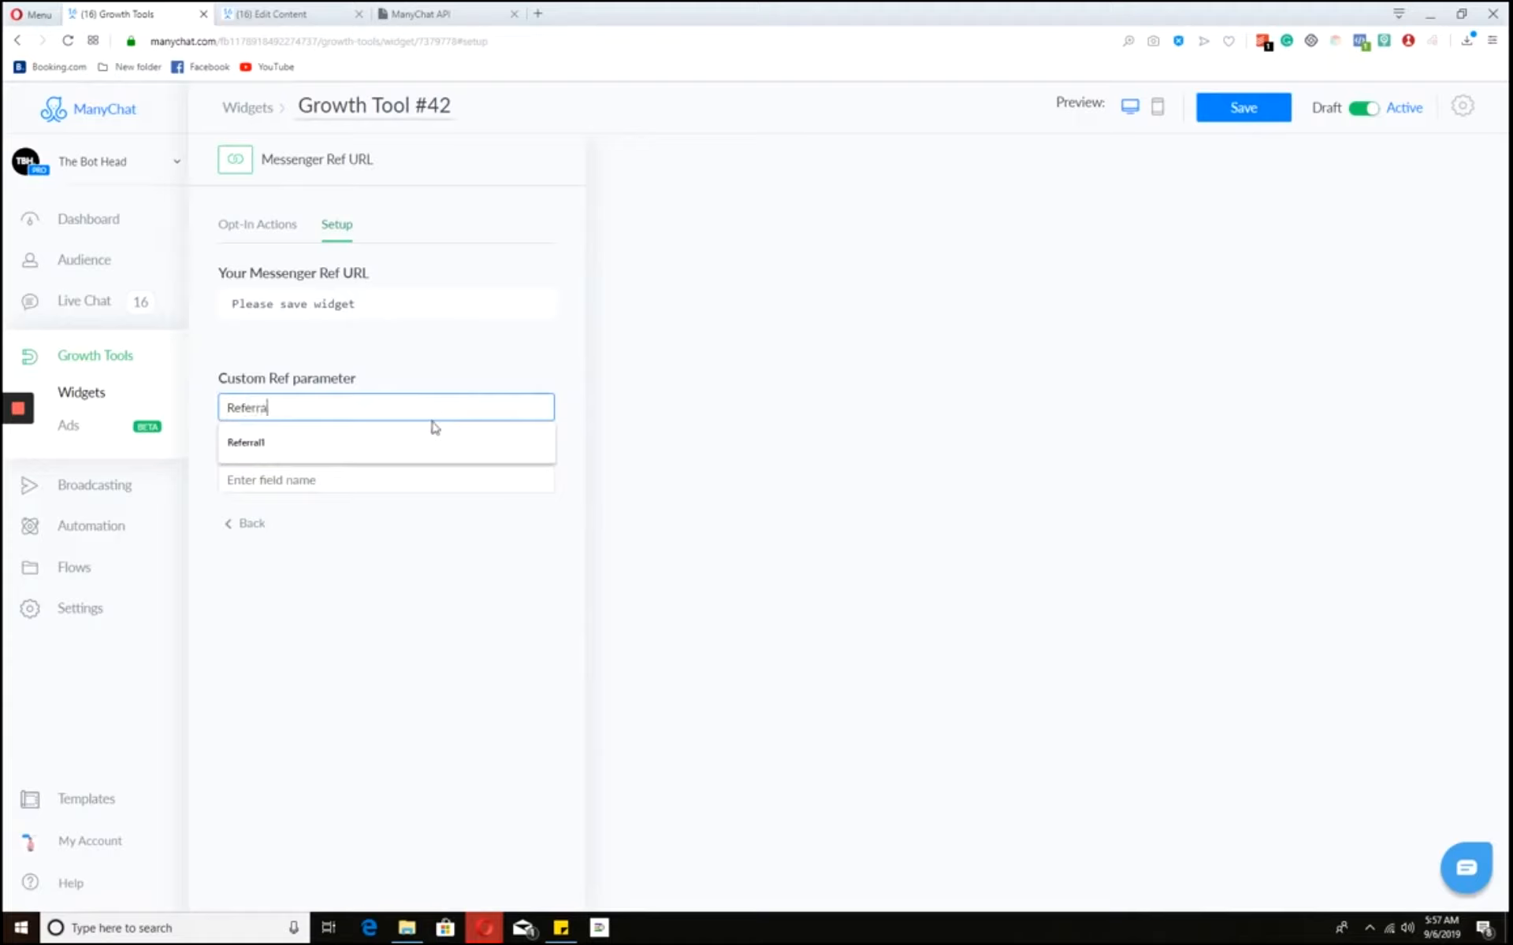
pyautogui.click(357, 446)
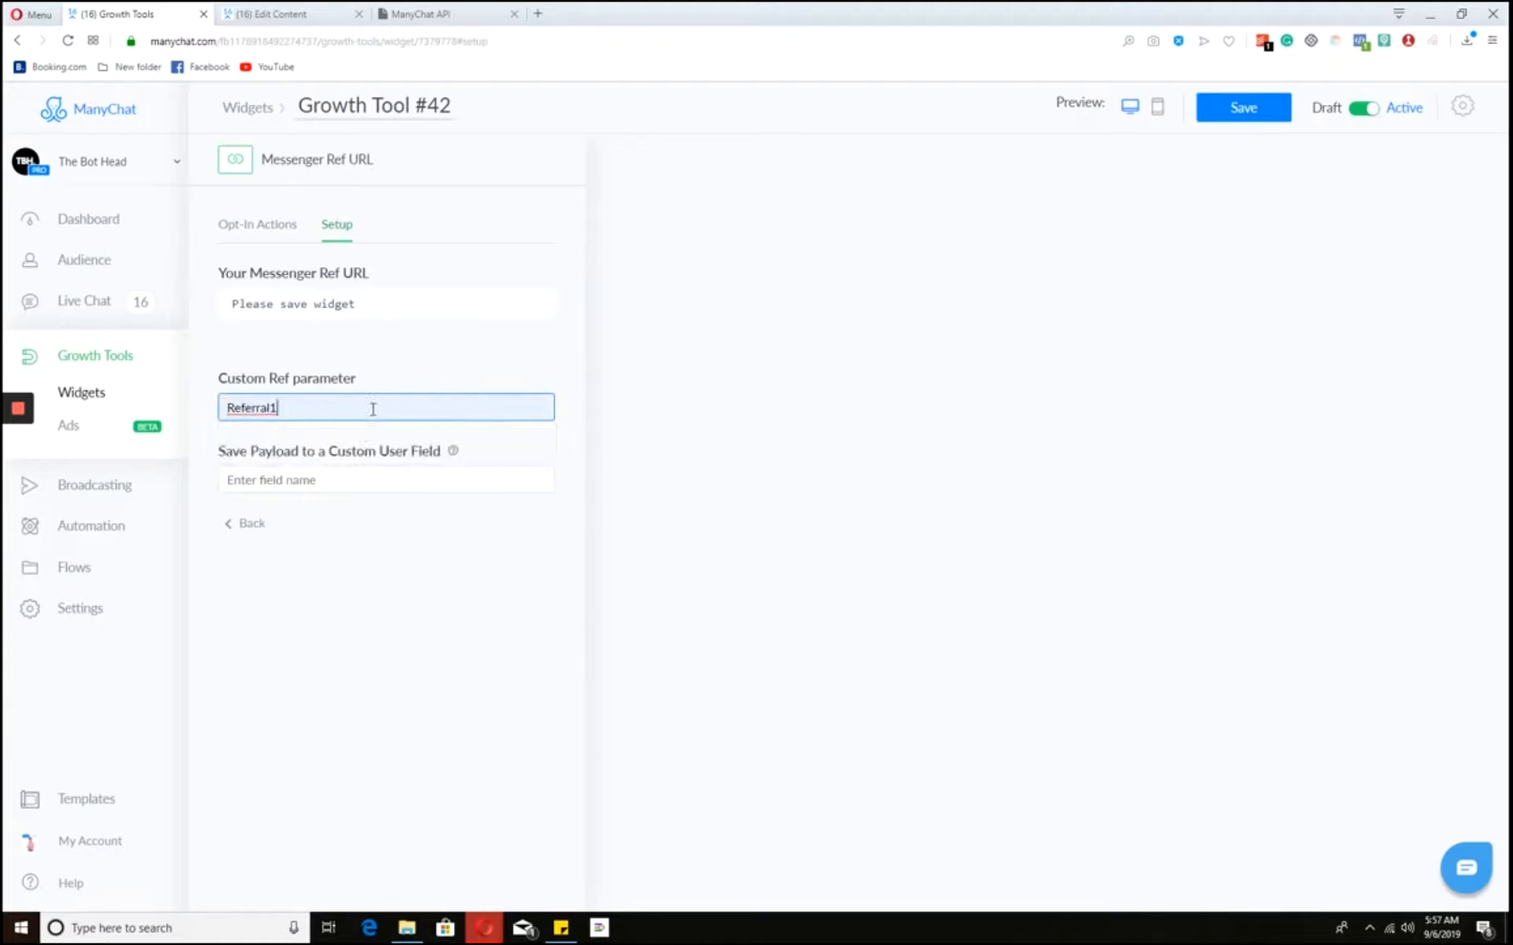
pyautogui.hotkey('ctrl', 'a')
pyautogui.write('Re')
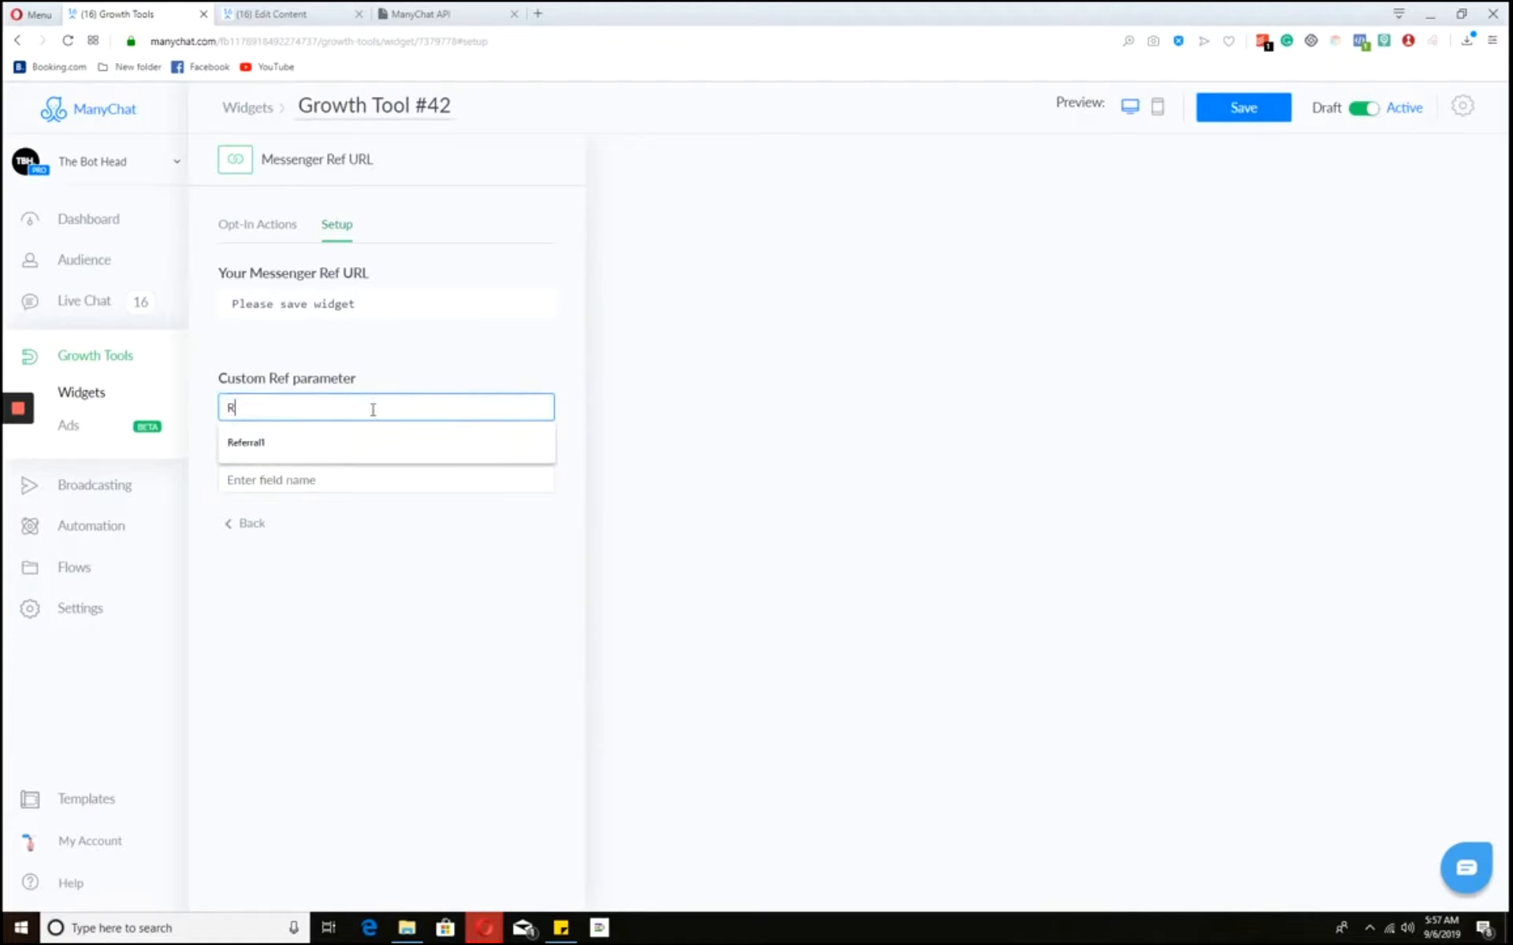
pyautogui.press('BackSpace')
pyautogui.press('BackSpace')
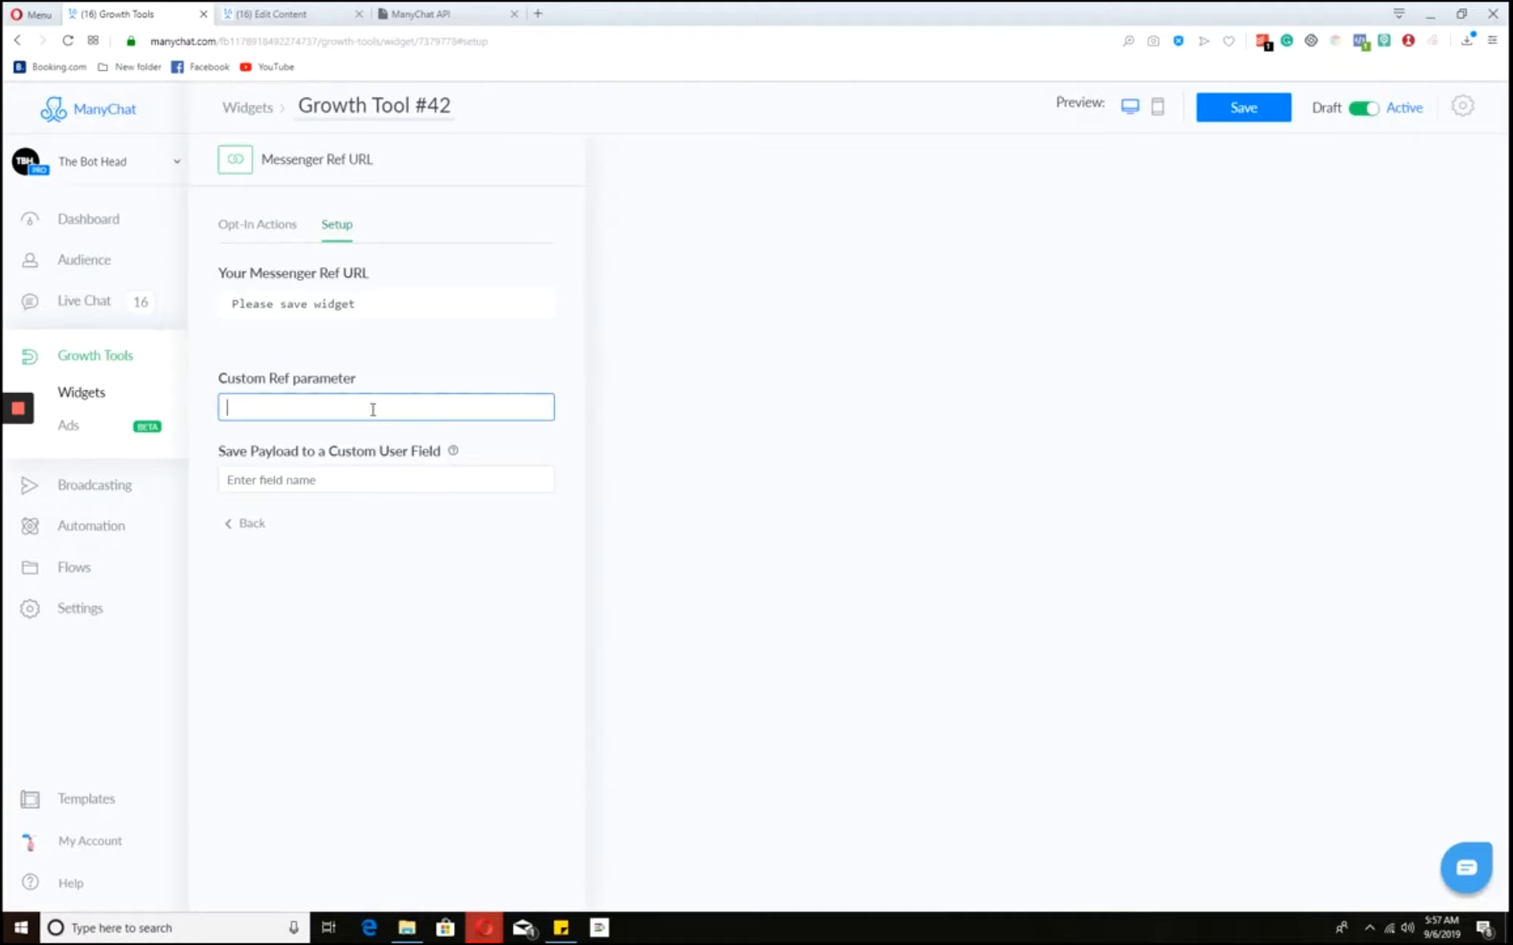
# - Search the custom user fields for a referral field to use in the payload
pyautogui.click(422, 498)
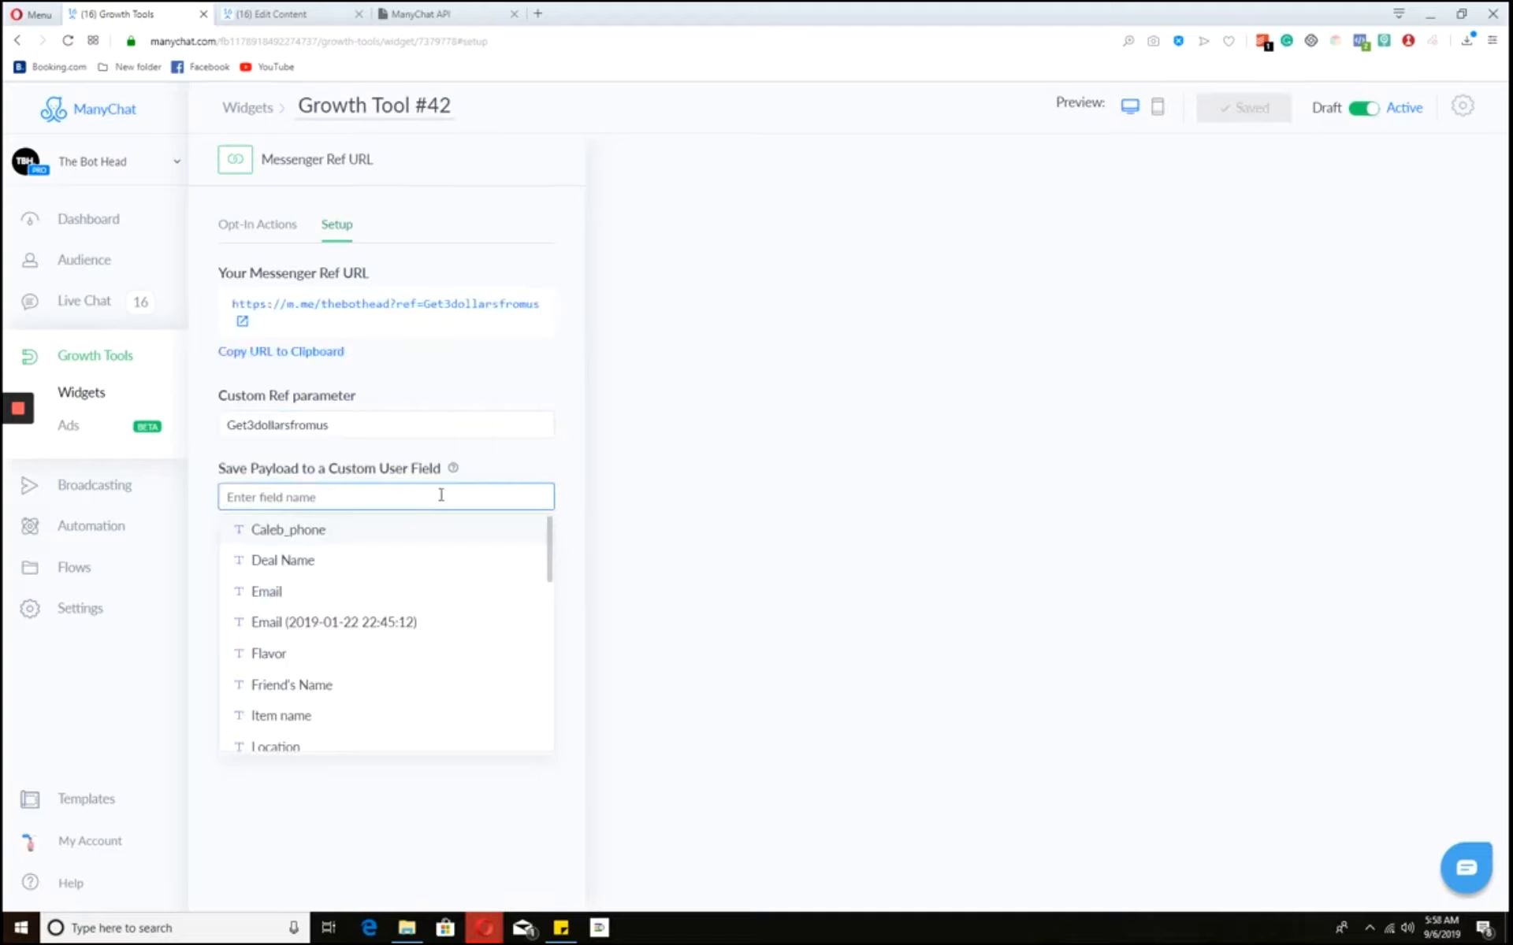
pyautogui.click(381, 474)
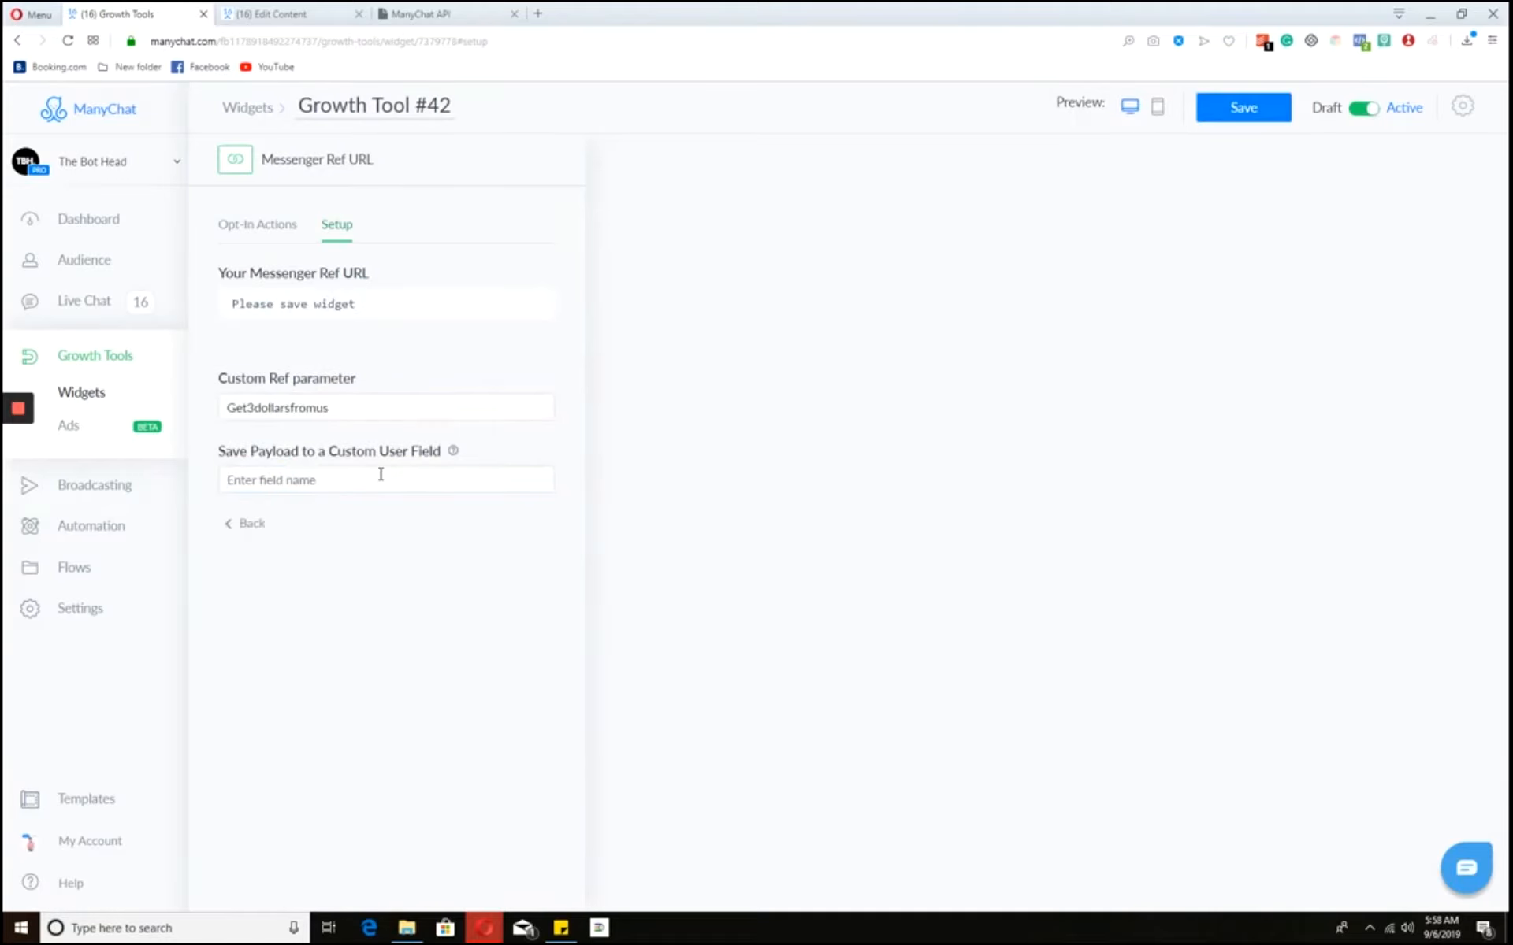
pyautogui.click(381, 474)
pyautogui.write('referr')
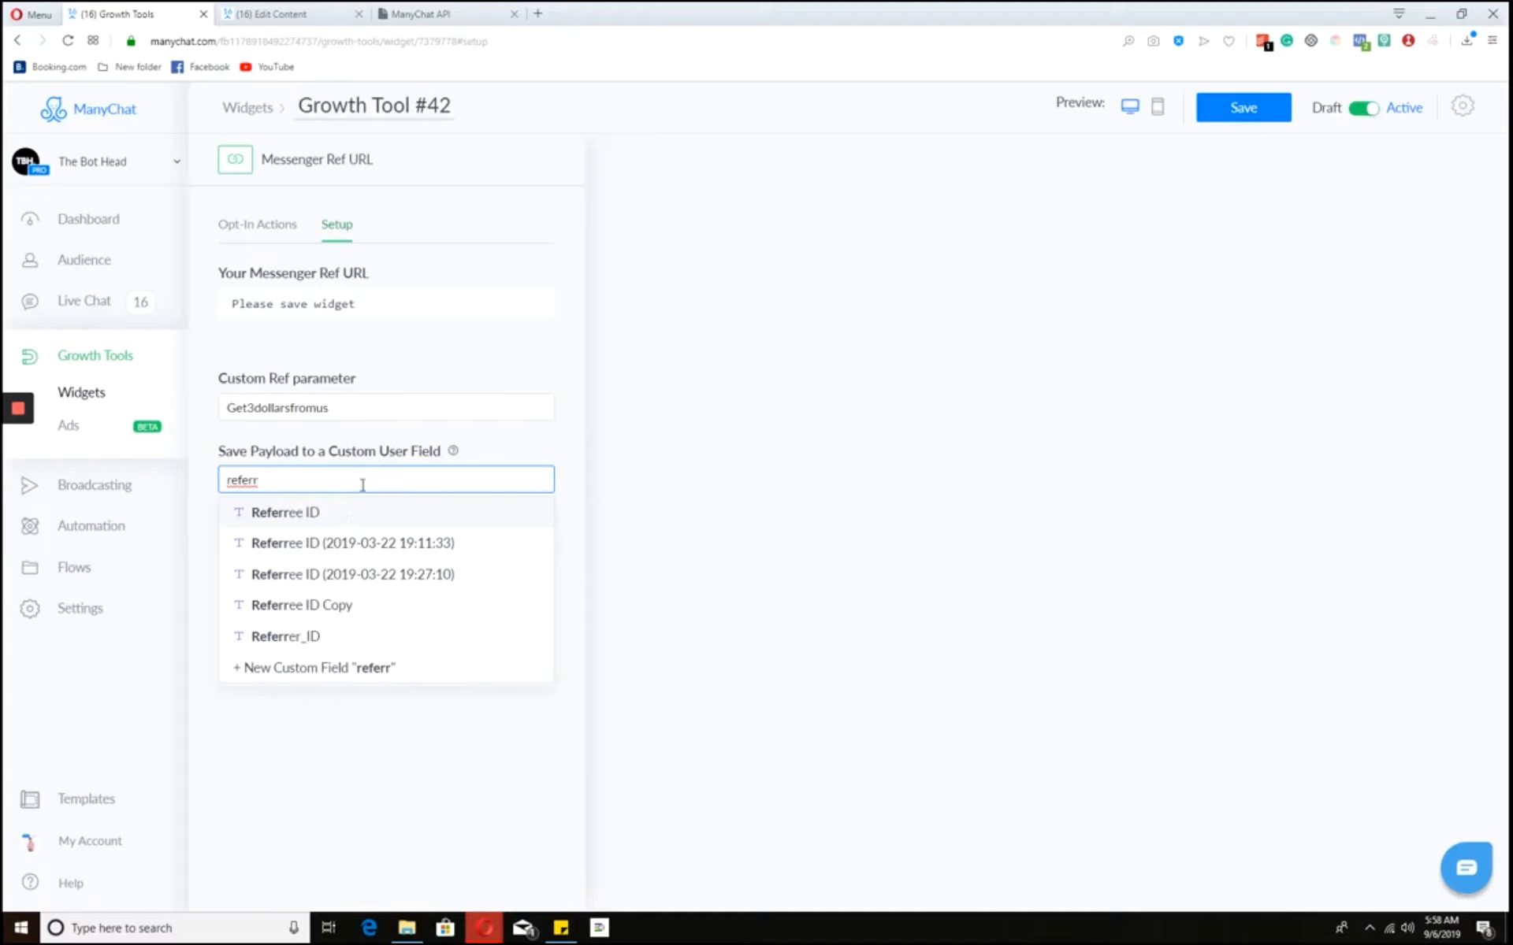
pyautogui.hotkey('ctrl', 'a')
pyautogui.press('BackSpace')
pyautogui.click(378, 463)
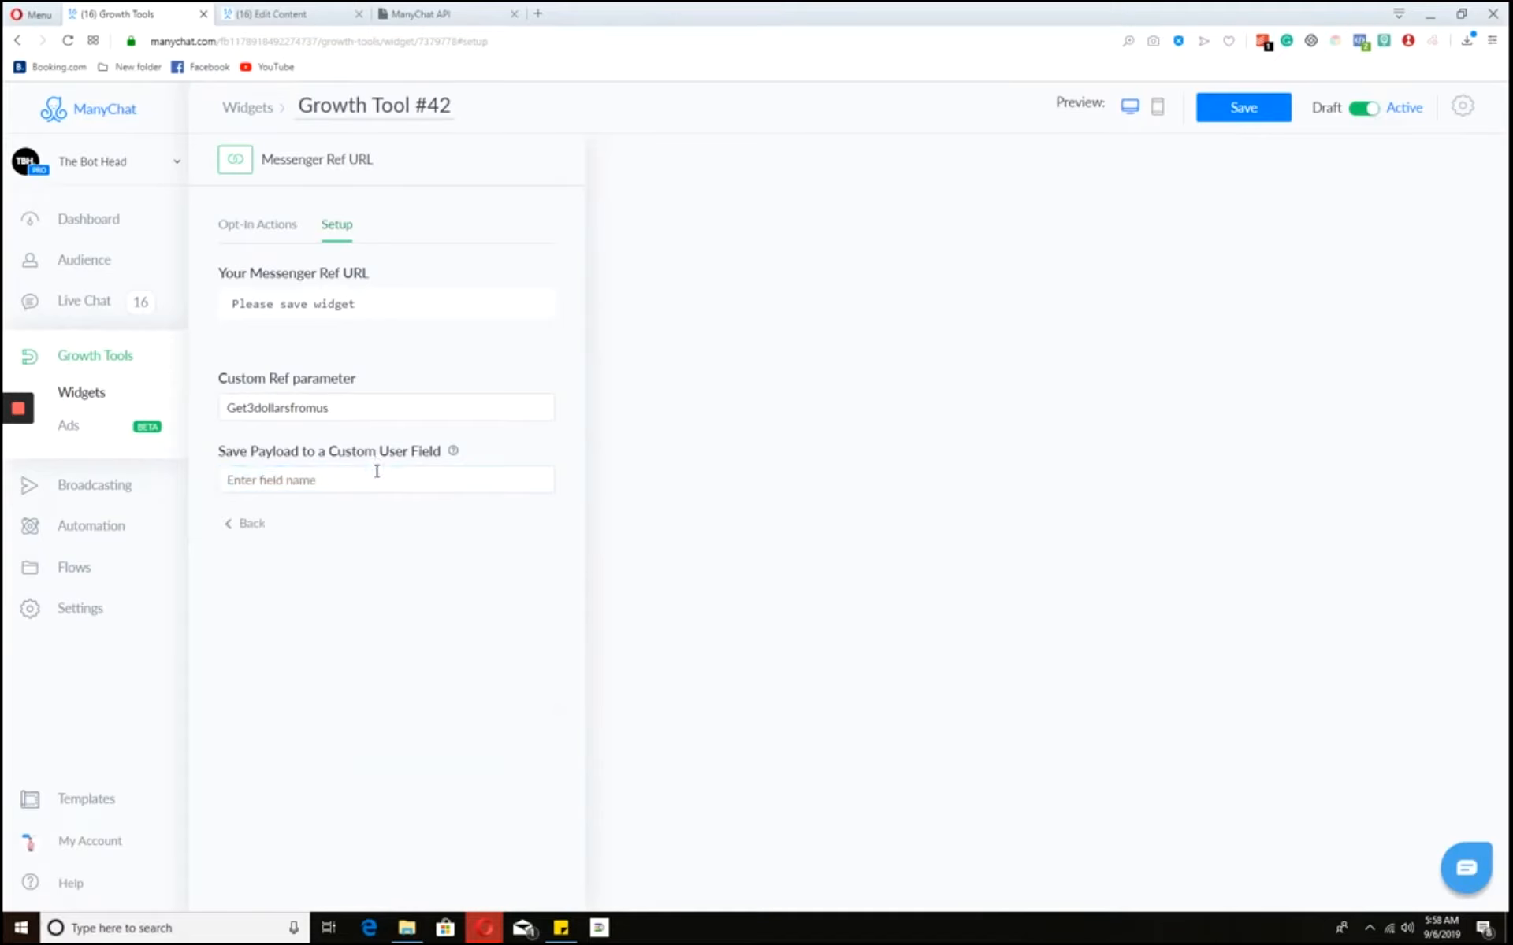
pyautogui.click(375, 480)
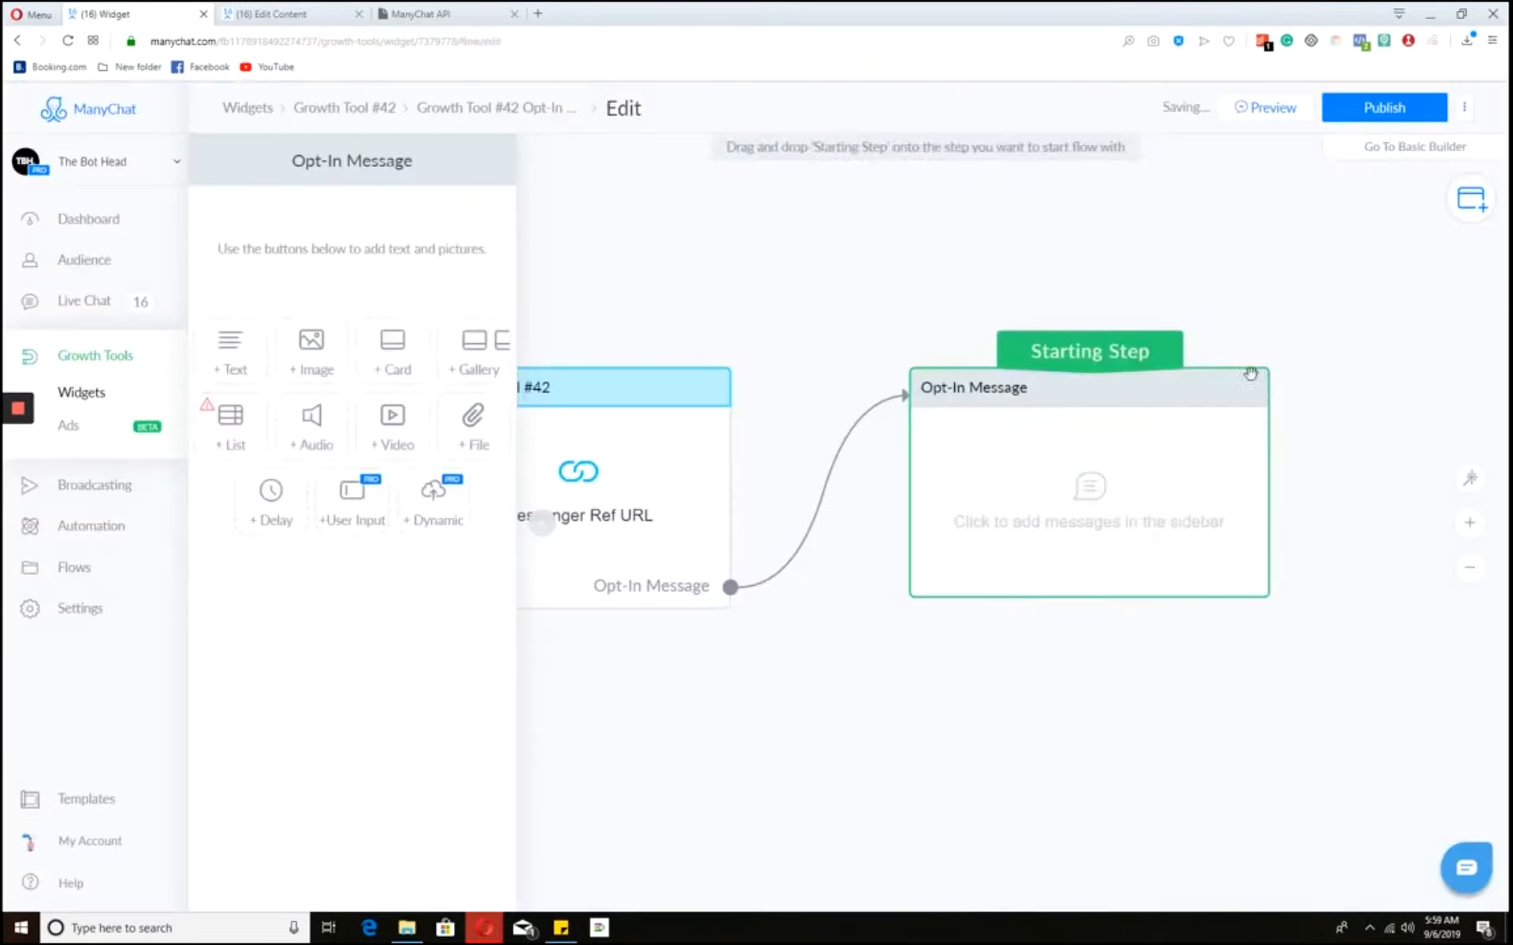
pyautogui.moveTo(1405, 371); pyautogui.dragTo(1145, 347)
# - Start the opt-in flow with a Tag is Subscribed condition and add a step after its branch
pyautogui.click(1085, 394)
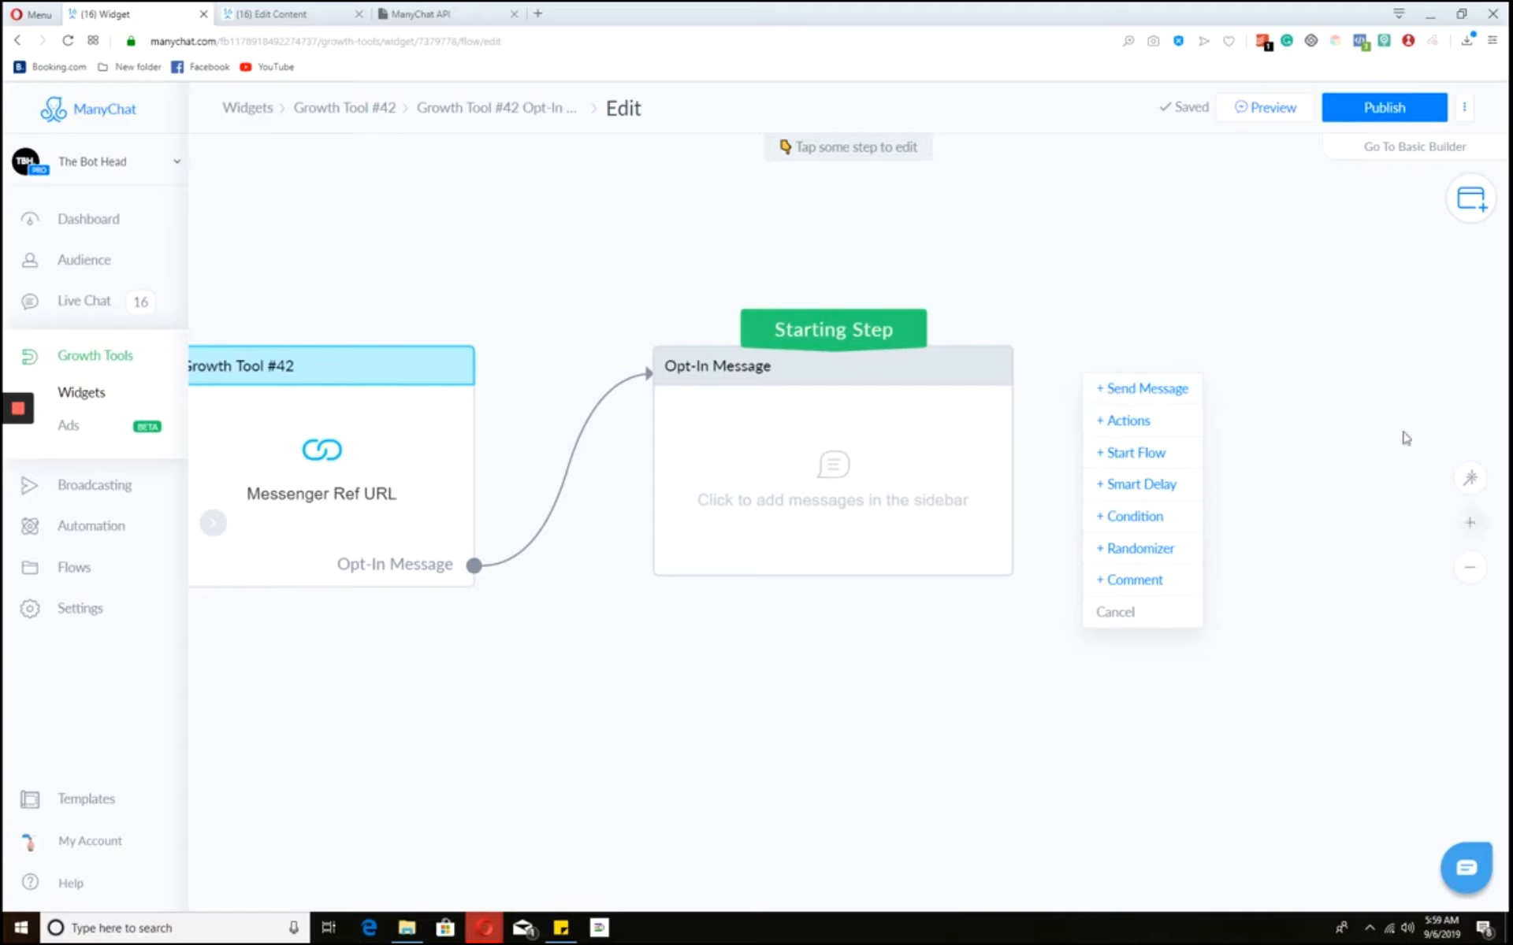
pyautogui.click(985, 413)
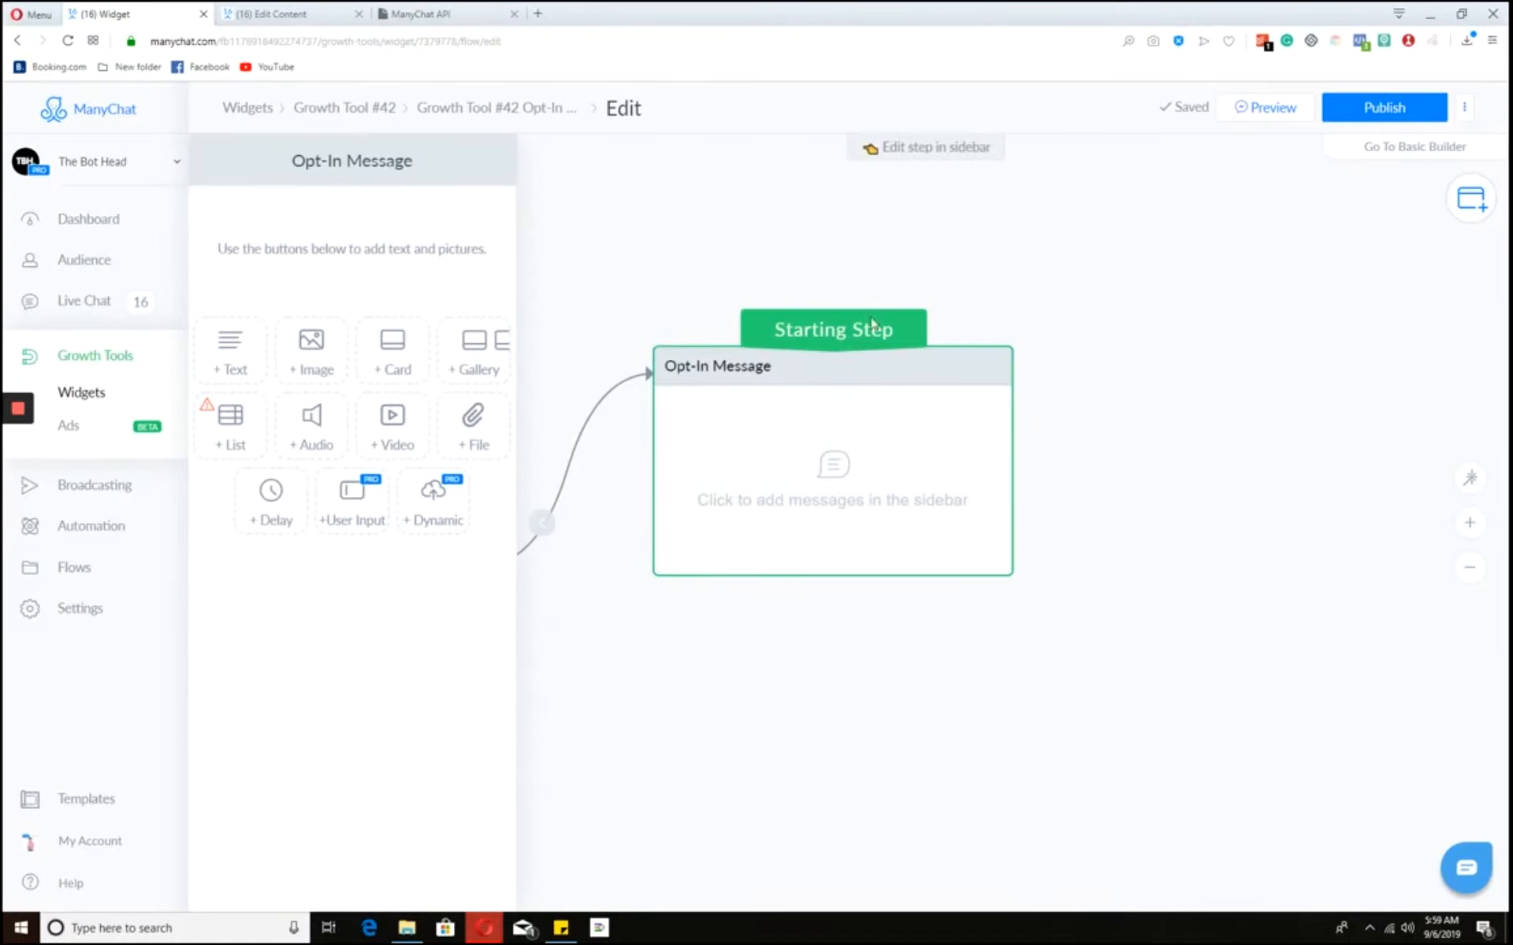
pyautogui.click(1108, 391)
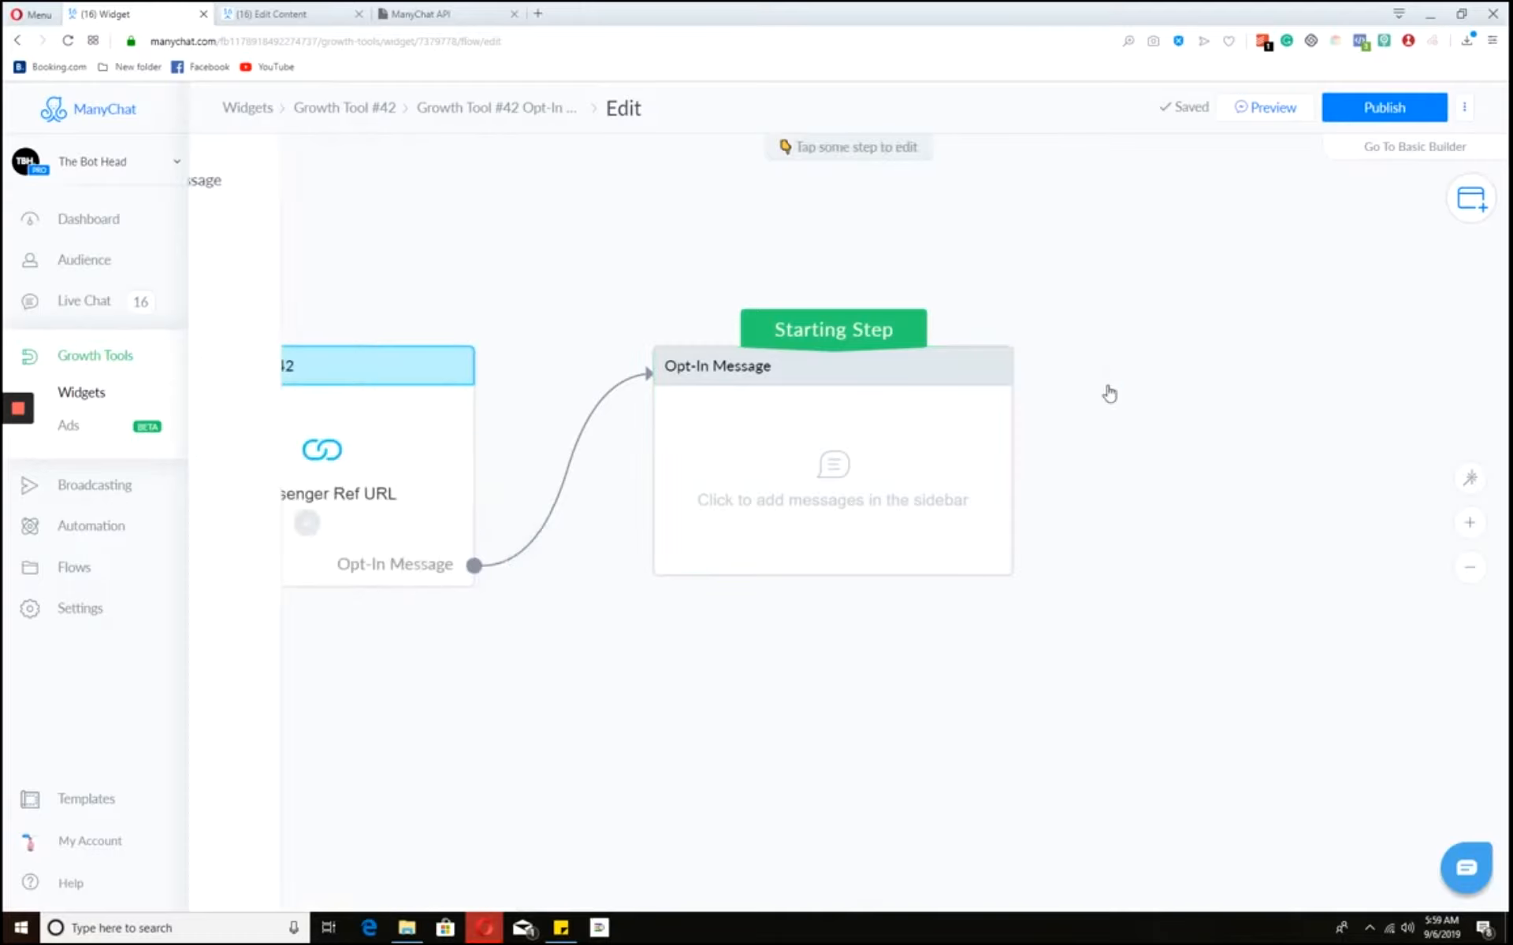
pyautogui.click(1149, 513)
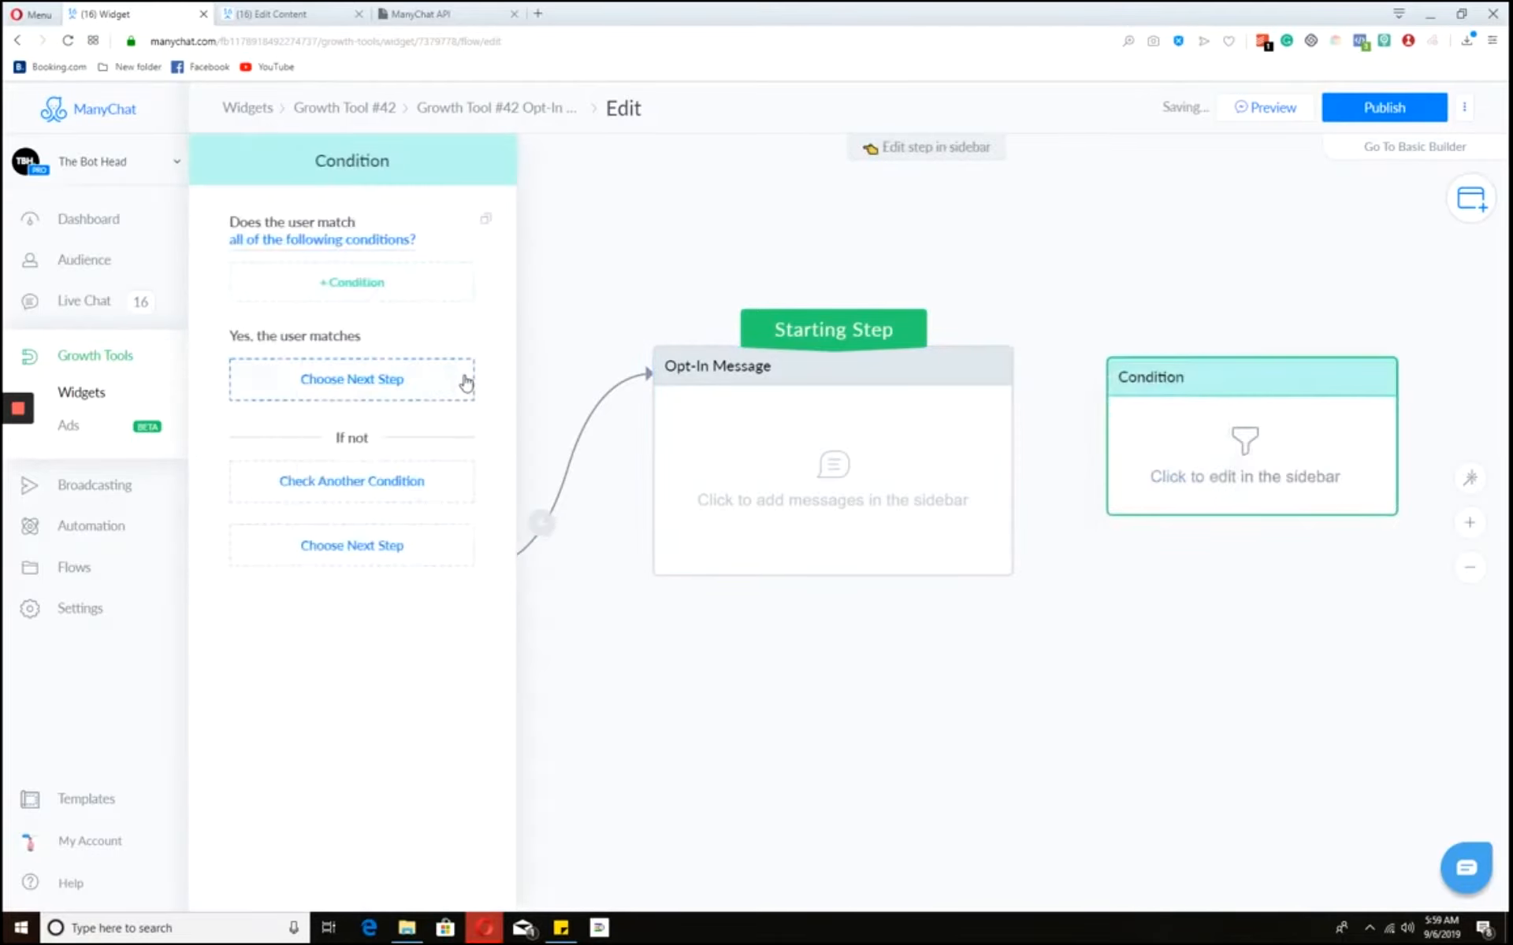
pyautogui.click(358, 297)
pyautogui.click(358, 297)
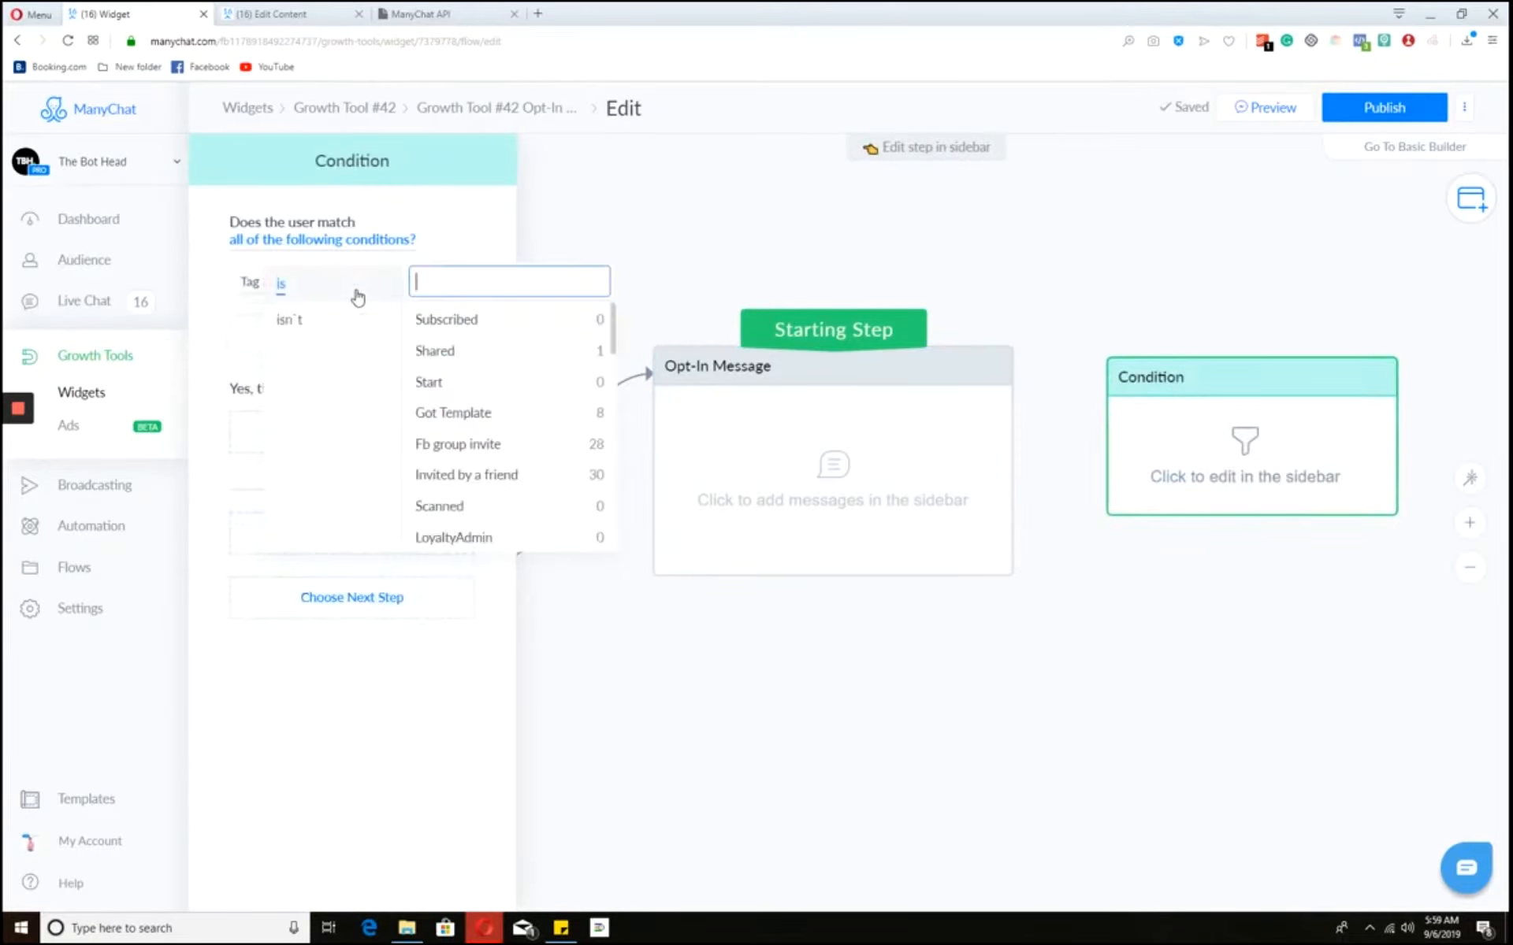
pyautogui.click(1038, 267)
pyautogui.click(1160, 344)
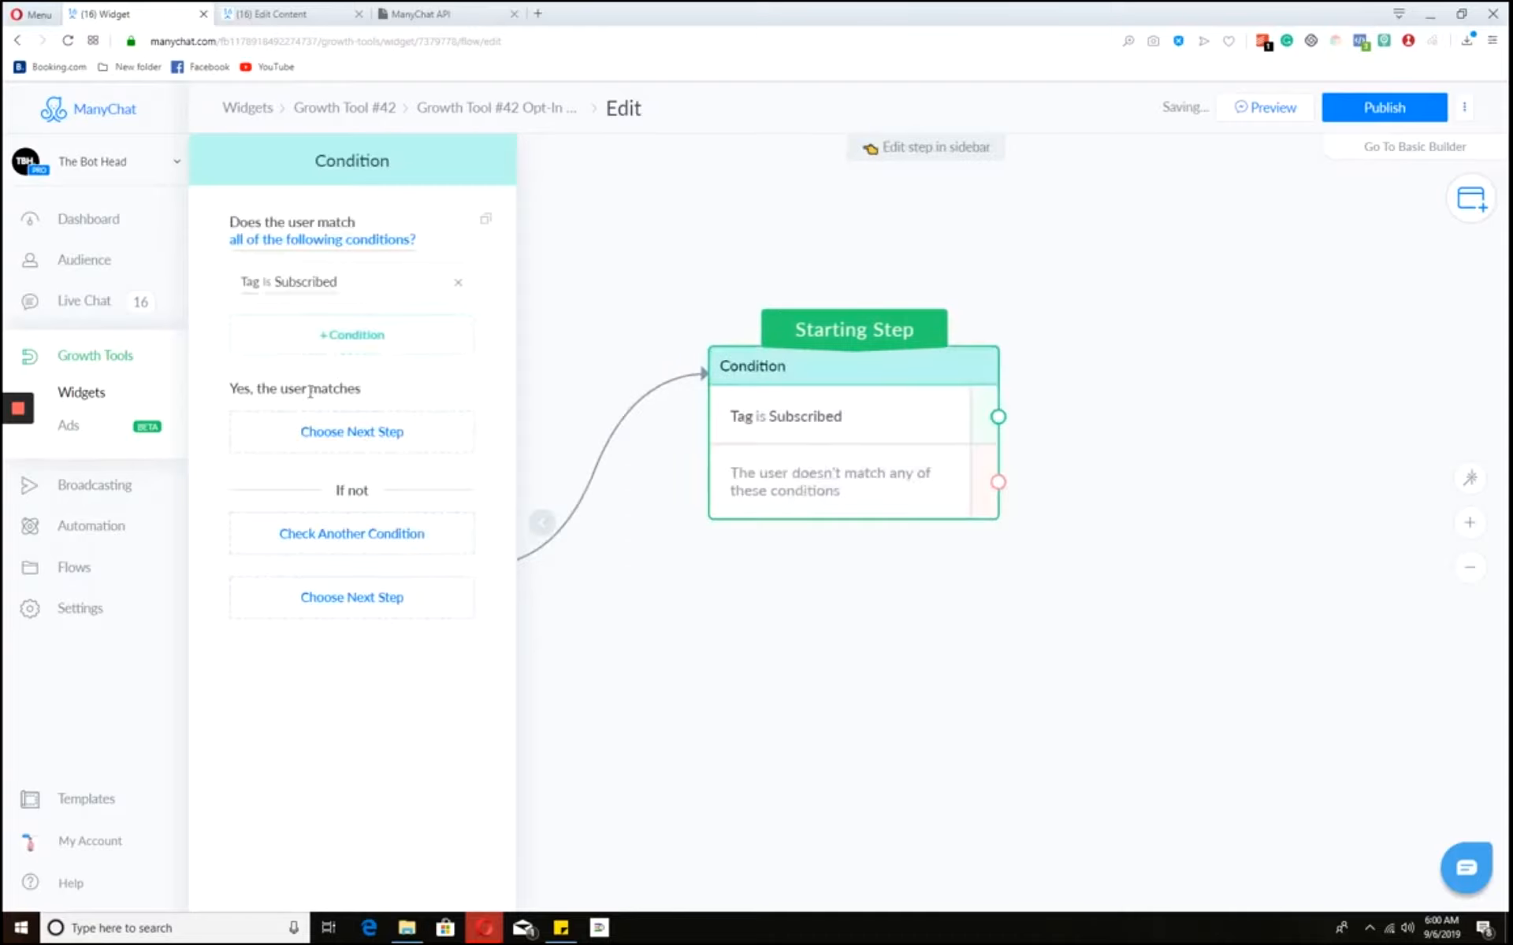
pyautogui.click(318, 429)
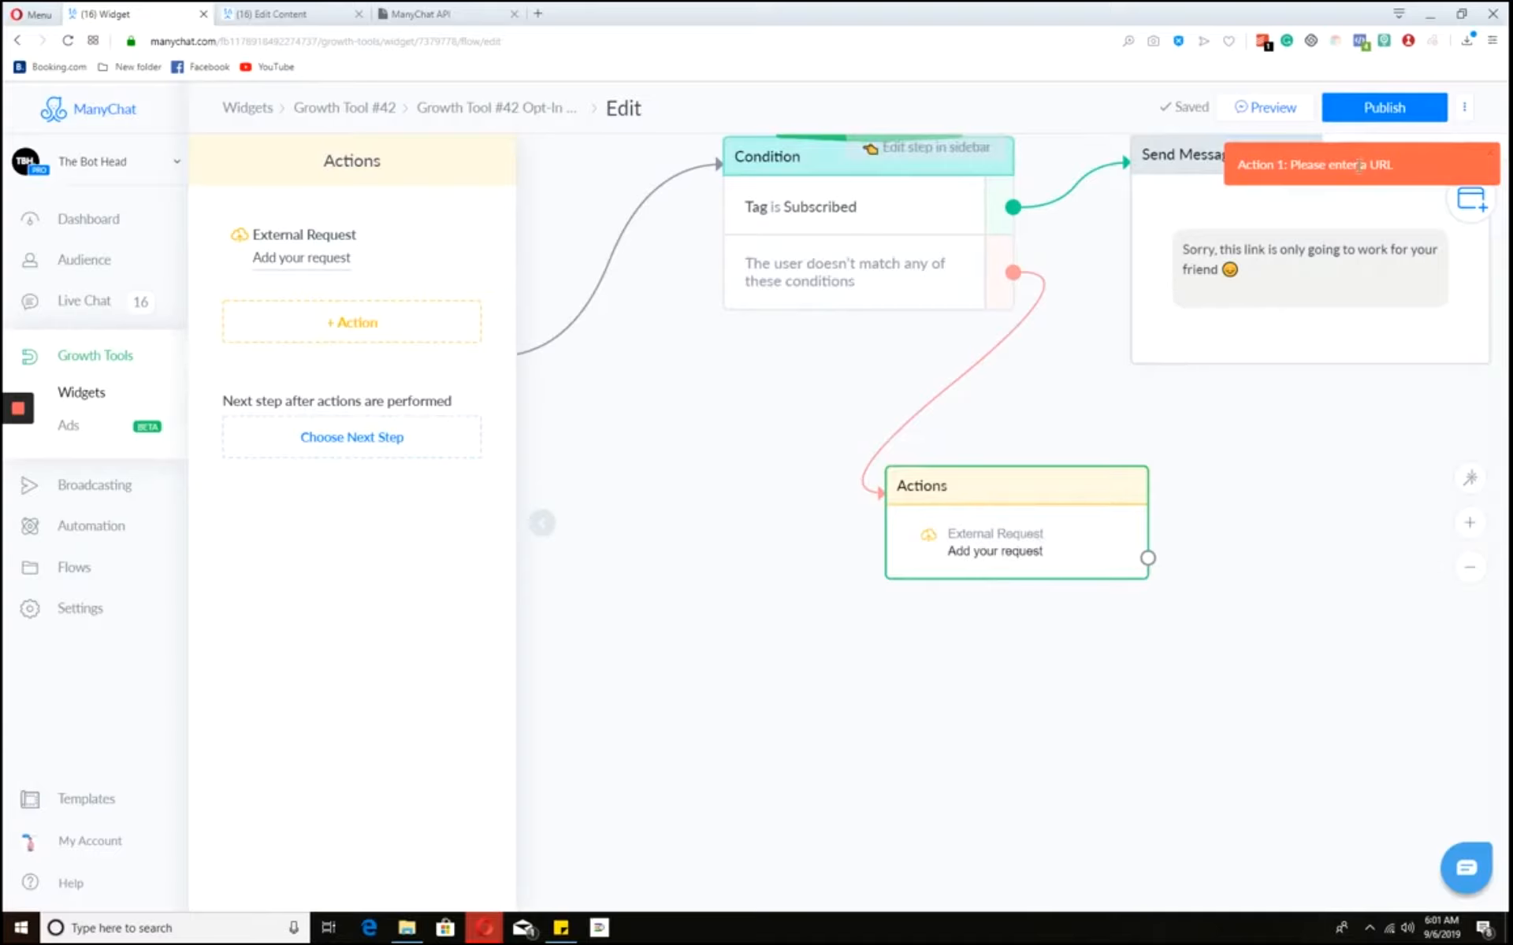
# - Open the API Swagger docs from Settings > API and copy the /fb/sending/sendFlow path
pyautogui.click(119, 611)
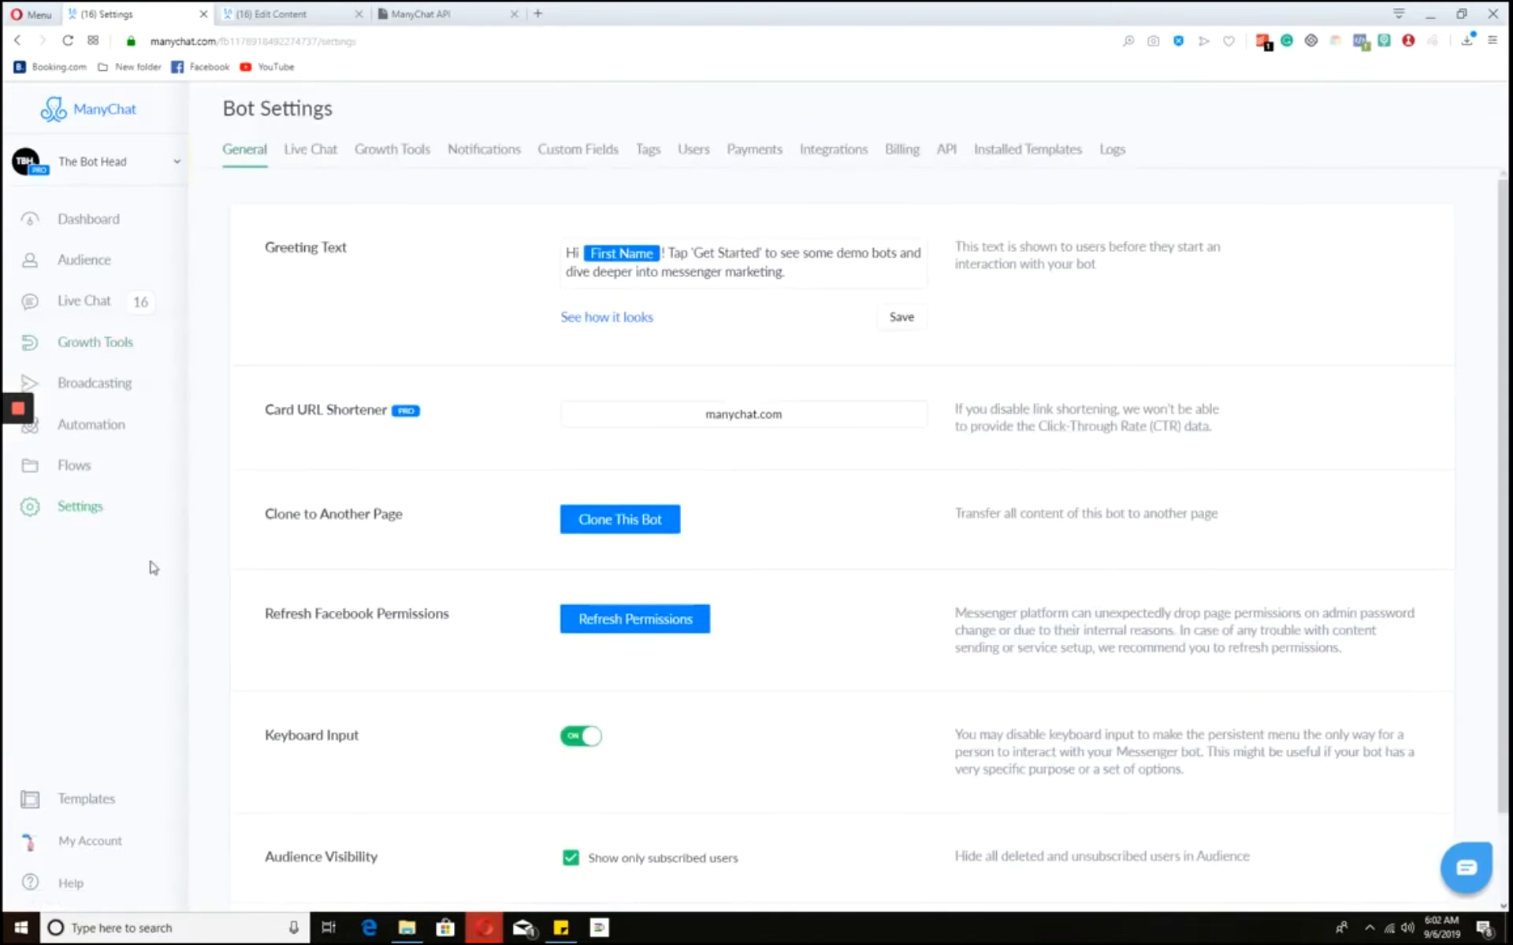
pyautogui.click(946, 153)
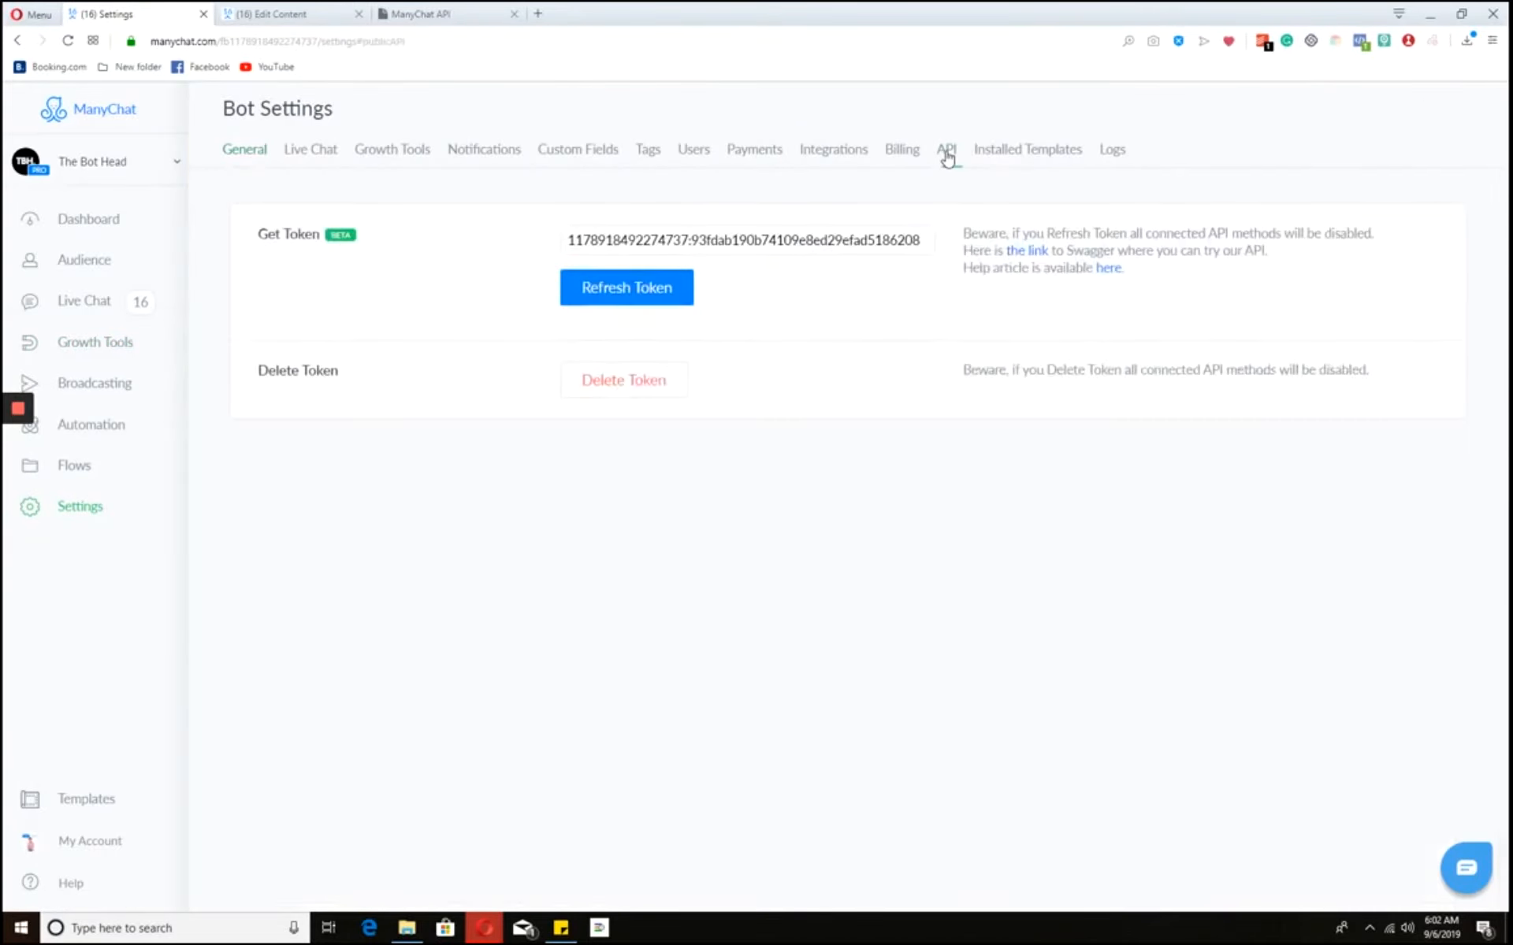
pyautogui.click(1027, 251)
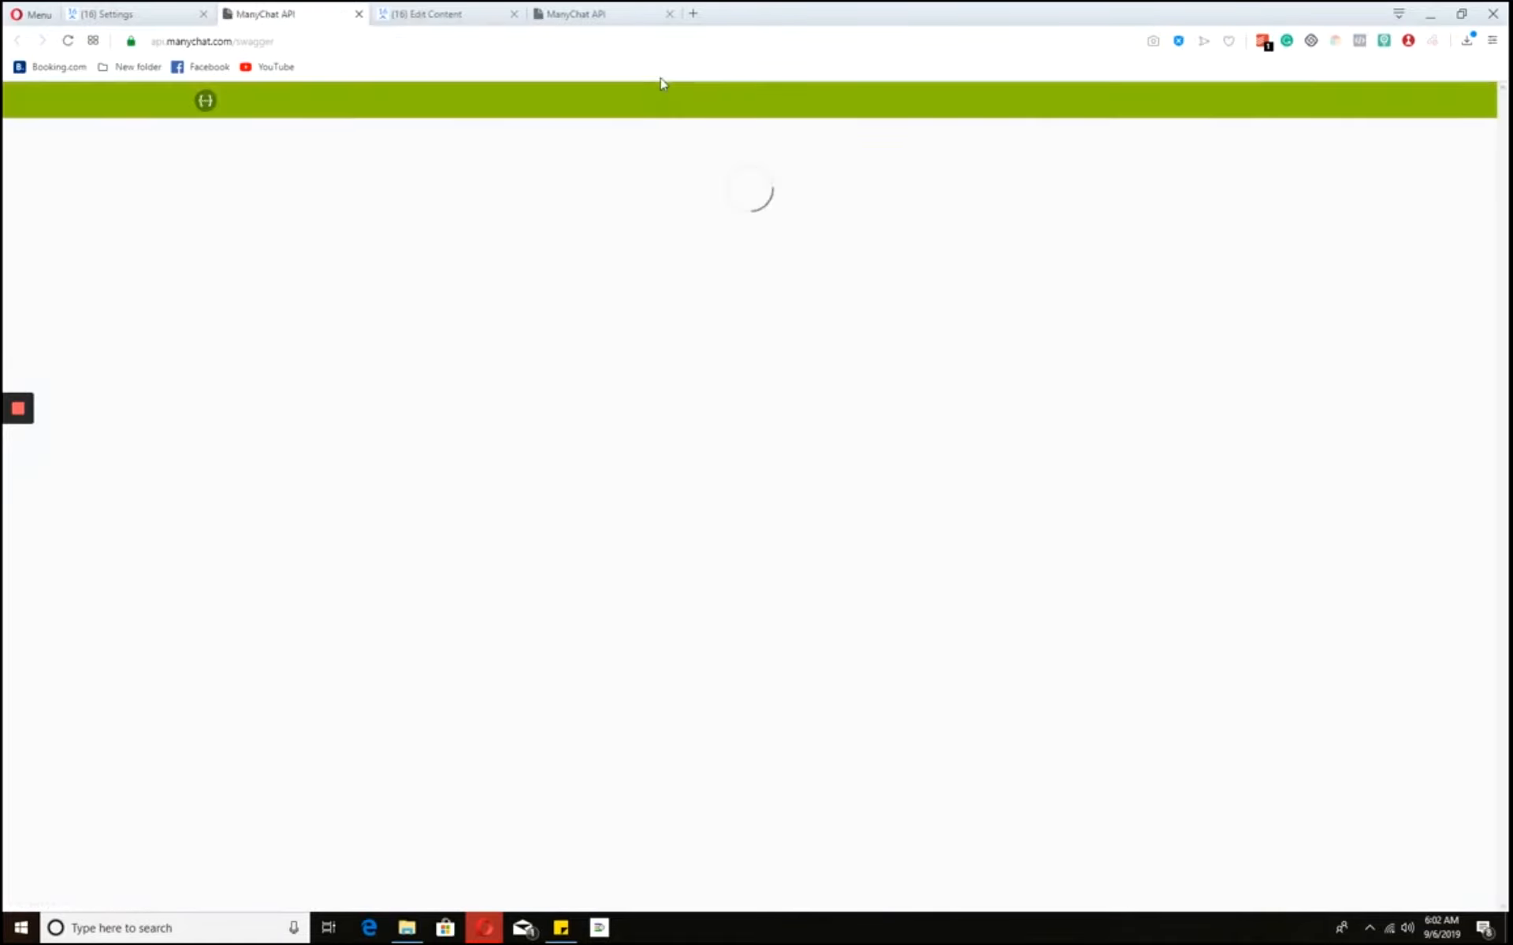
pyautogui.scroll(-5, 475, 293)
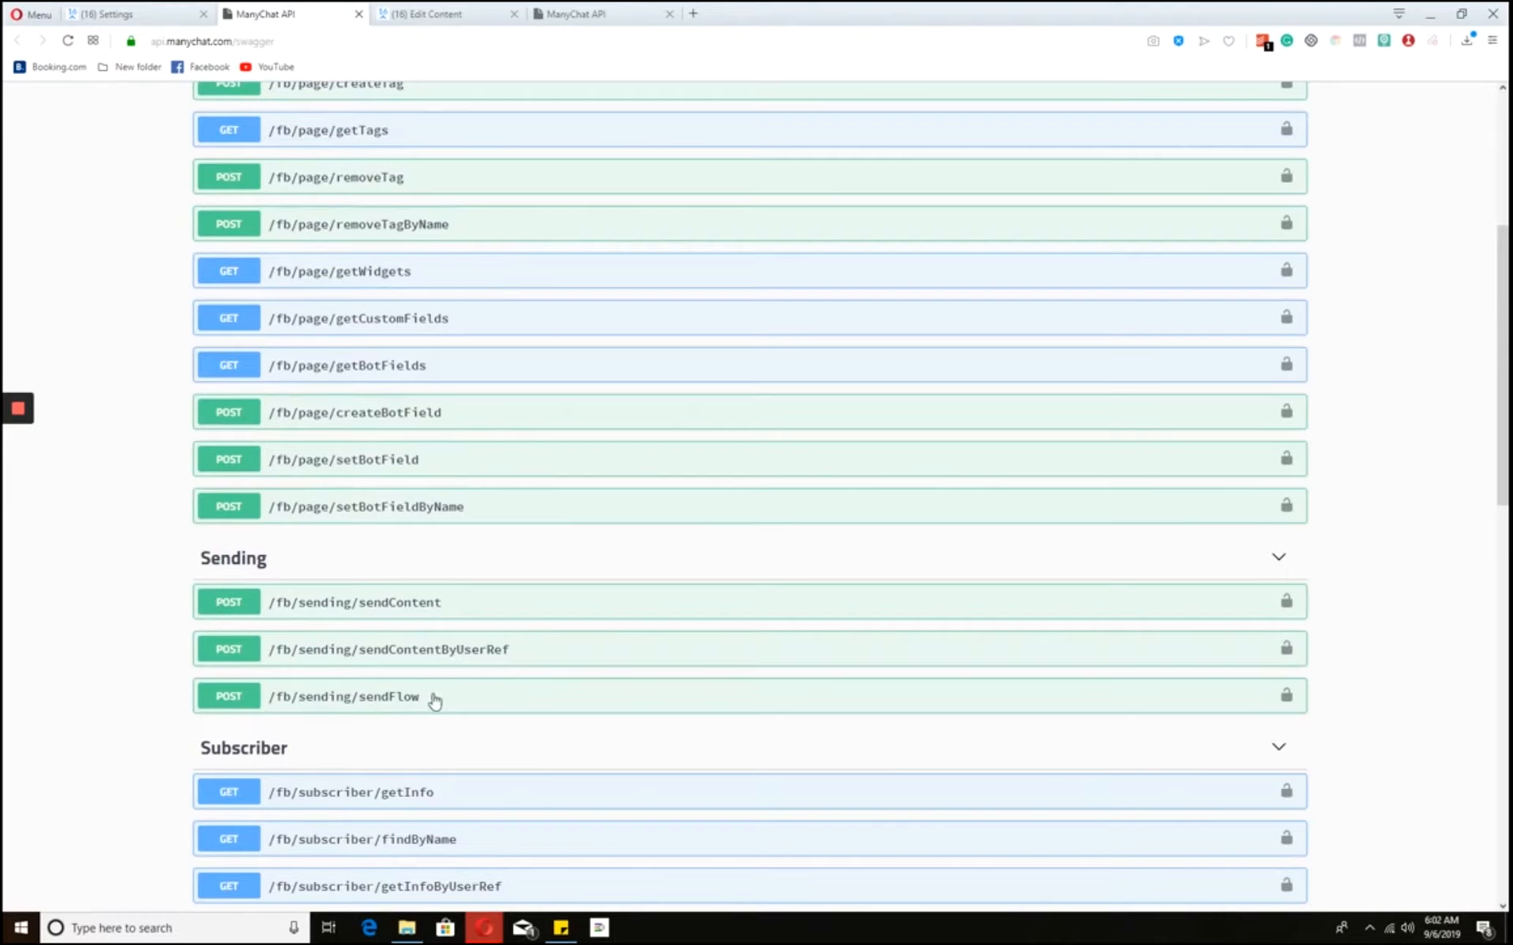
pyautogui.moveTo(420, 697); pyautogui.dragTo(269, 697)
pyautogui.hotkey('ctrl', 'c')
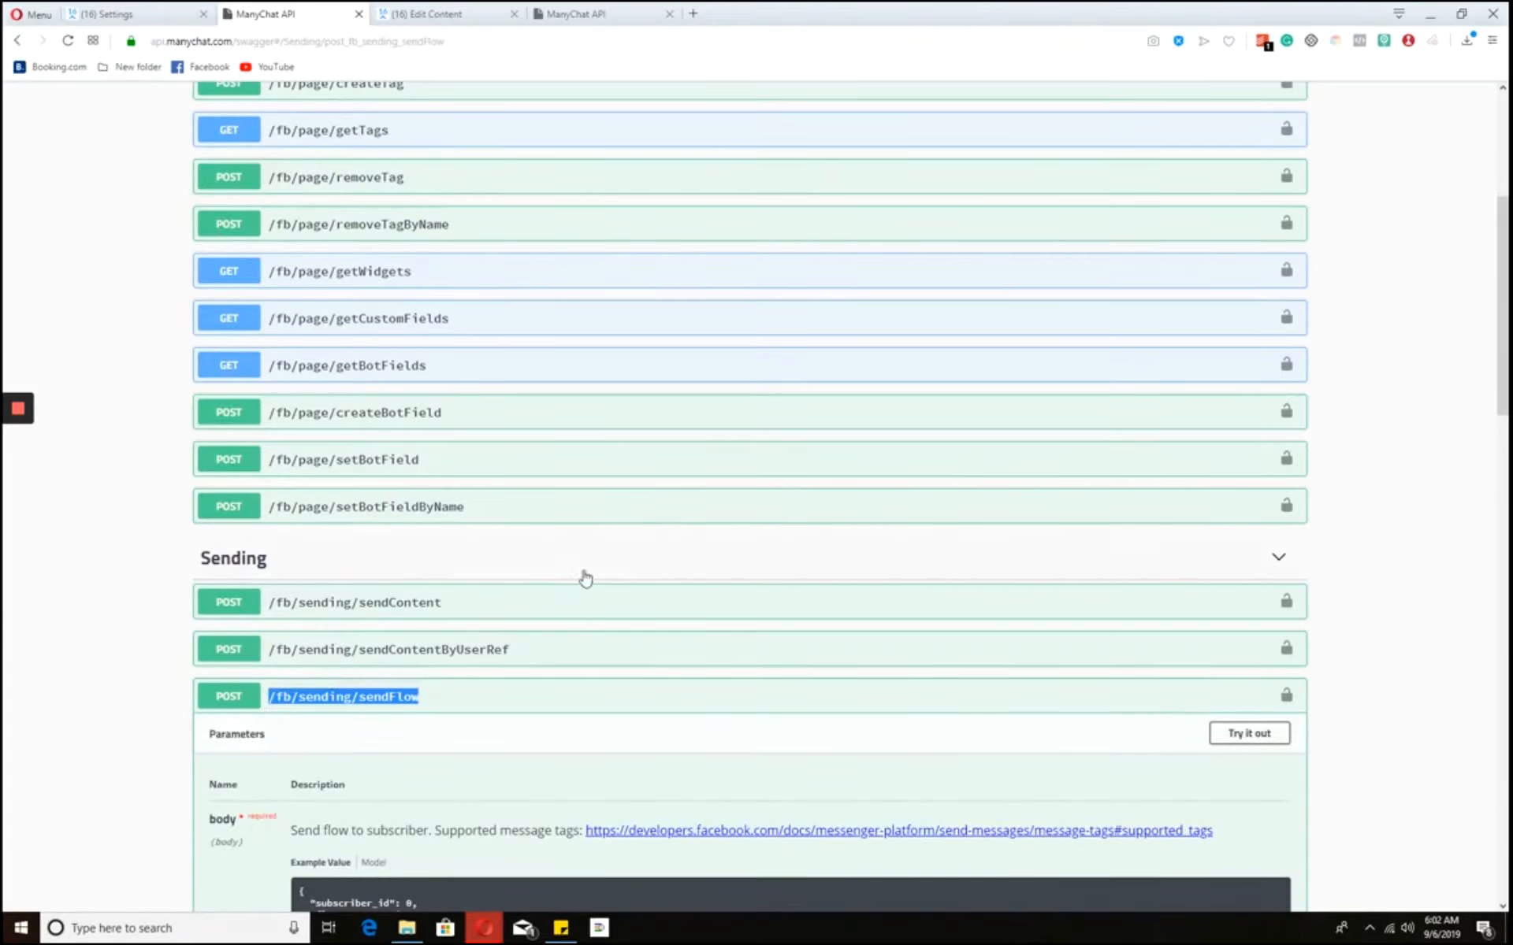
pyautogui.scroll(-3, 586, 579)
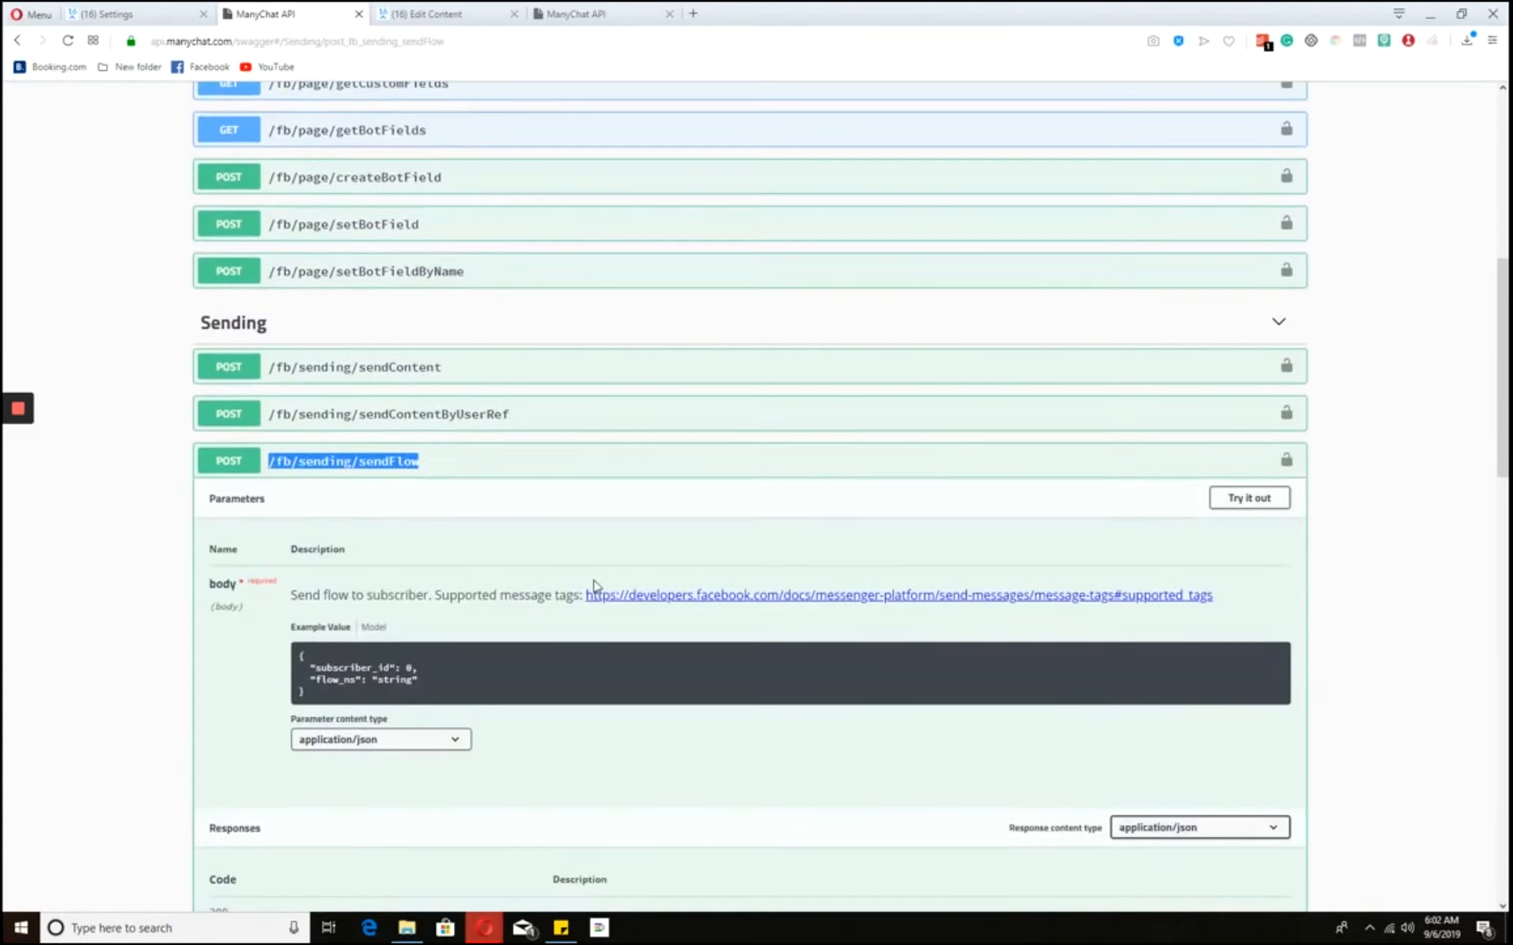
# - Return to Growth Tool #42's opt-in flow editor
pyautogui.click(130, 11)
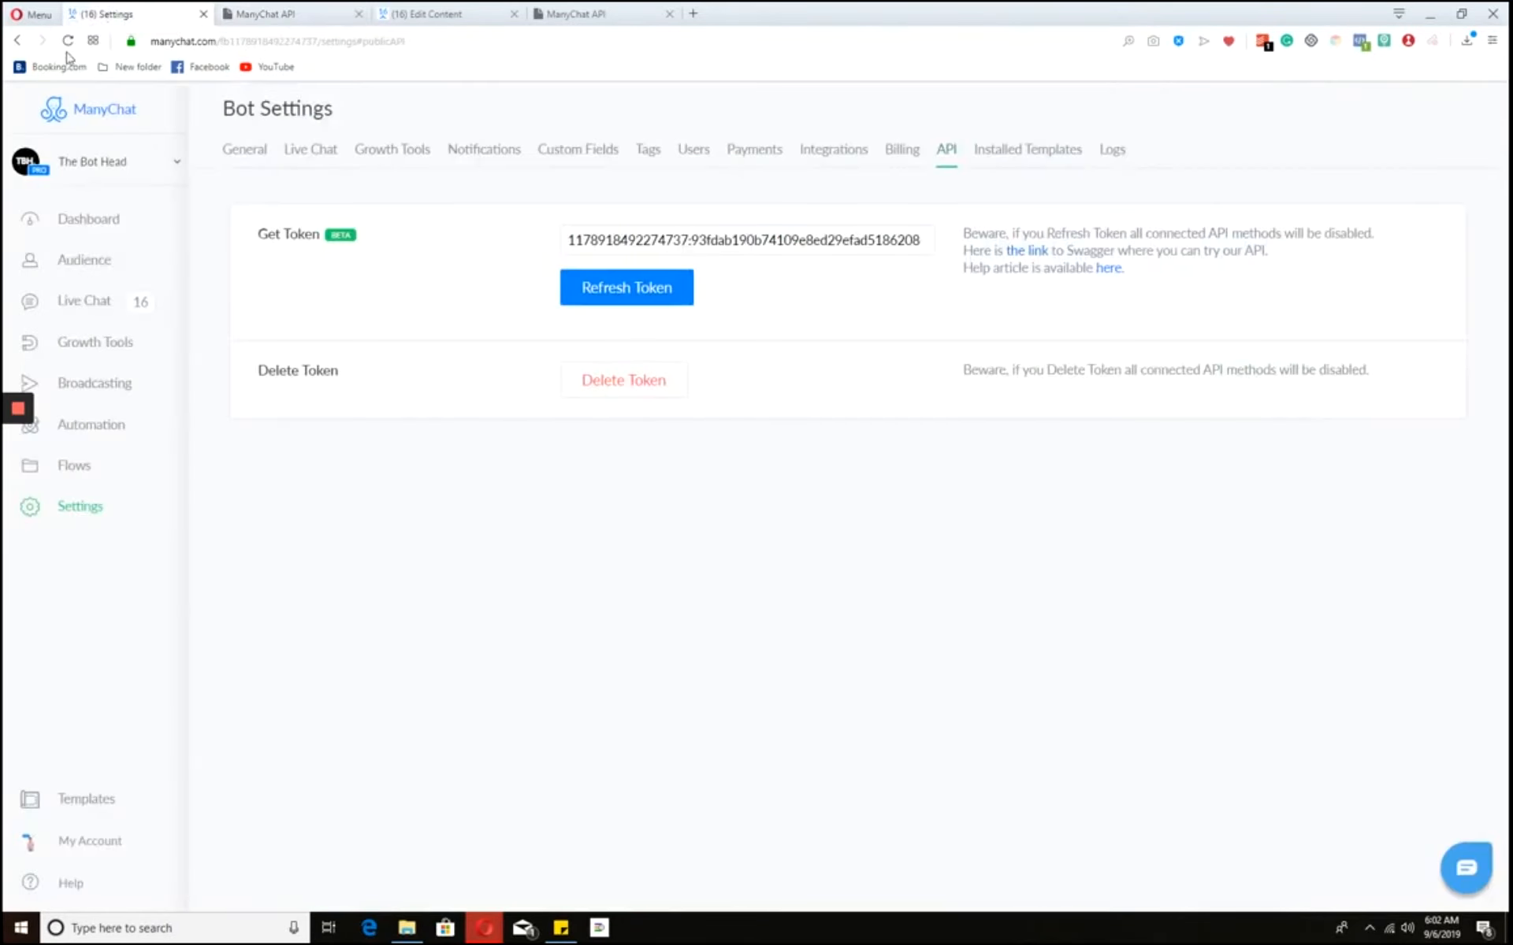
pyautogui.click(18, 41)
pyautogui.click(17, 41)
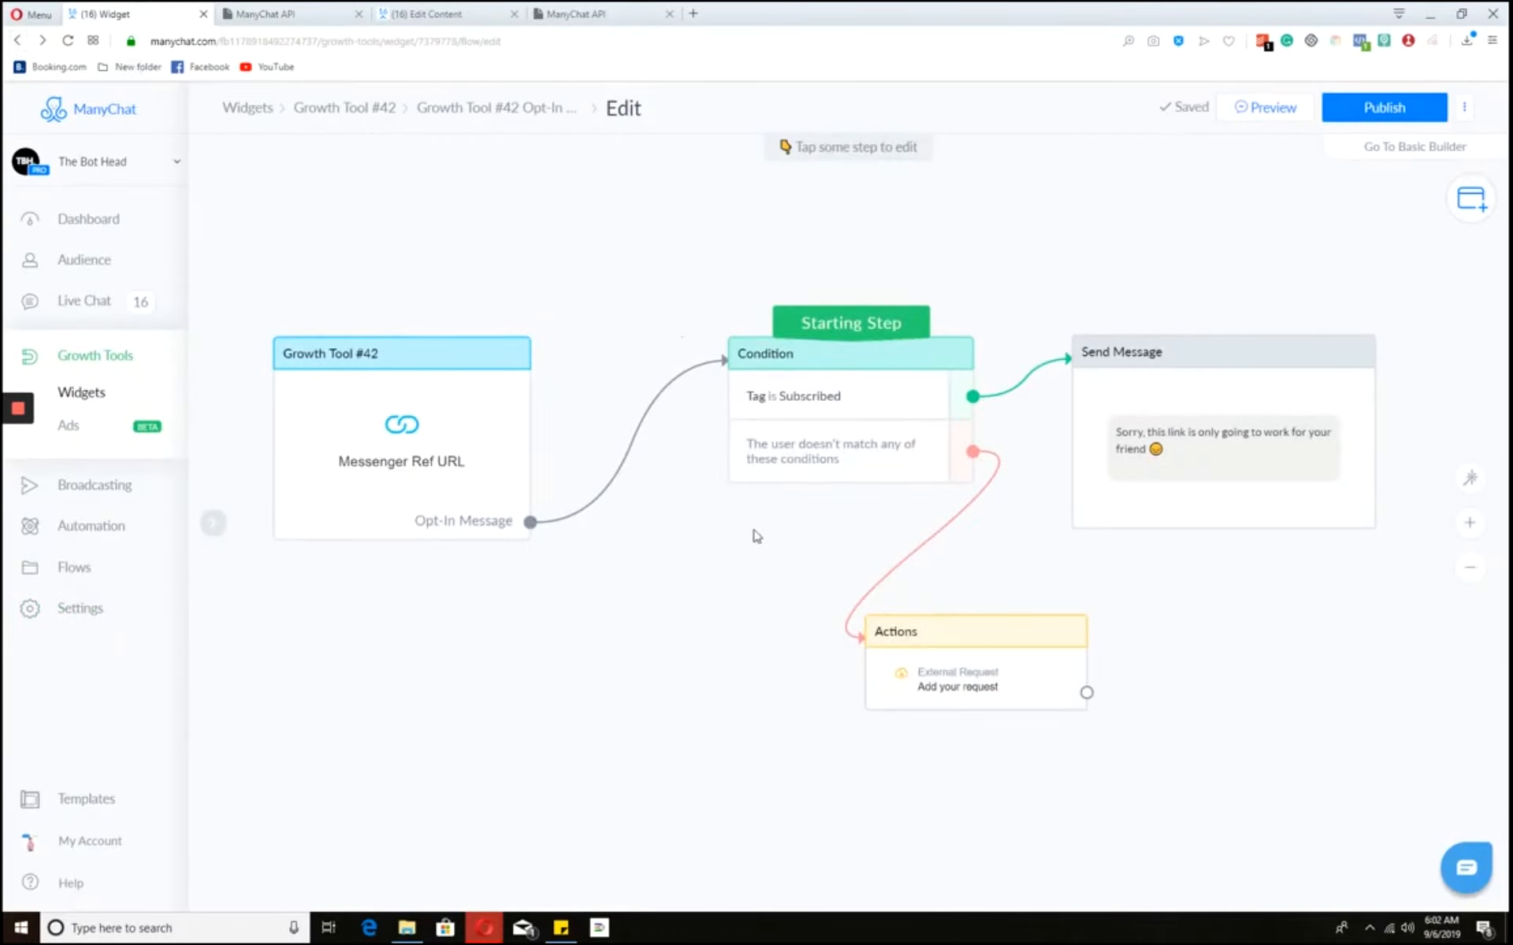
pyautogui.click(968, 670)
pyautogui.click(347, 258)
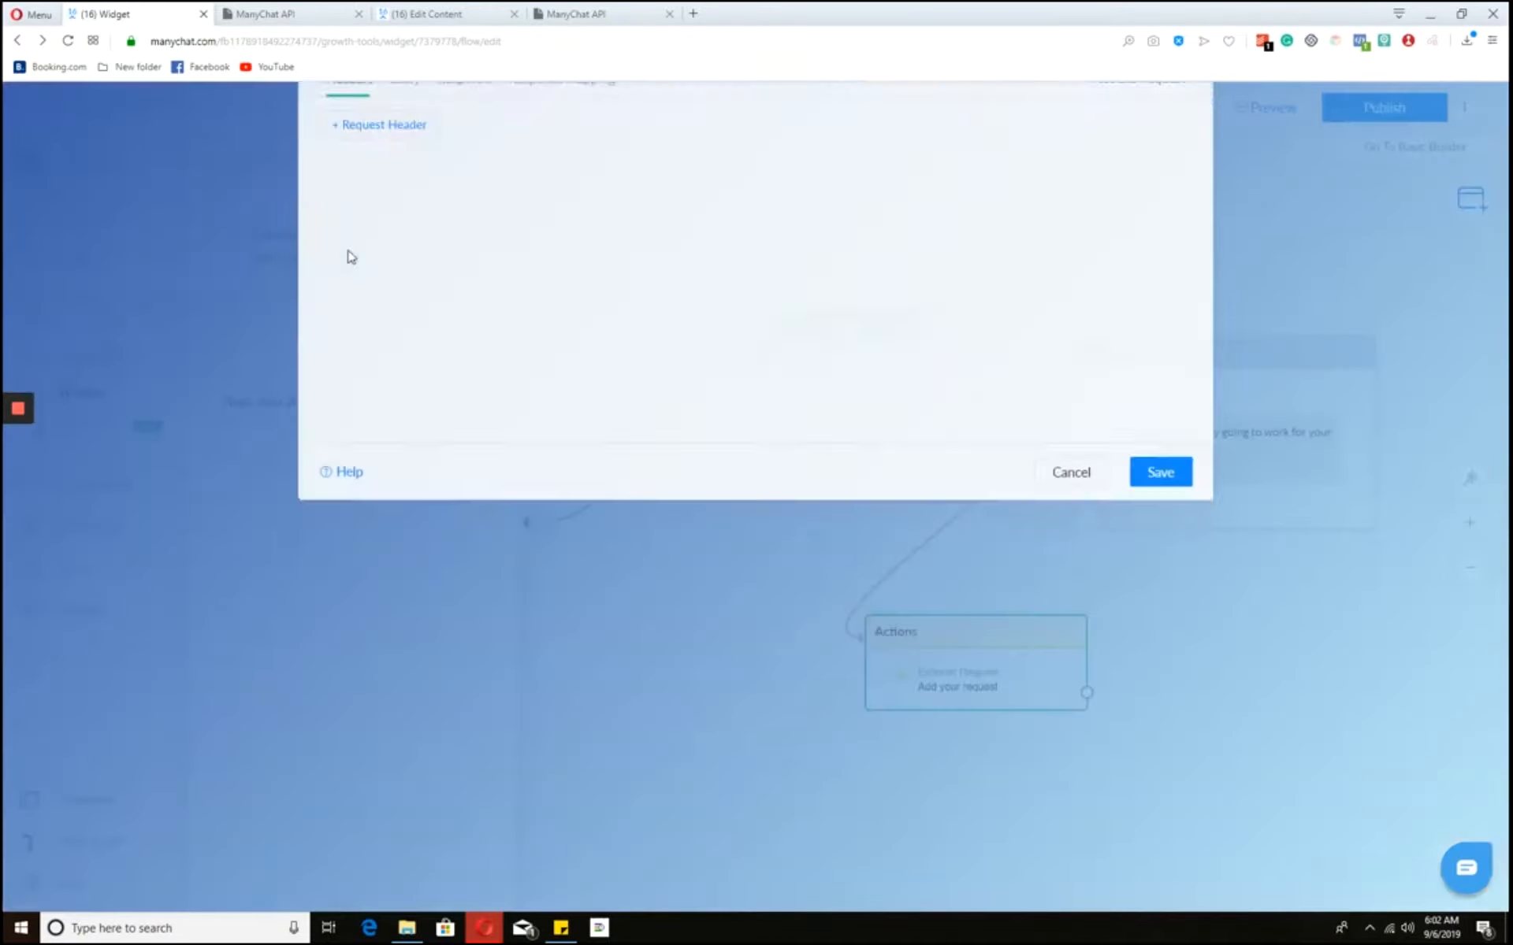
pyautogui.click(535, 221)
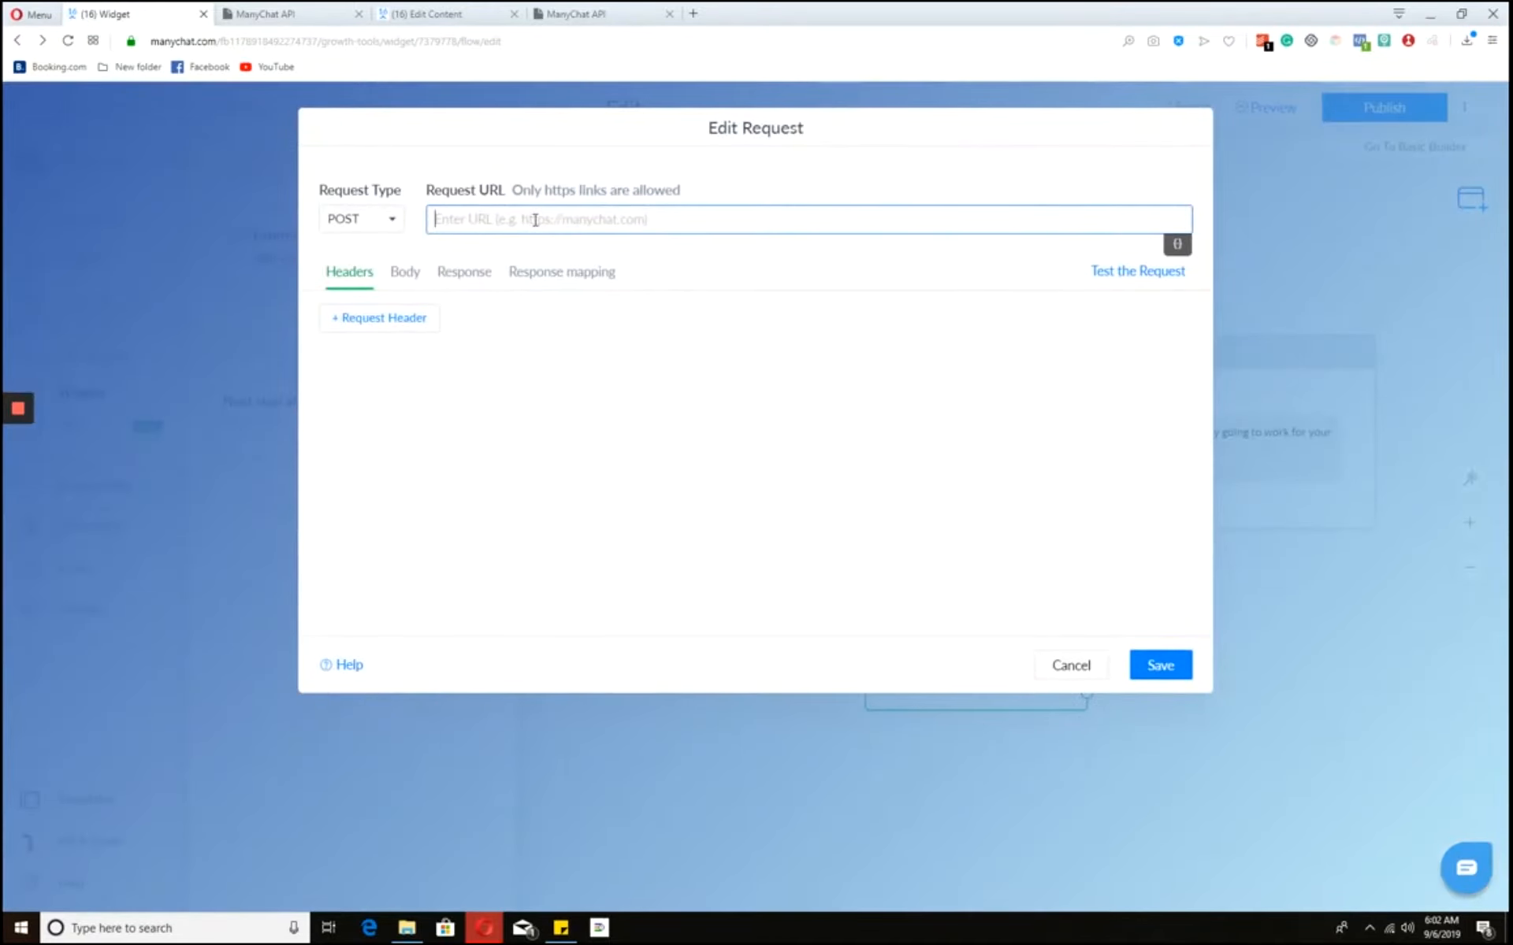
pyautogui.write('https://api')
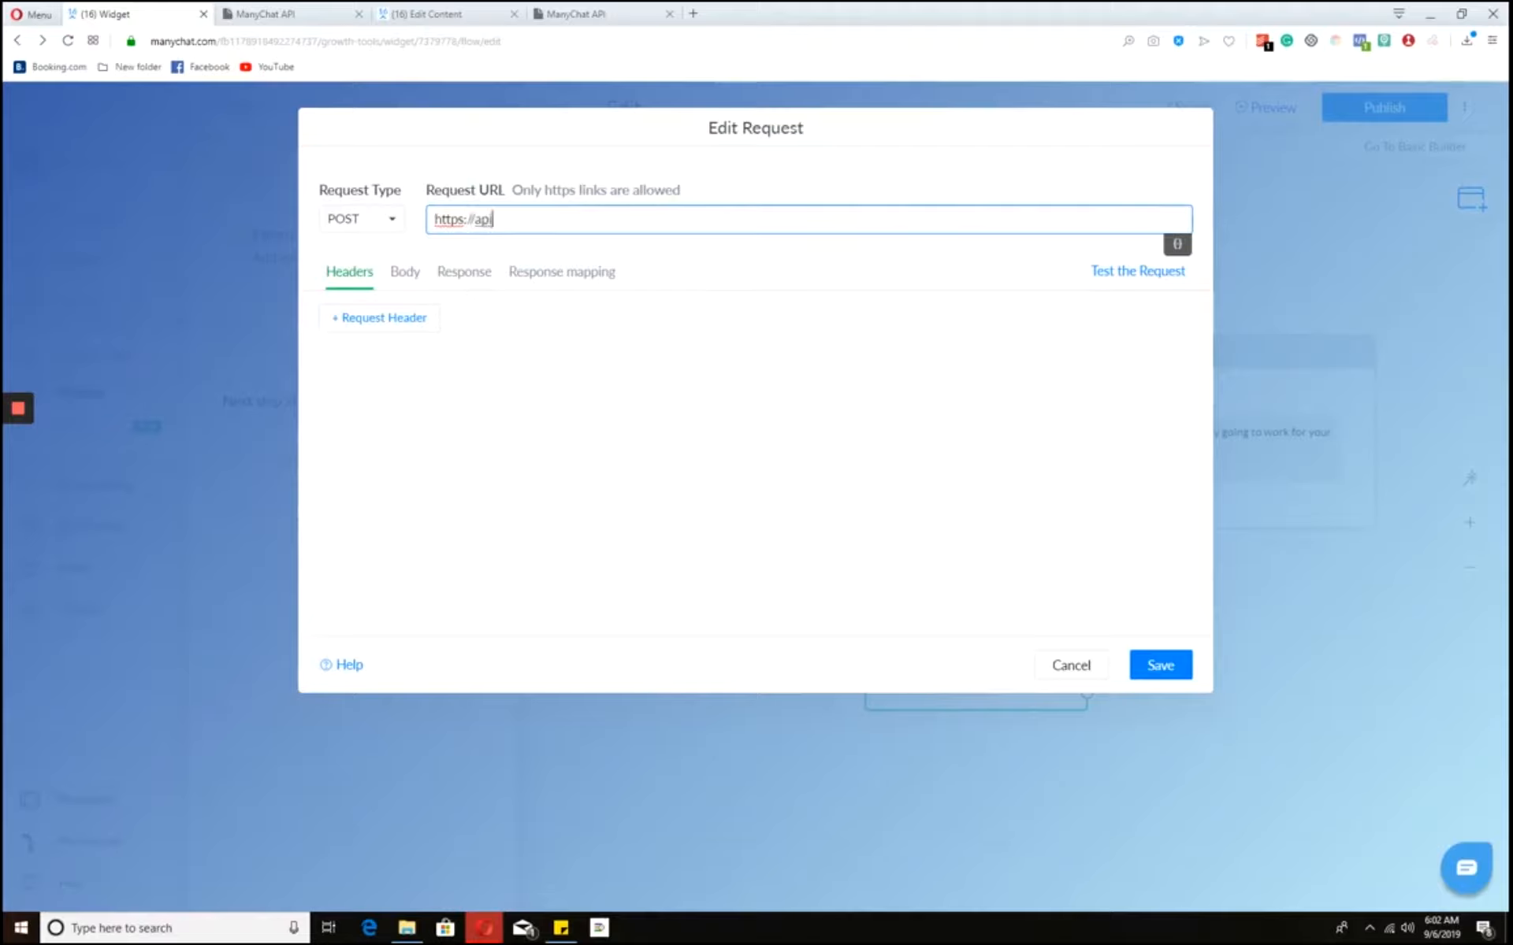
pyautogui.write('.manychat.com')
pyautogui.hotkey('ctrl', 'v')
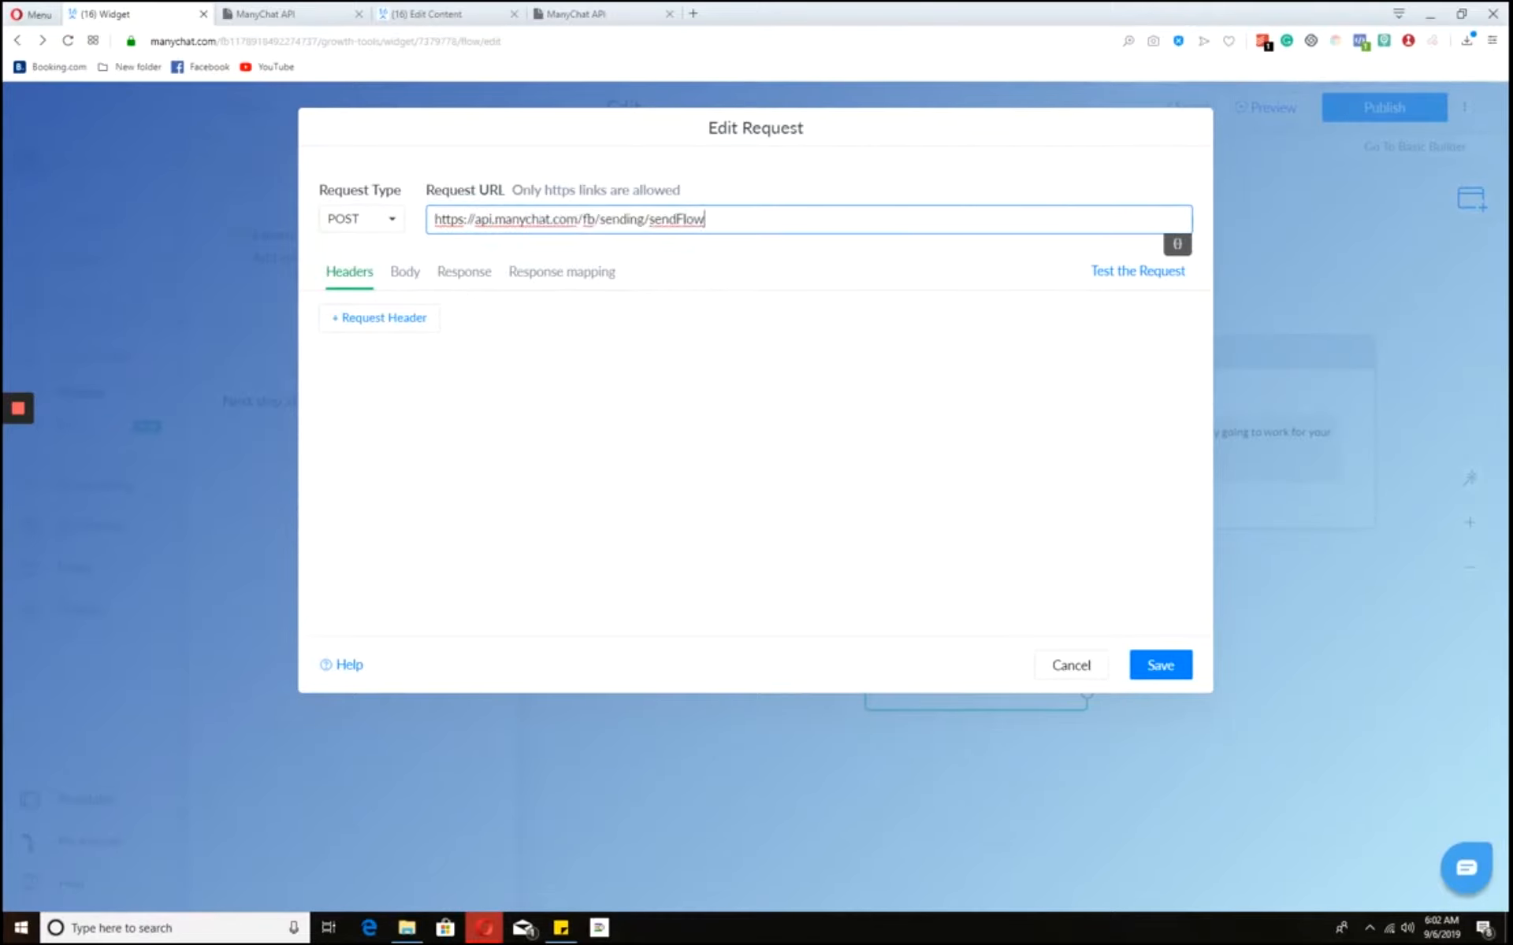
# - Add the headers Authorization: Bearer and accept: application/json to the request
pyautogui.click(417, 323)
pyautogui.click(425, 339)
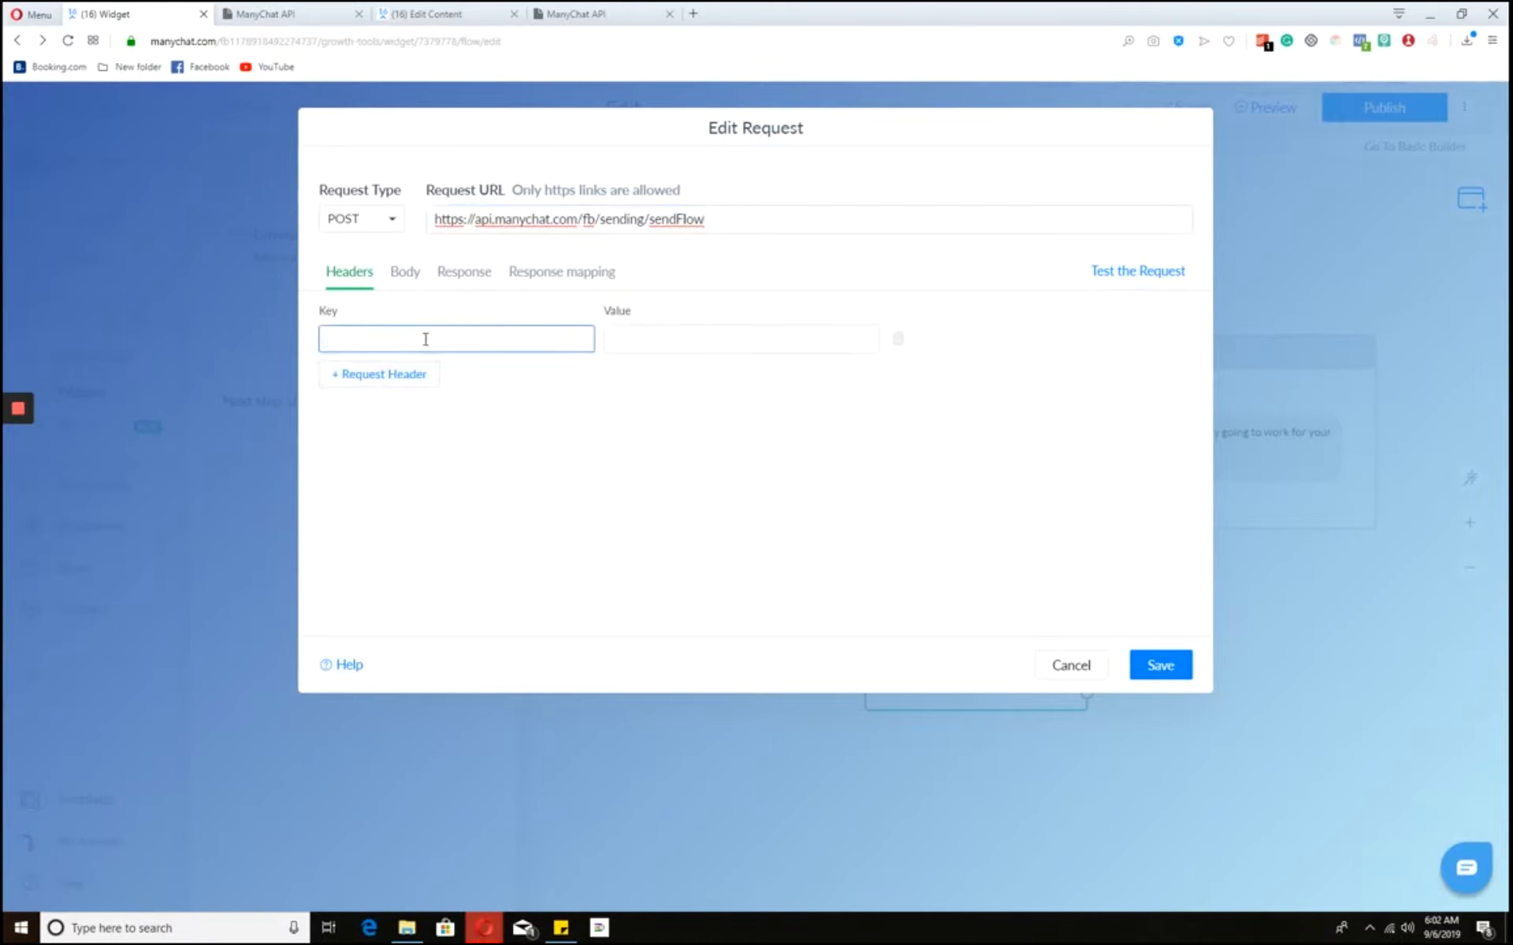
pyautogui.write('Authorization')
pyautogui.press('Tab')
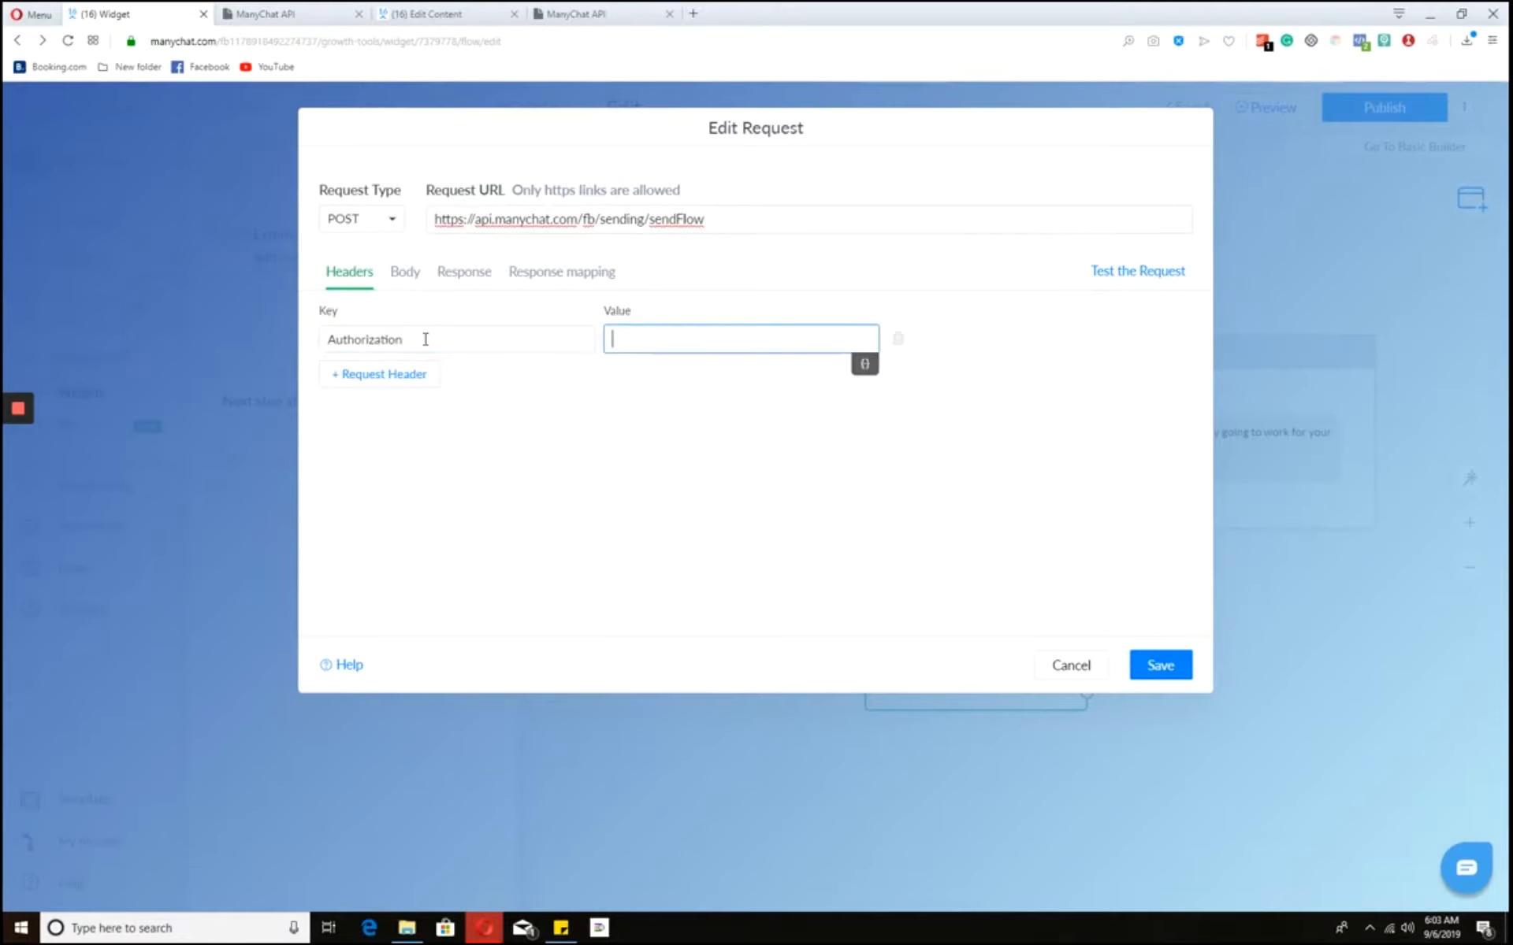
pyautogui.write('Bearer')
pyautogui.click(392, 389)
pyautogui.click(464, 378)
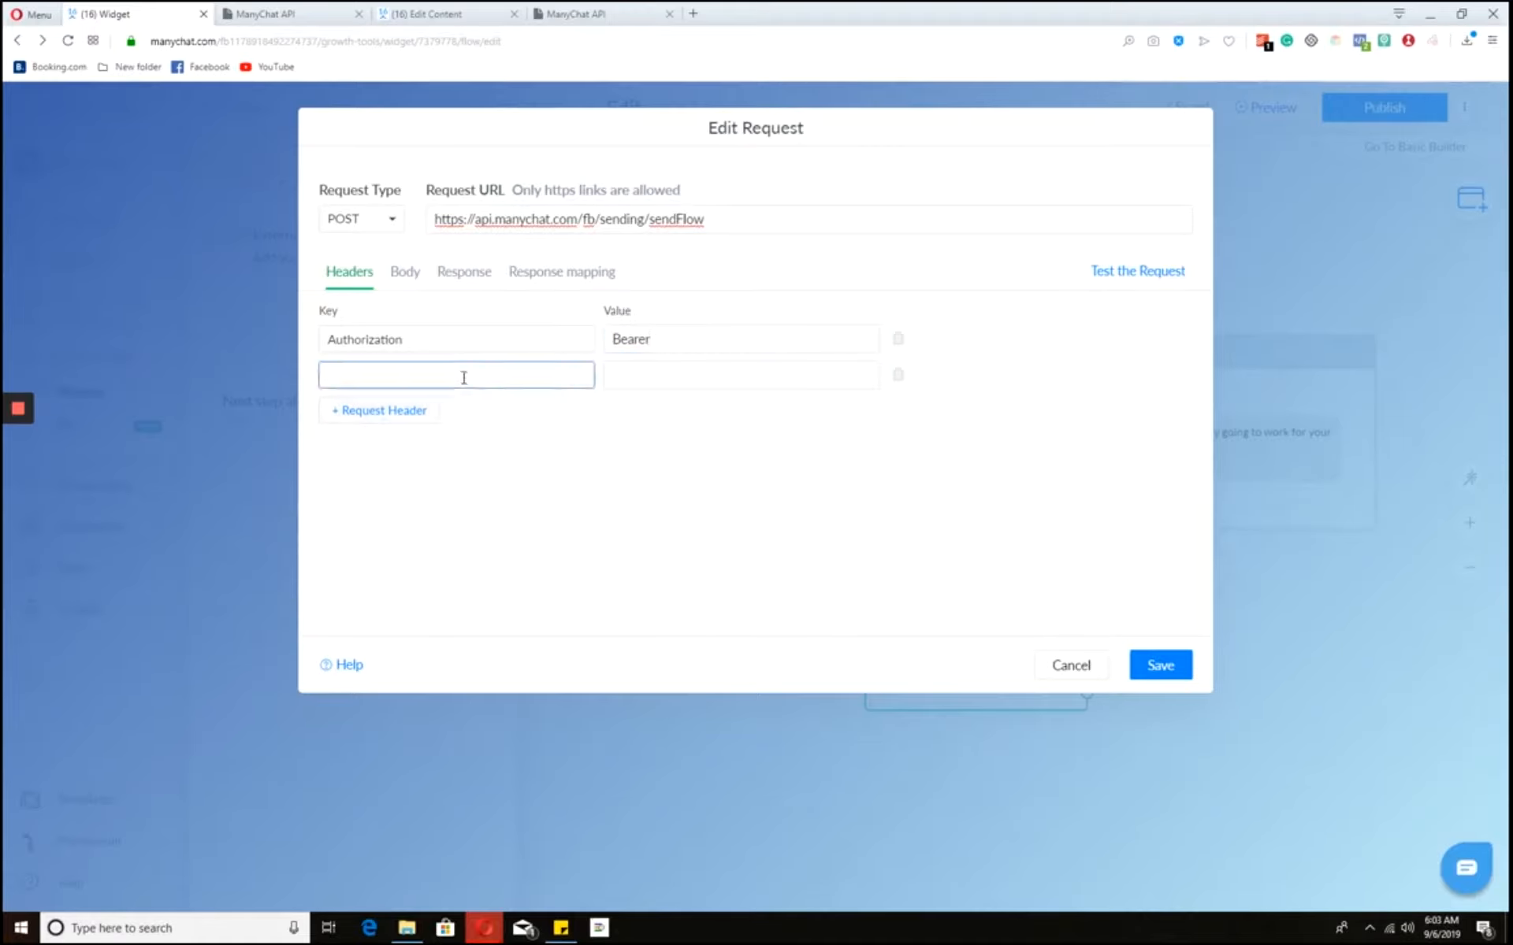
pyautogui.write('accept')
pyautogui.click(787, 367)
pyautogui.write('ap')
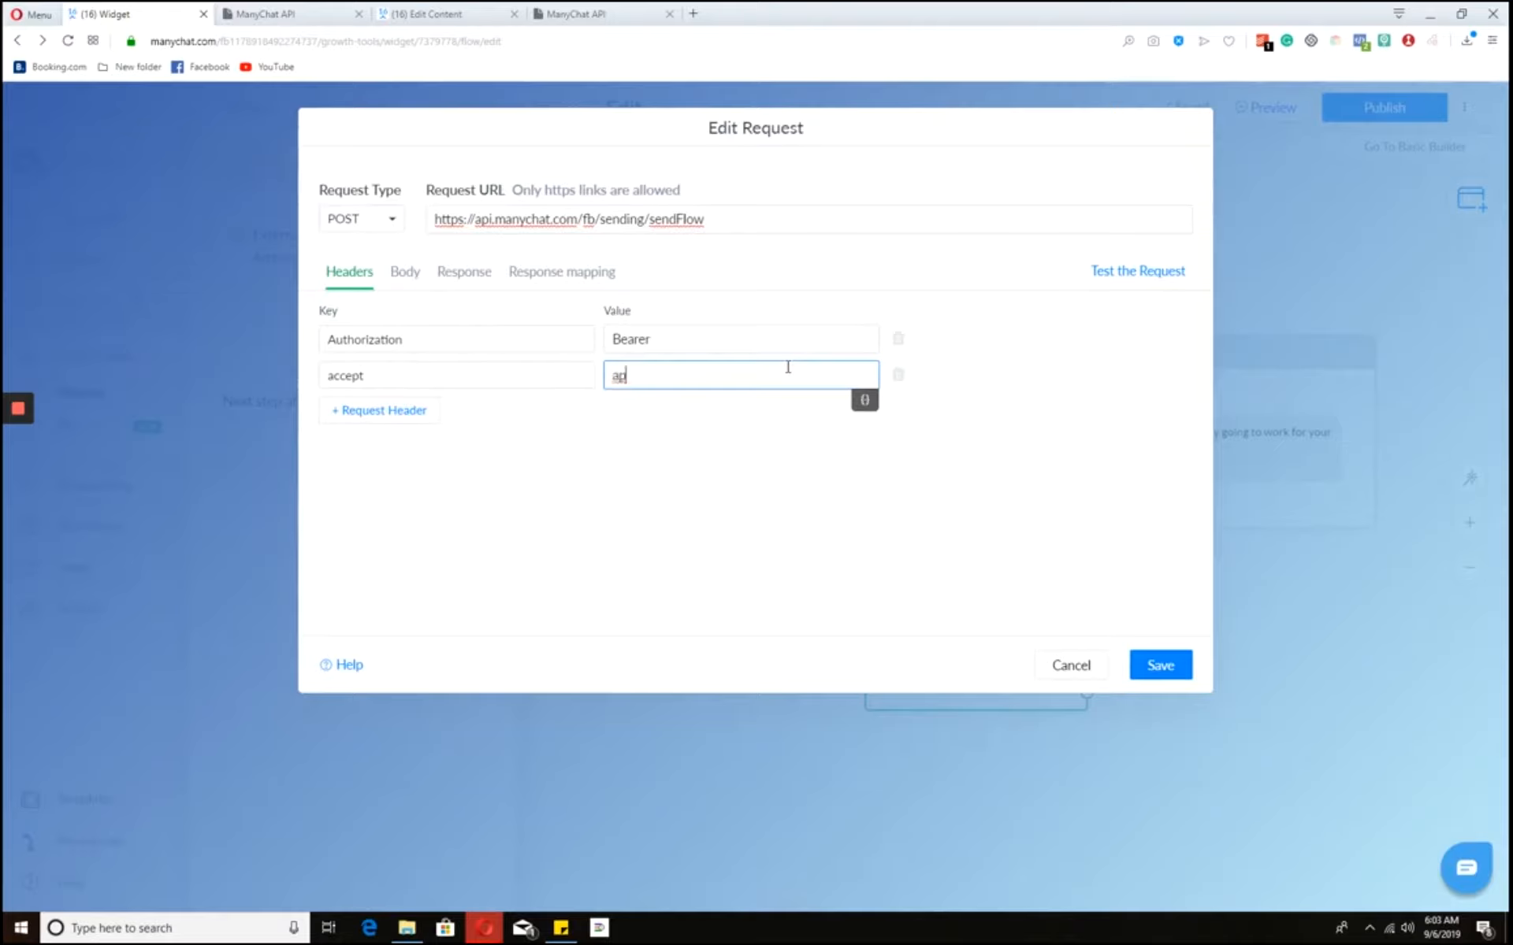
pyautogui.write('plication/json')
pyautogui.click(759, 340)
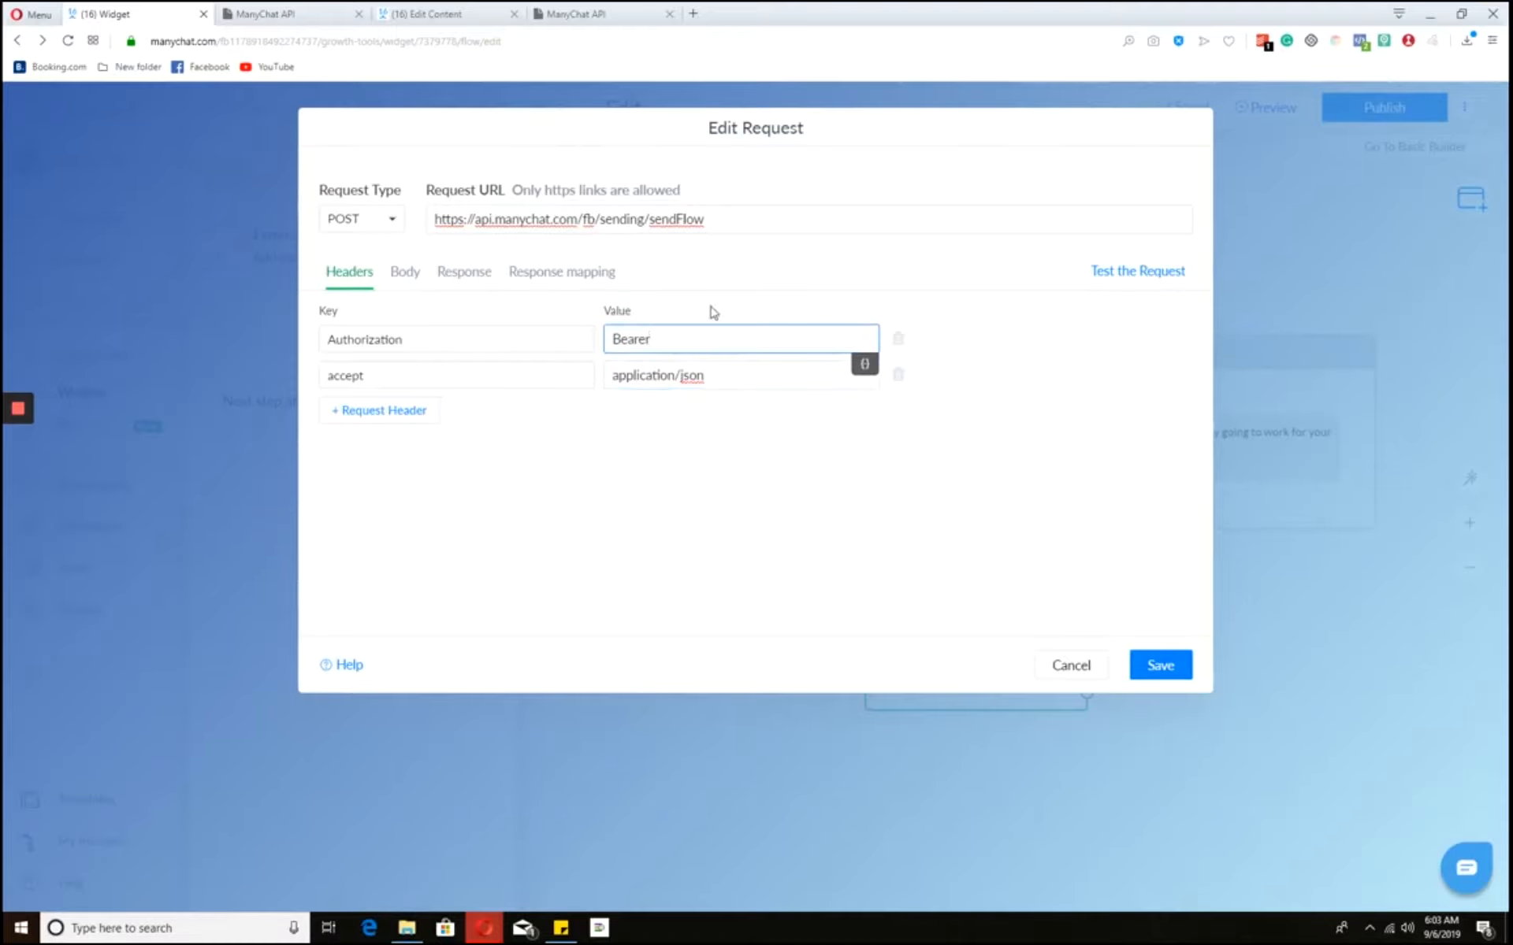
# - Paste the JSON body with subscriber_id and flow_ns into the request body
pyautogui.click(413, 275)
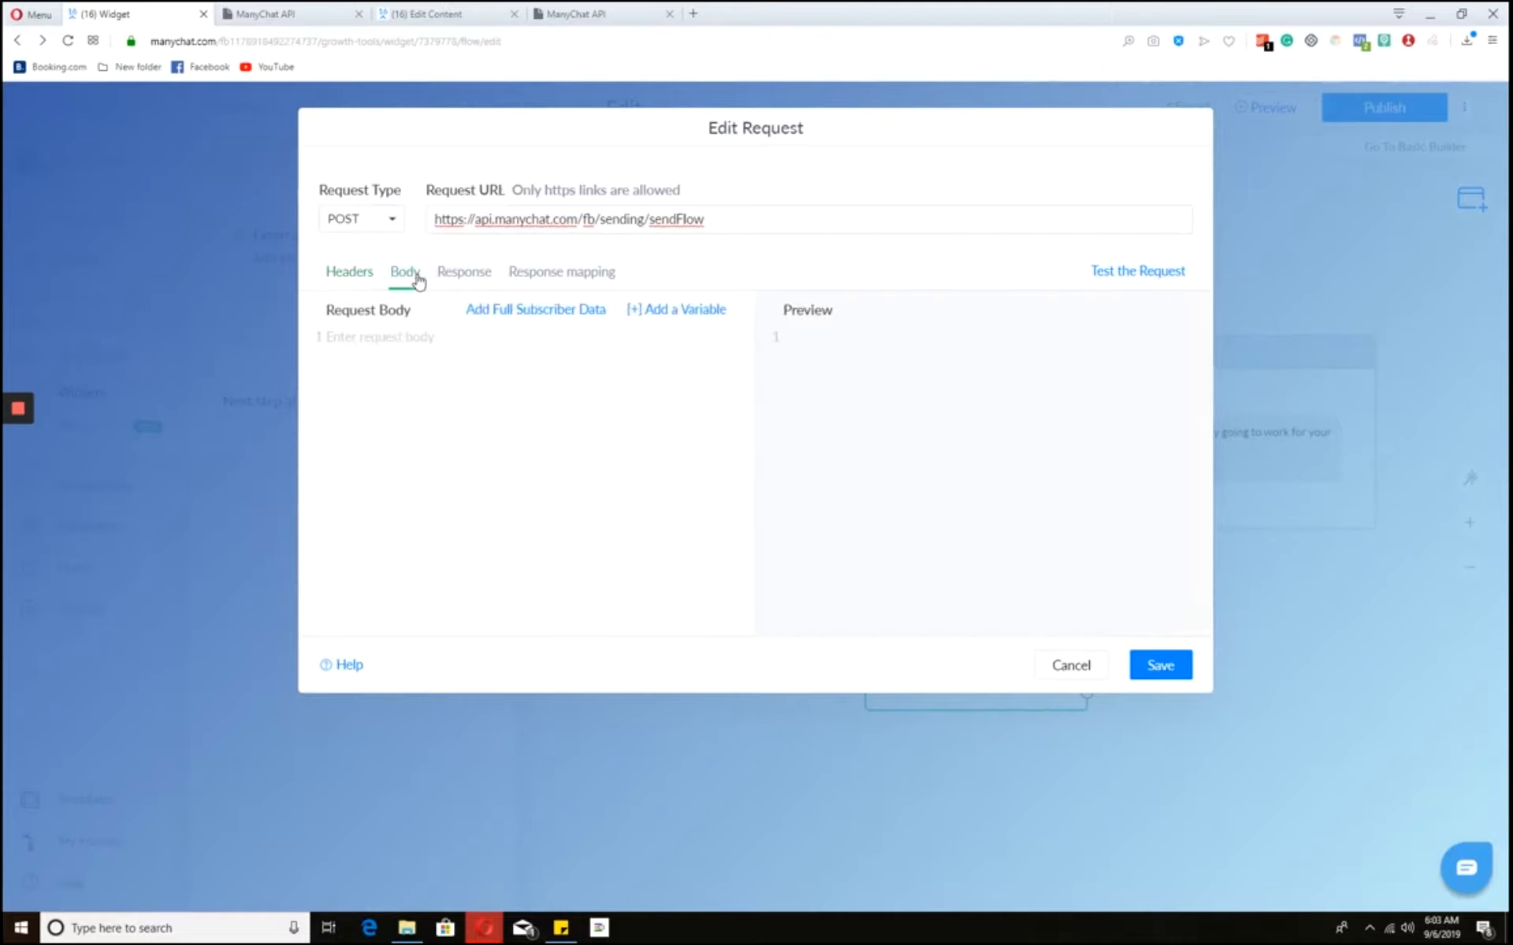
pyautogui.click(444, 354)
pyautogui.write('{ "subscriber_id":"" "flow_ns":"" }')
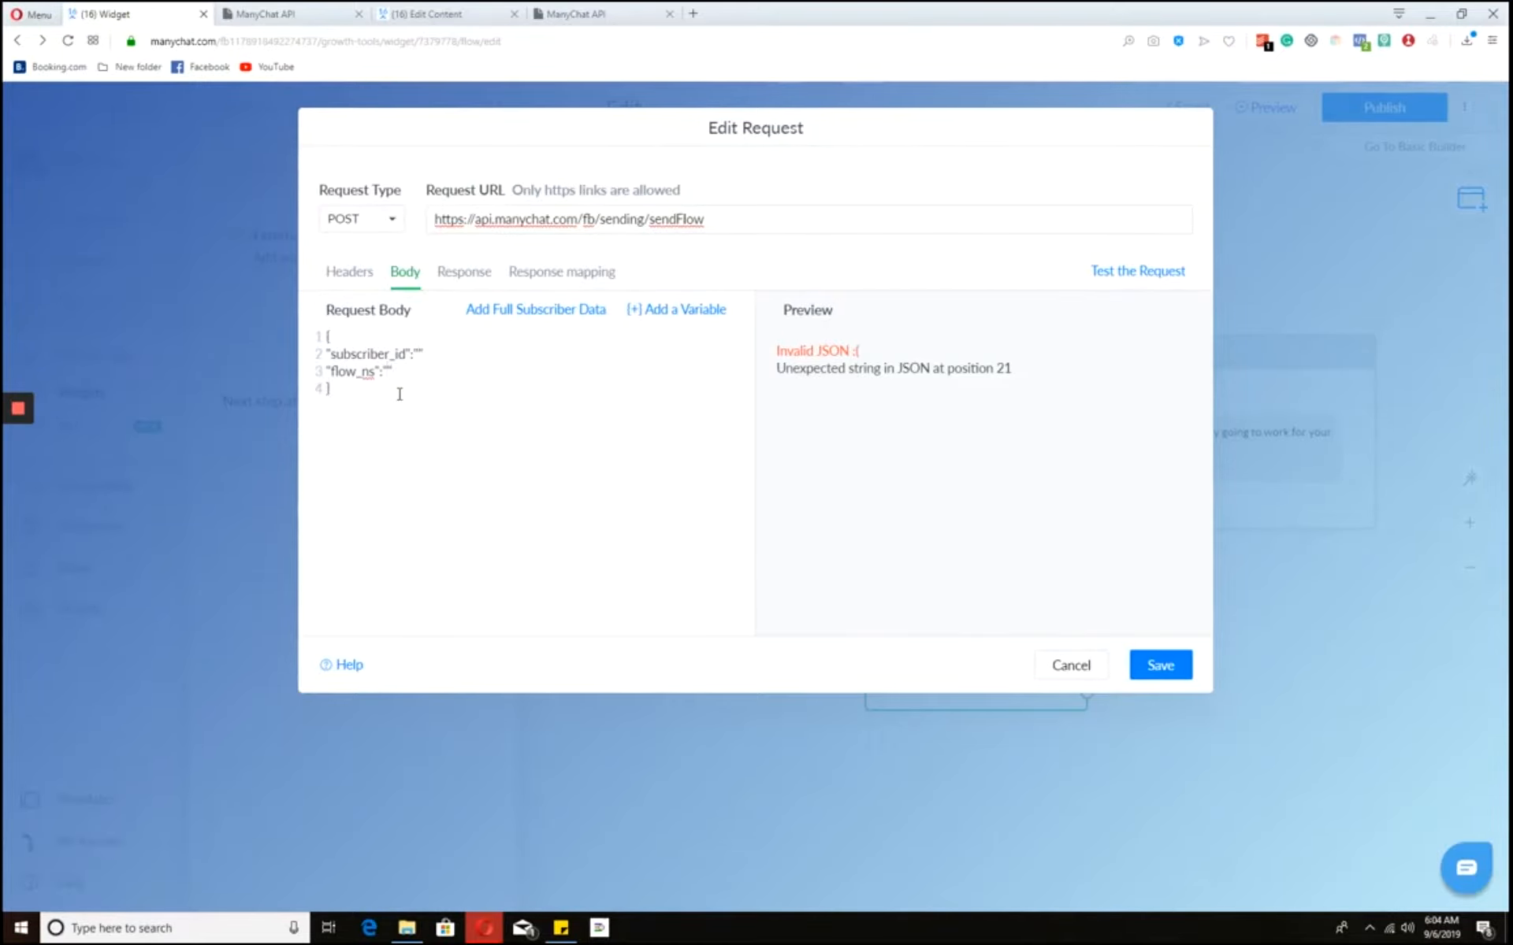
# - Save the external request and open the Increase referral points flow in a new tab
pyautogui.click(1162, 667)
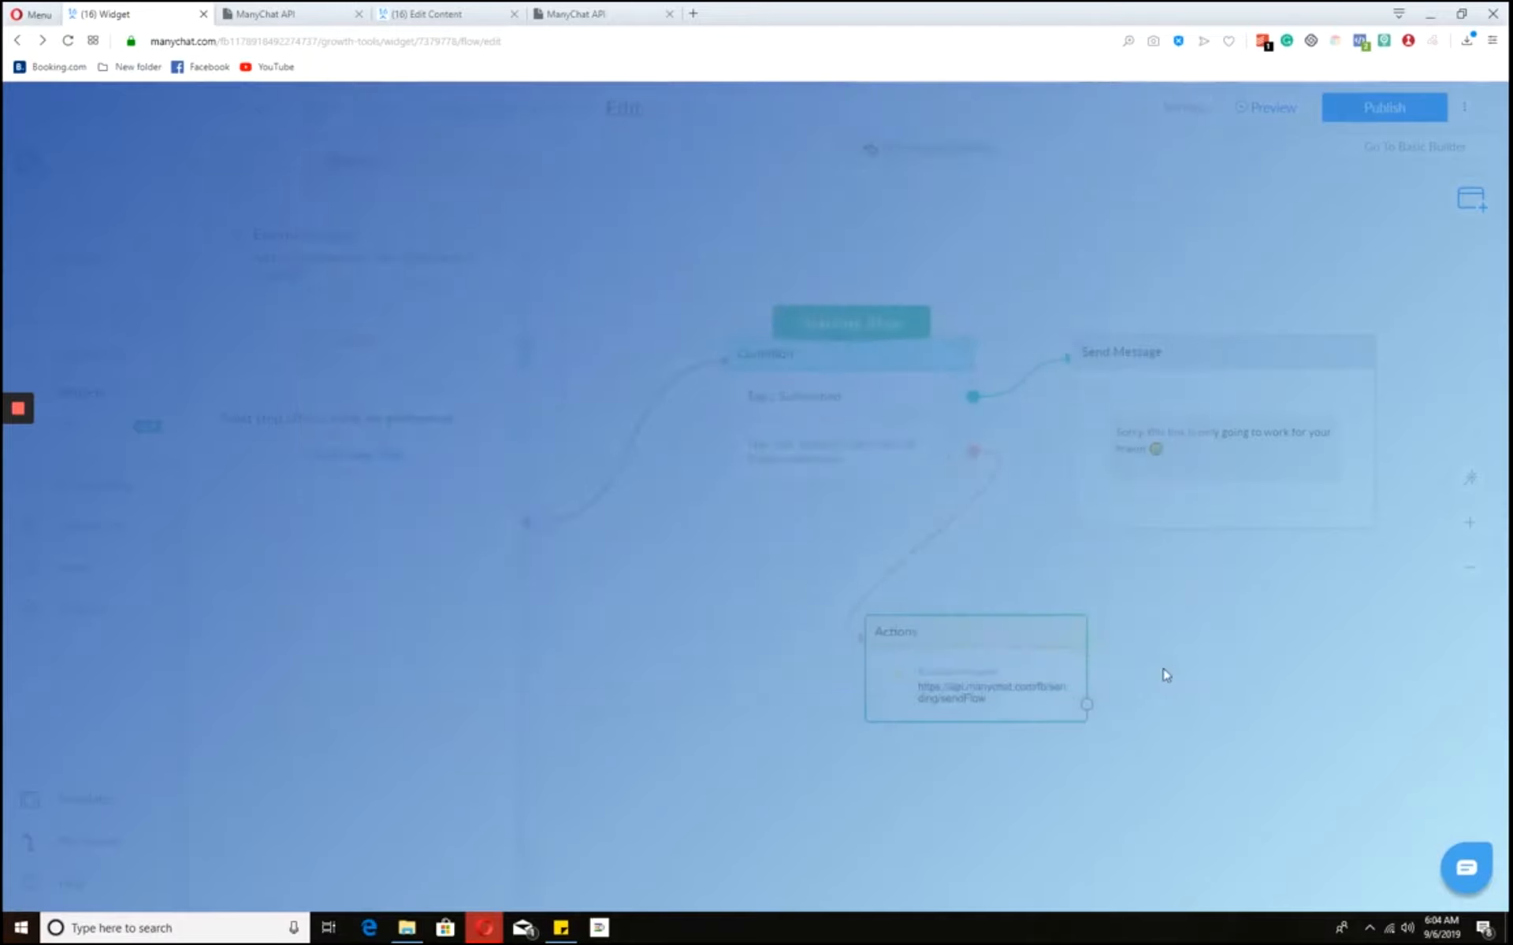
pyautogui.middleClick(119, 569)
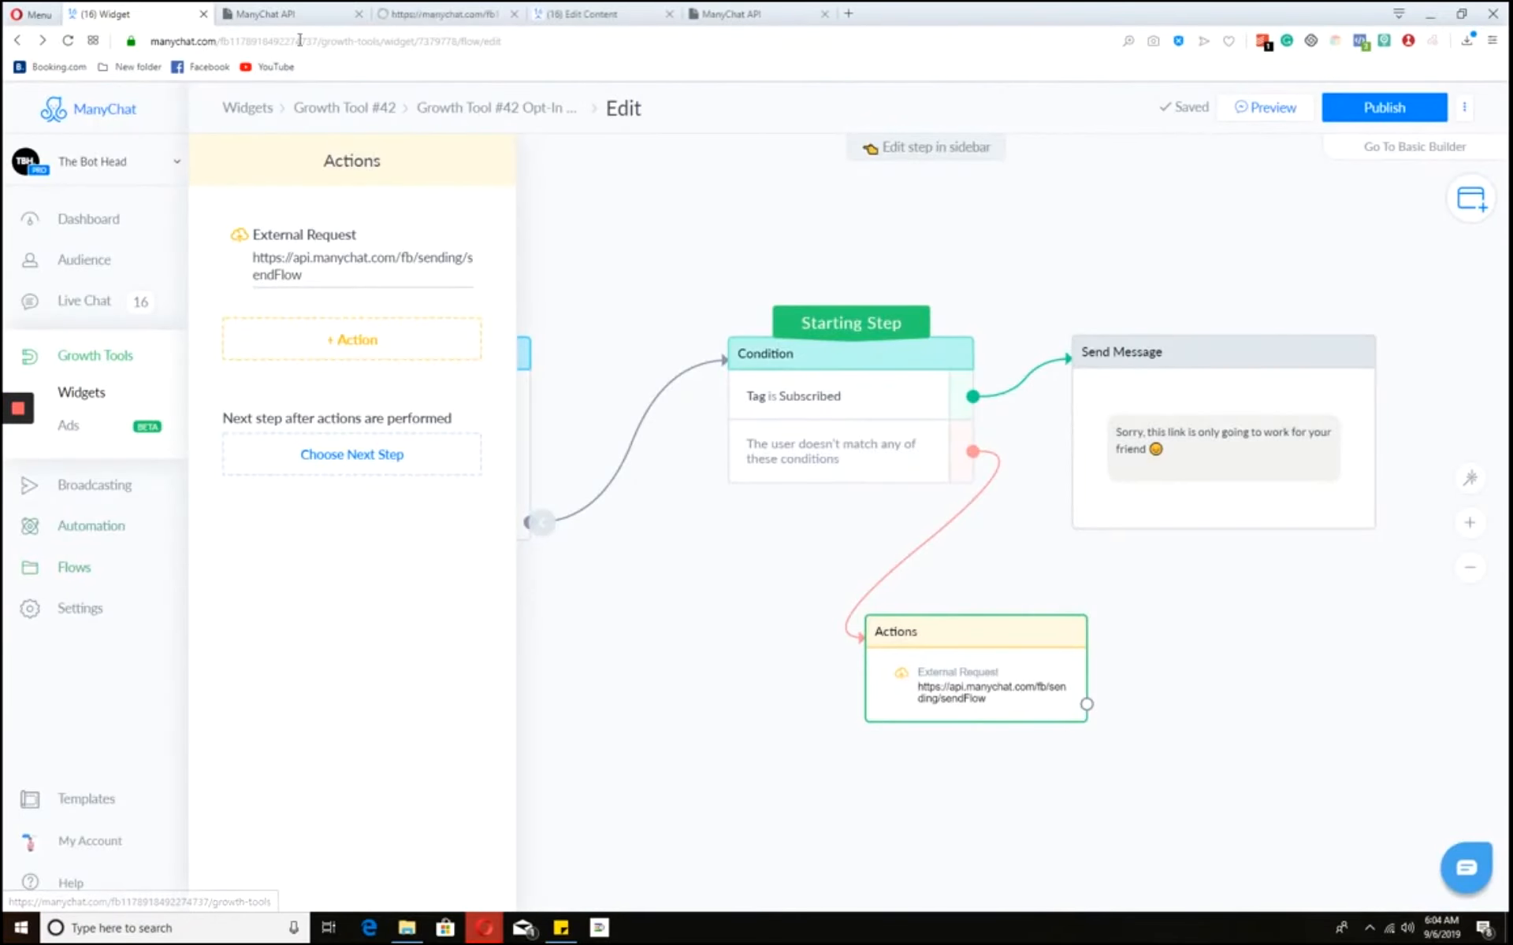
pyautogui.click(420, 11)
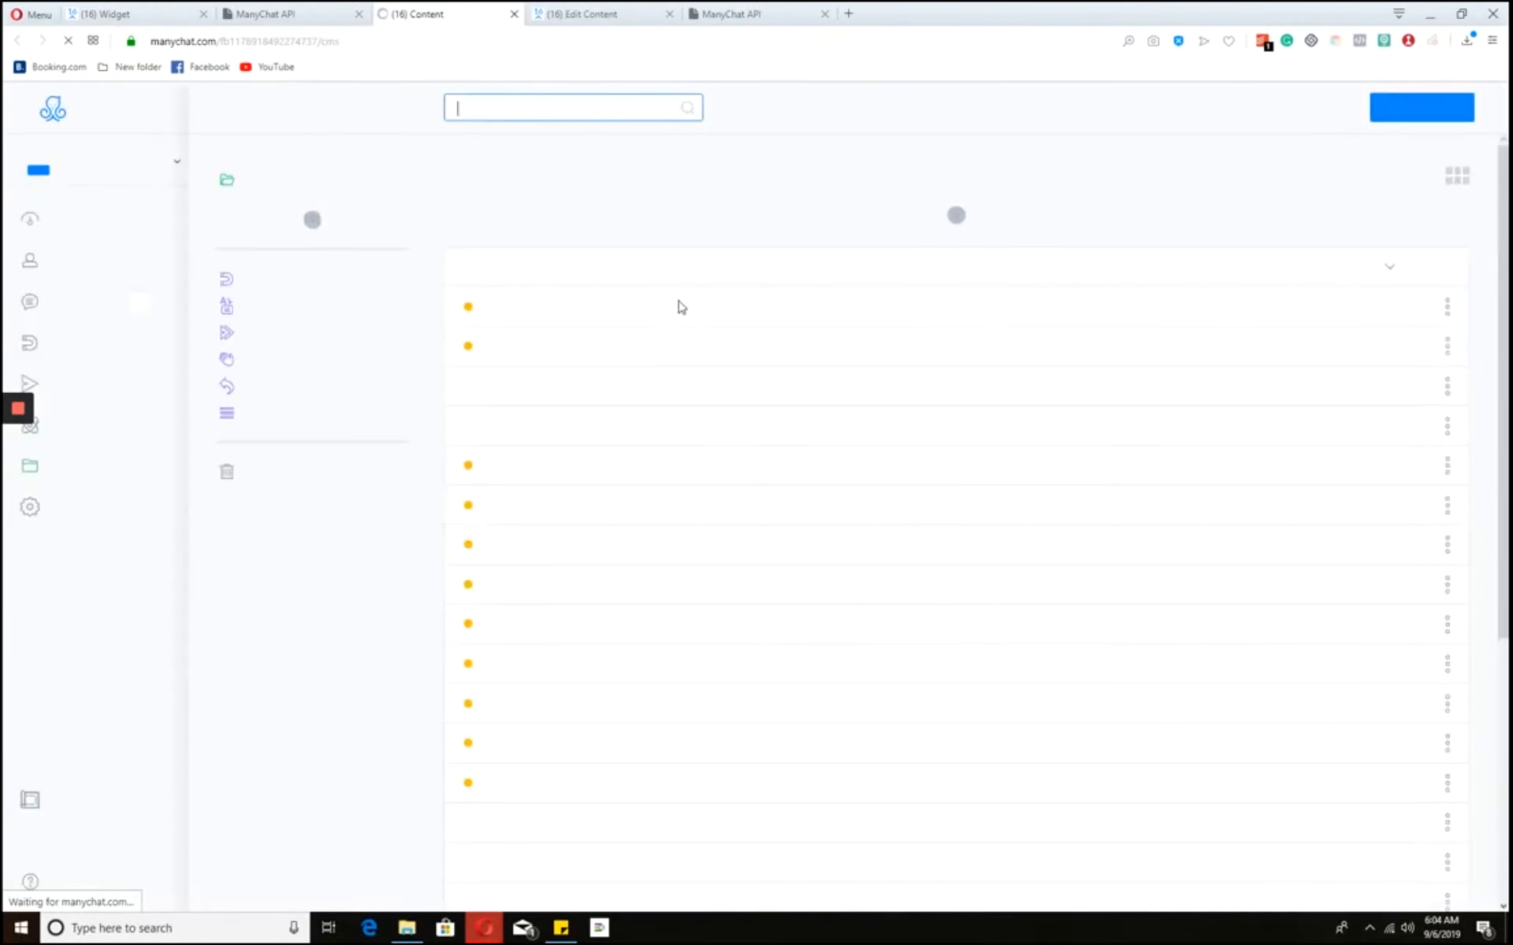
pyautogui.click(1073, 374)
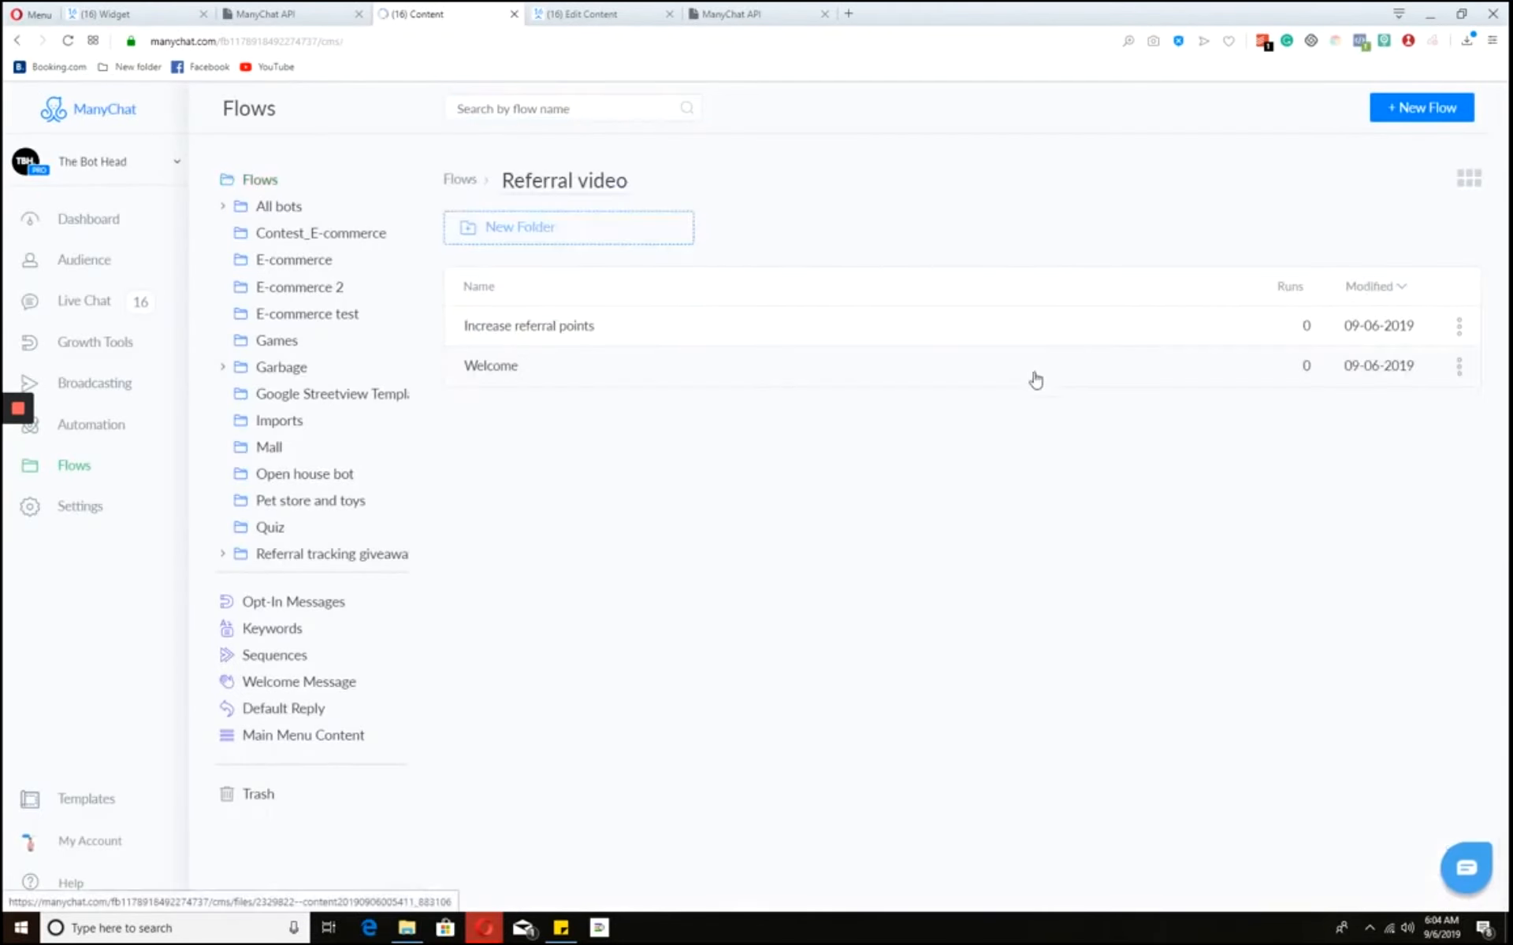
pyautogui.click(668, 336)
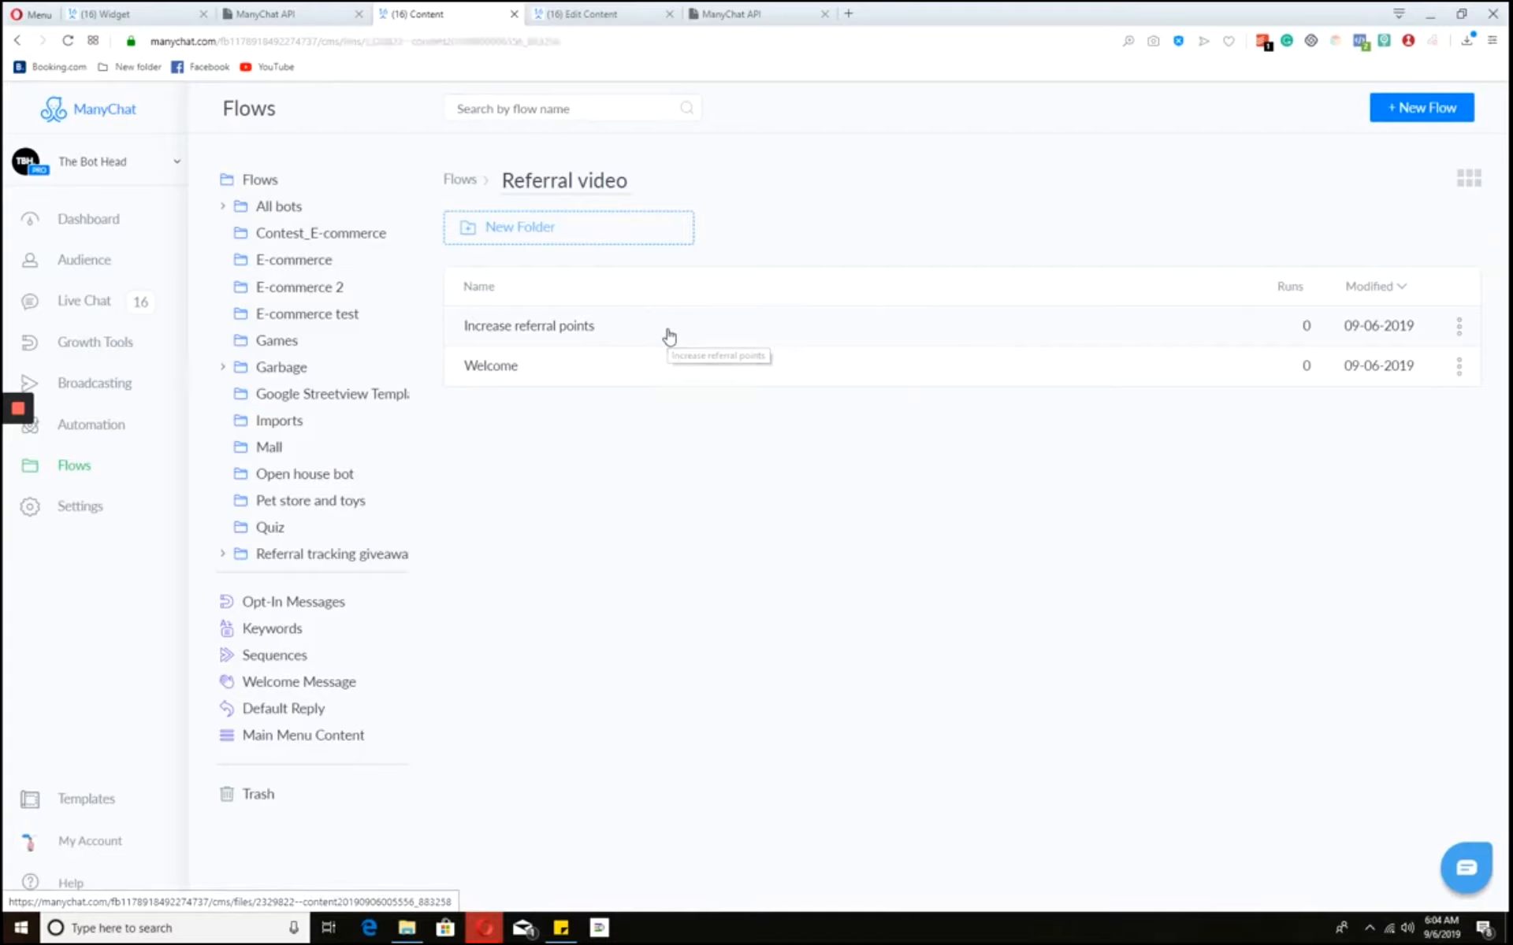
pyautogui.doubleClick(413, 46)
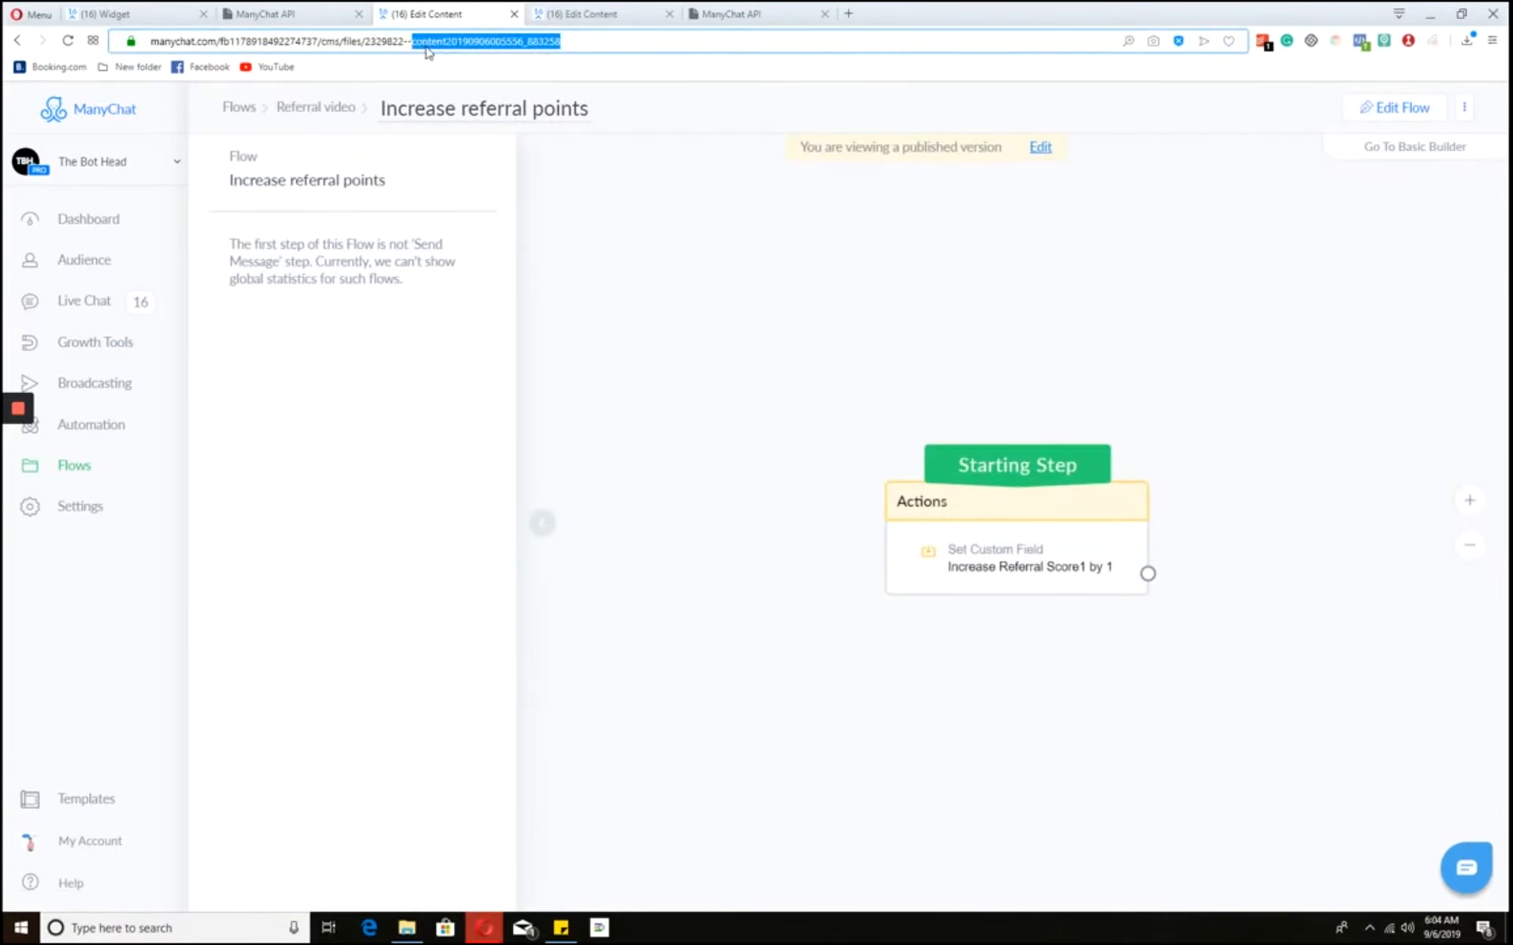
pyautogui.click(419, 45)
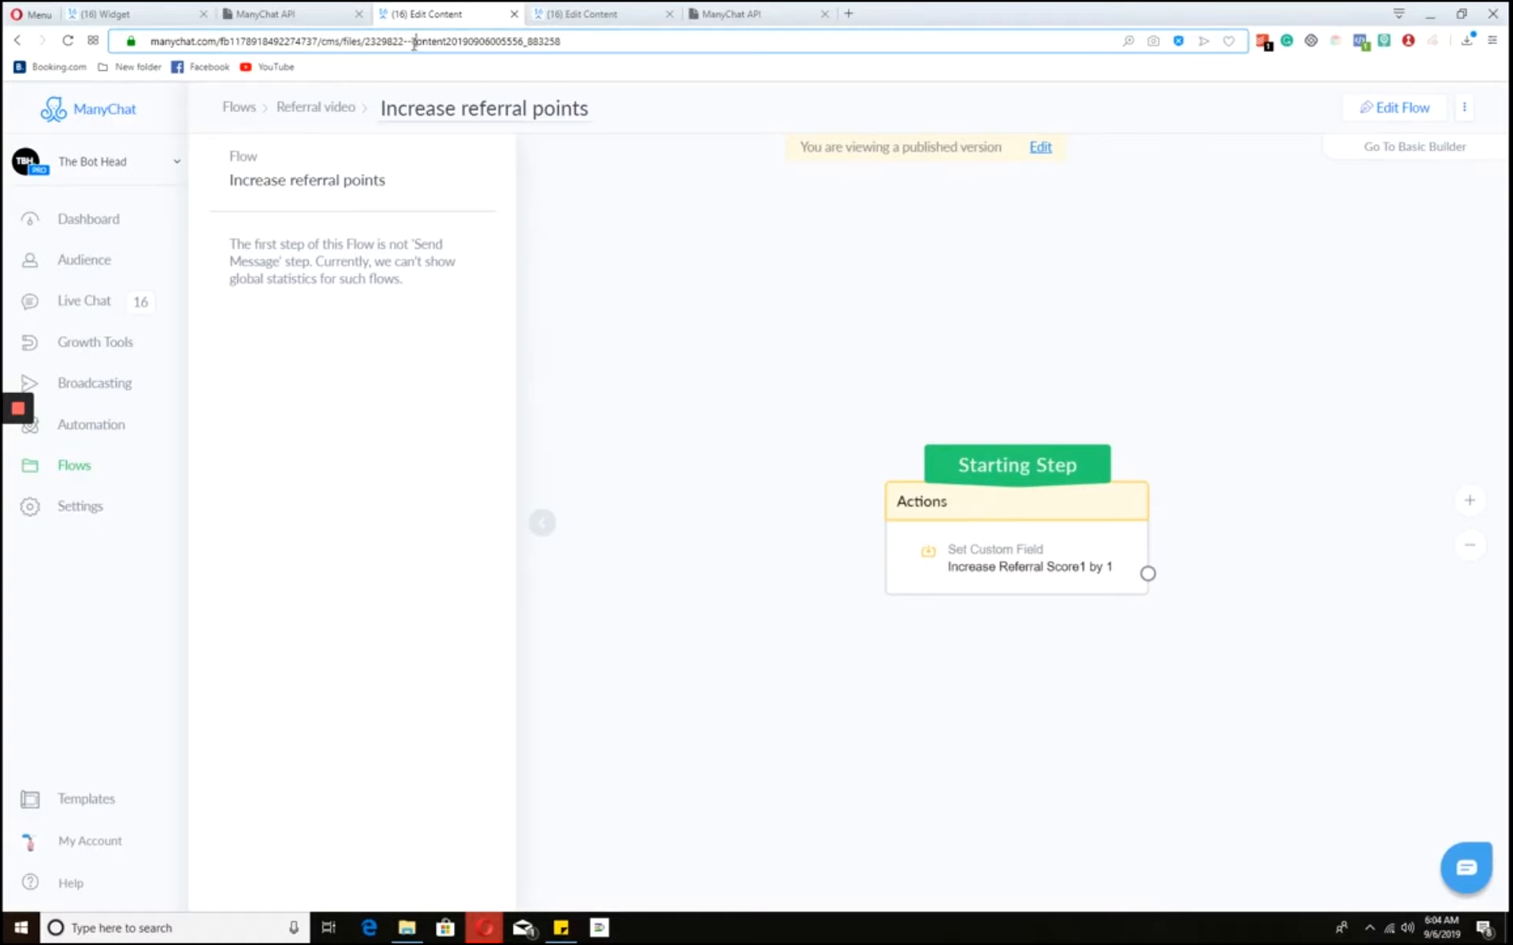
pyautogui.moveTo(413, 43); pyautogui.dragTo(576, 40)
pyautogui.hotkey('ctrl', 'c')
pyautogui.click(185, 13)
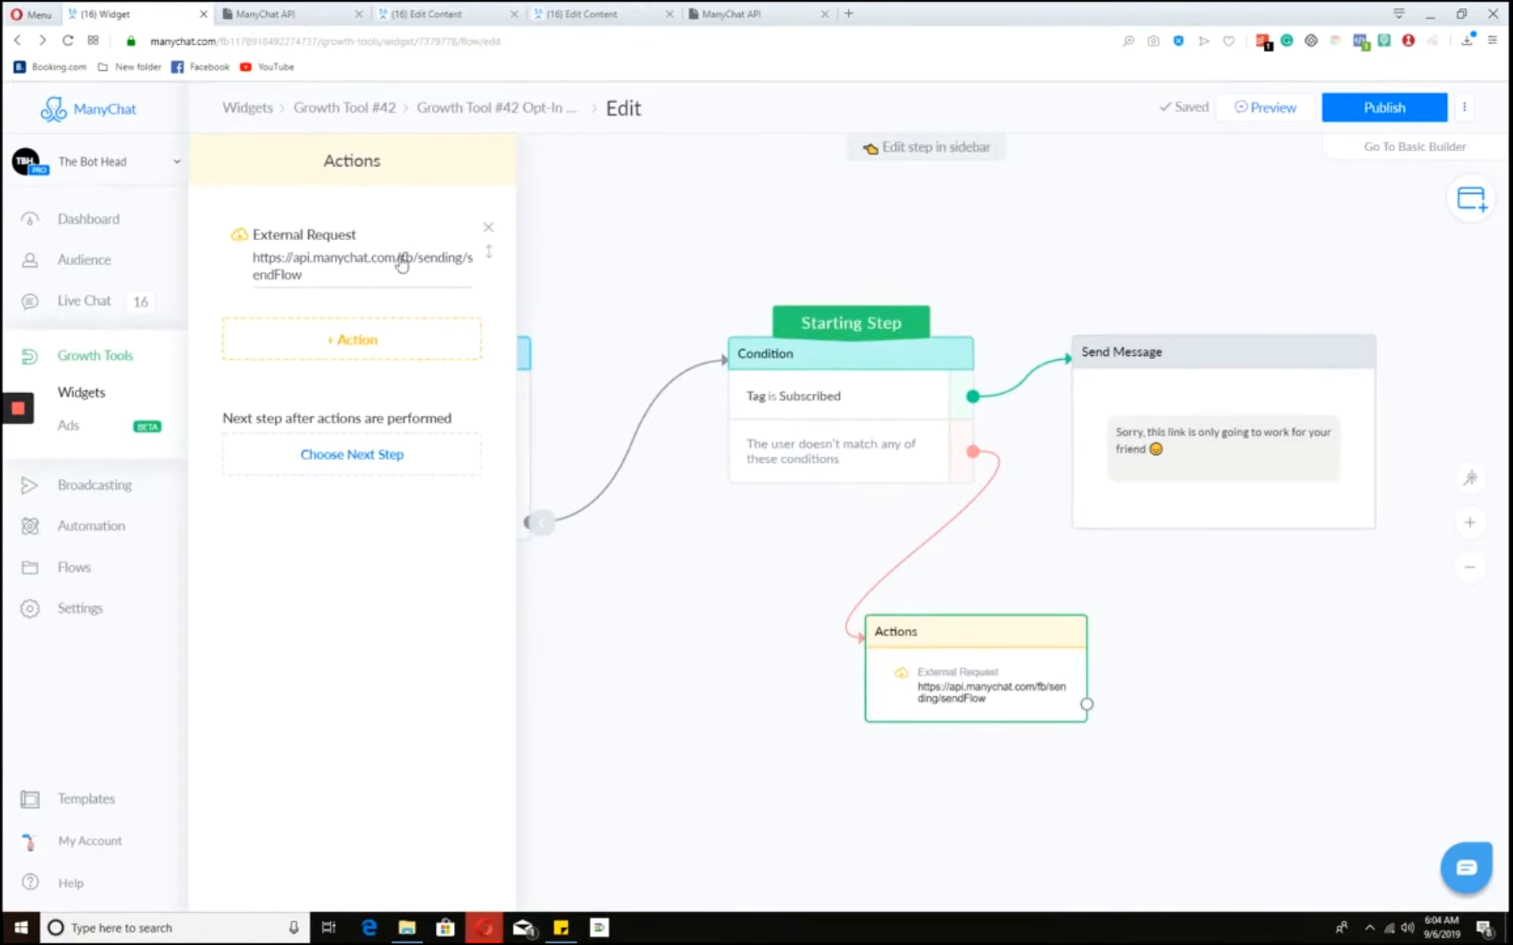
pyautogui.click(362, 260)
pyautogui.click(406, 273)
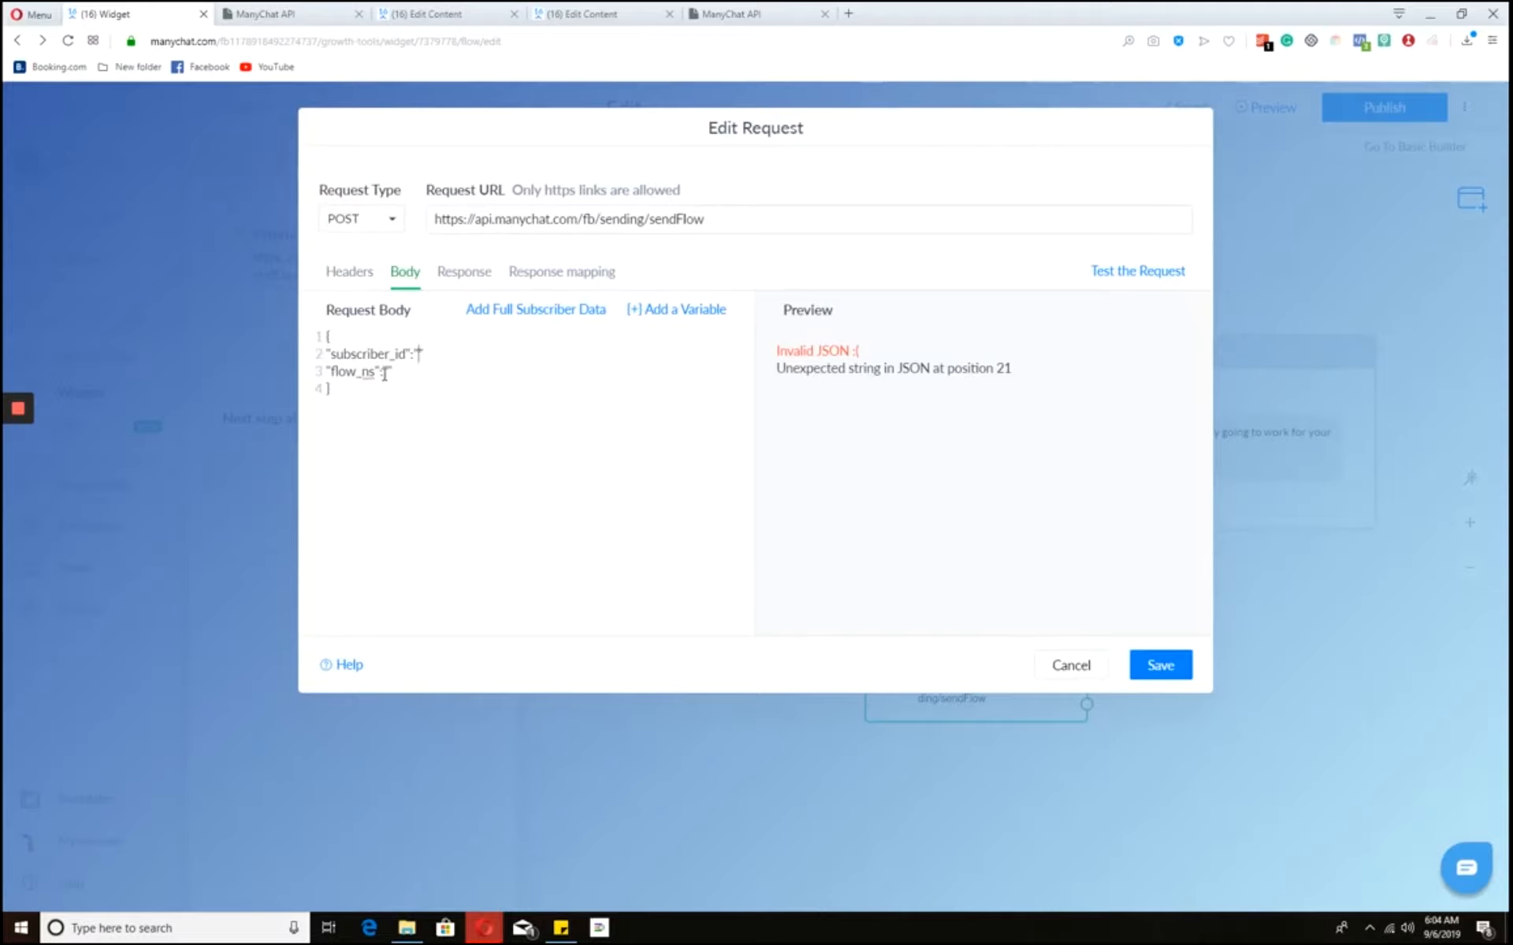
pyautogui.hotkey('ctrl', 'v')
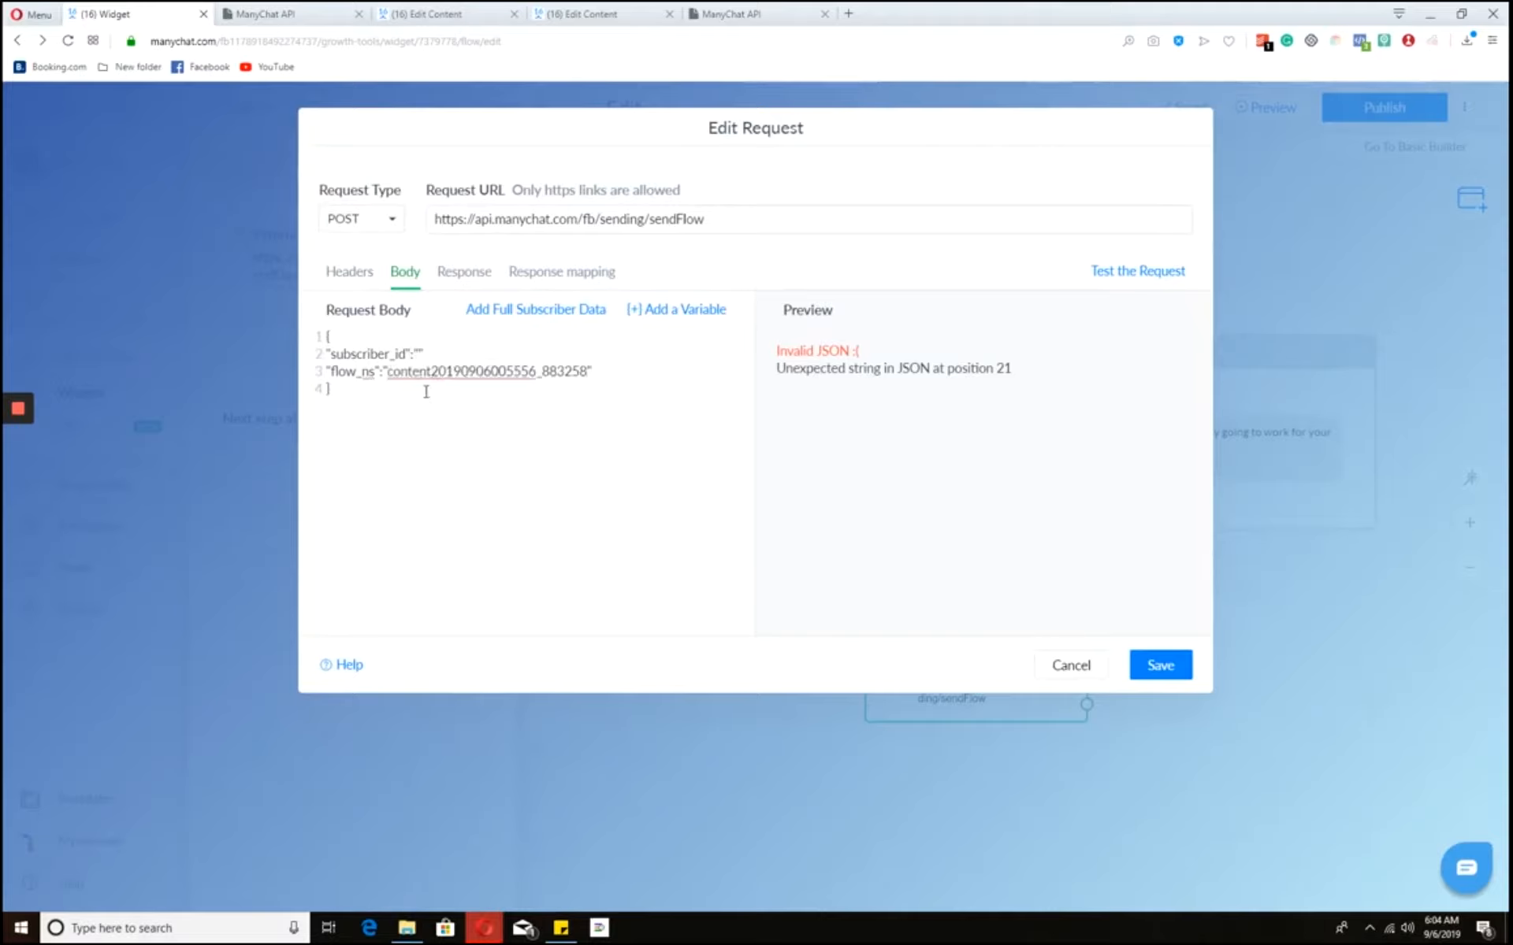
# - Insert the Referrer_ID variable as the subscriber_id value
pyautogui.click(418, 354)
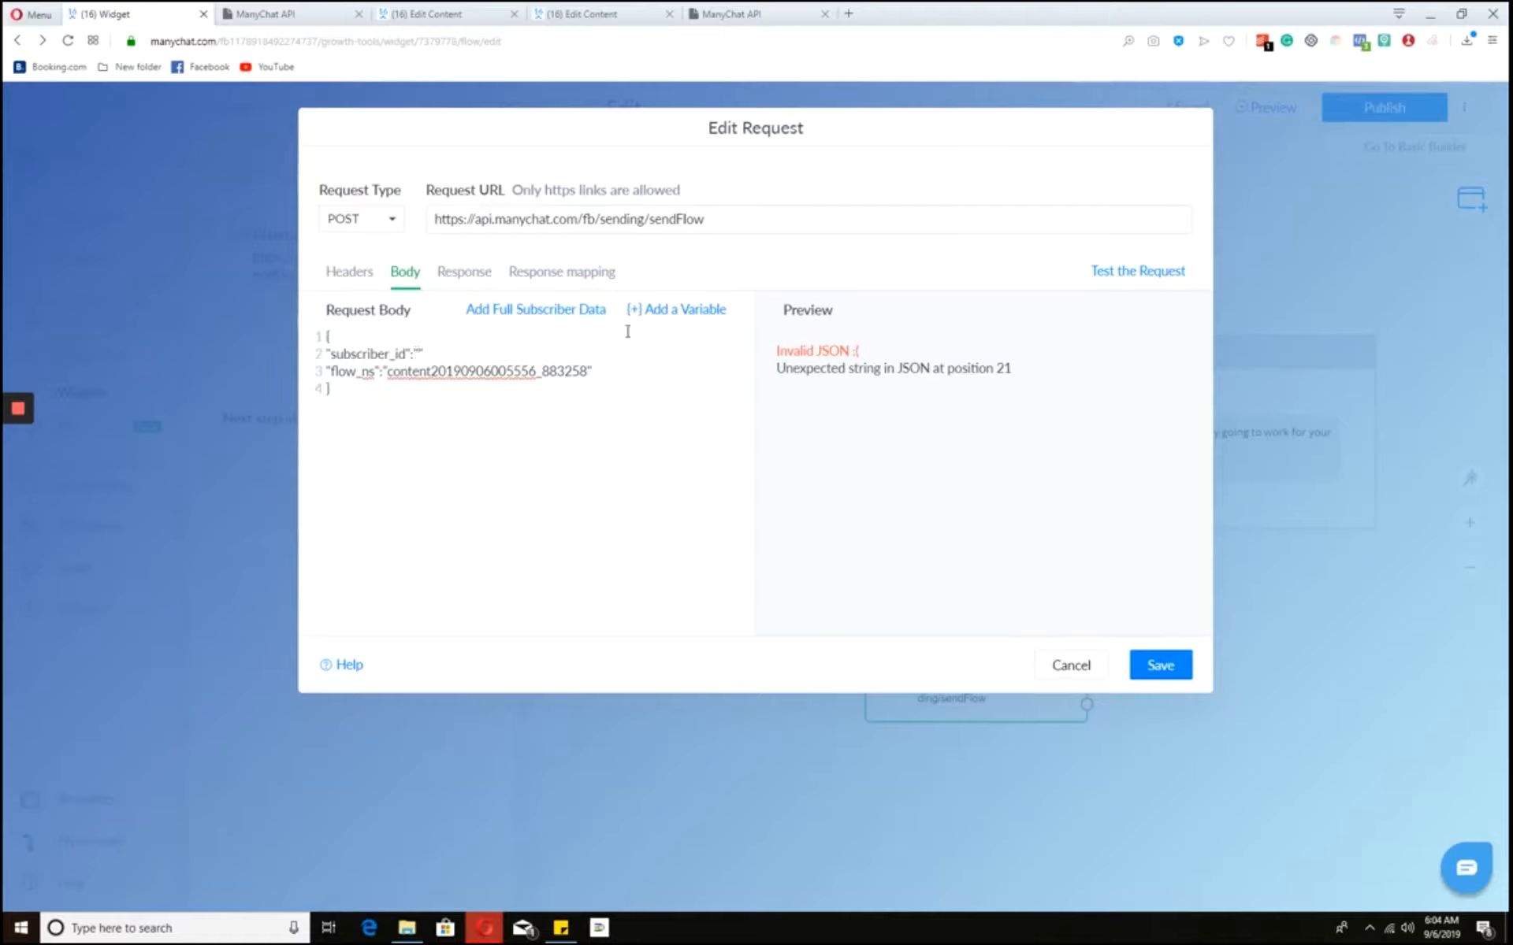
pyautogui.click(706, 310)
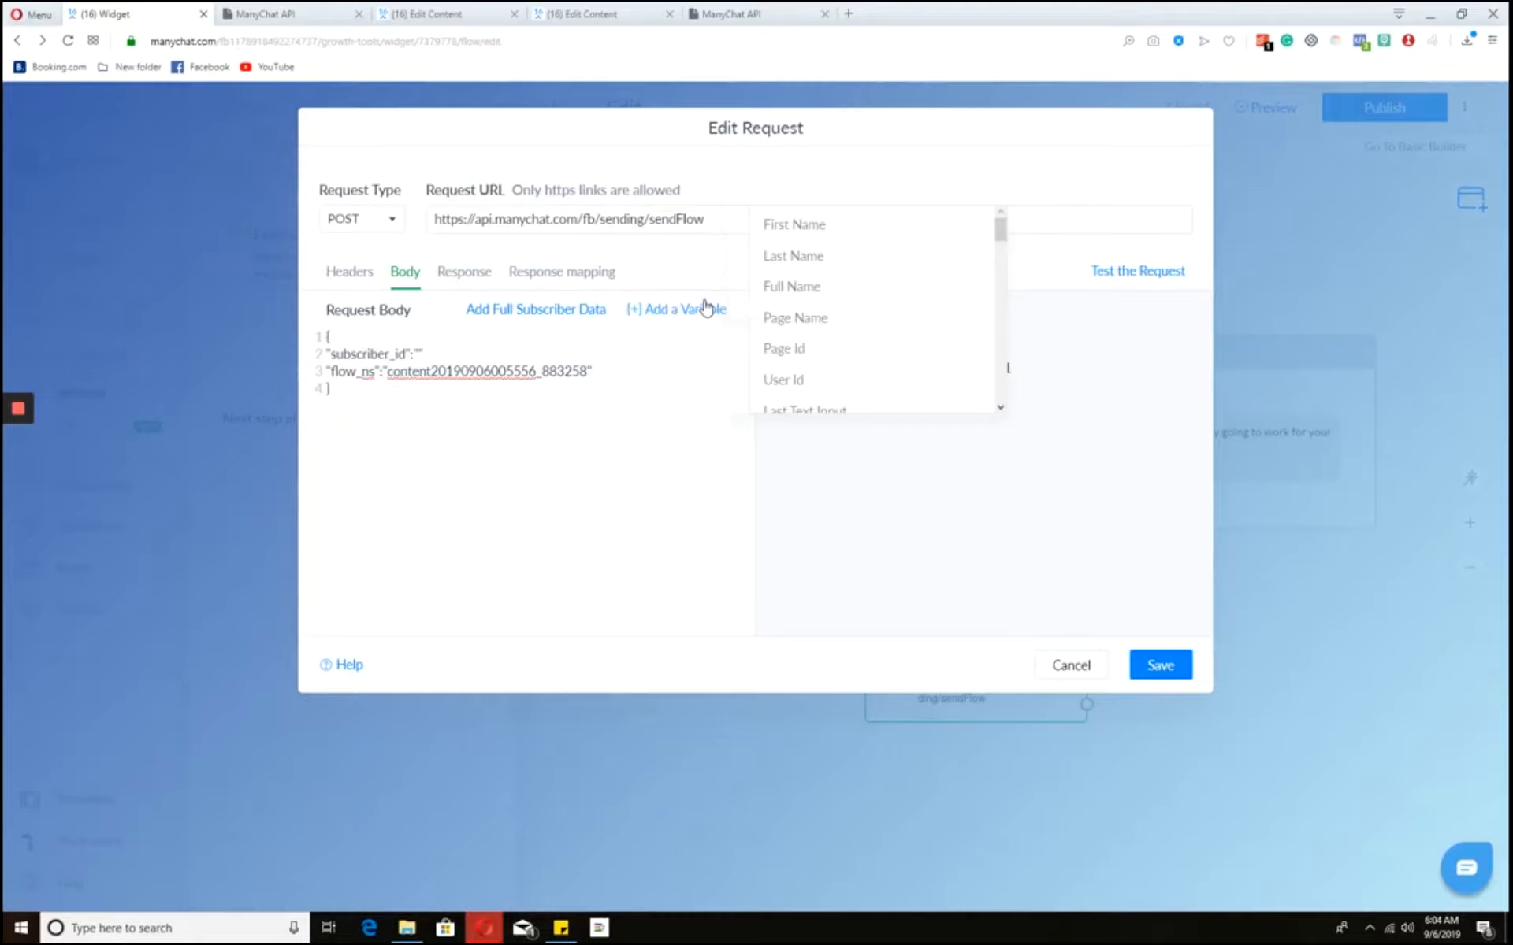
pyautogui.scroll(-2, 835, 325)
pyautogui.scroll(-4, 839, 330)
pyautogui.scroll(-6, 839, 329)
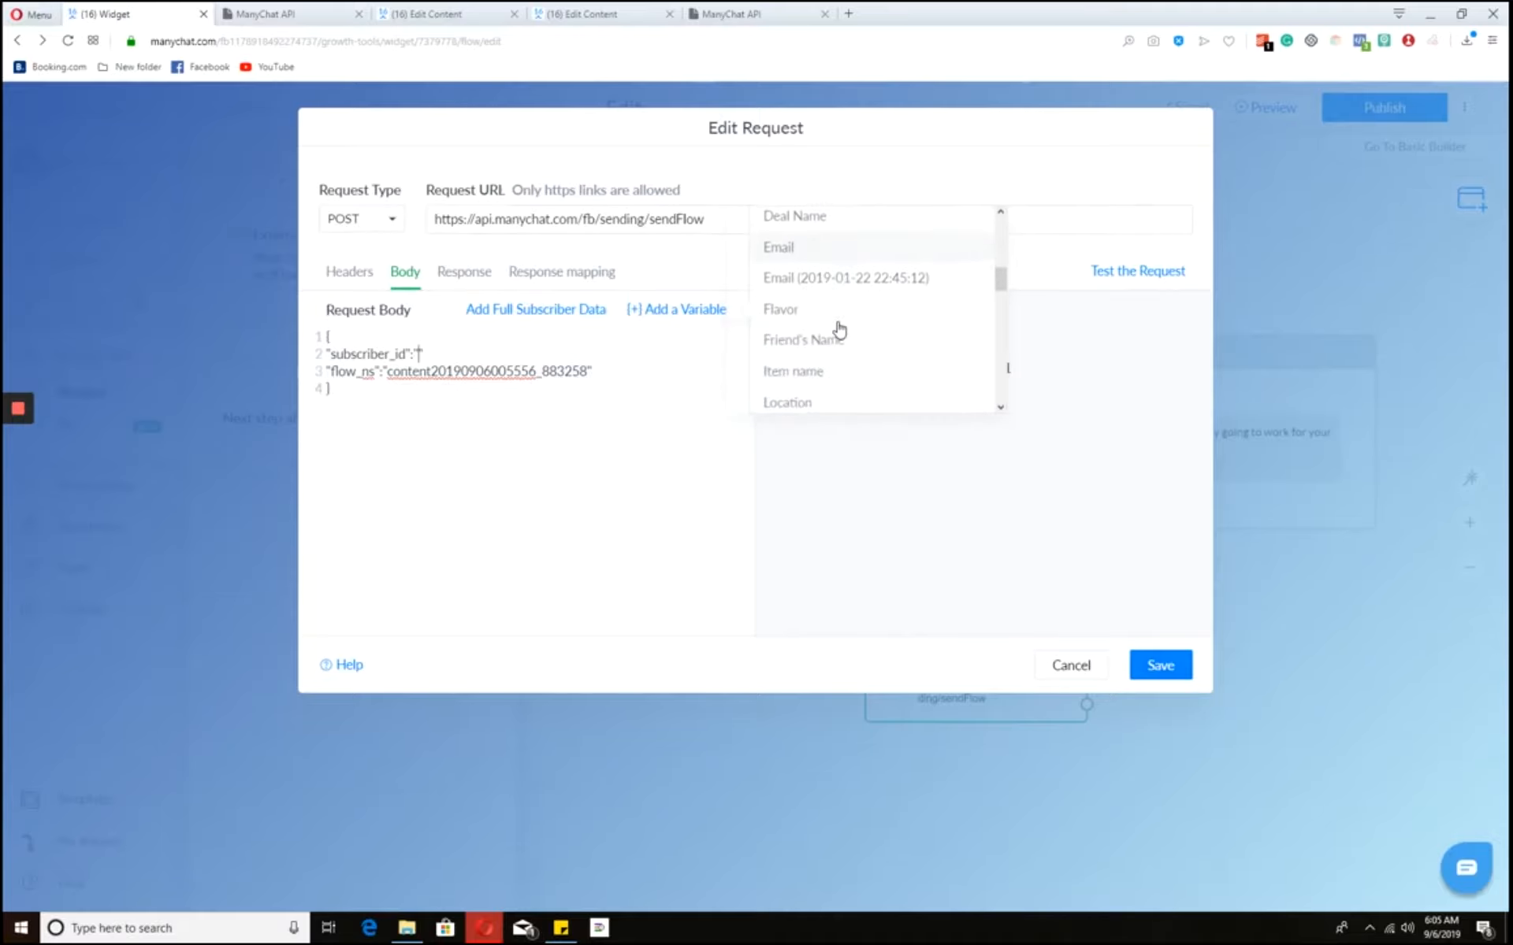
pyautogui.scroll(-4, 839, 329)
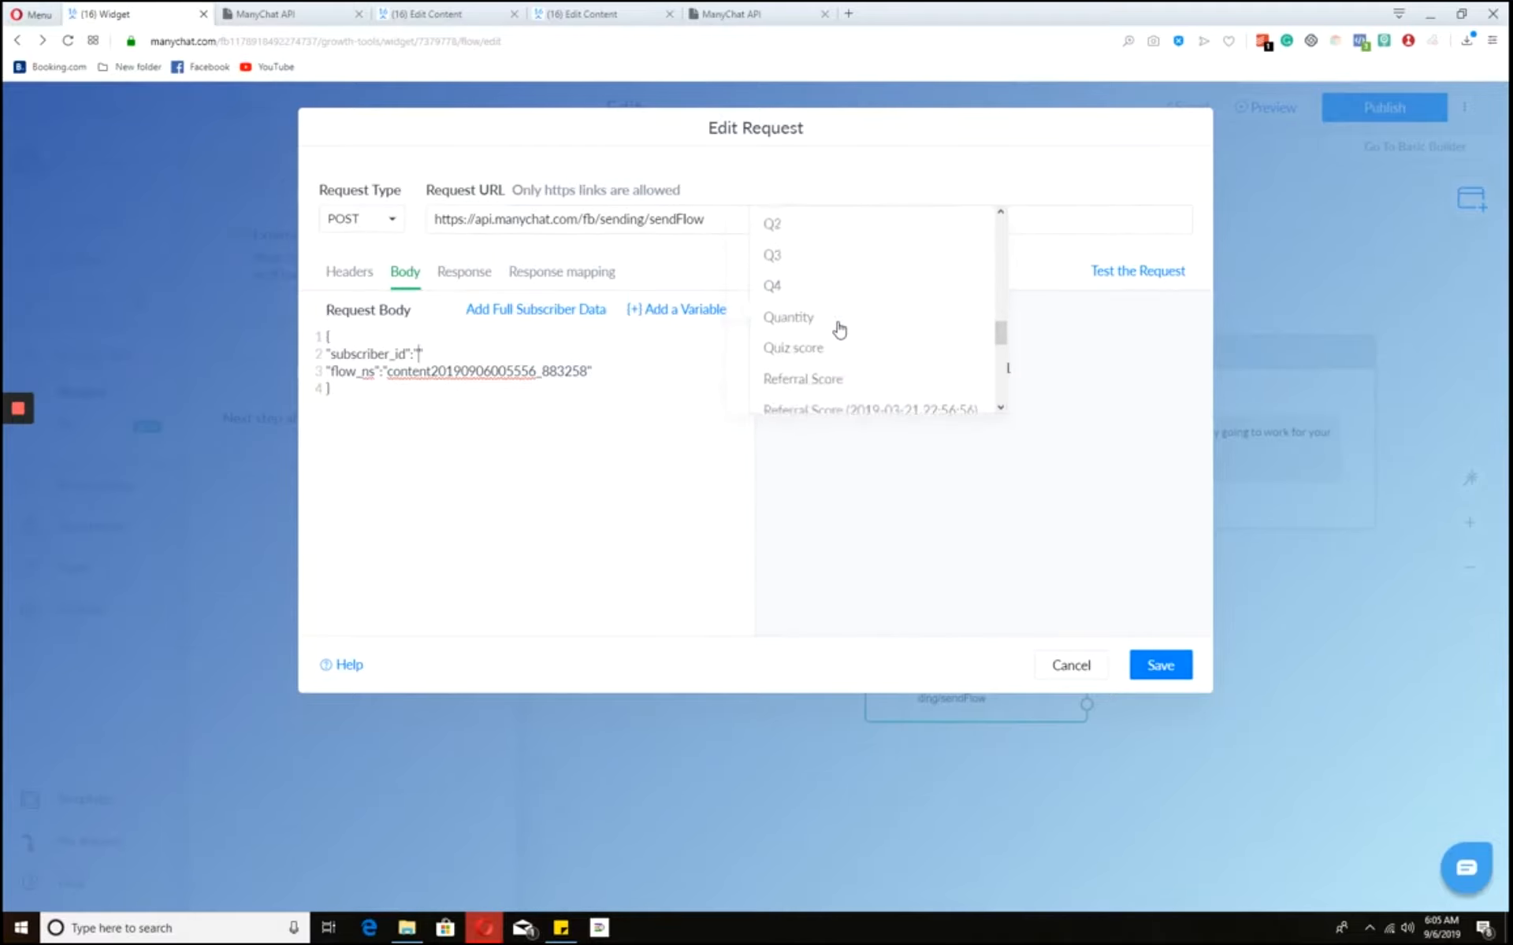
pyautogui.scroll(-2, 839, 330)
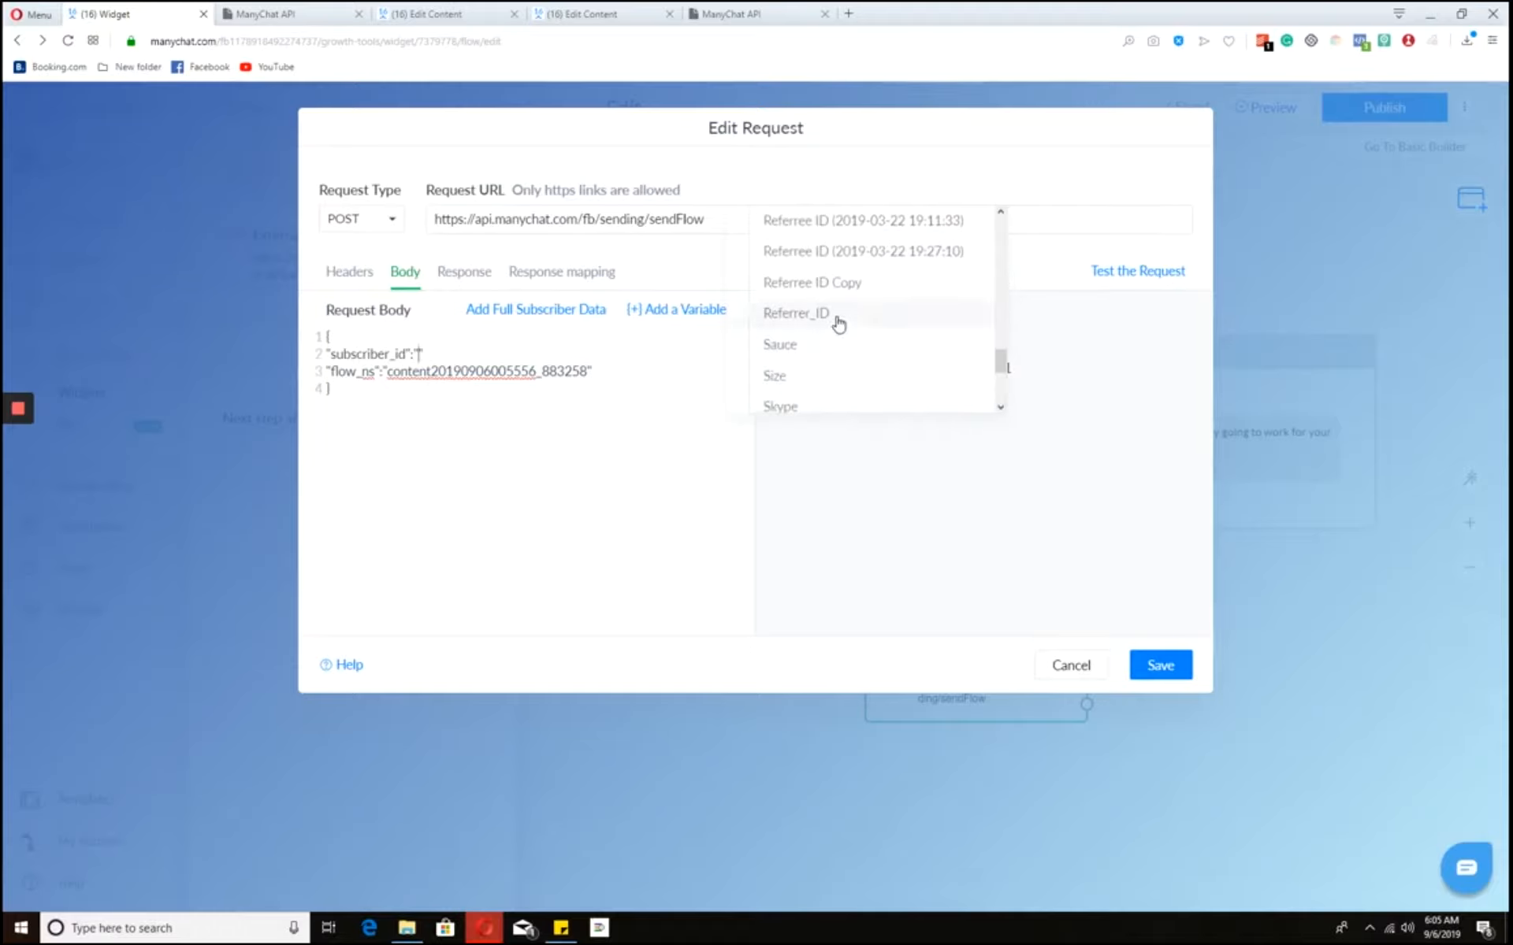
pyautogui.click(838, 321)
pyautogui.click(623, 371)
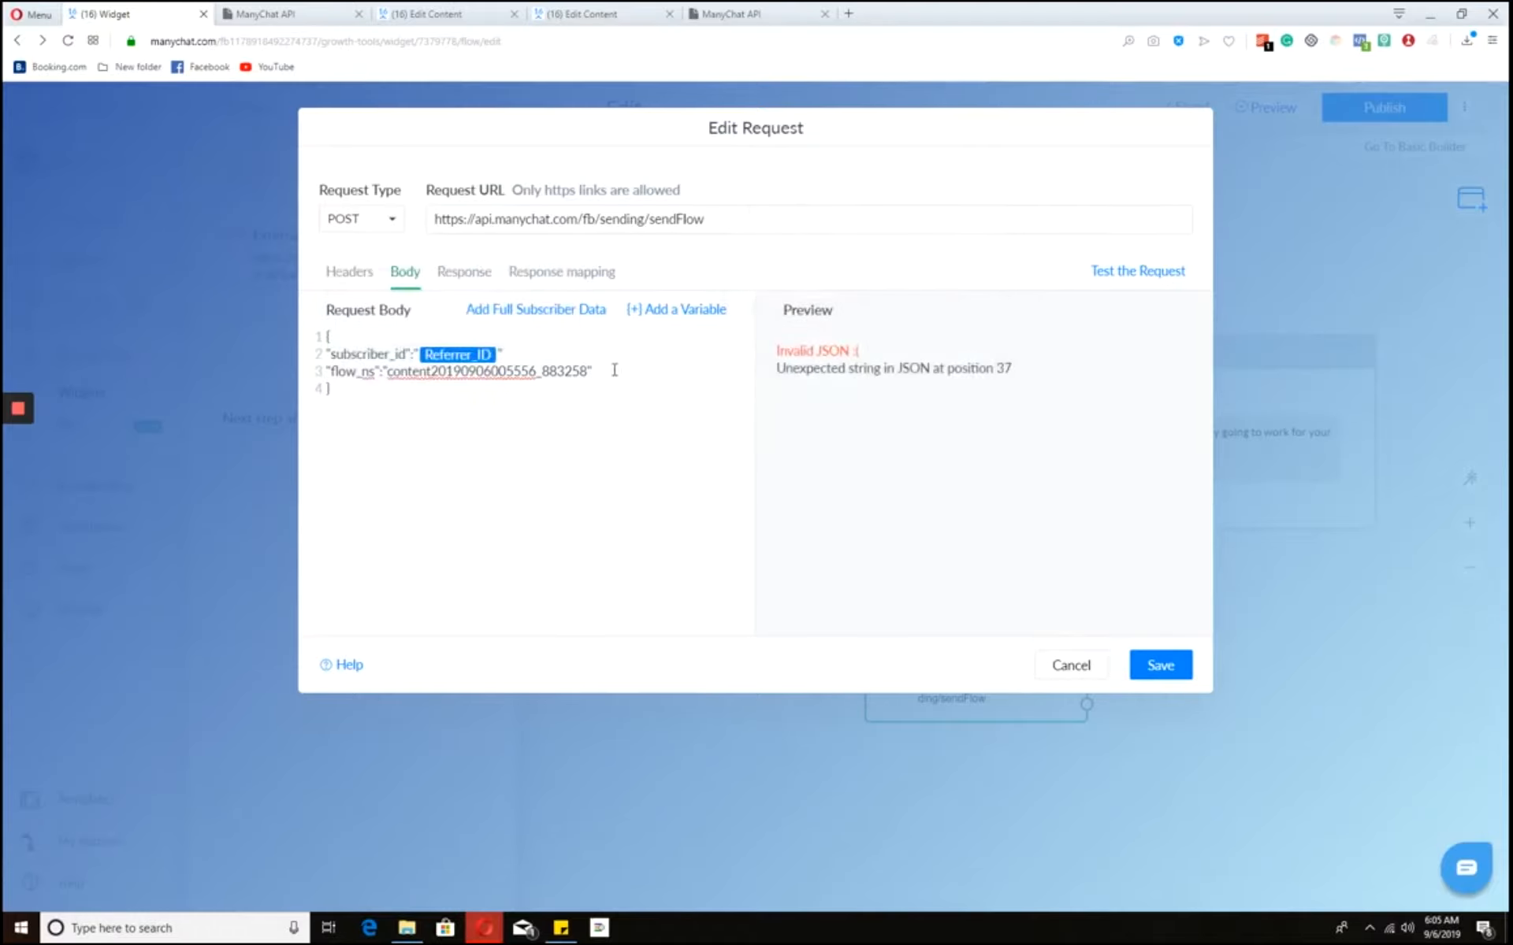
# - Copy the bot's API token from Settings > API in the other ManyChat tab
pyautogui.click(370, 289)
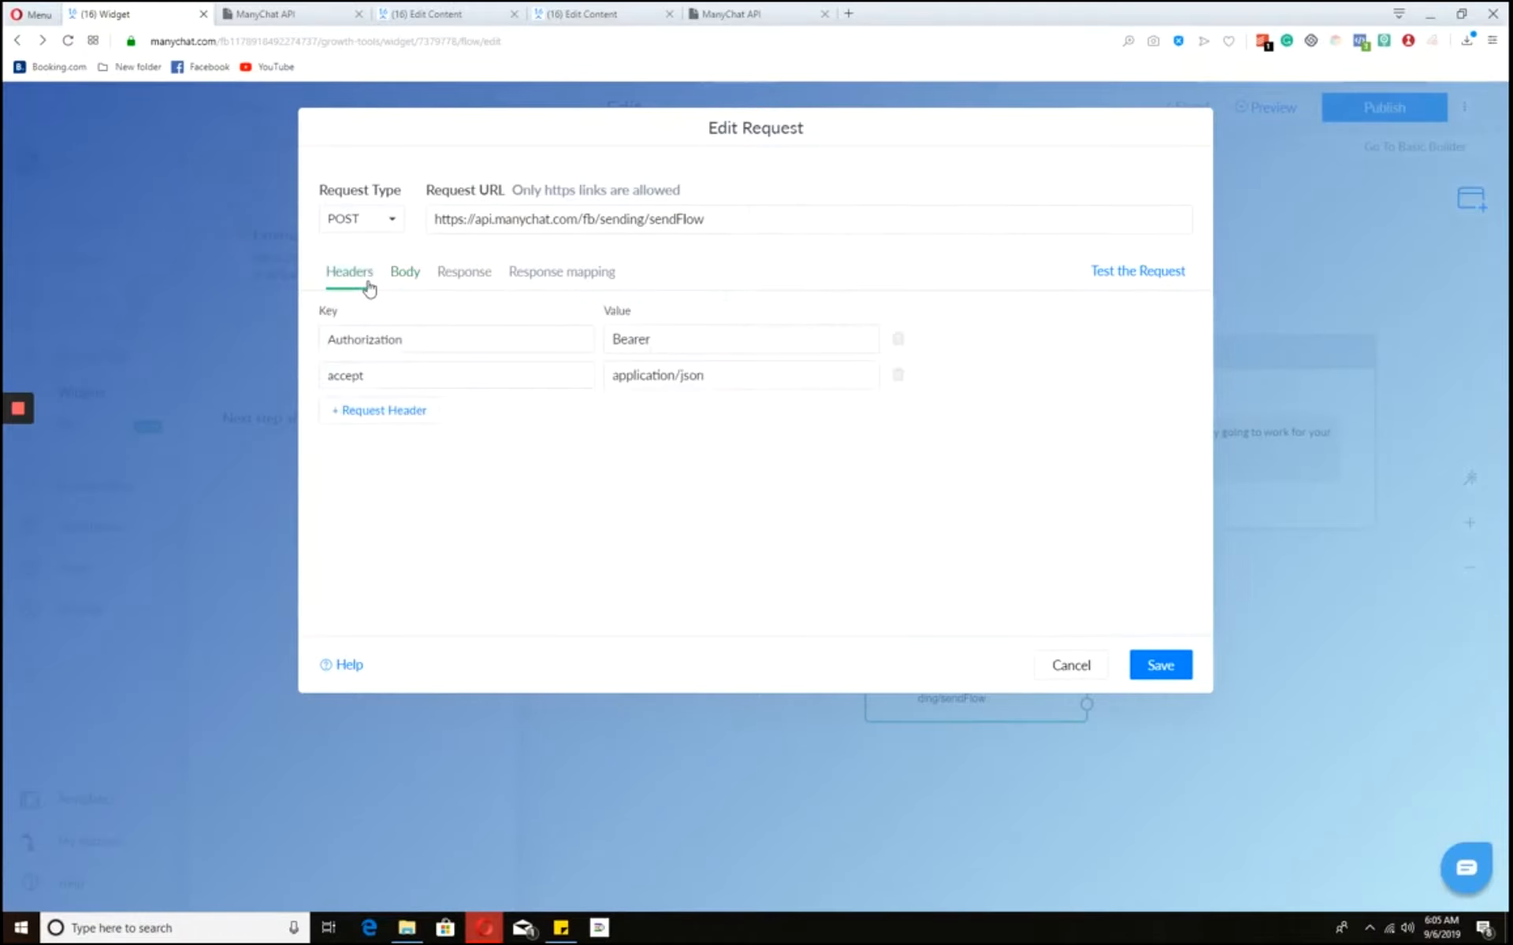
pyautogui.click(688, 344)
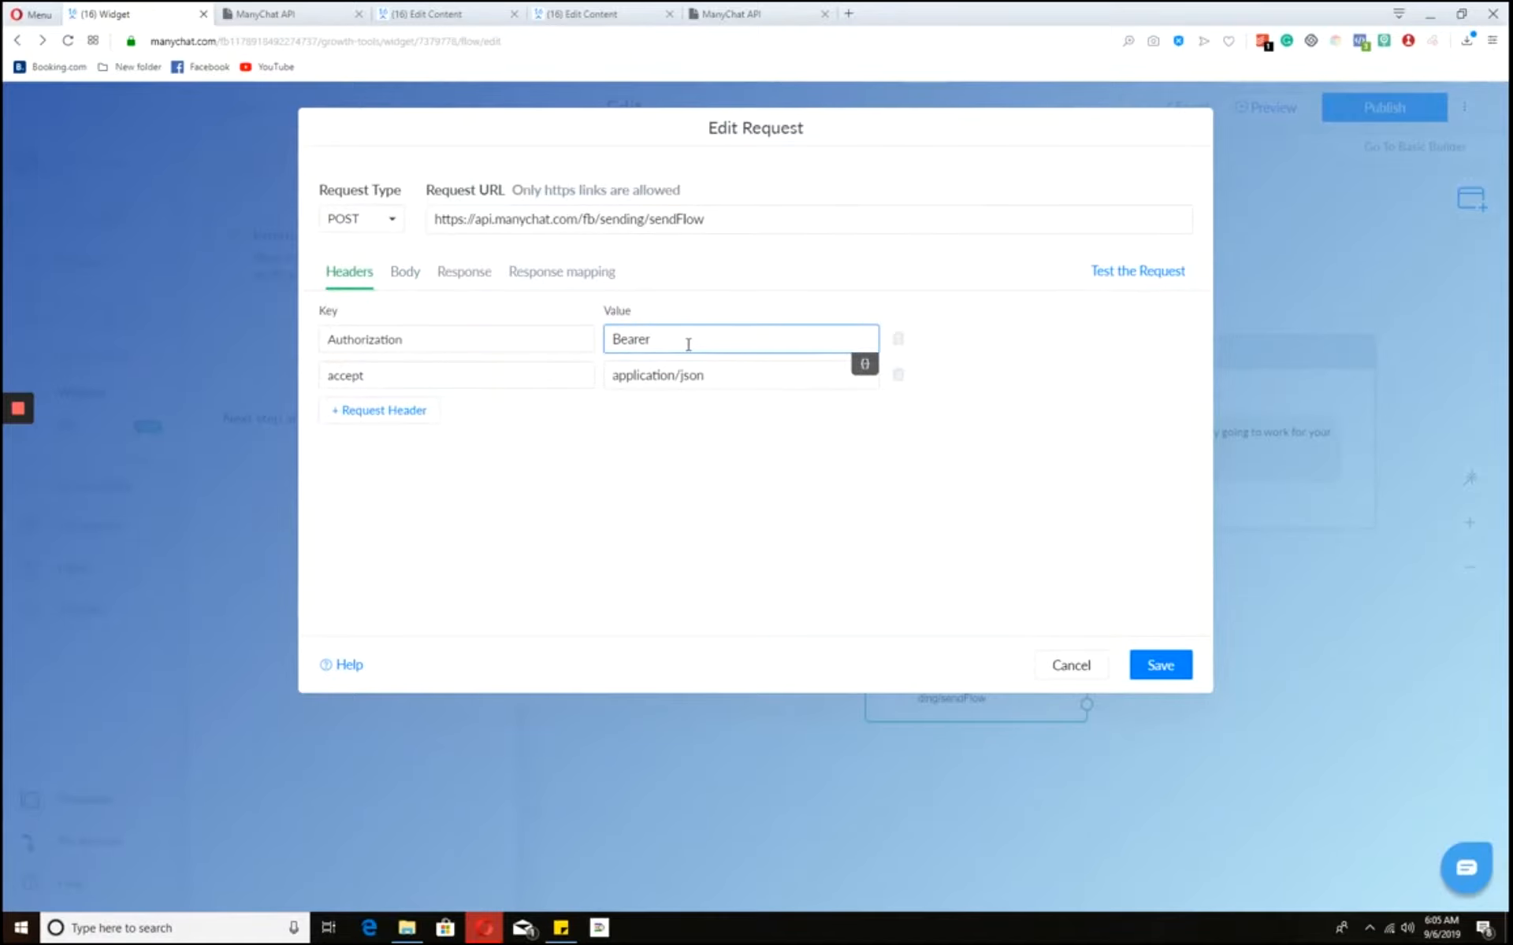
pyautogui.click(449, 11)
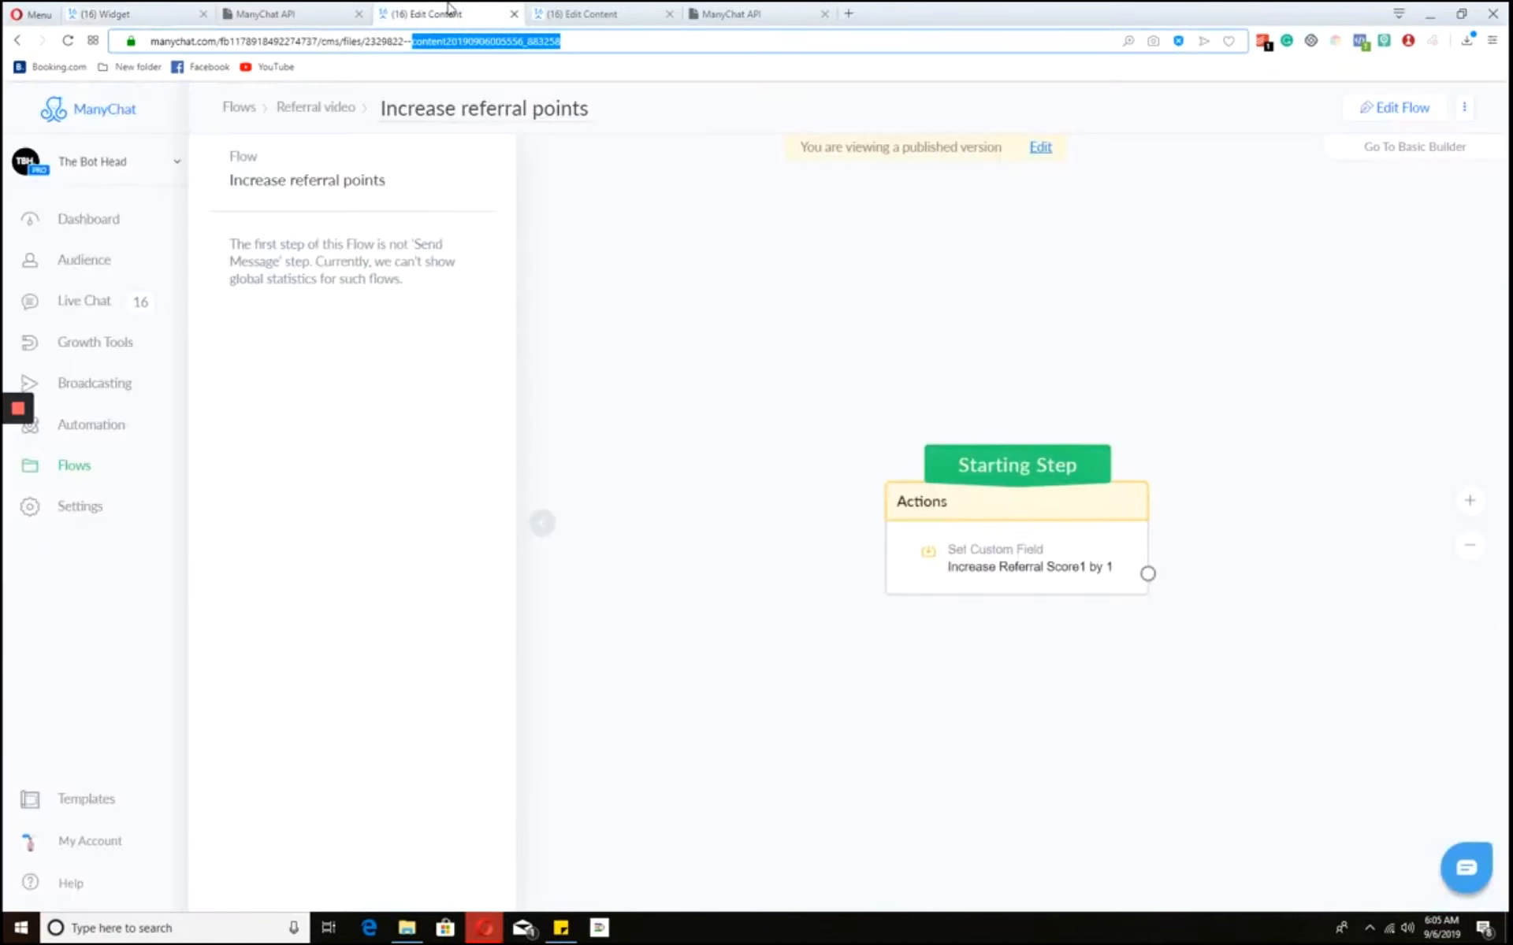
pyautogui.click(111, 509)
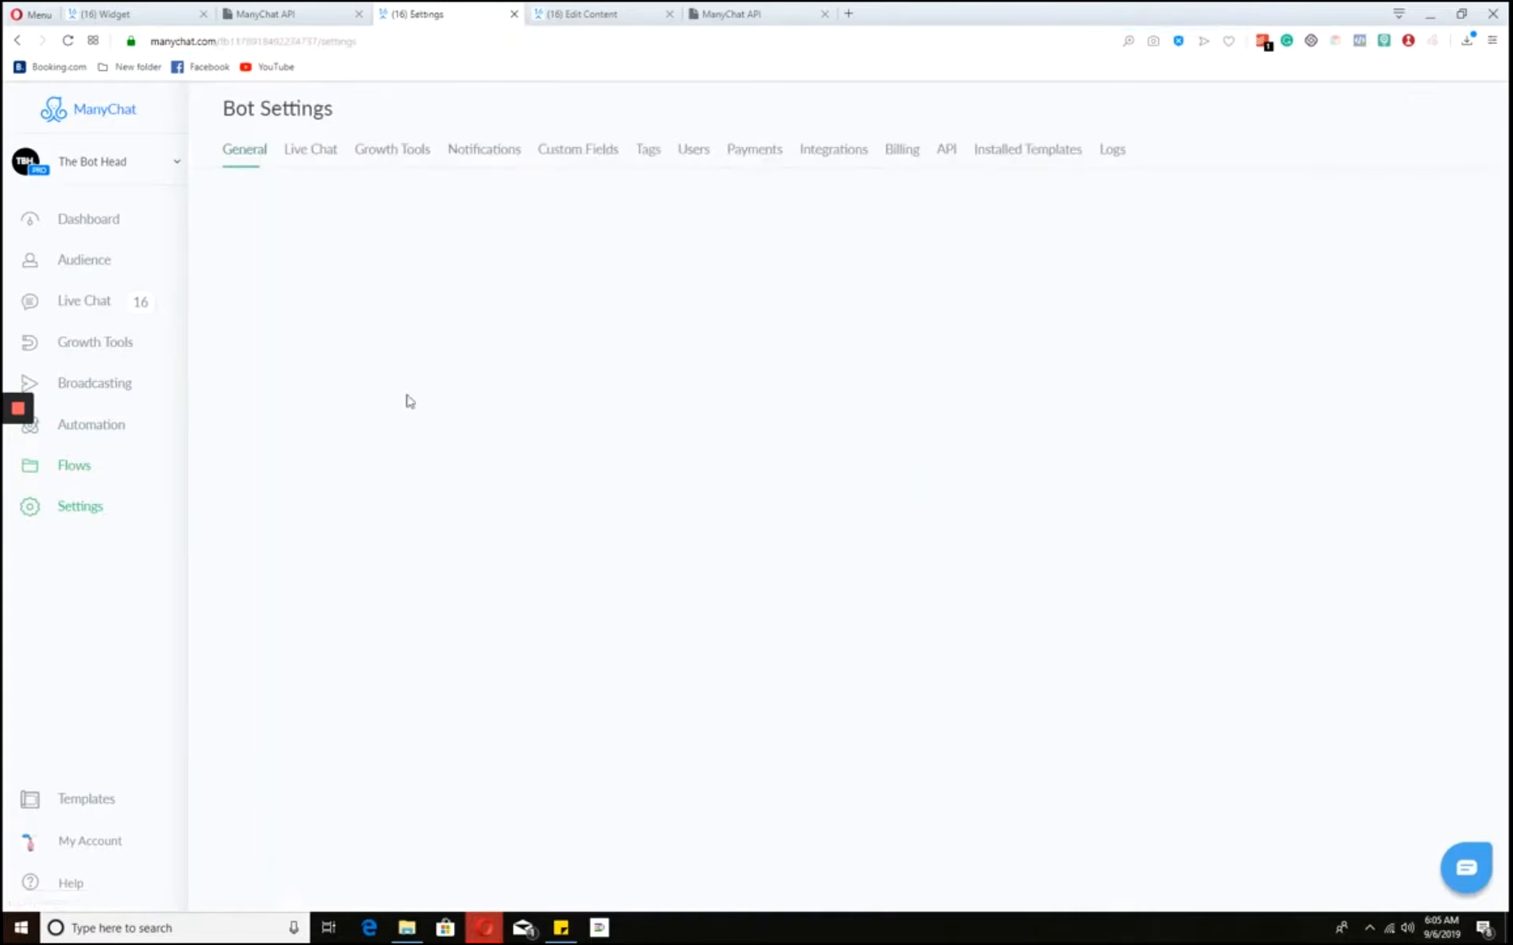
pyautogui.click(945, 149)
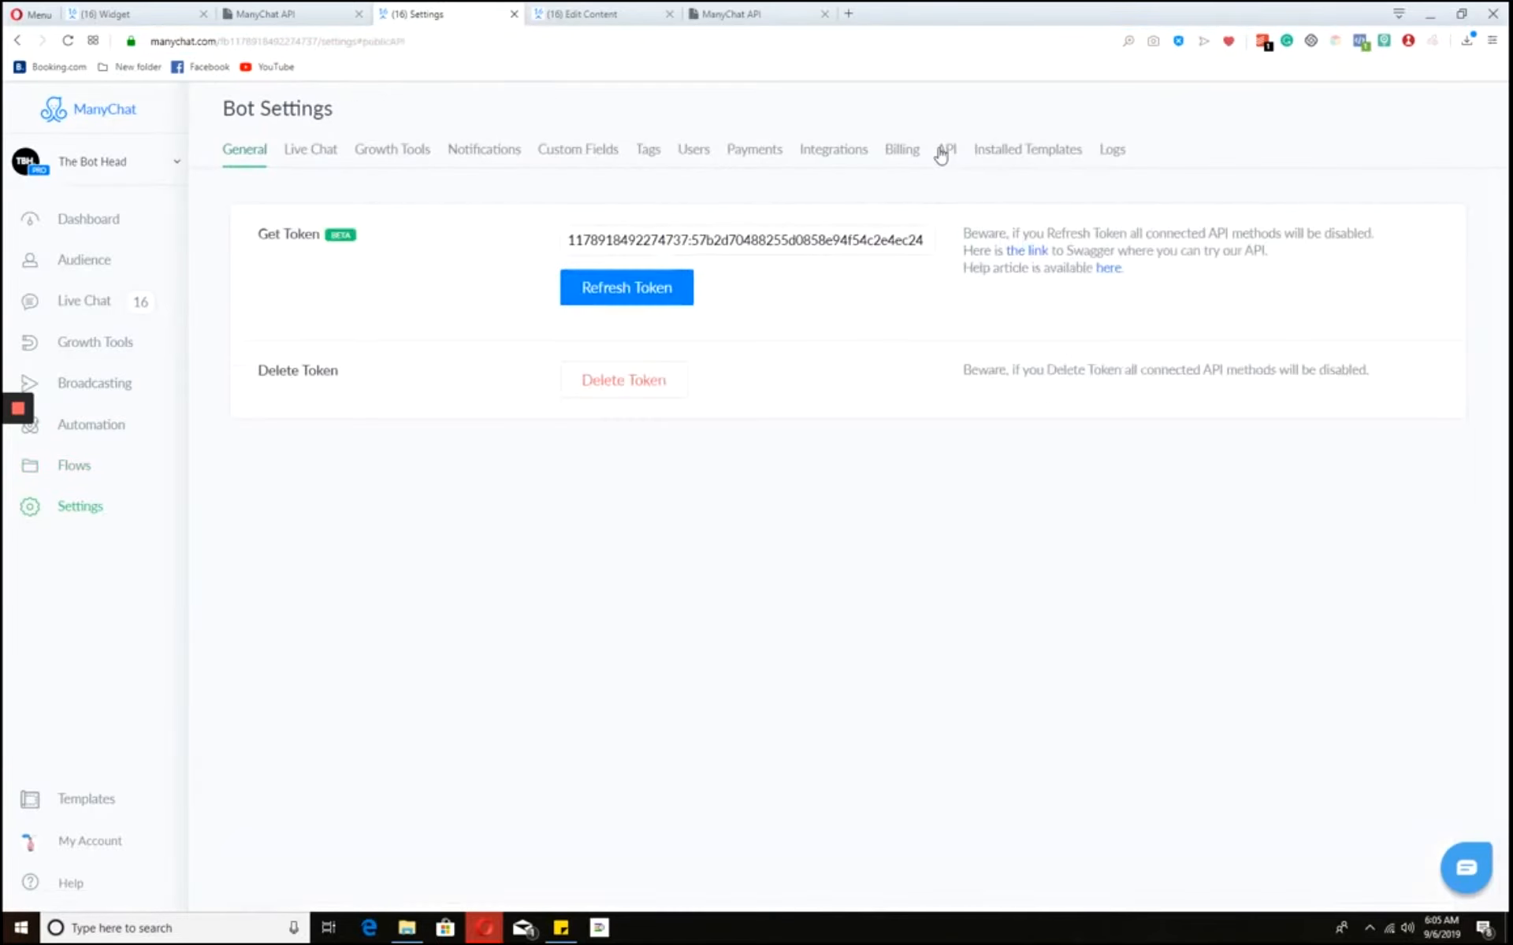
pyautogui.tripleClick(861, 241)
pyautogui.hotkey('ctrl', 'c')
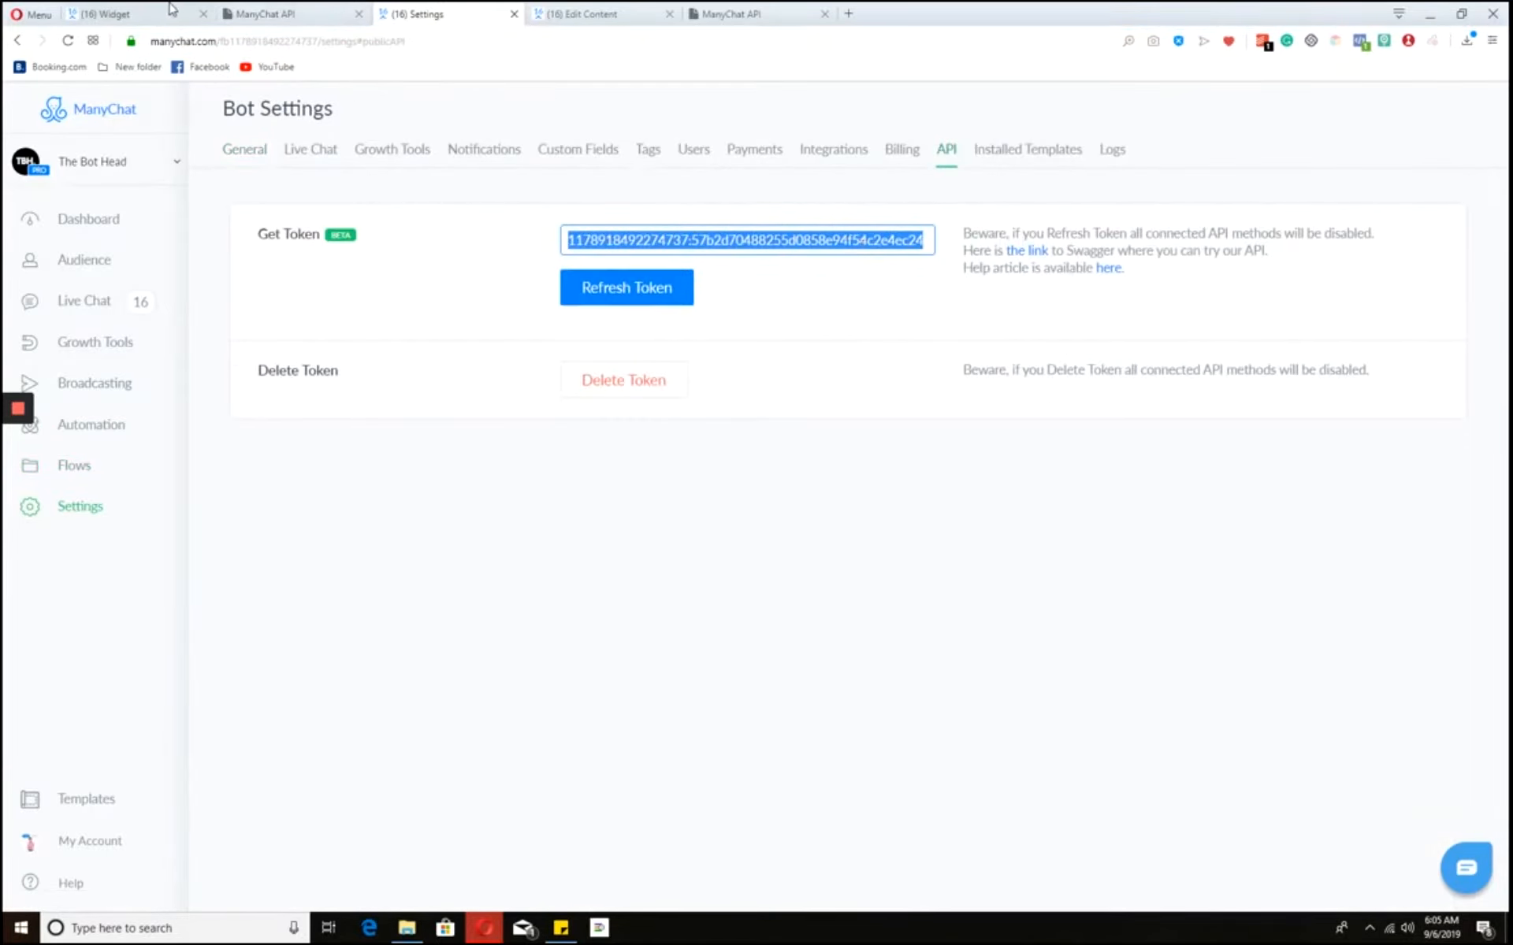
# - Paste the token after 'Bearer ' in the Authorization header value
pyautogui.click(172, 9)
pyautogui.hotkey('ctrl', 'v')
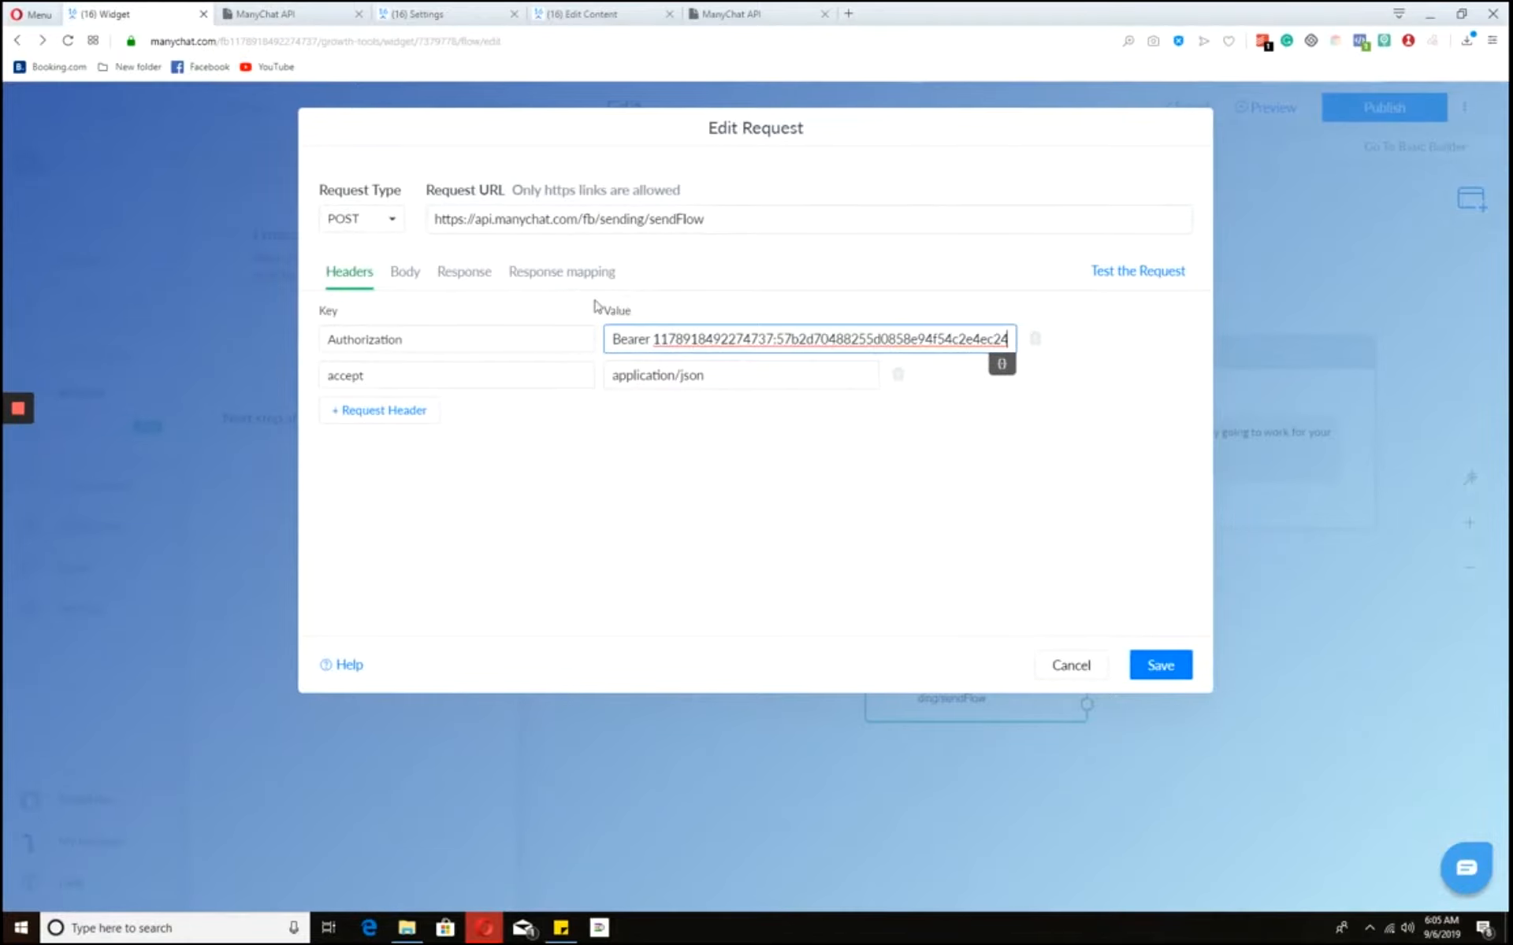
pyautogui.click(655, 338)
pyautogui.click(411, 273)
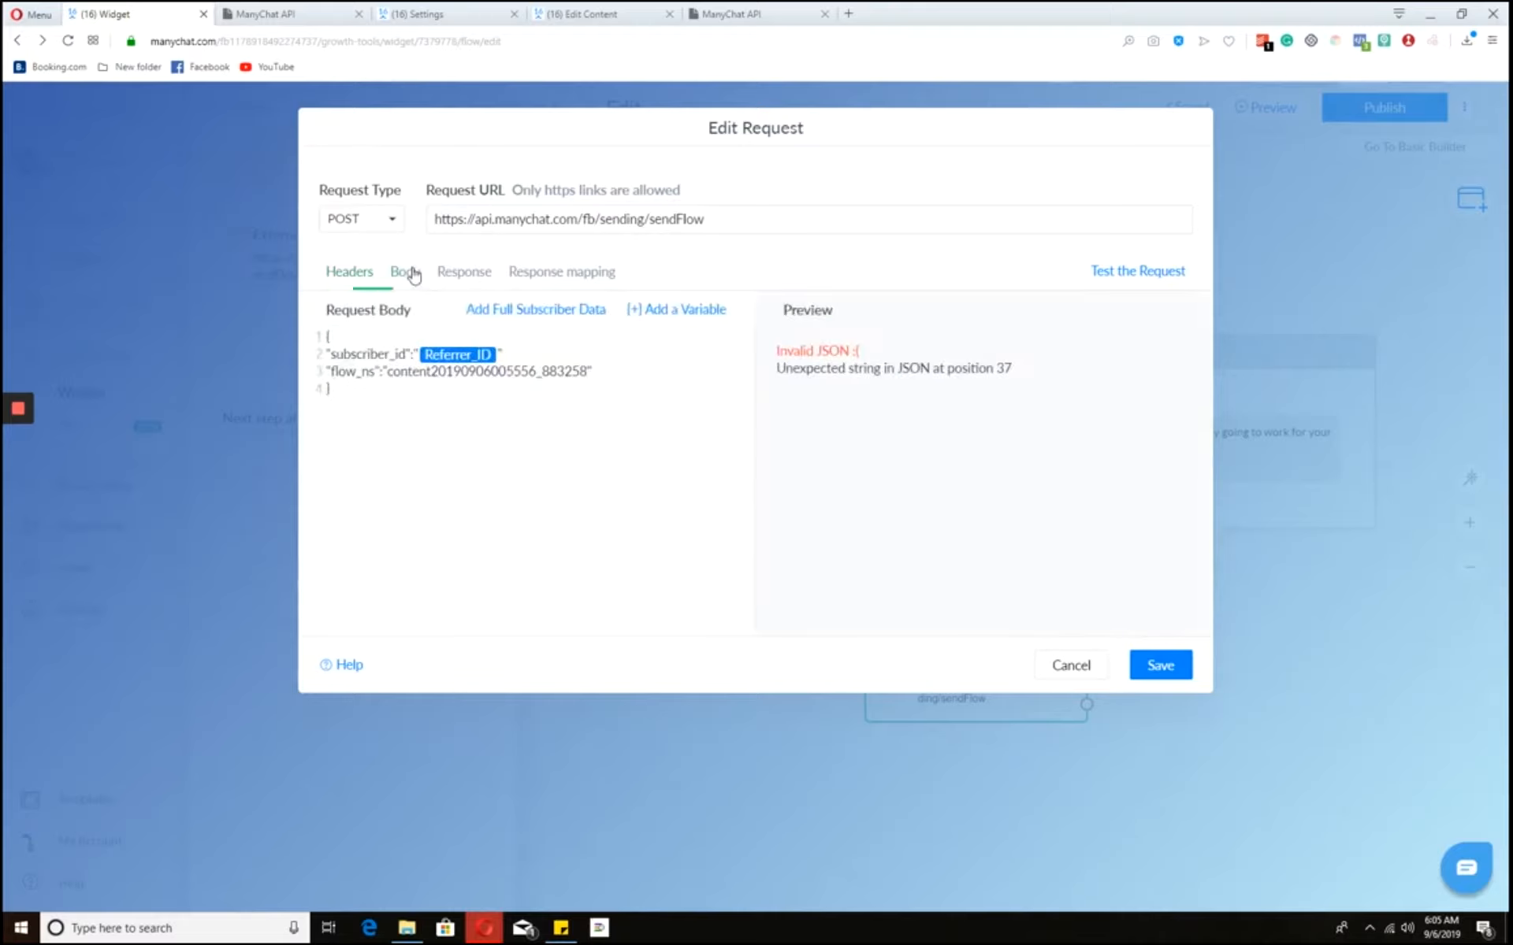
# - Keep Referrer_ID as the inserted variable with Encode to JSON turned off
pyautogui.click(475, 358)
pyautogui.click(382, 328)
pyautogui.click(352, 329)
pyautogui.click(352, 329)
pyautogui.click(567, 384)
# - Test the sendFlow request for a 200 OK, save it, and close the Actions panel
pyautogui.click(1118, 273)
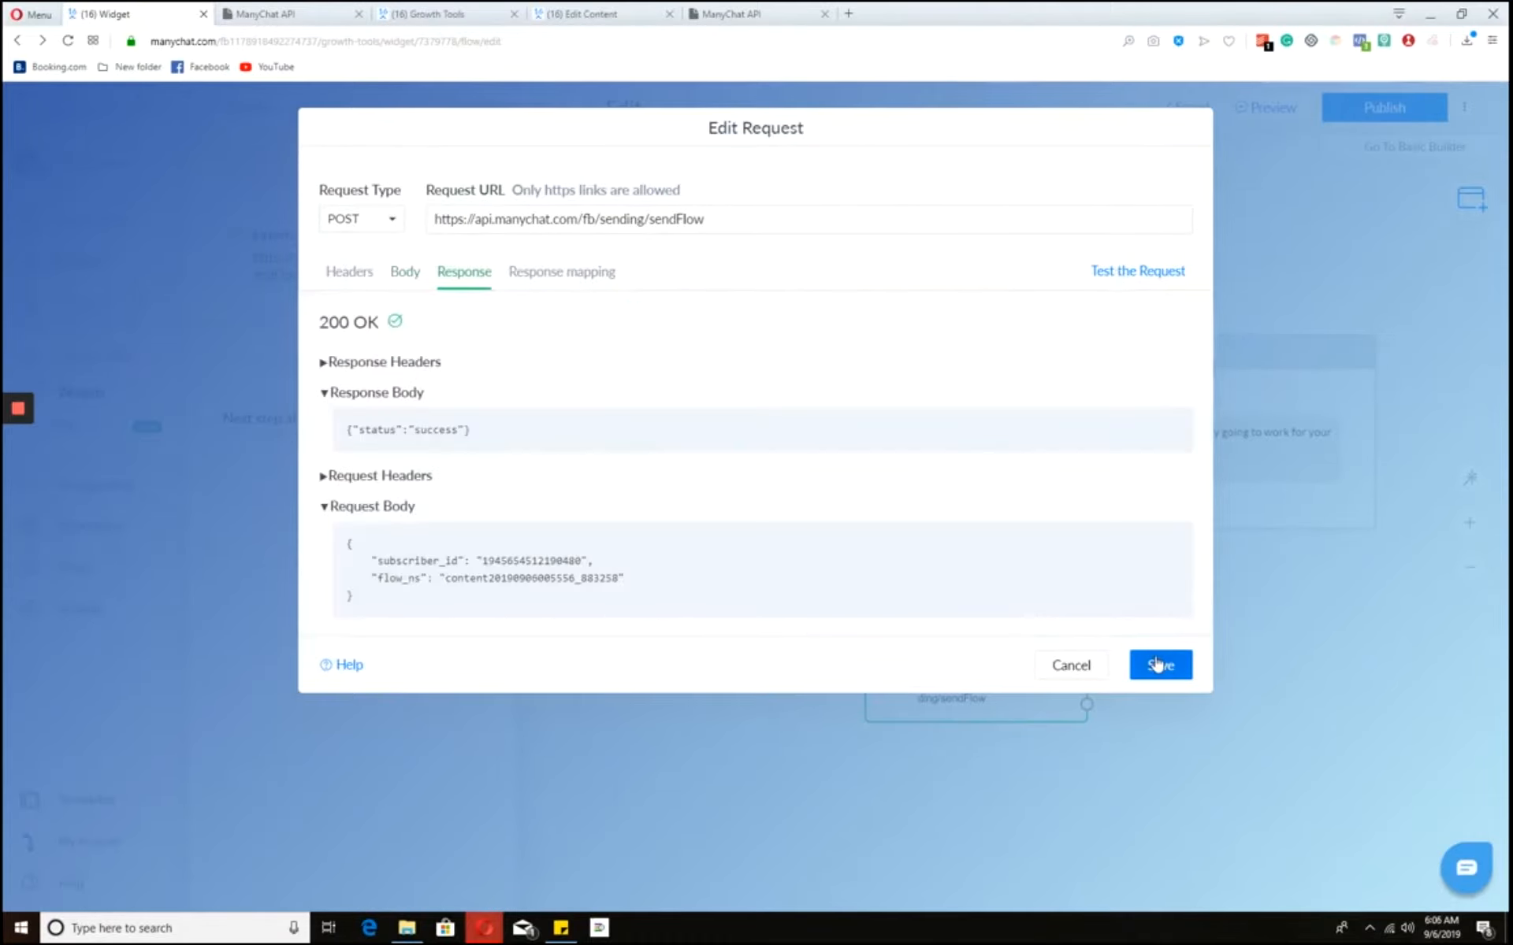
pyautogui.click(1156, 664)
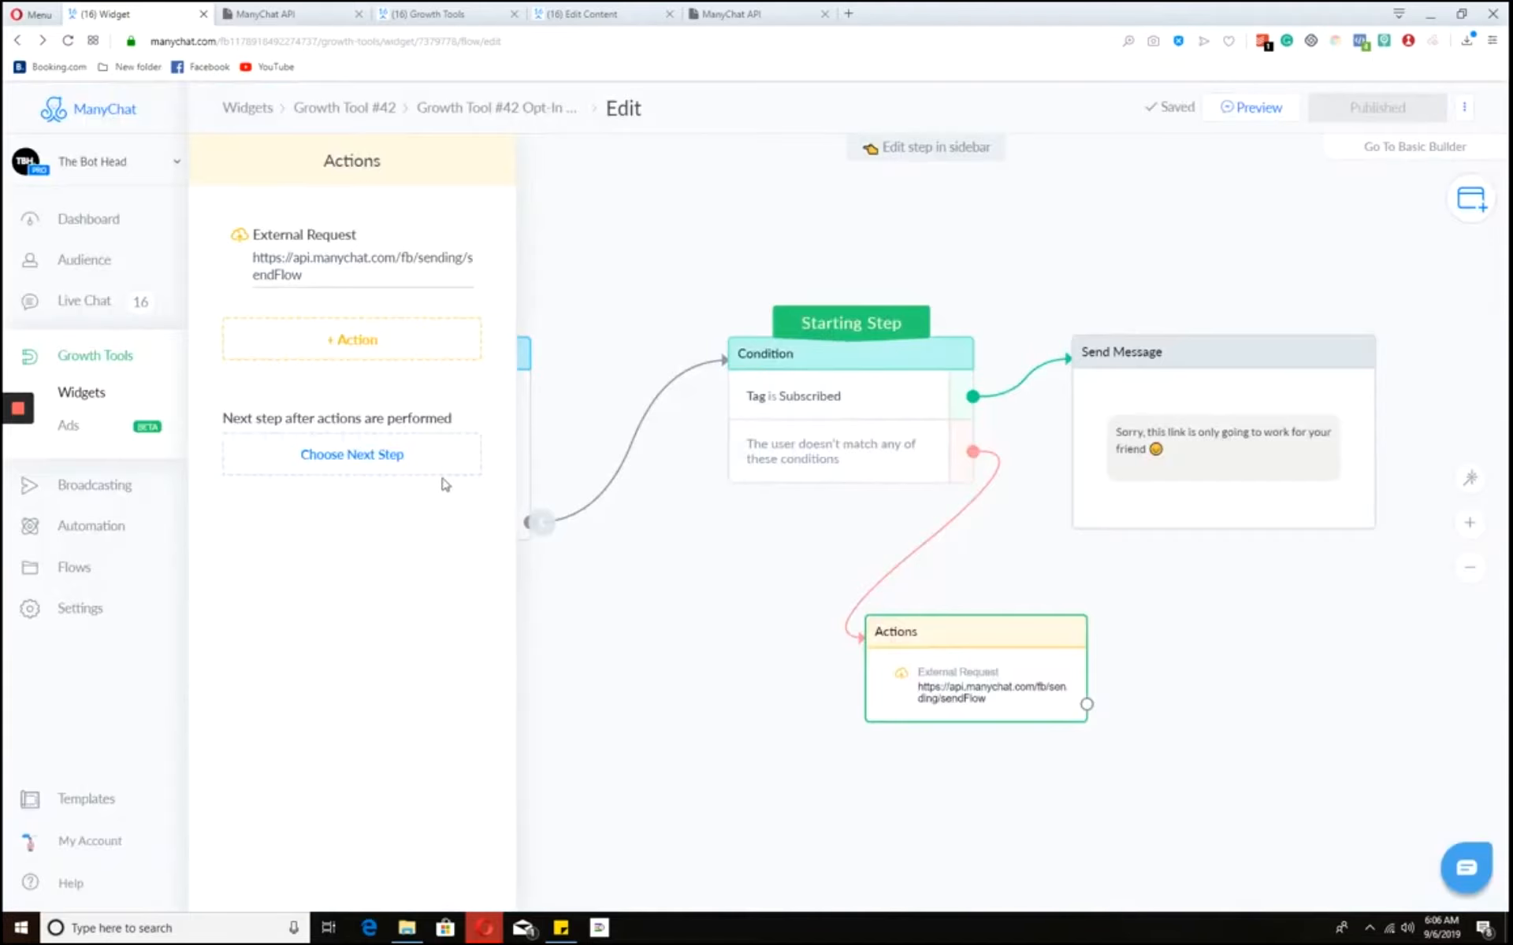
pyautogui.click(260, 105)
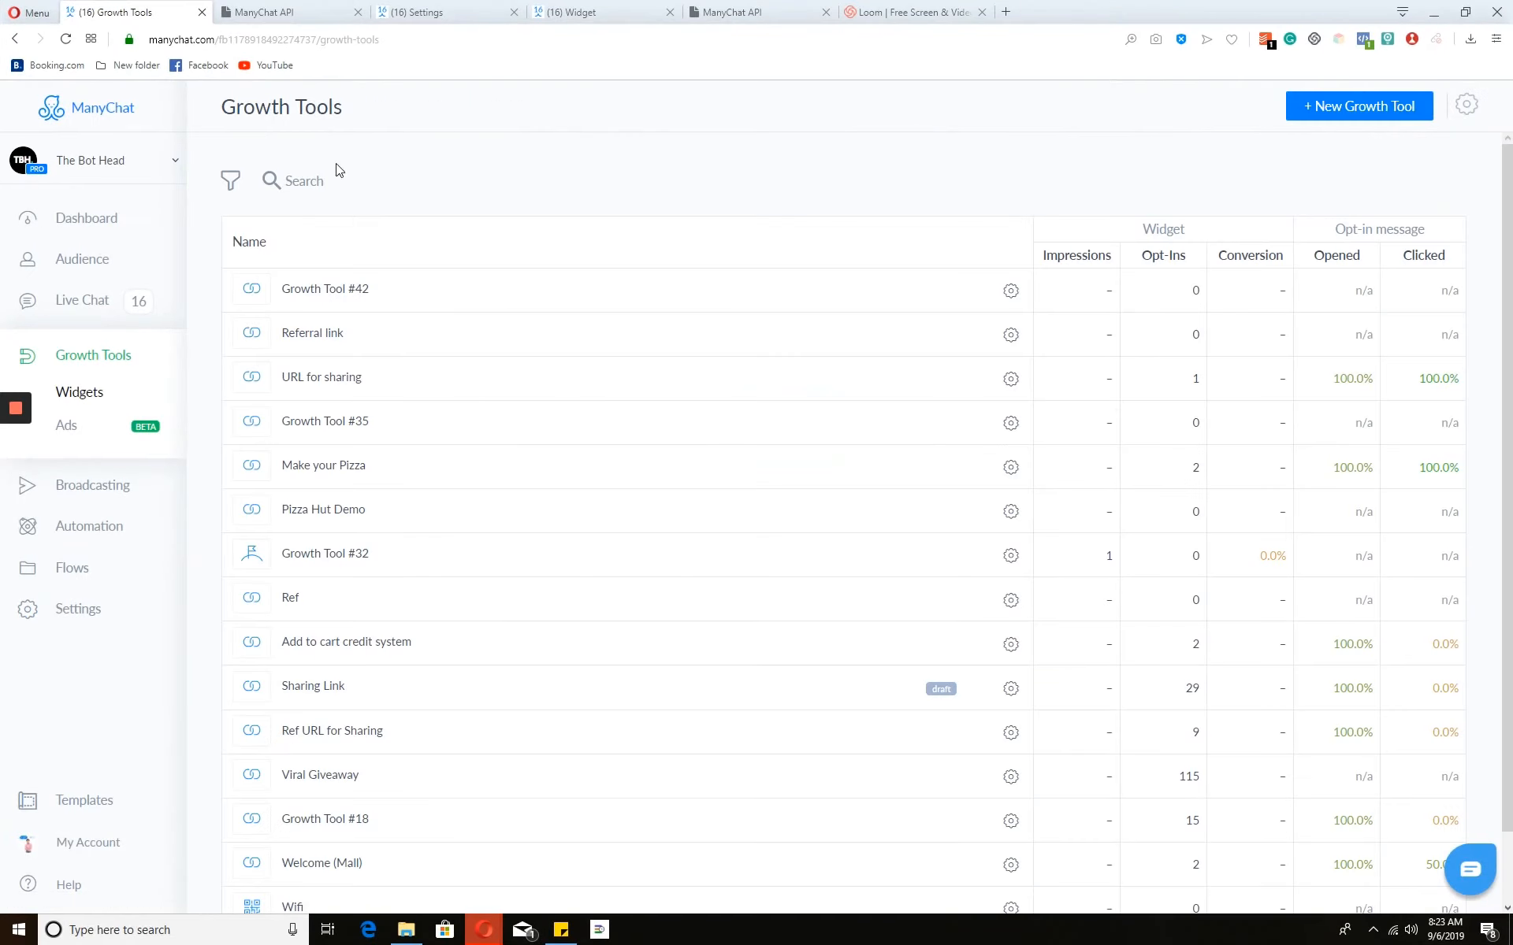
# - Copy Growth Tool #42's Messenger ref URL from its Setup page
pyautogui.click(413, 284)
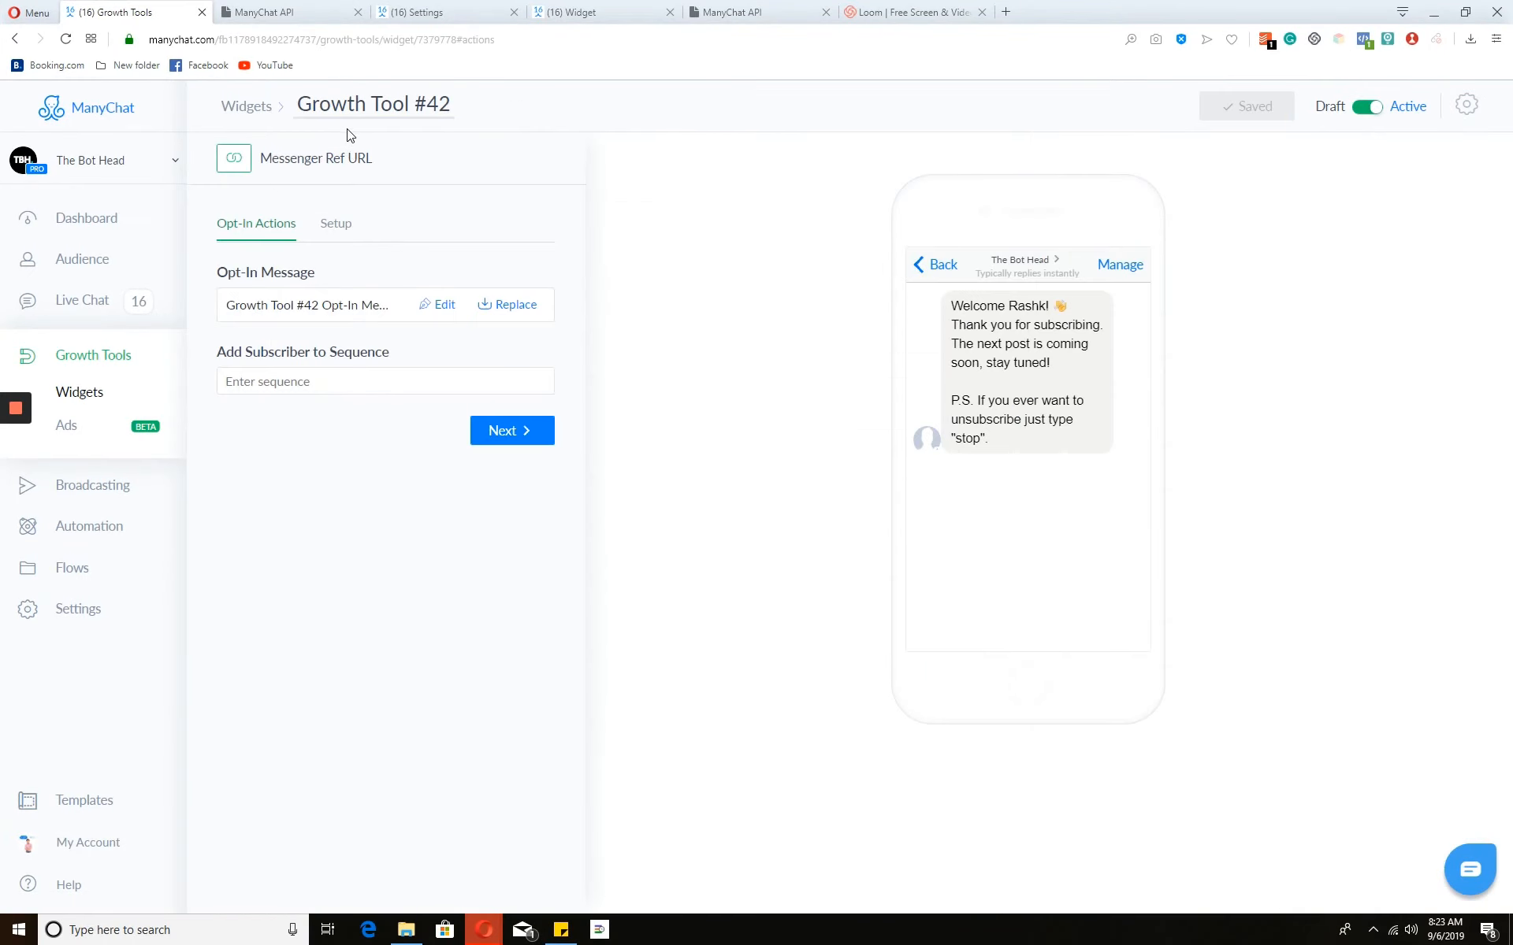
pyautogui.click(350, 228)
pyautogui.click(315, 352)
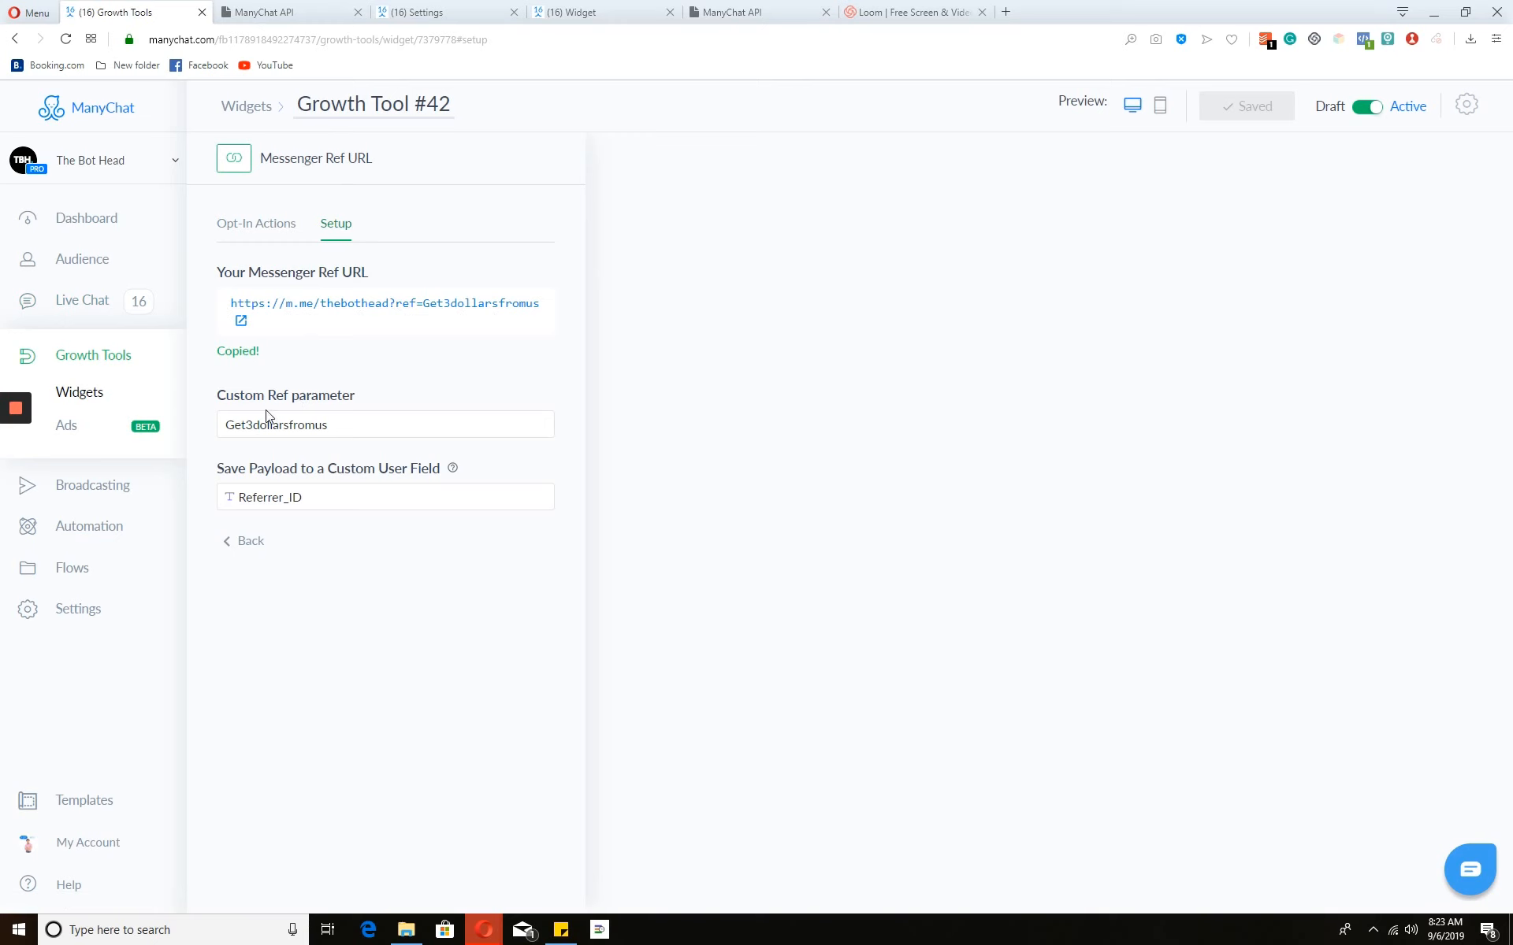
# - Open the Welcome flow from the Referral video folder in the flow editor
pyautogui.click(88, 567)
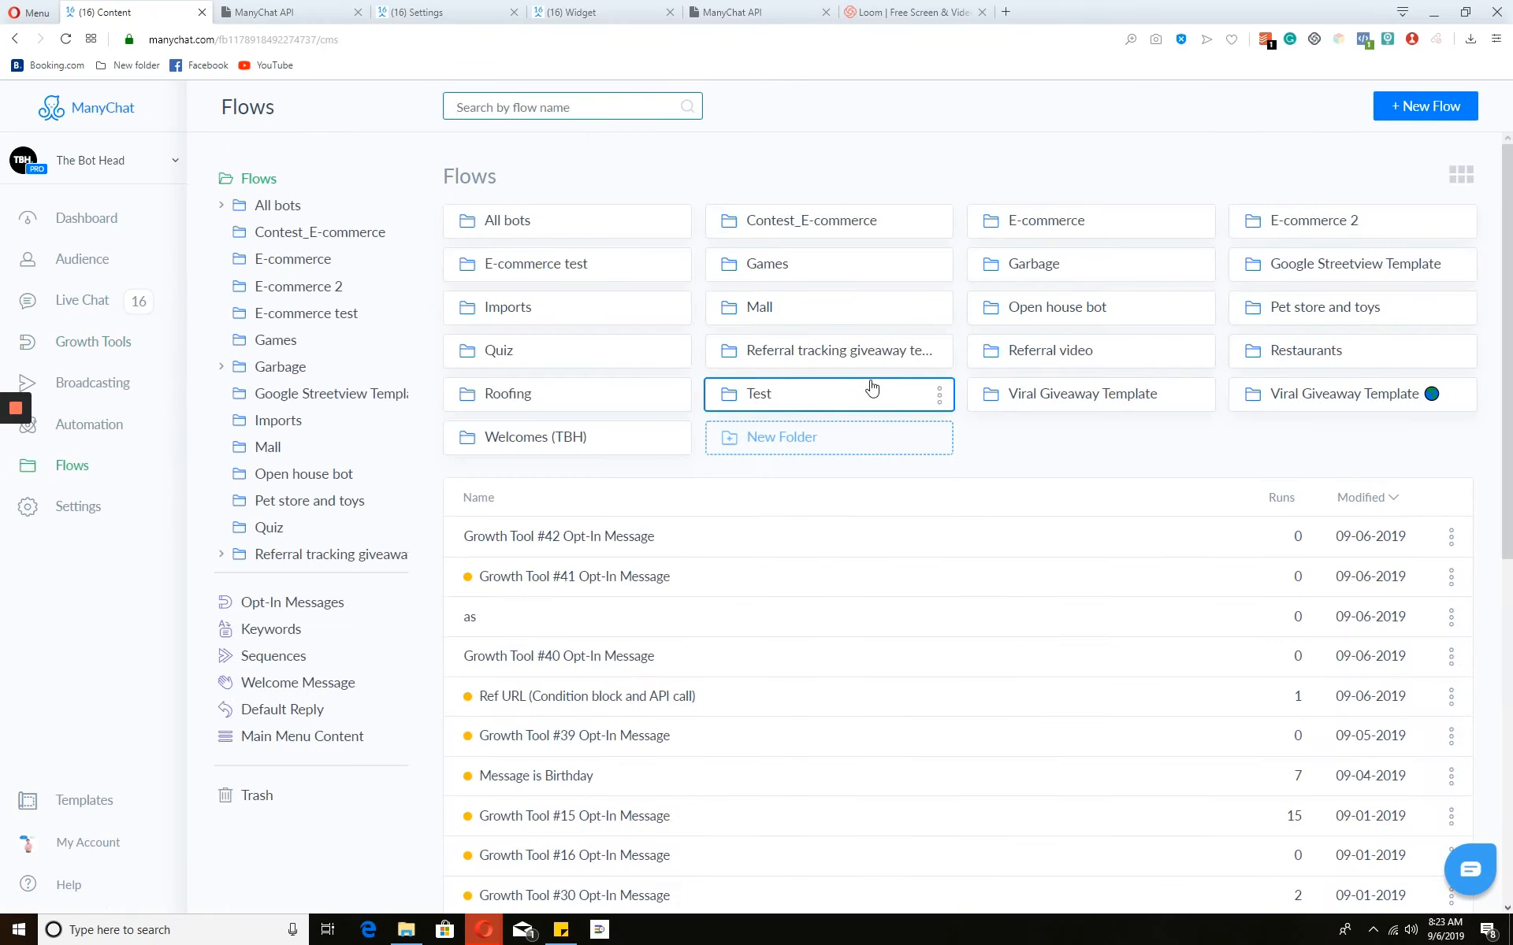
pyautogui.click(1112, 361)
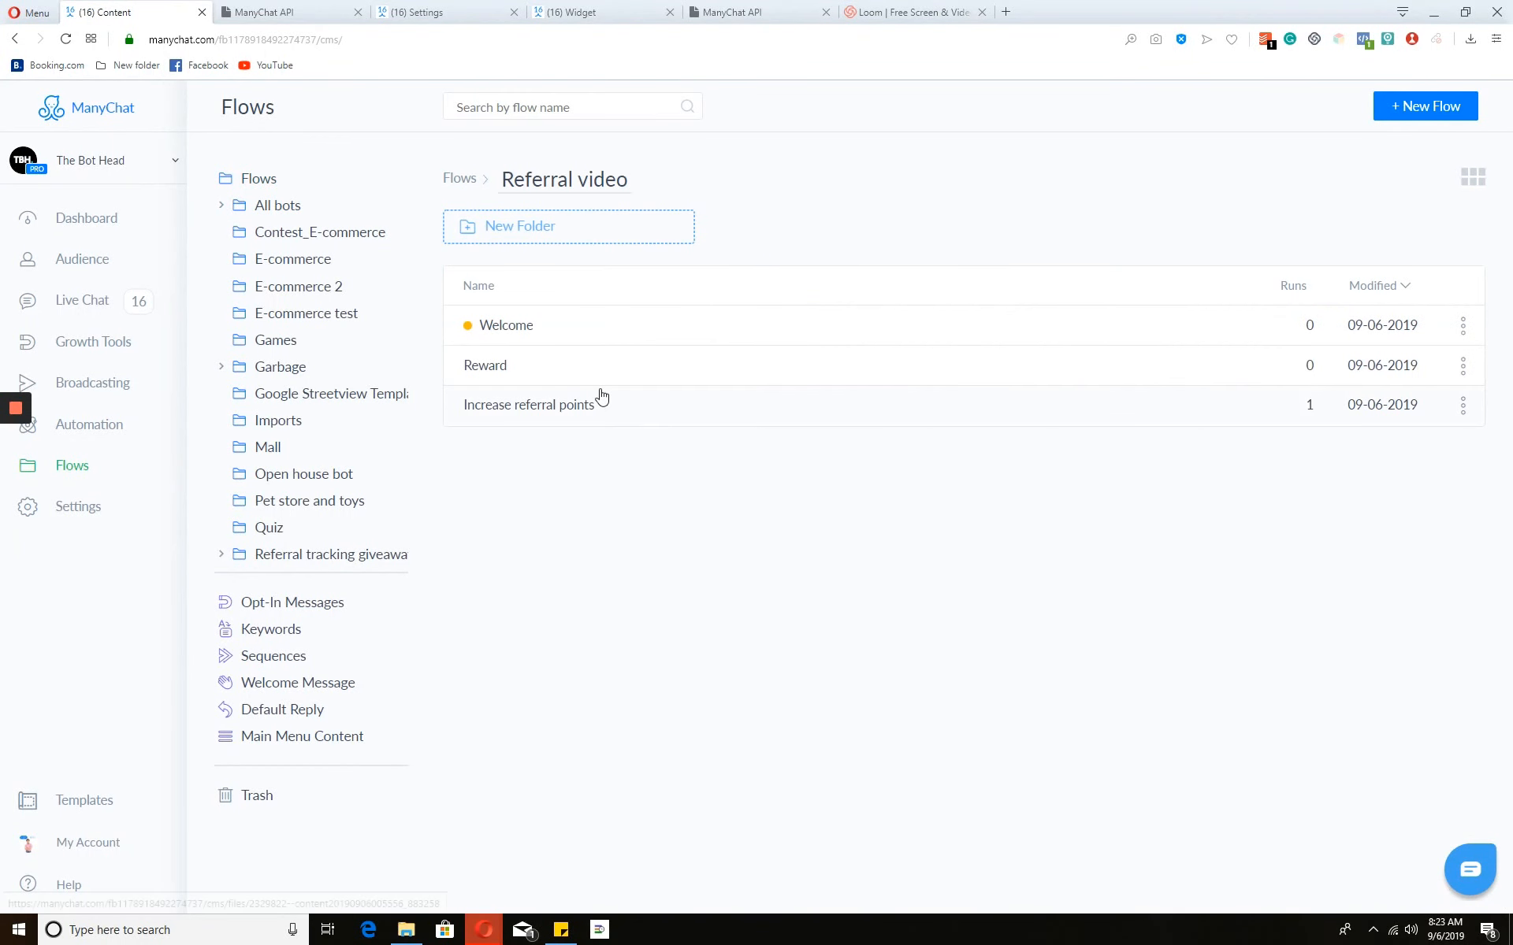
pyautogui.click(640, 340)
pyautogui.click(1374, 108)
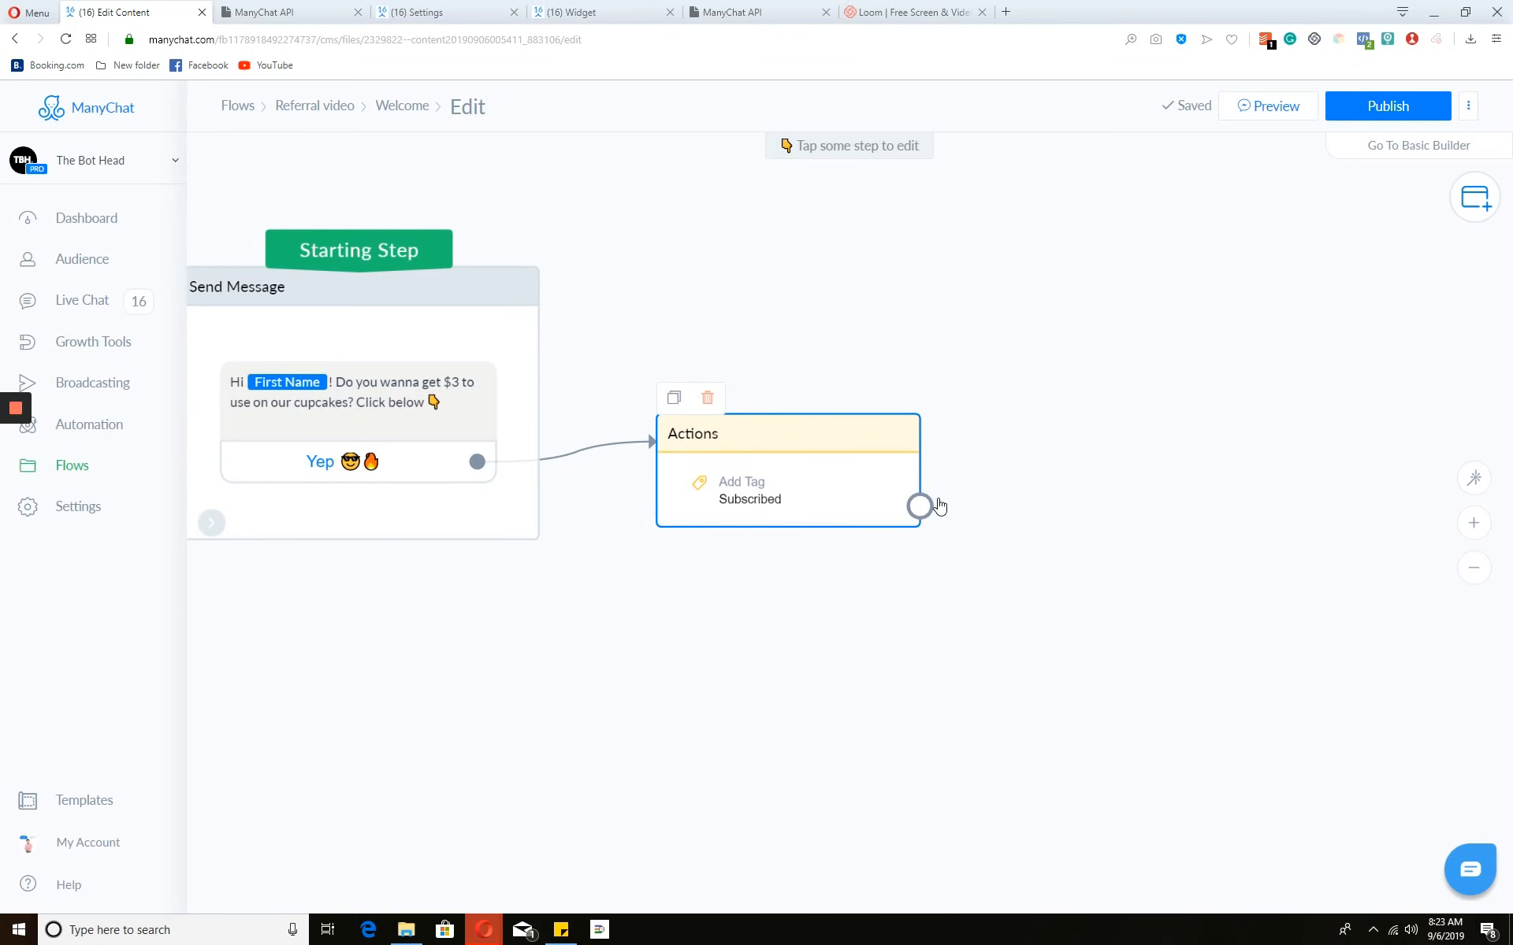
# - Add a Send Message step after the actions reading 'Here you go' with a pointing-hand emoji
pyautogui.moveTo(937, 505); pyautogui.dragTo(1043, 510)
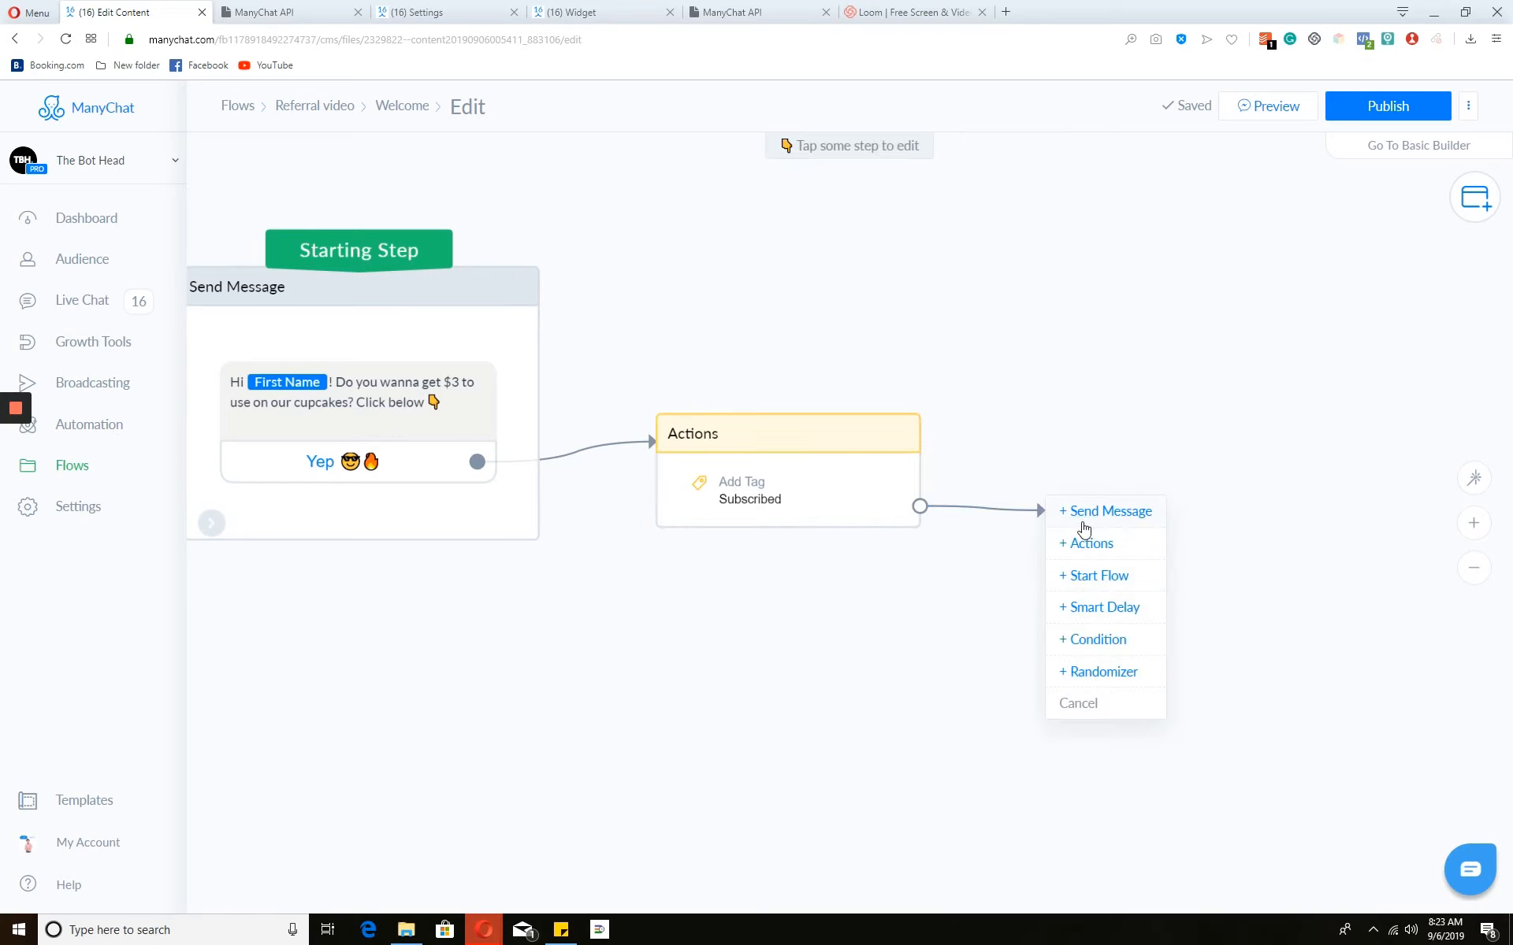
pyautogui.click(1077, 512)
pyautogui.click(470, 248)
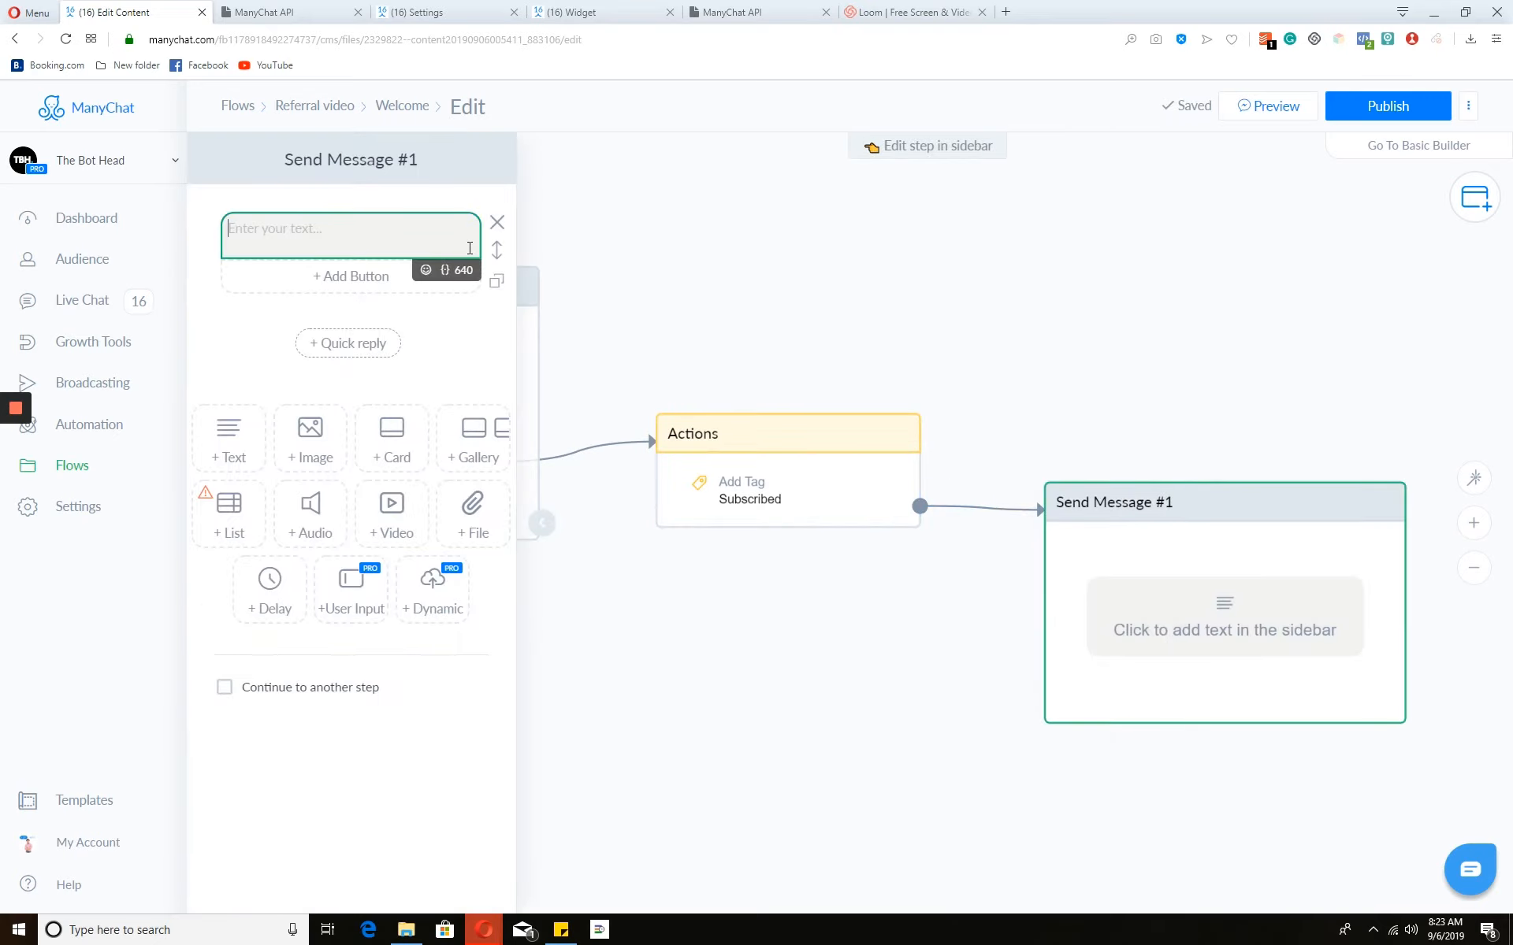
pyautogui.write('Here you go')
pyautogui.click(425, 269)
pyautogui.click(348, 368)
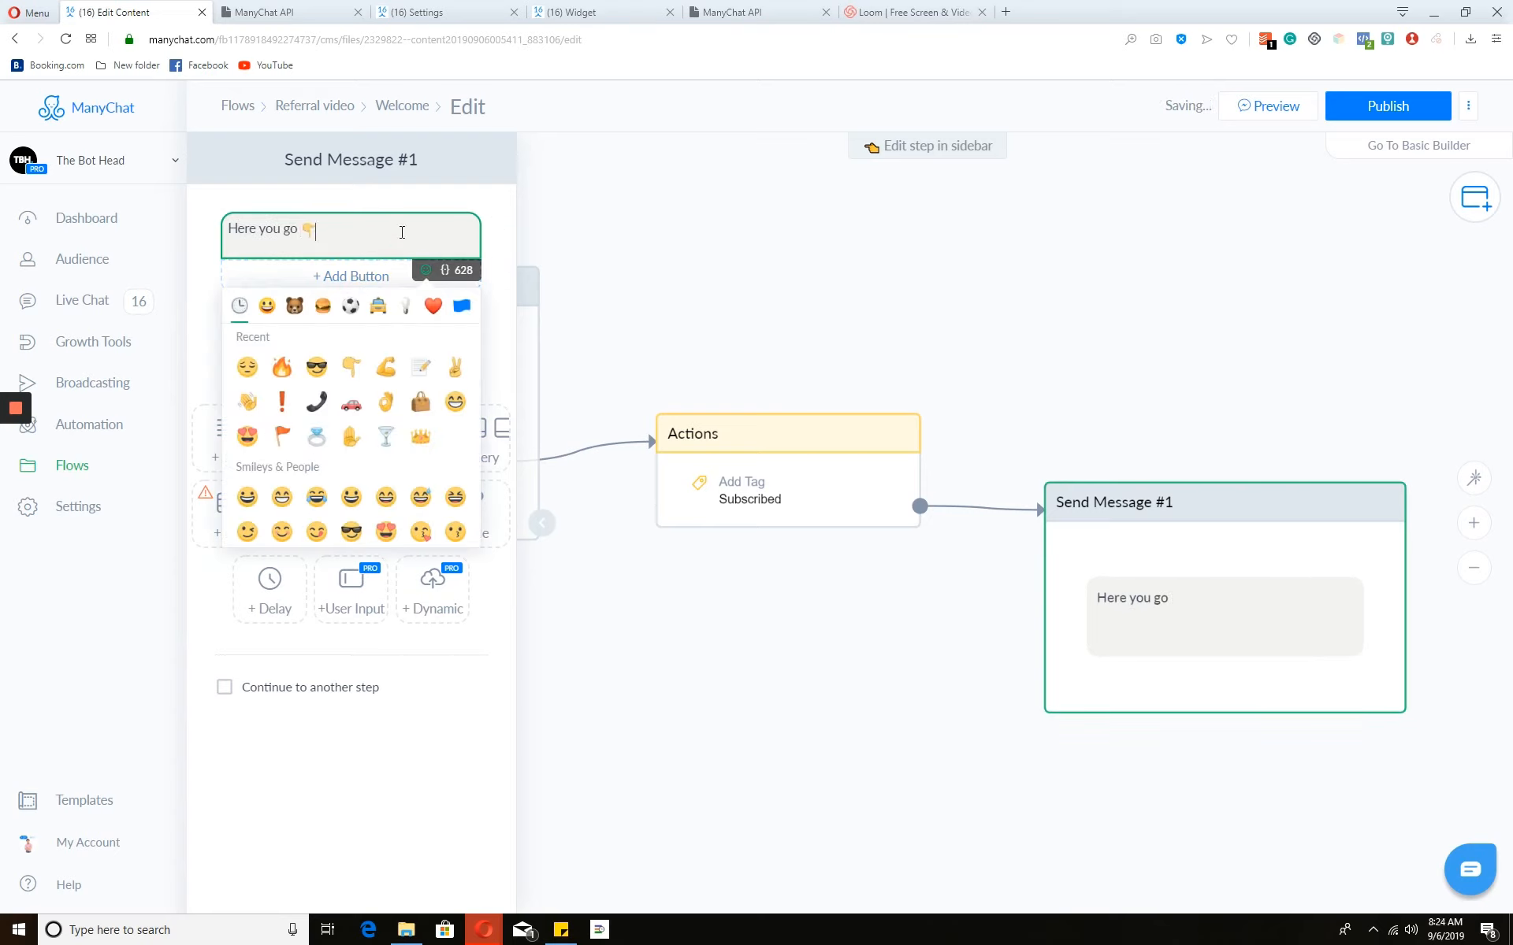
# - Add a text block with the pasted ref URL, then '--' and the User Id field
pyautogui.click(238, 446)
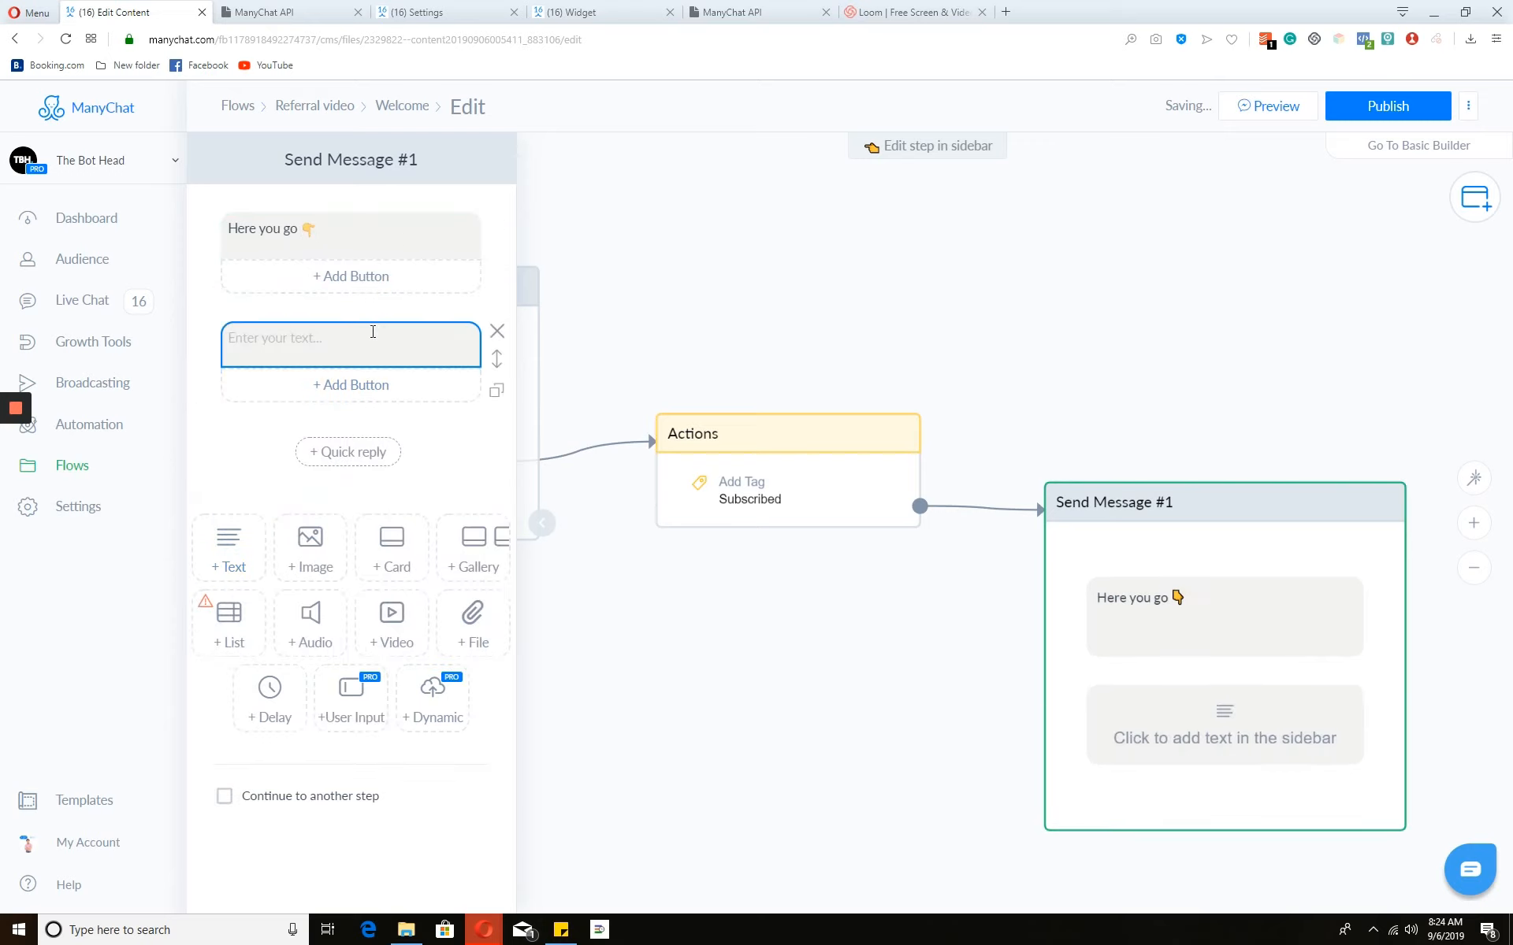
pyautogui.click(371, 341)
pyautogui.hotkey('ctrl', 'v')
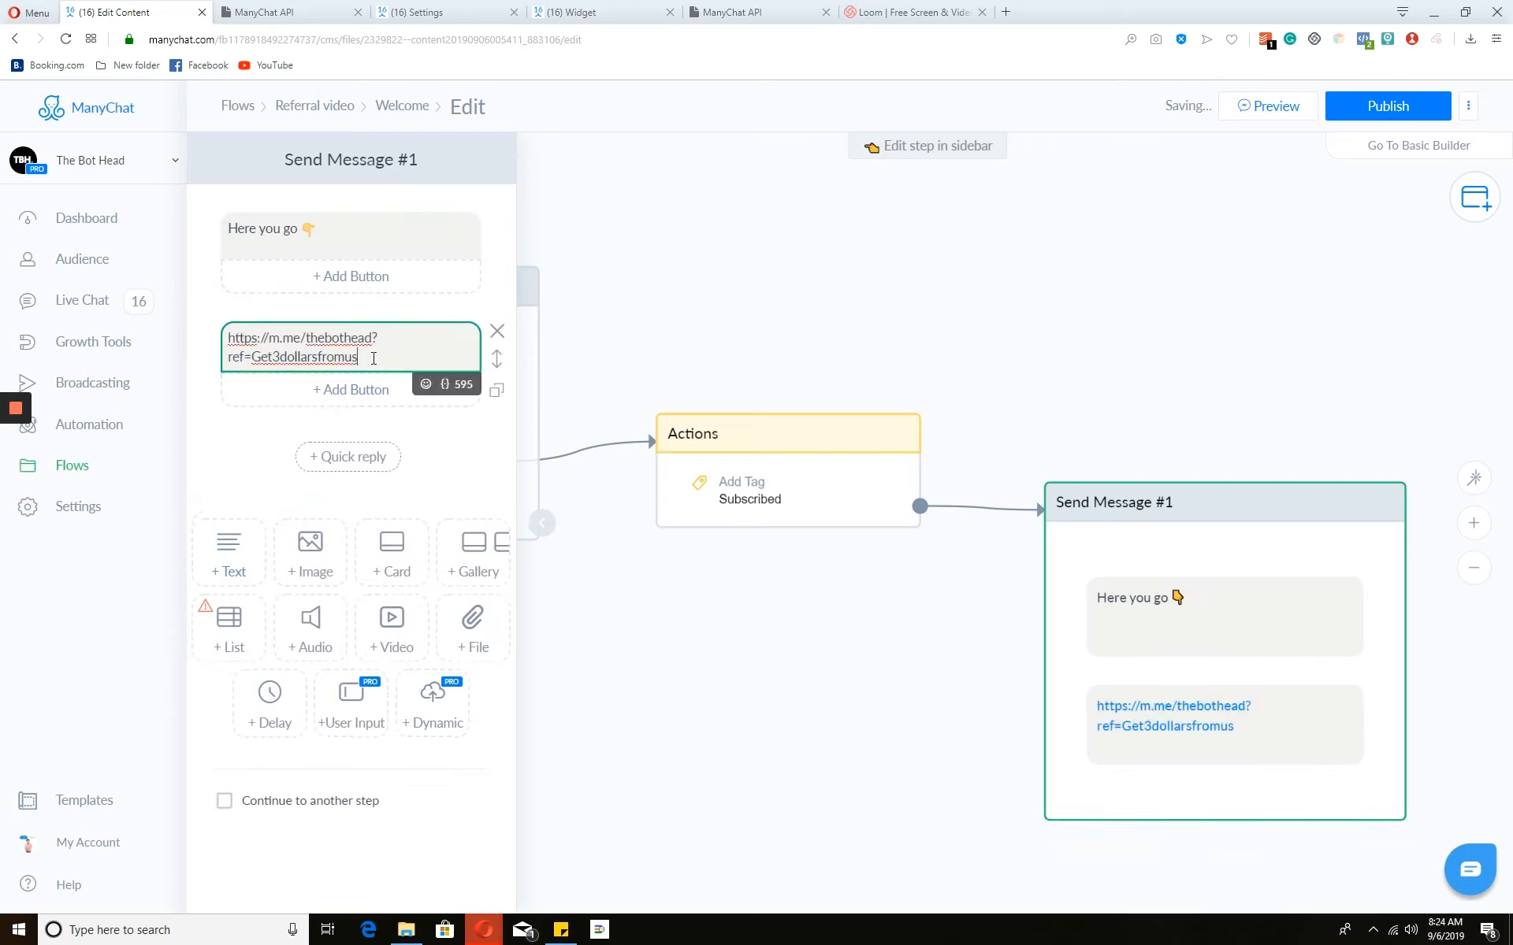
pyautogui.write('--')
pyautogui.click(446, 385)
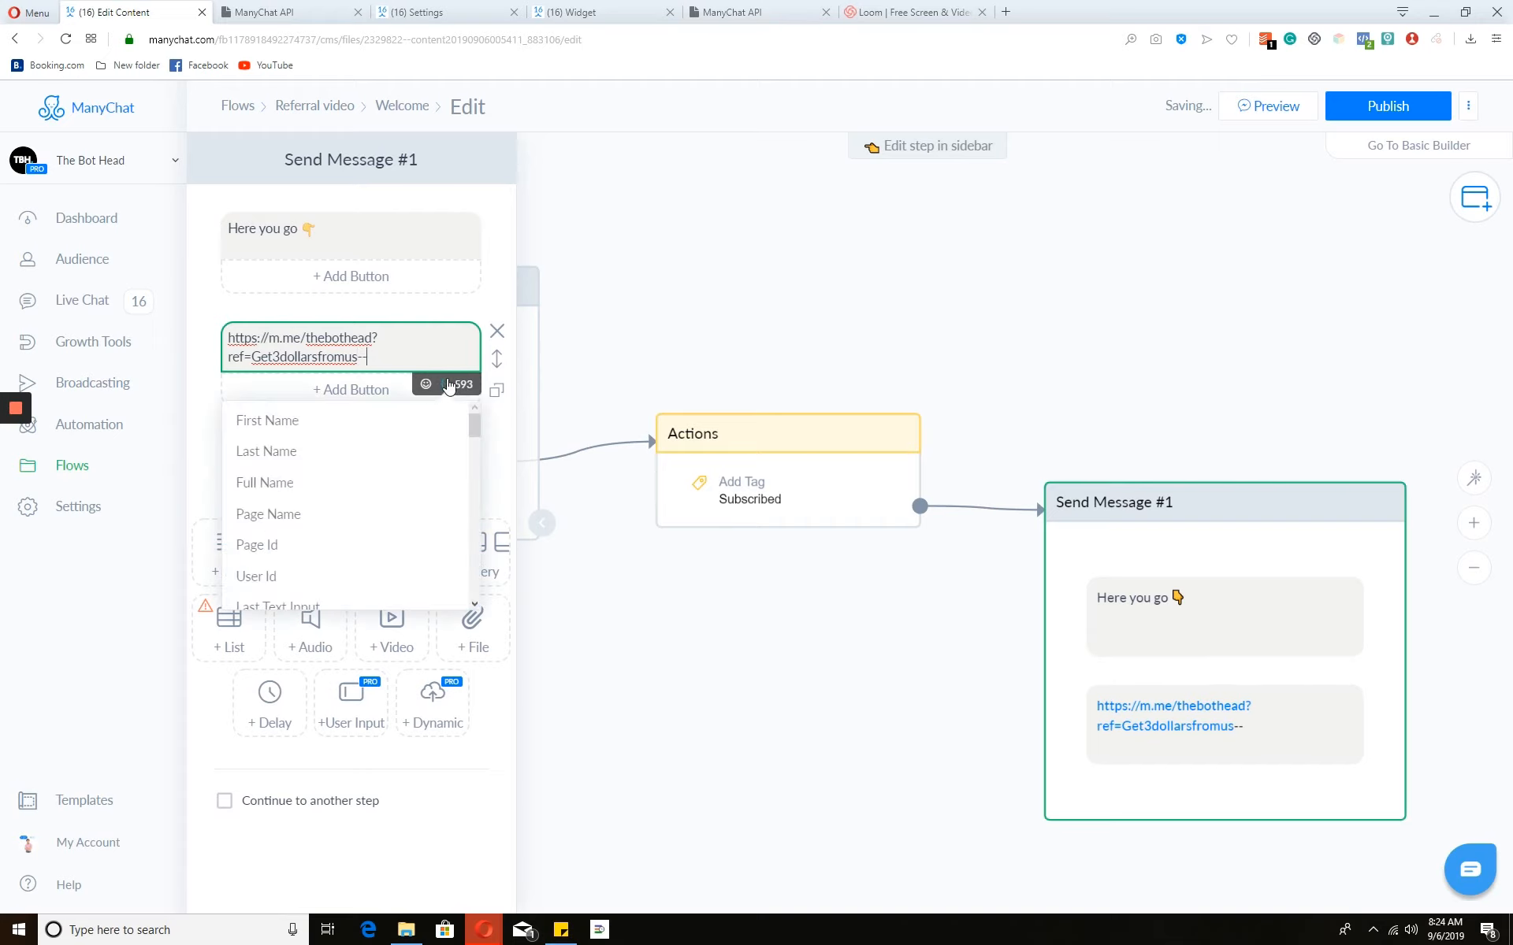
pyautogui.click(298, 584)
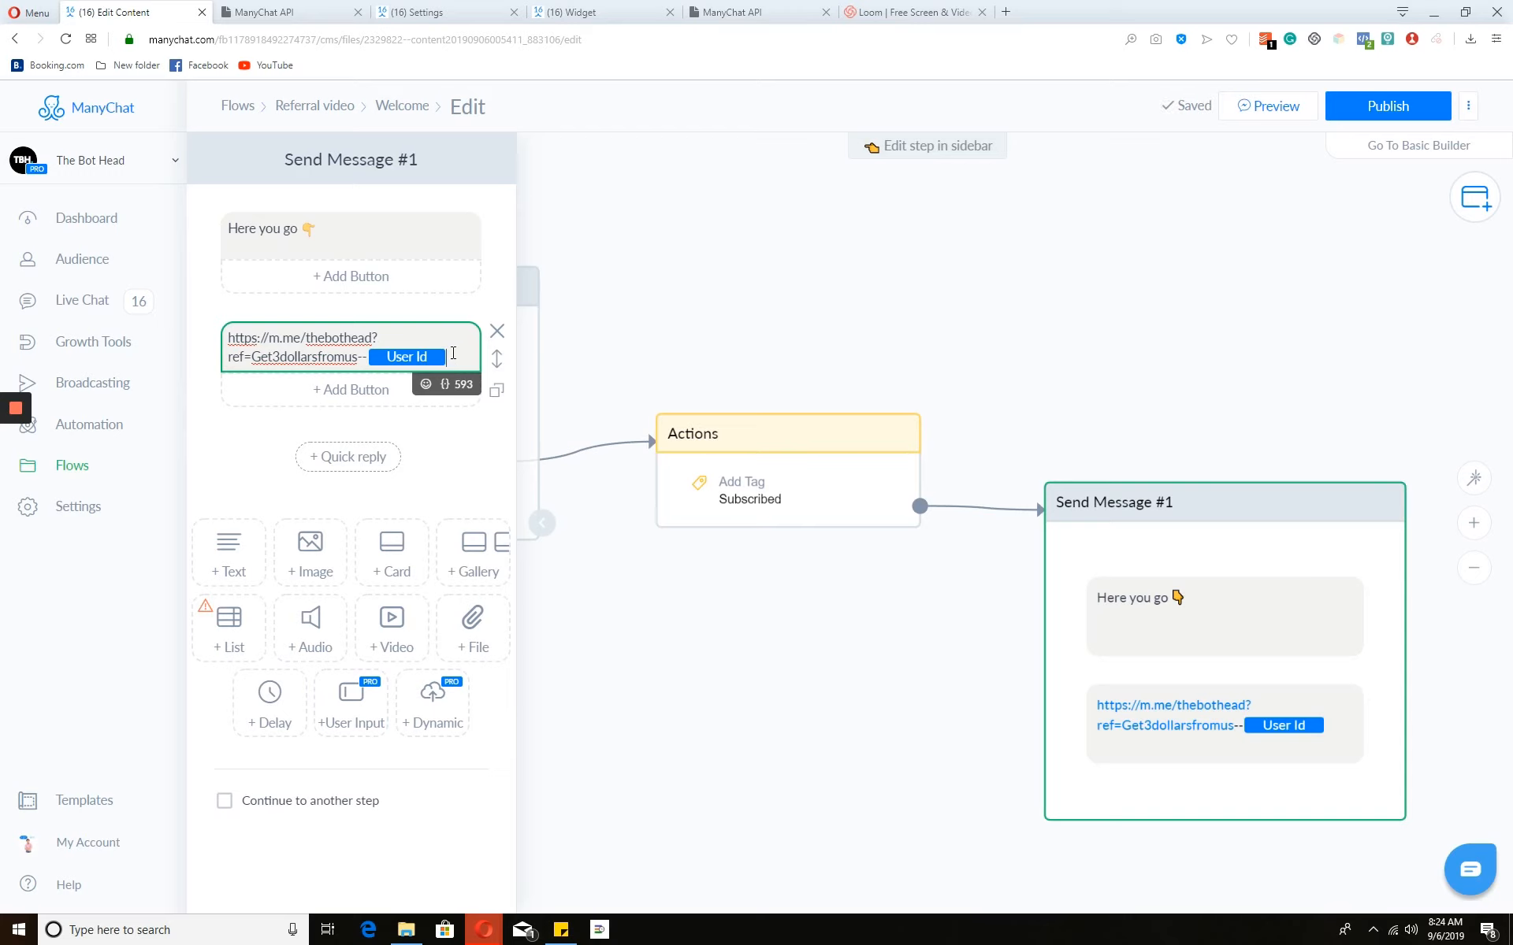
pyautogui.click(532, 11)
# - Open Growth Tool #42's opt-in actions flow for editing
pyautogui.click(378, 107)
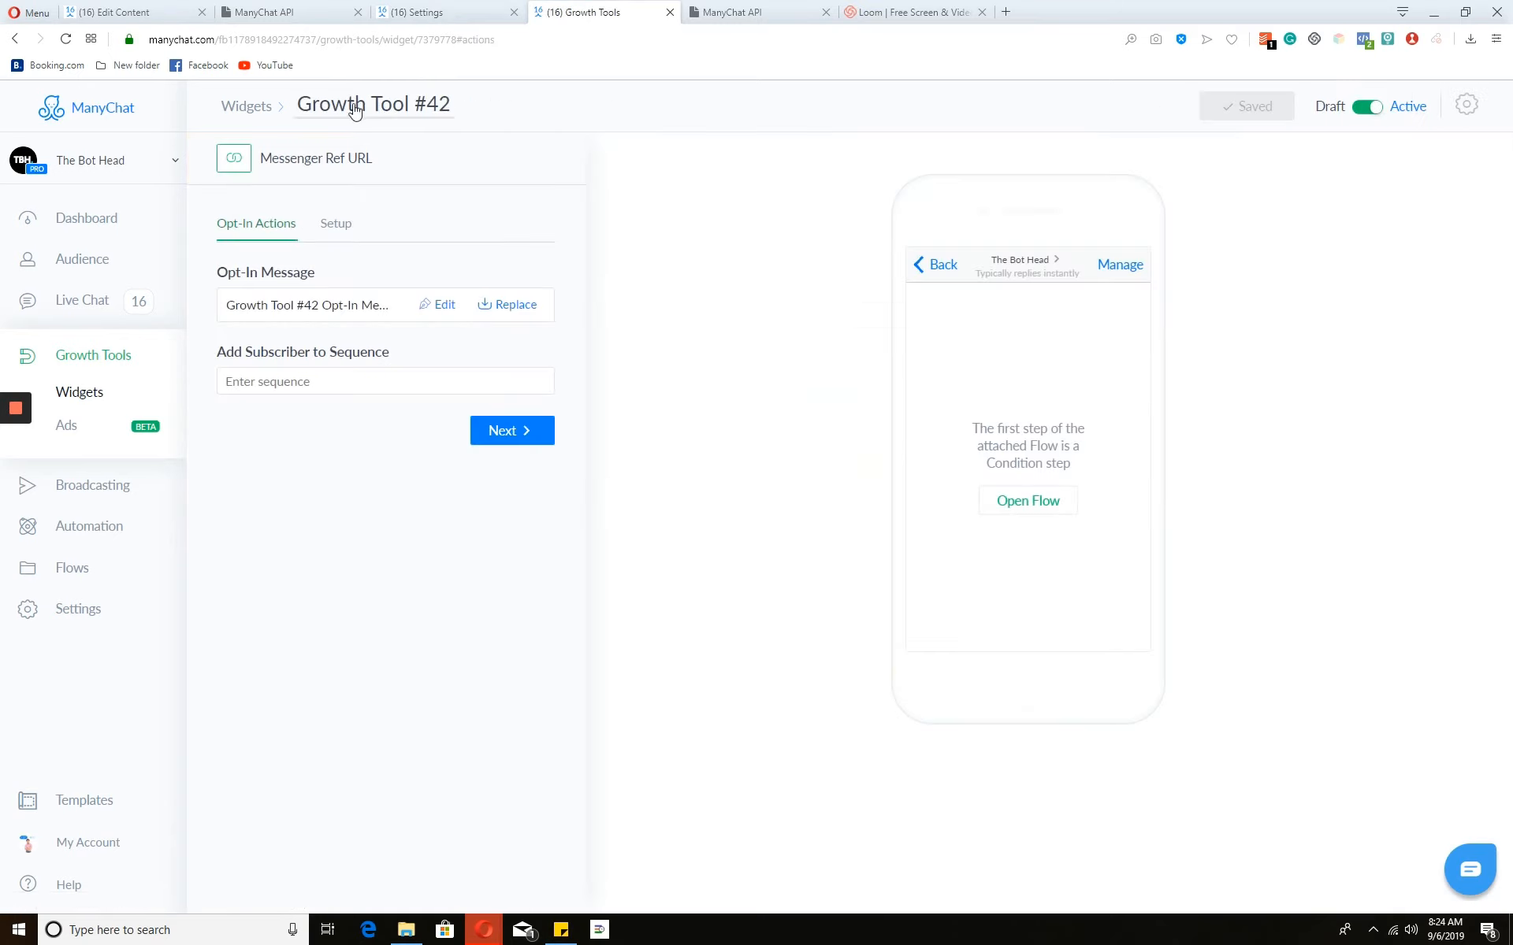
pyautogui.click(335, 223)
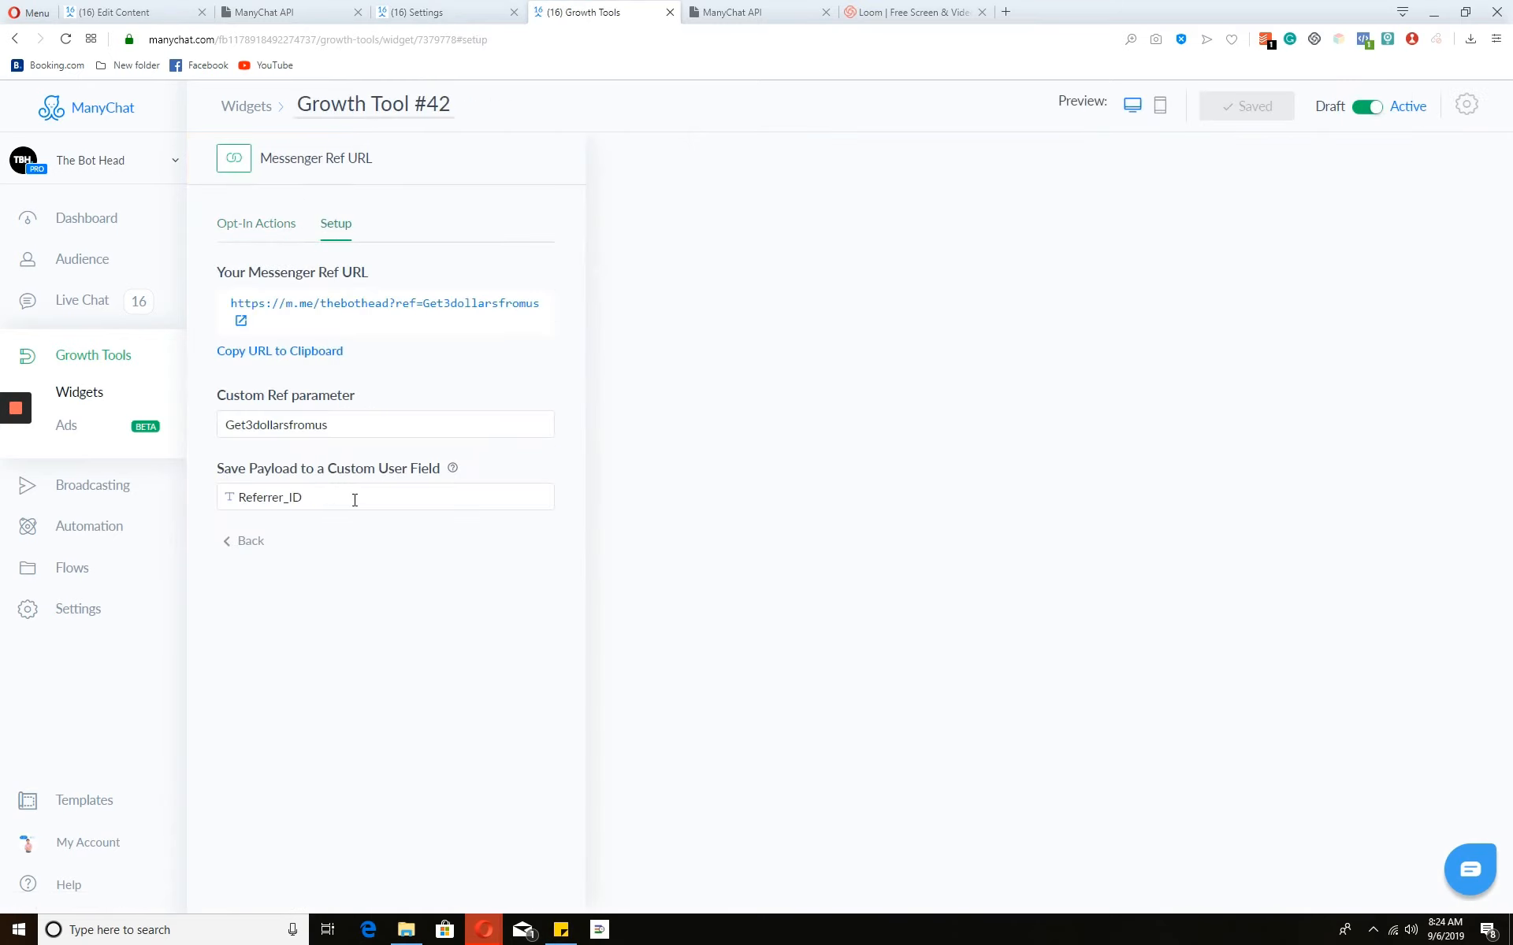
pyautogui.click(276, 230)
pyautogui.click(459, 307)
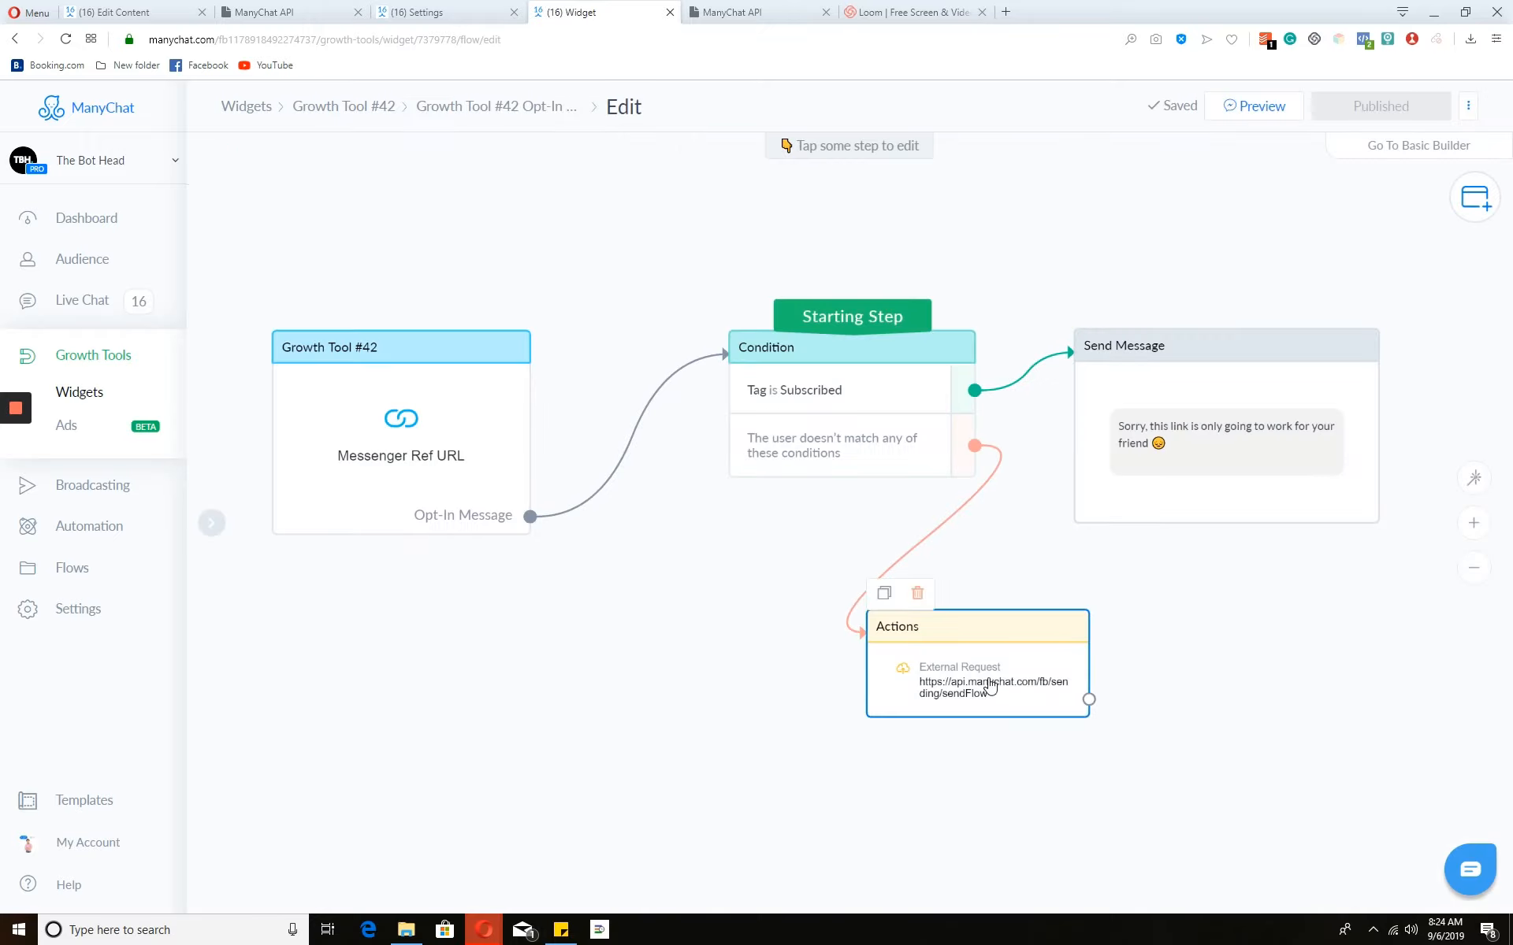
# - Review the External Request body, which sends Referrer_ID as subscriber_id
pyautogui.click(990, 685)
pyautogui.click(416, 271)
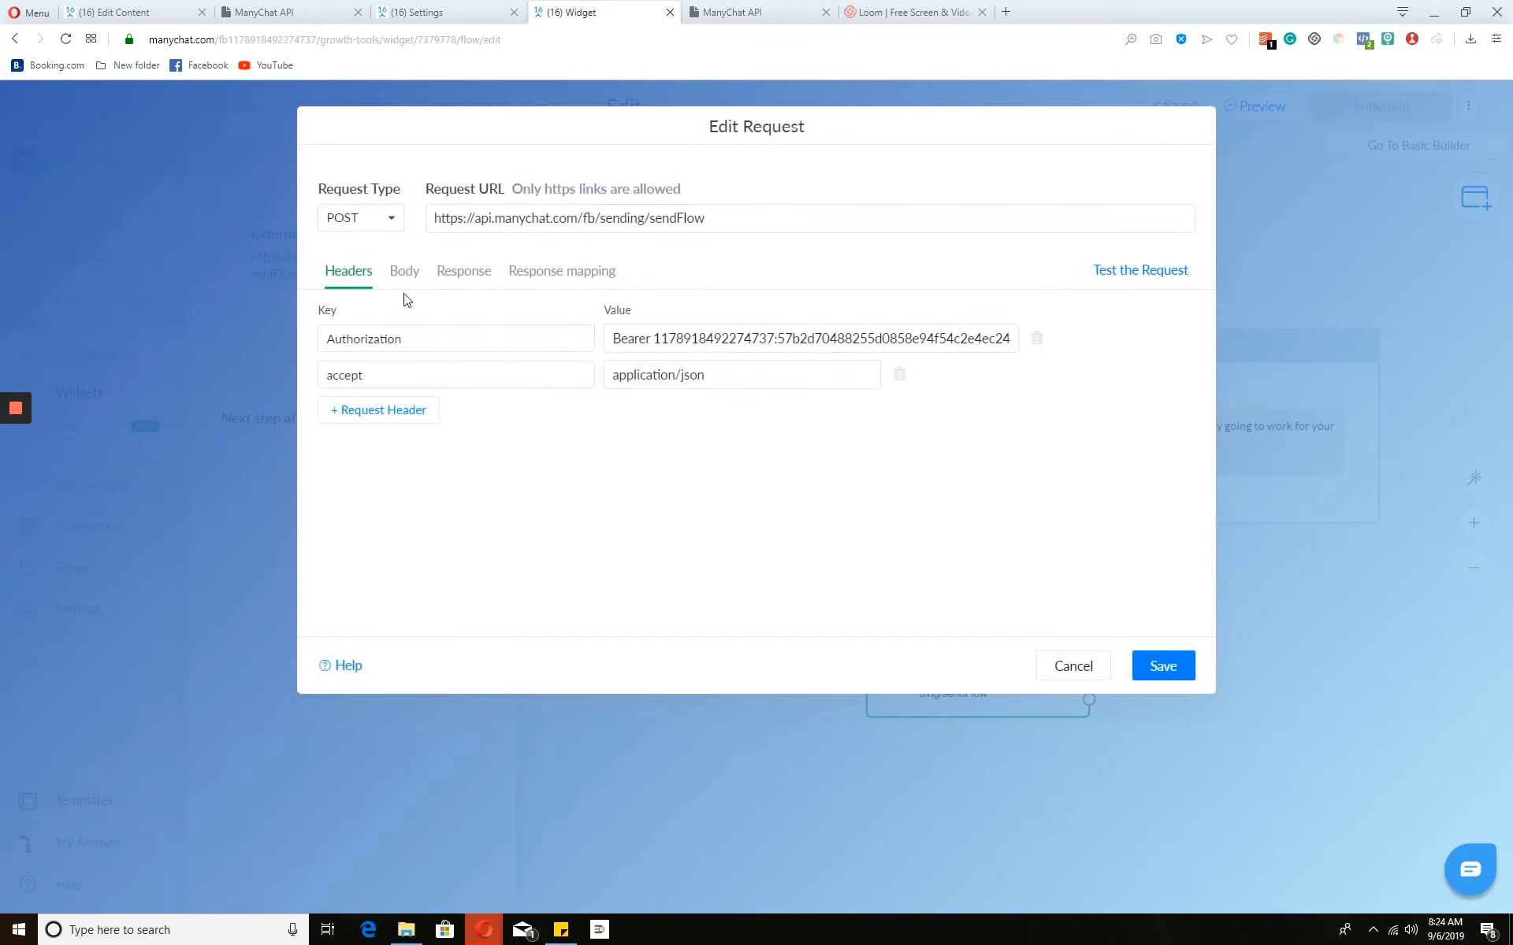
pyautogui.click(412, 282)
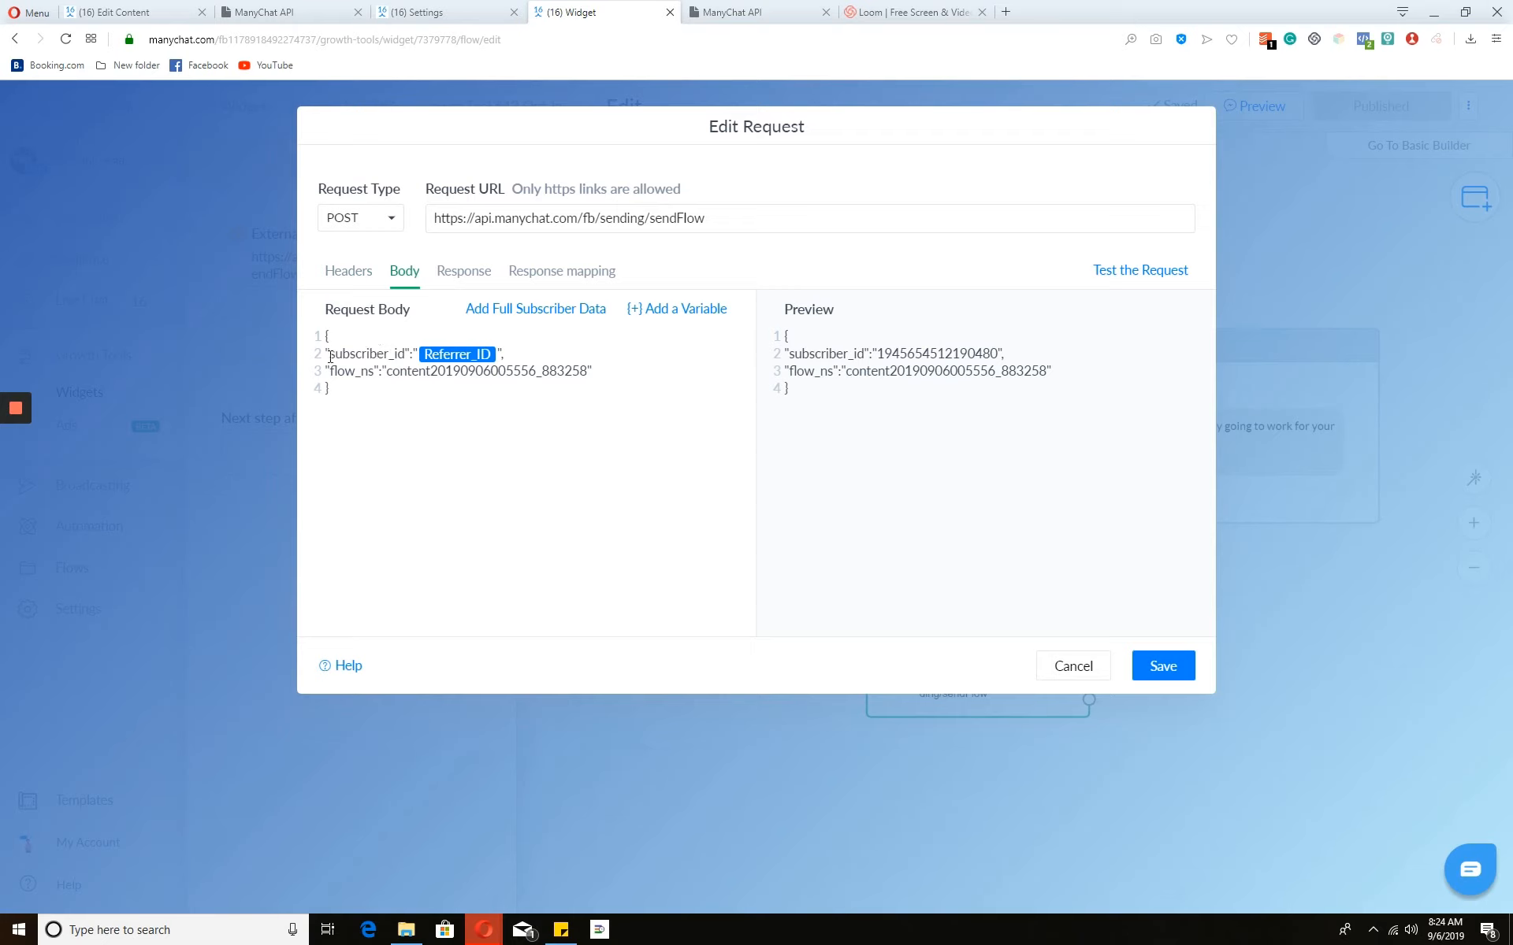
pyautogui.moveTo(342, 356); pyautogui.dragTo(449, 367)
pyautogui.click(413, 376)
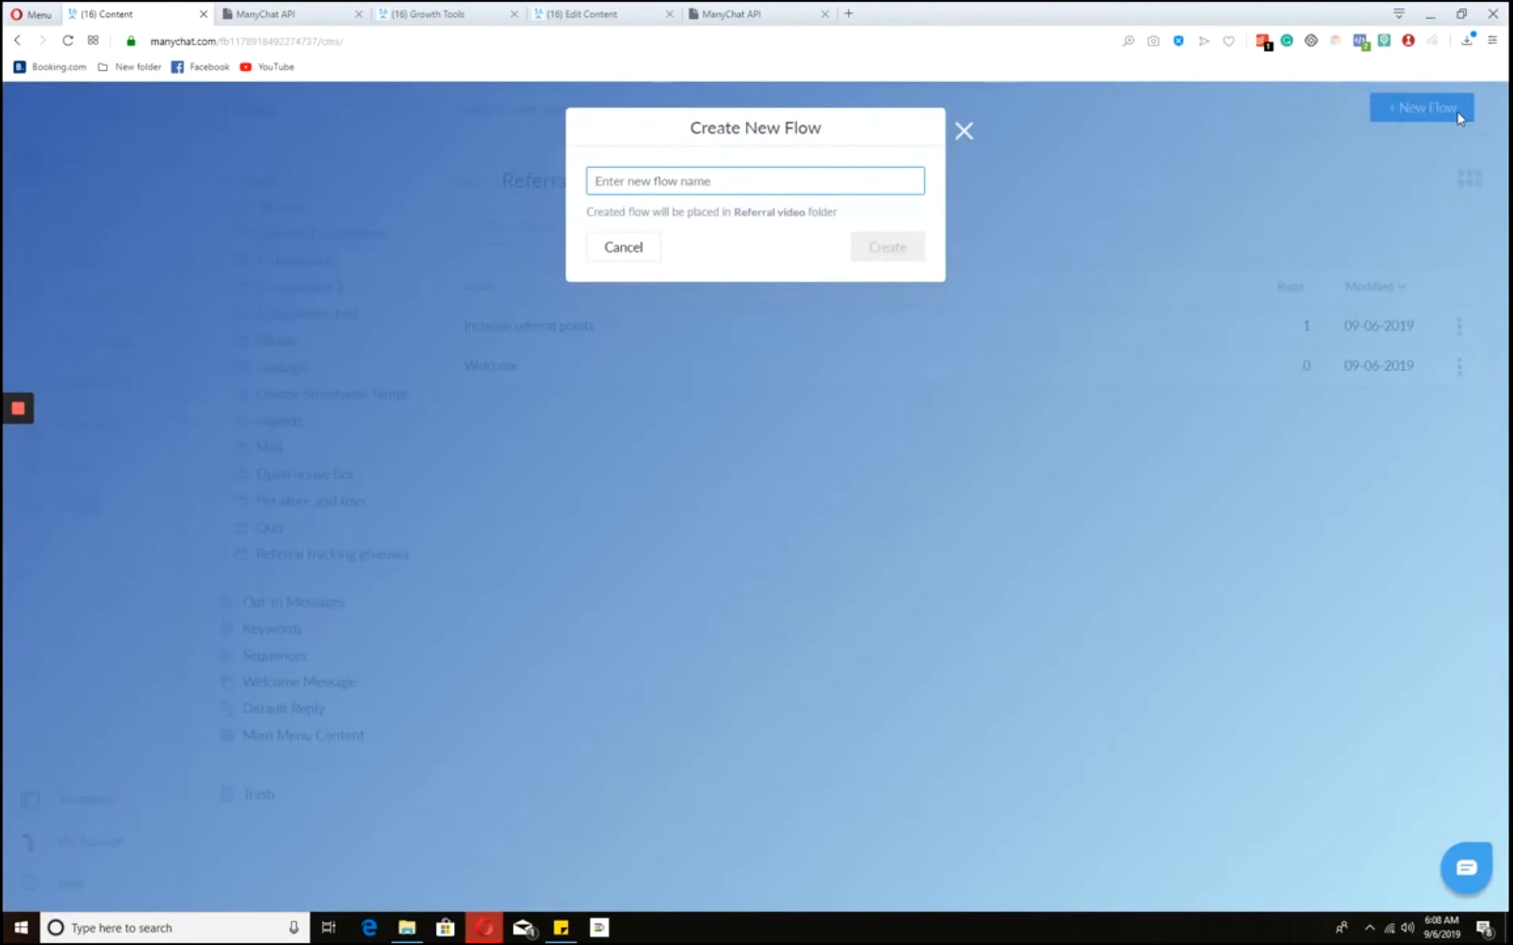
# - Create the Reward flow with a message saying a friend joined and offering a $3 coupon
pyautogui.write('Reward')
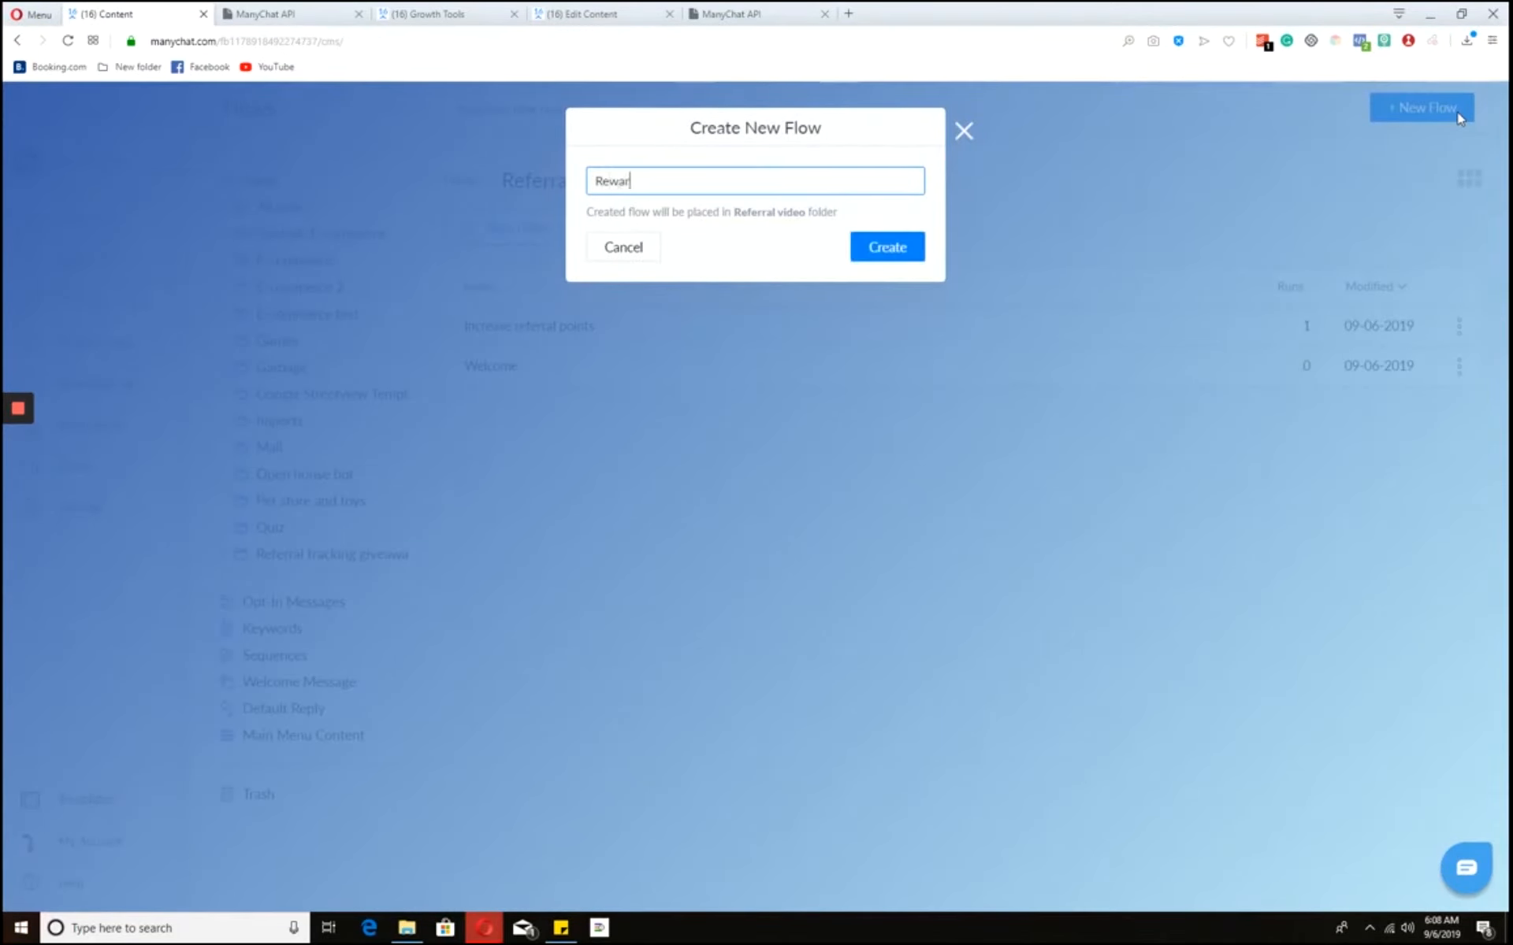
pyautogui.press('Return')
pyautogui.write('Hola! A')
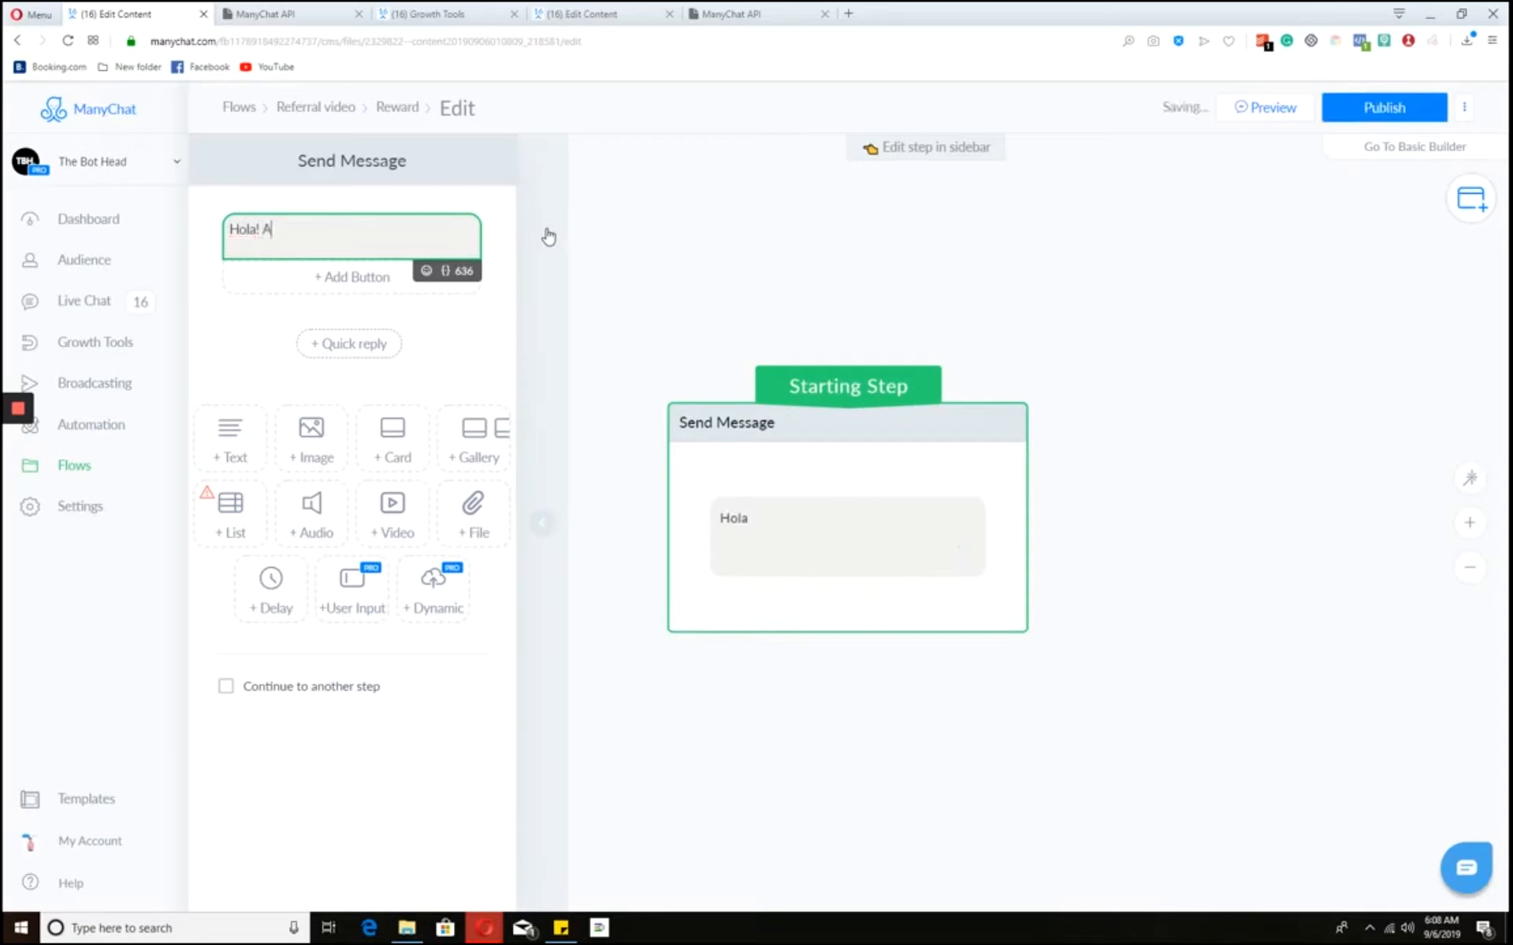
pyautogui.write(' friend of yours just joined our prog')
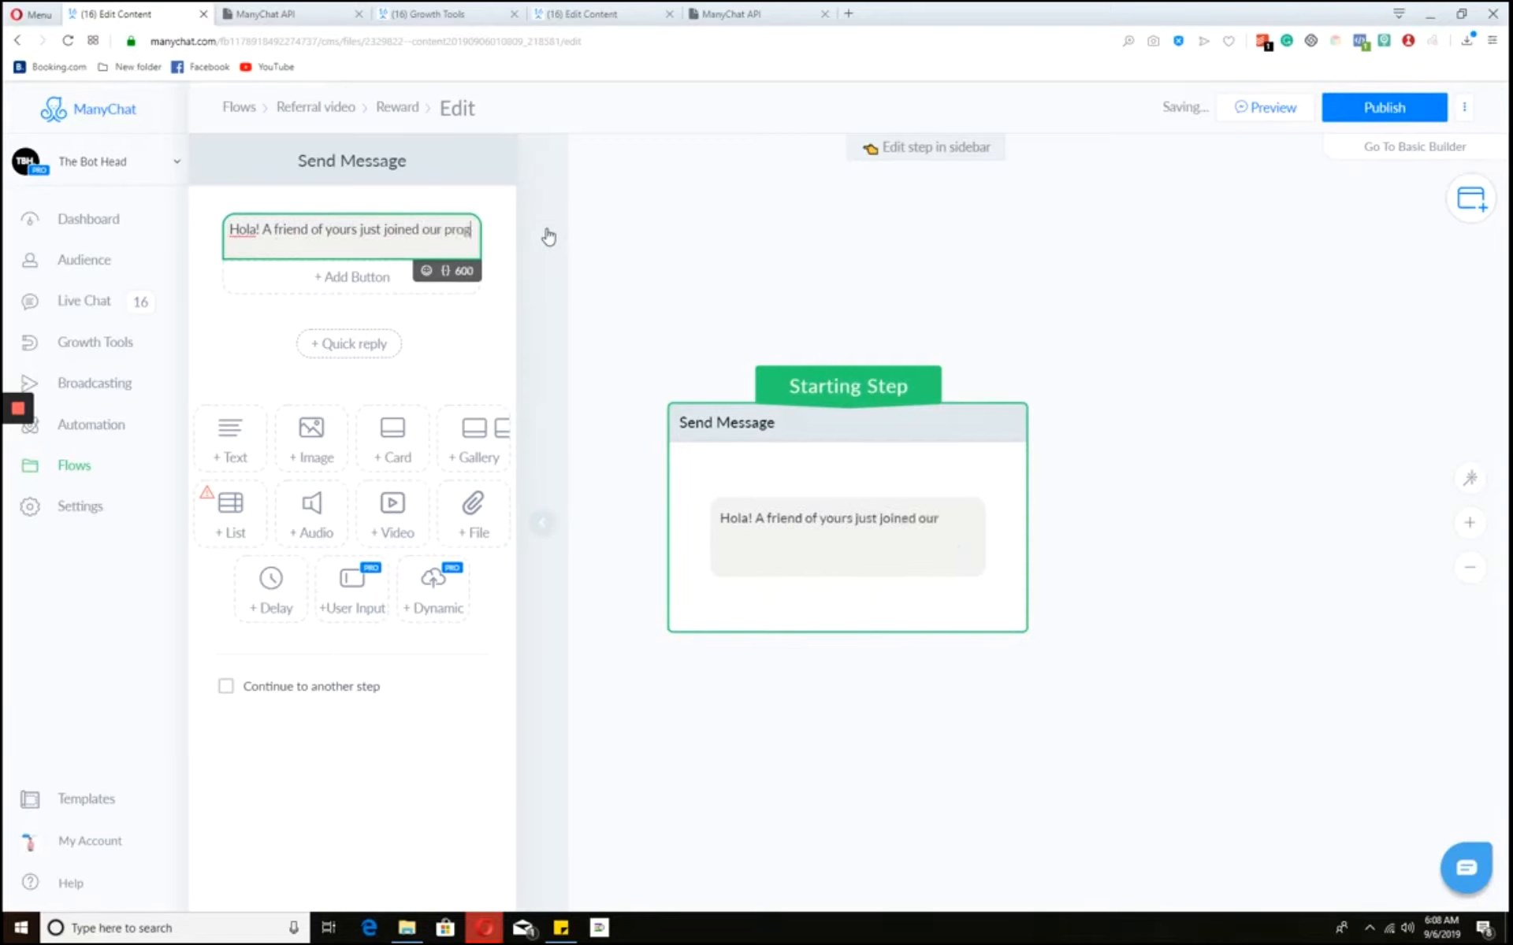
pyautogui.write("ram. Here's a $3 coupon for")
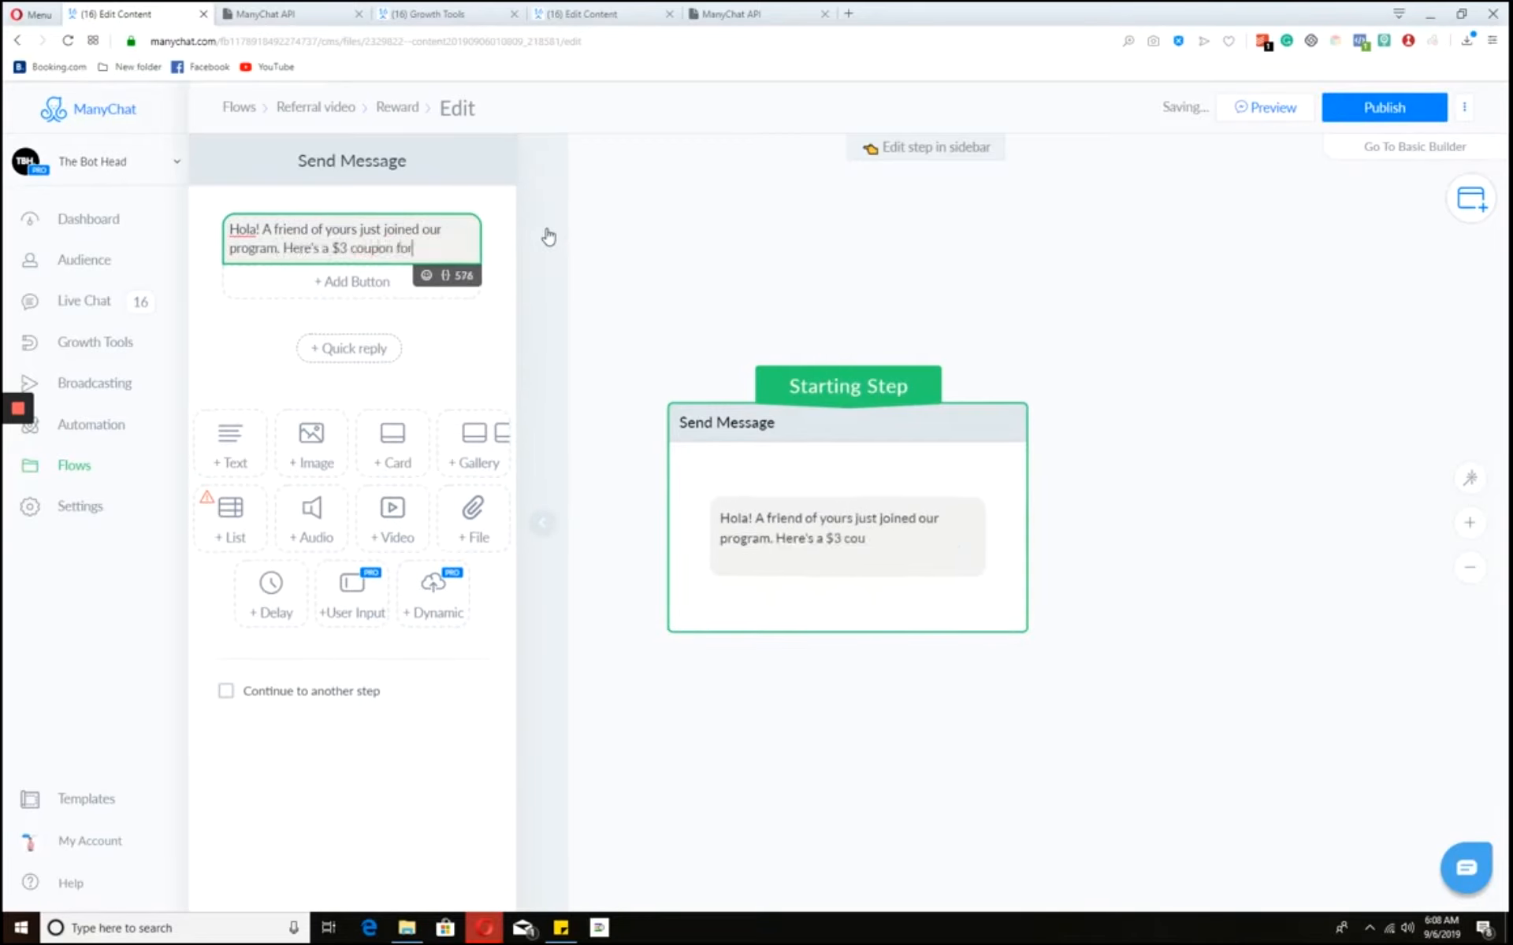
pyautogui.write(' you which you can use at our restaura')
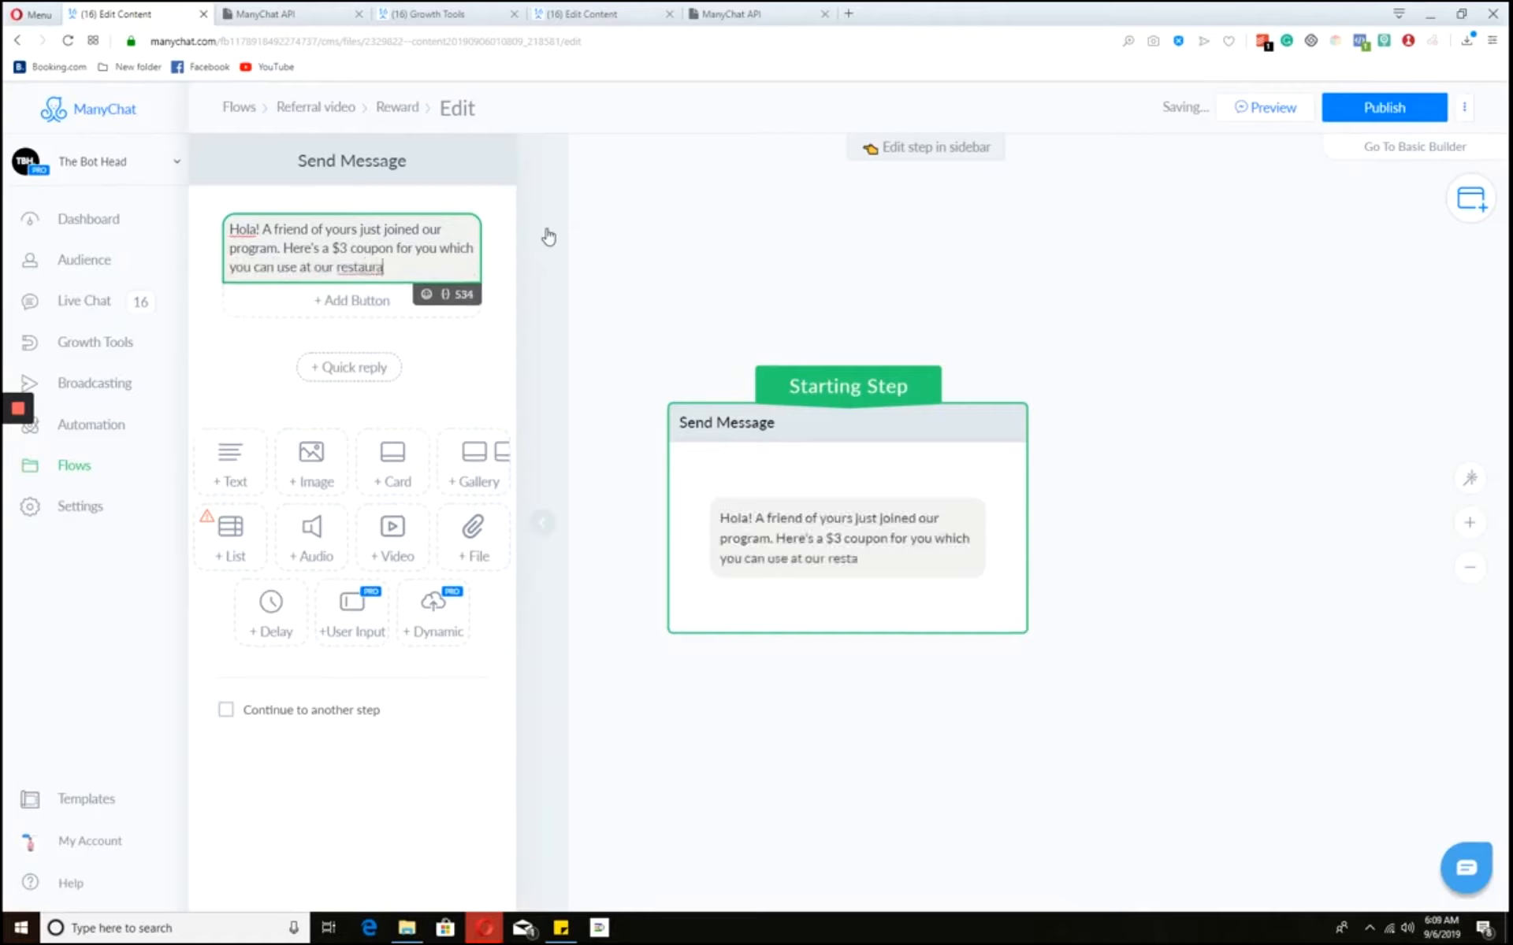
pyautogui.write('nt. Just show your phone at the restaurant to recieve it')
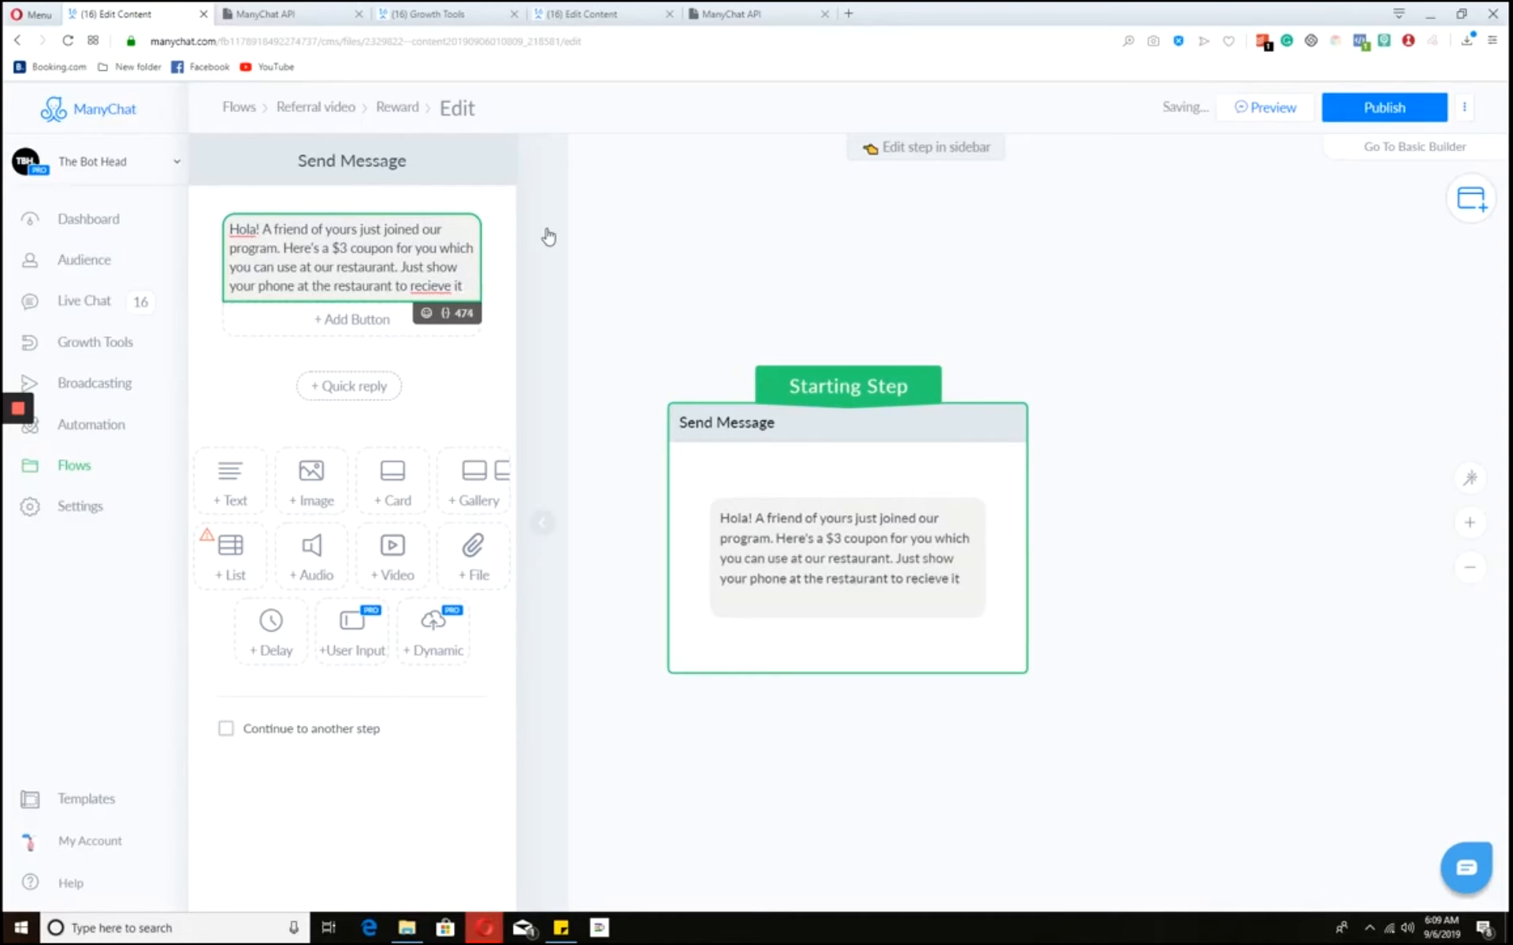
# - Correct 'recieve' to 'receive', keep 'Hola', and end the message with a period
pyautogui.rightClick(431, 291)
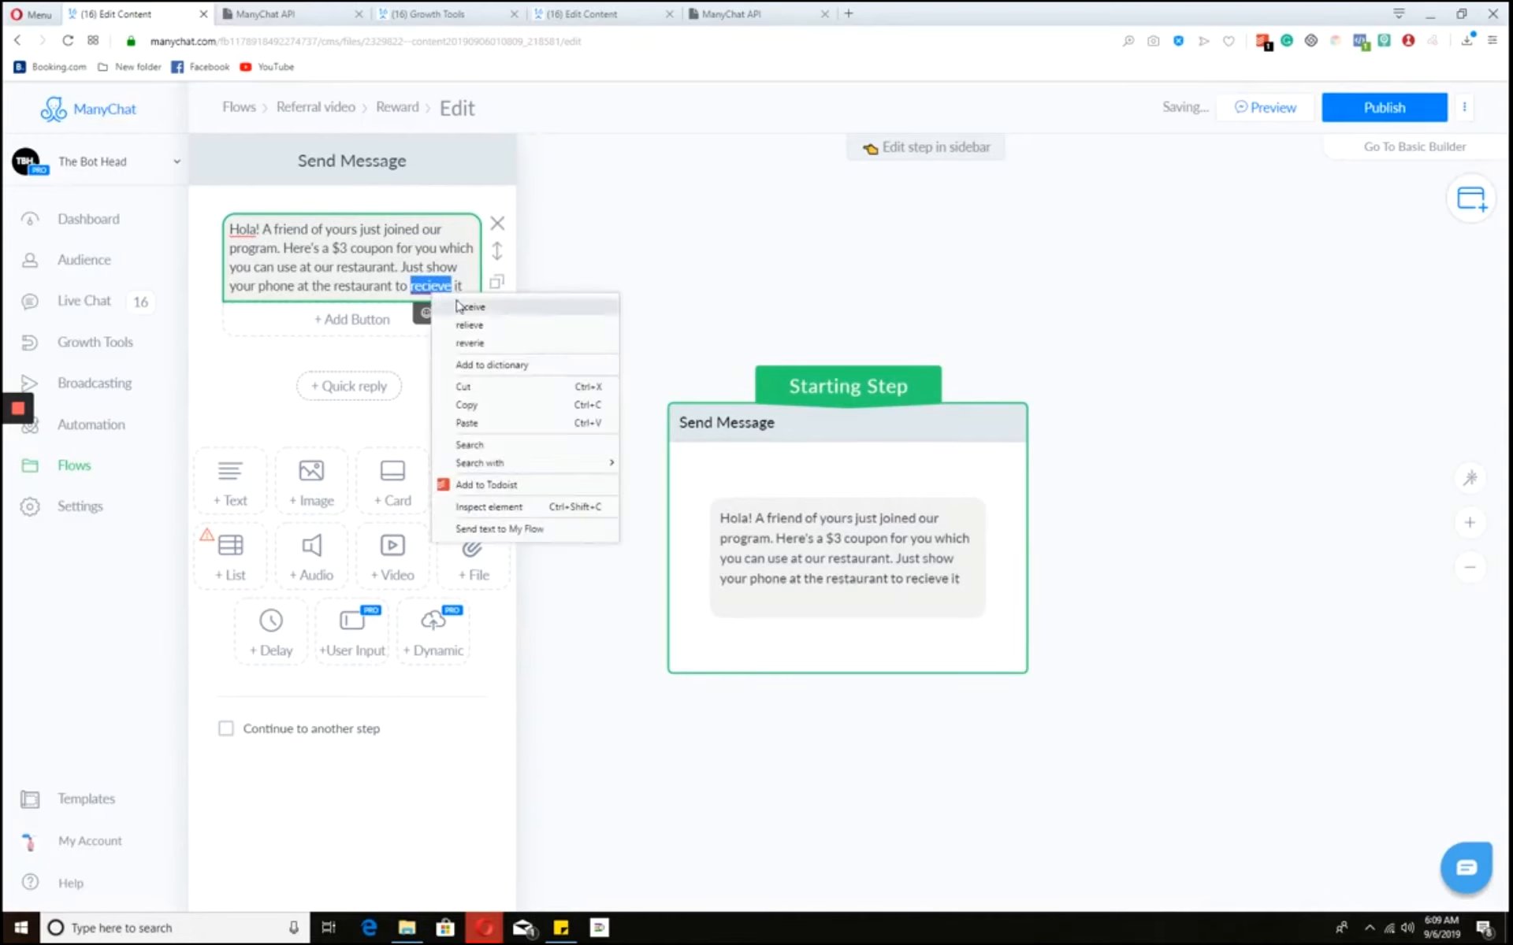
pyautogui.click(453, 306)
pyautogui.rightClick(243, 235)
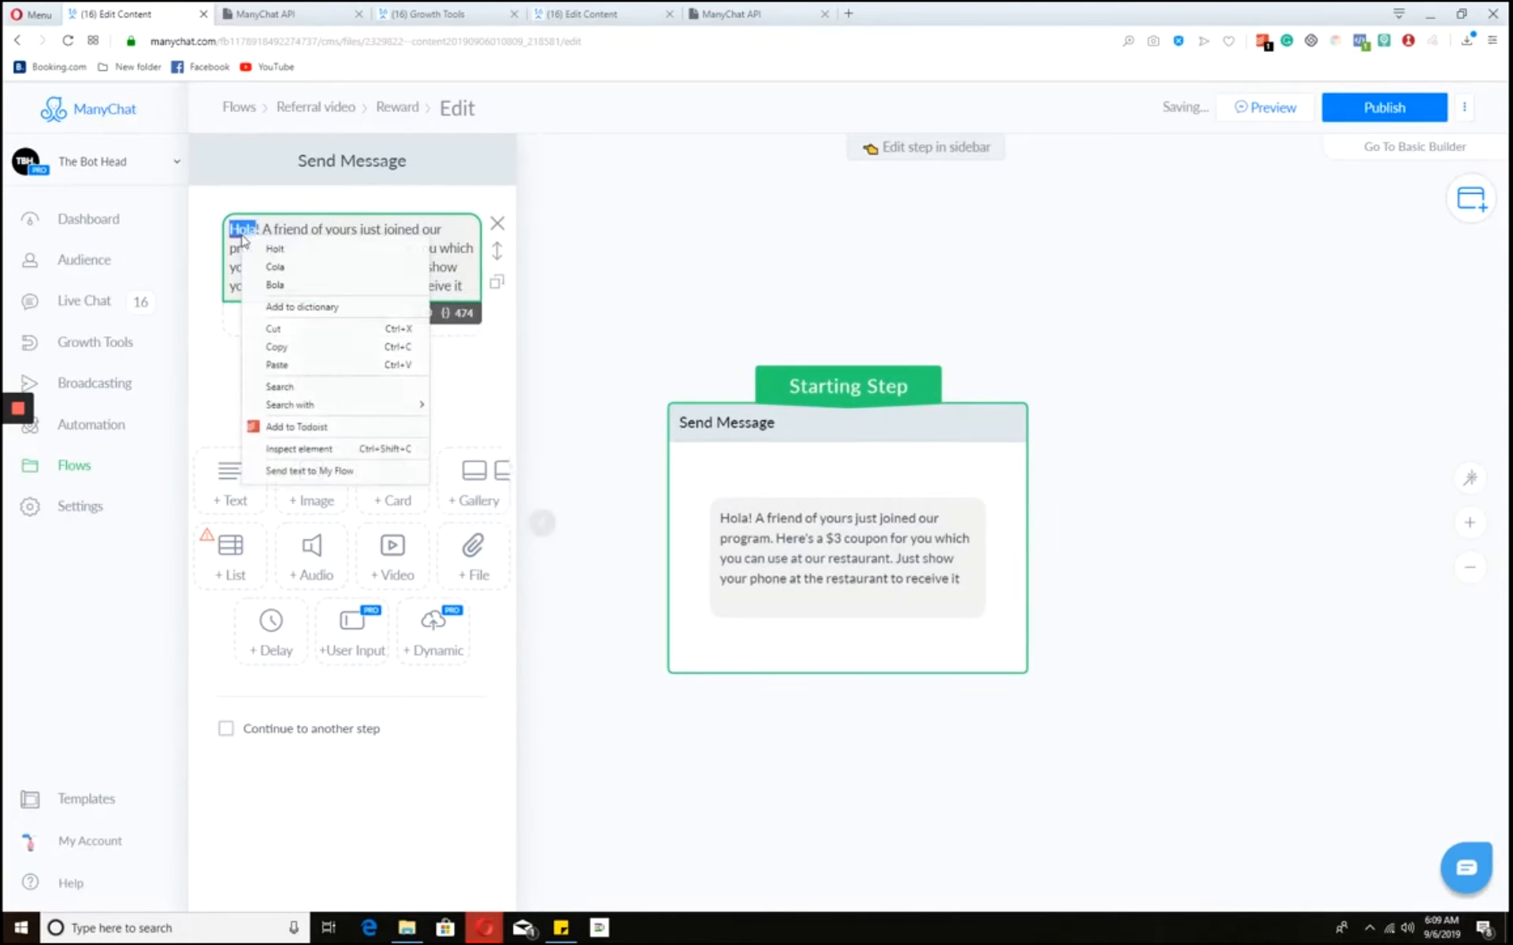
pyautogui.click(334, 236)
pyautogui.click(474, 288)
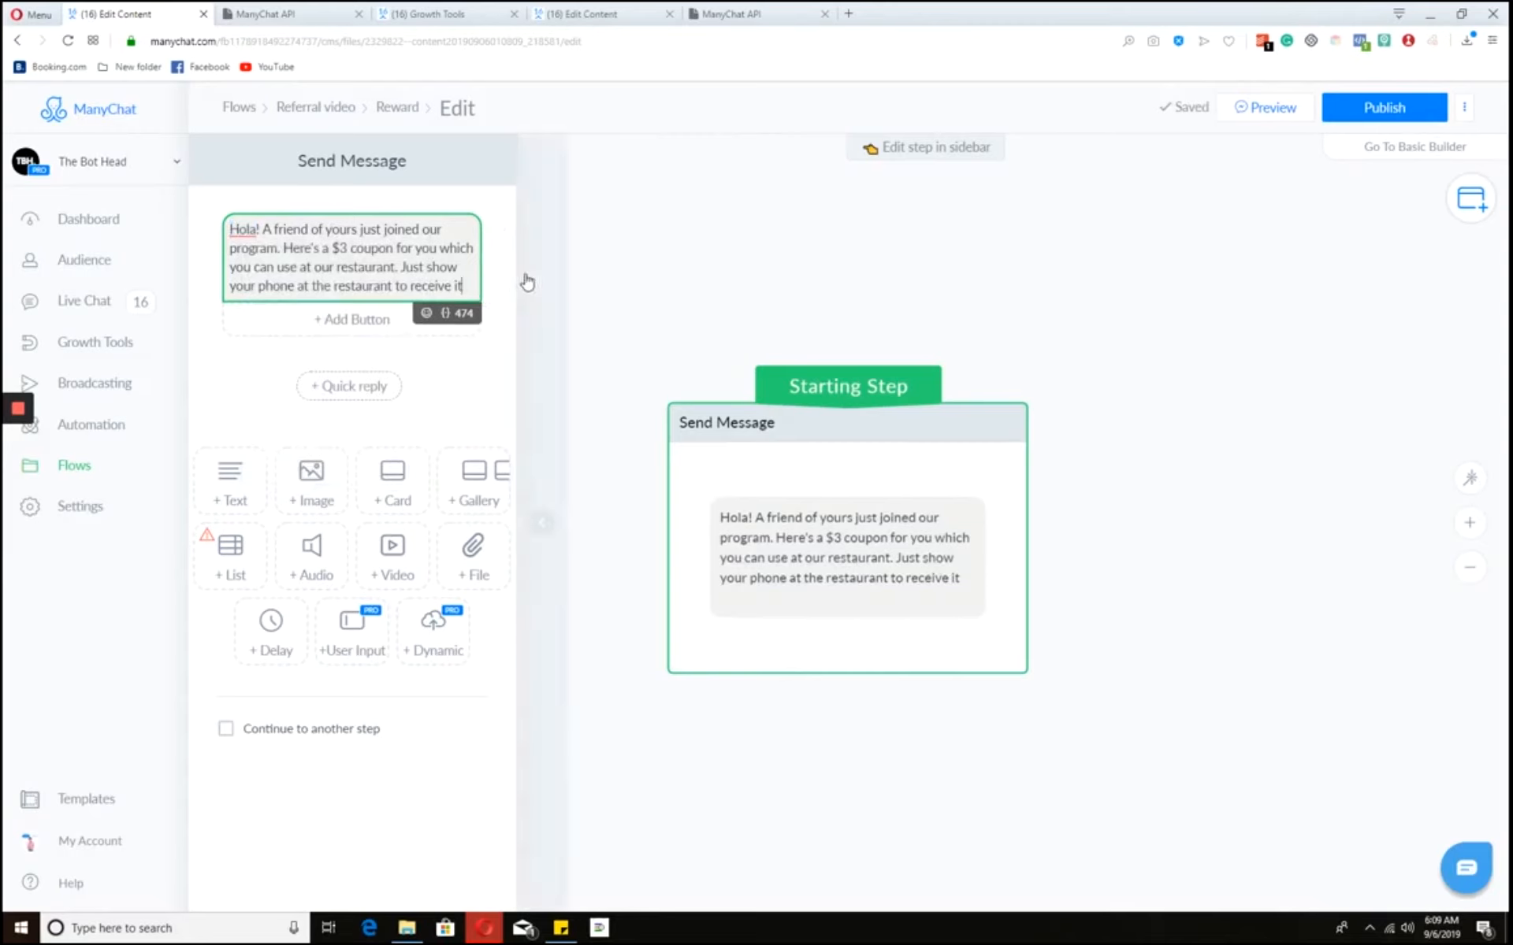
pyautogui.write('.')
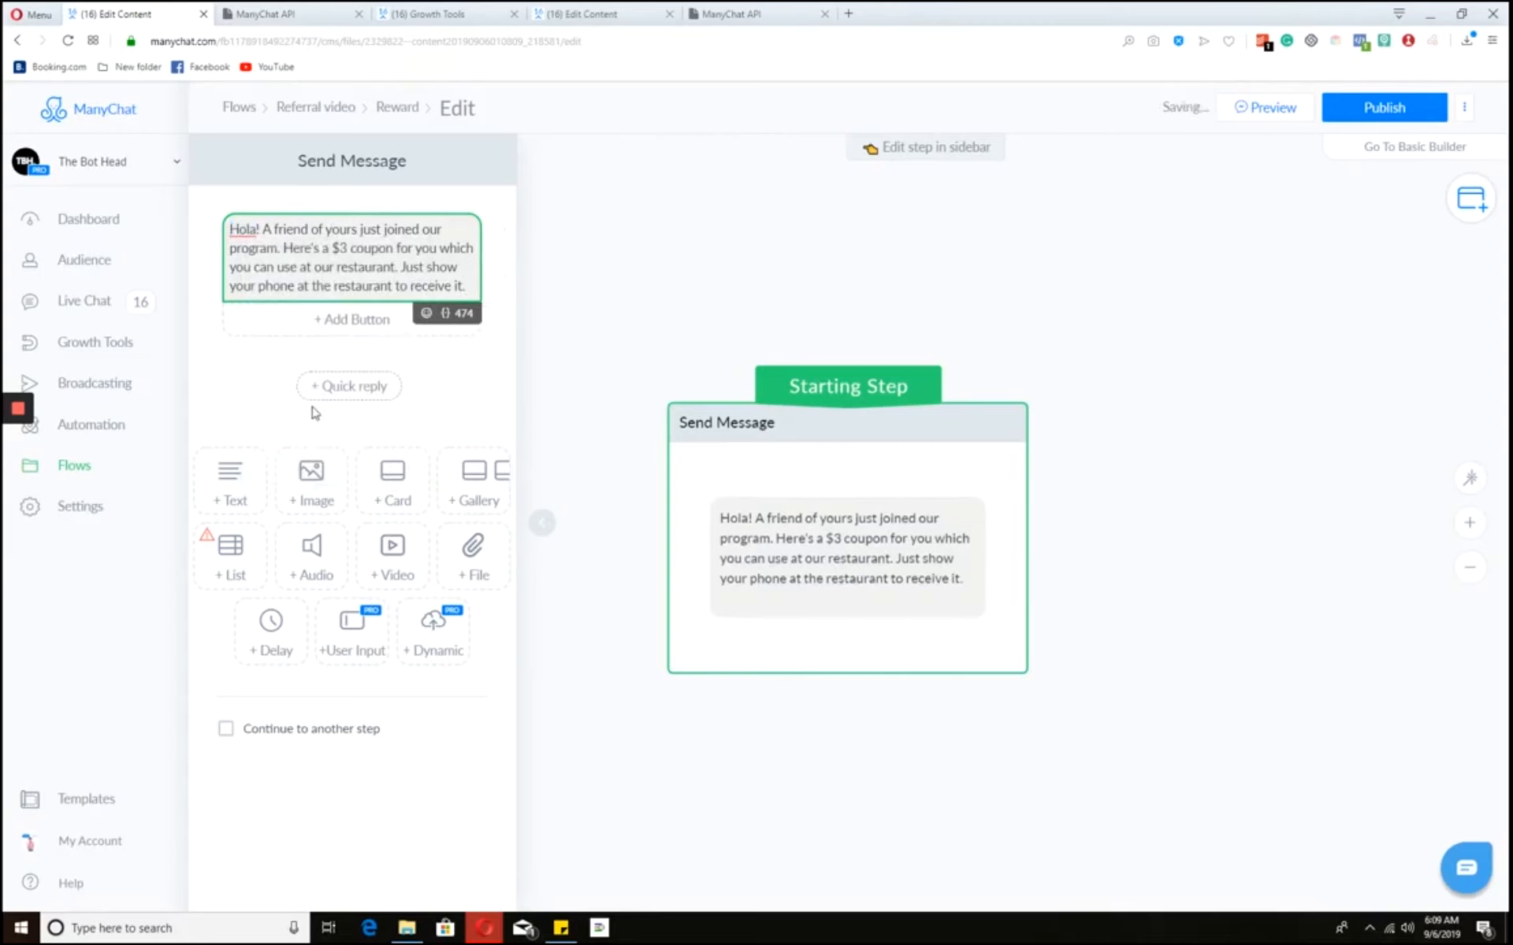
# - Add a card with the $3.png image, title 'Gimme my cupcake!' and subtitle 'Show this to your waiter'
pyautogui.click(394, 484)
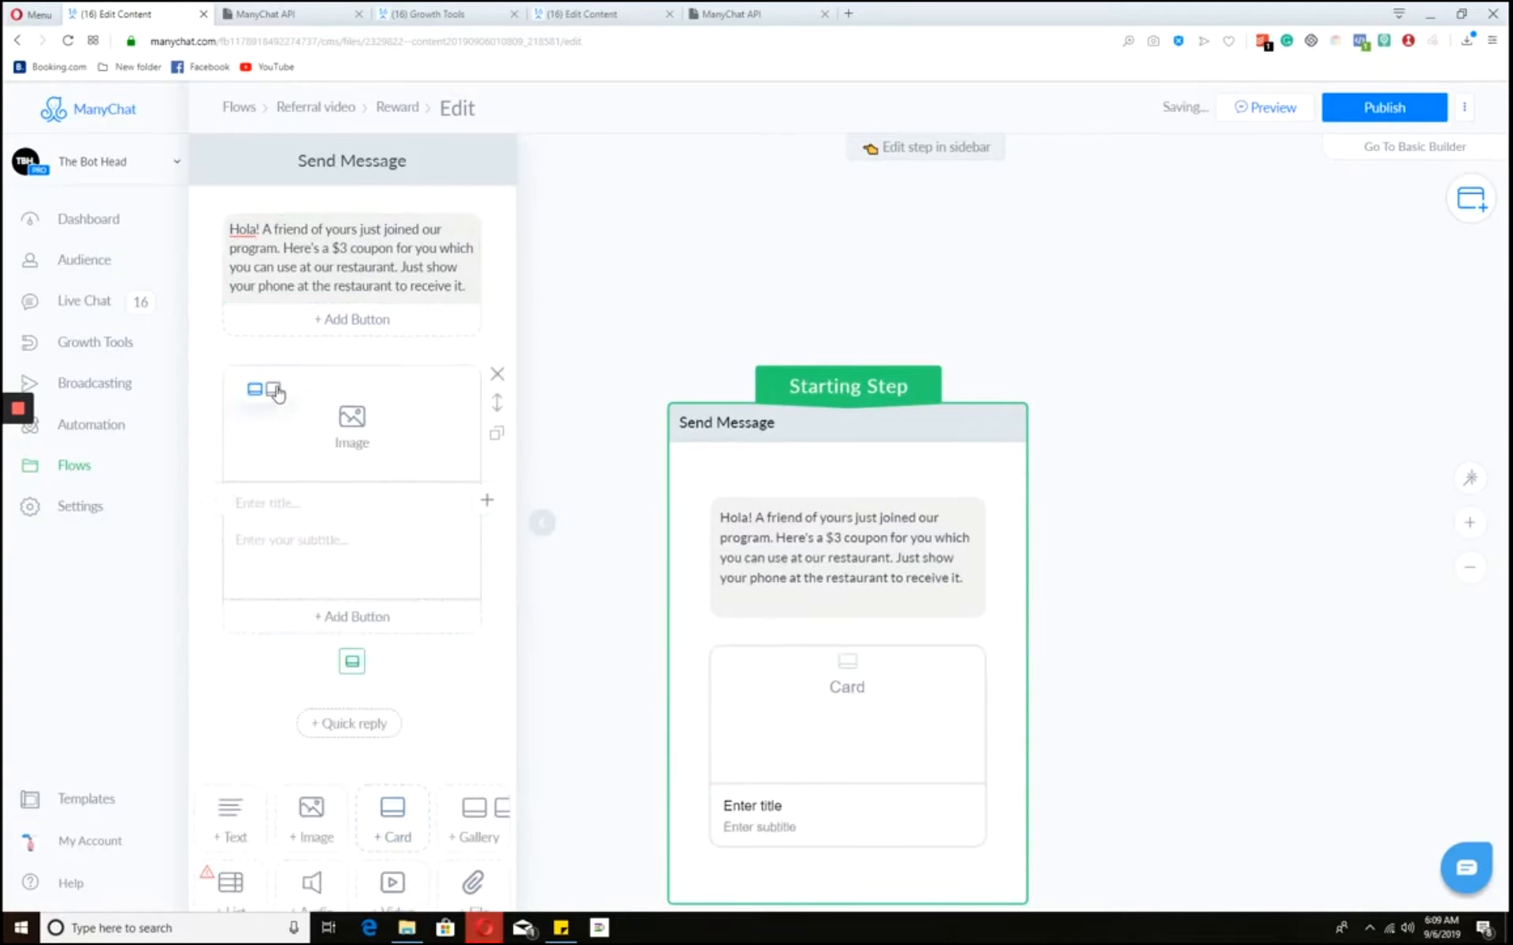
pyautogui.click(1466, 40)
pyautogui.moveTo(1296, 103); pyautogui.dragTo(280, 497)
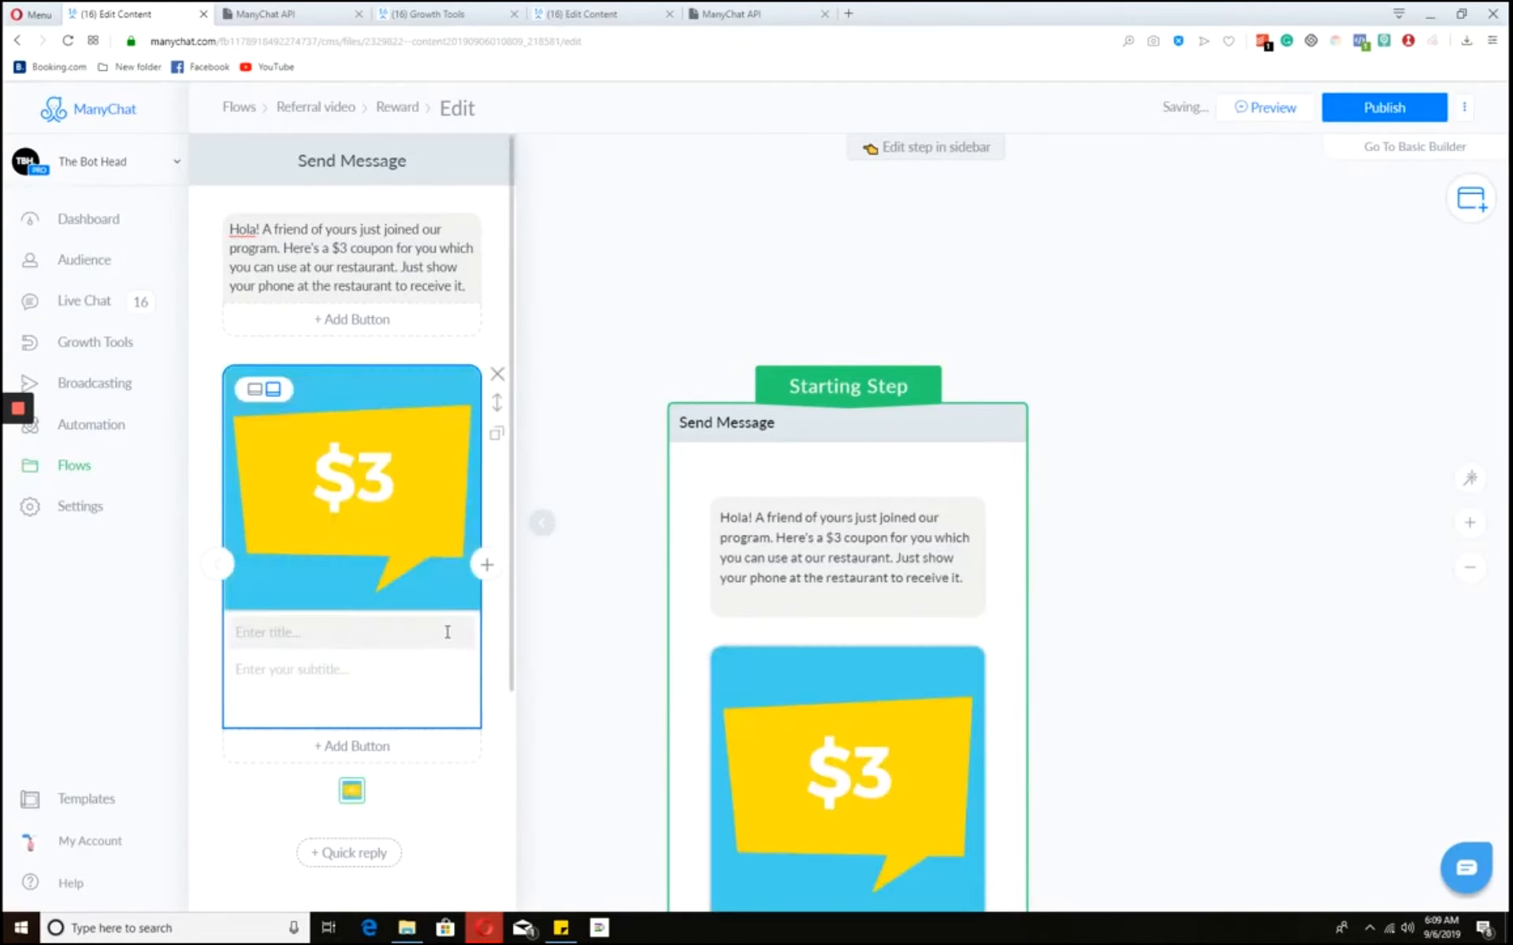
pyautogui.click(447, 632)
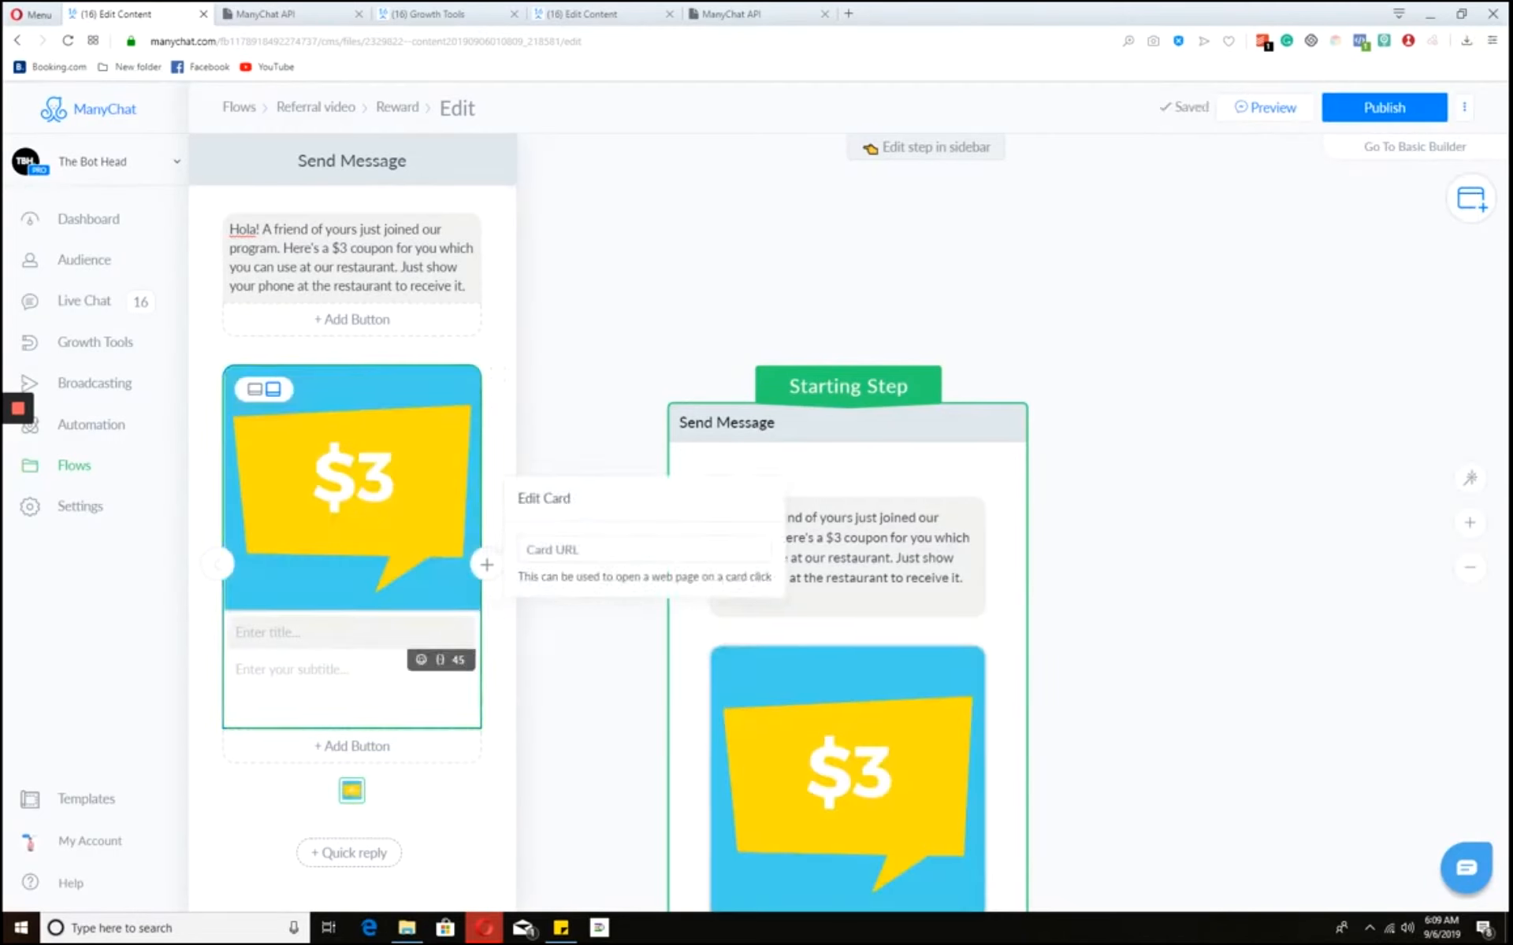
pyautogui.write('Gimme my cupcake!')
pyautogui.press('Tab')
pyautogui.write('Show this')
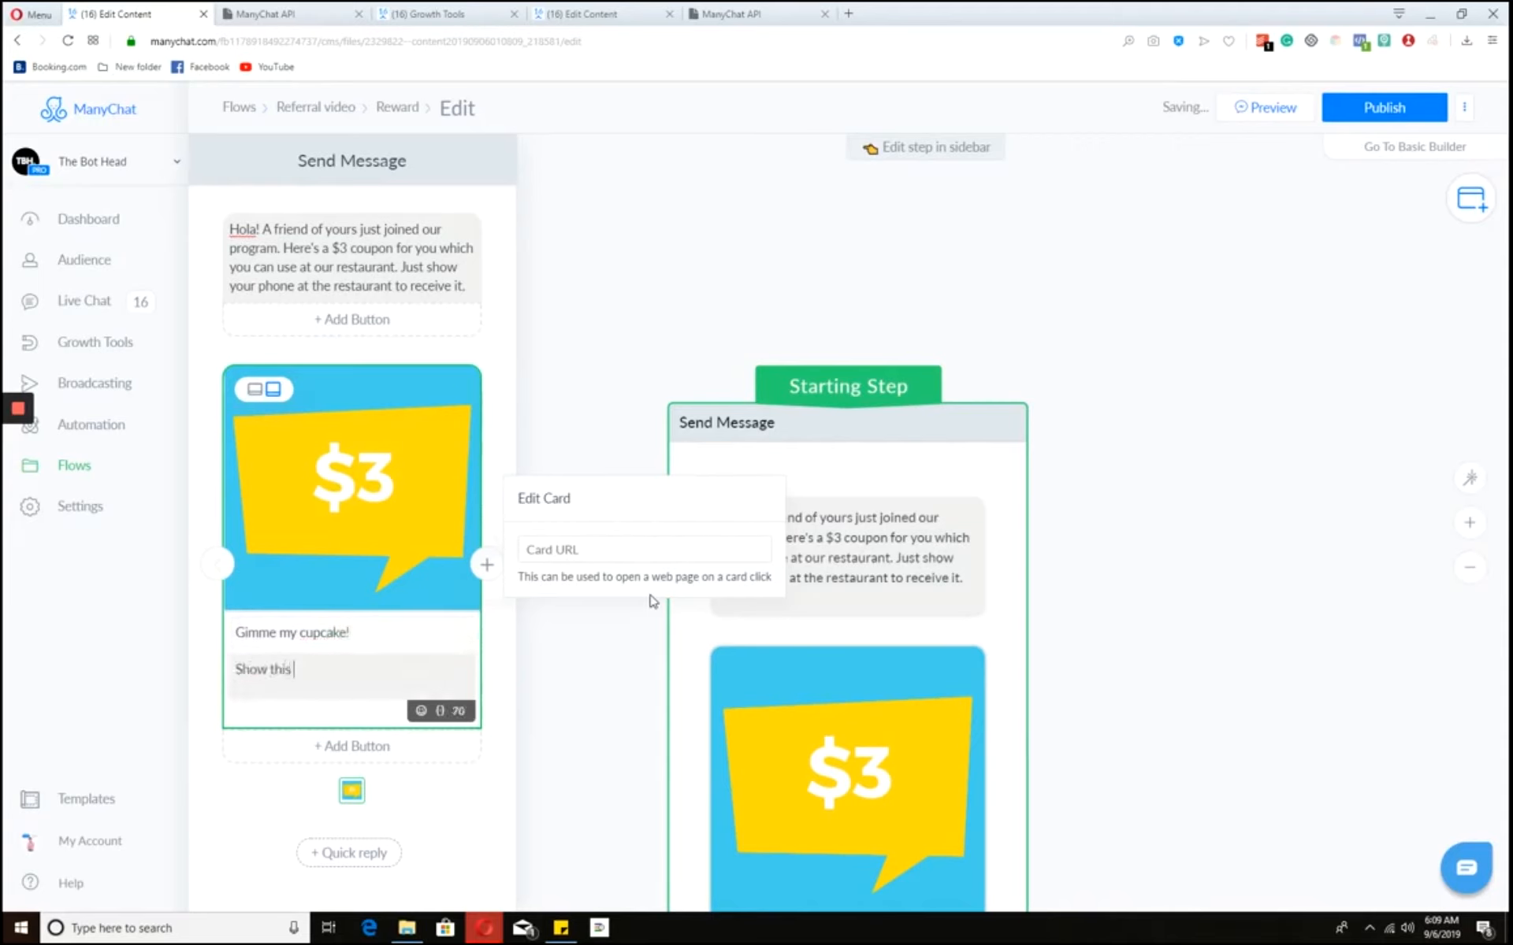
pyautogui.write(' to your waiter')
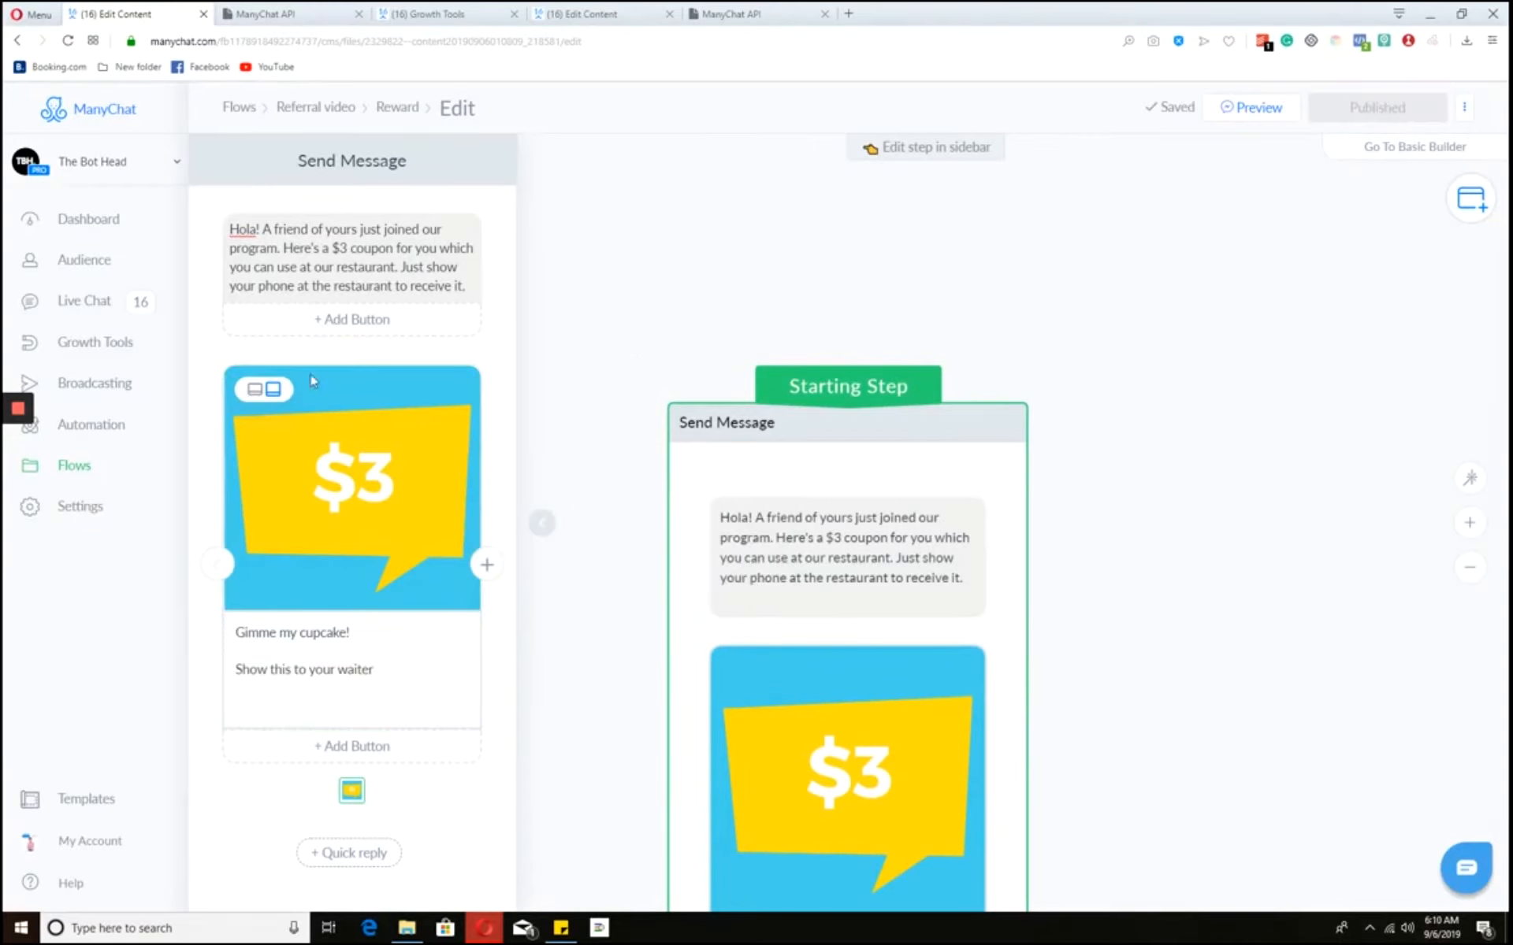
pyautogui.click(120, 429)
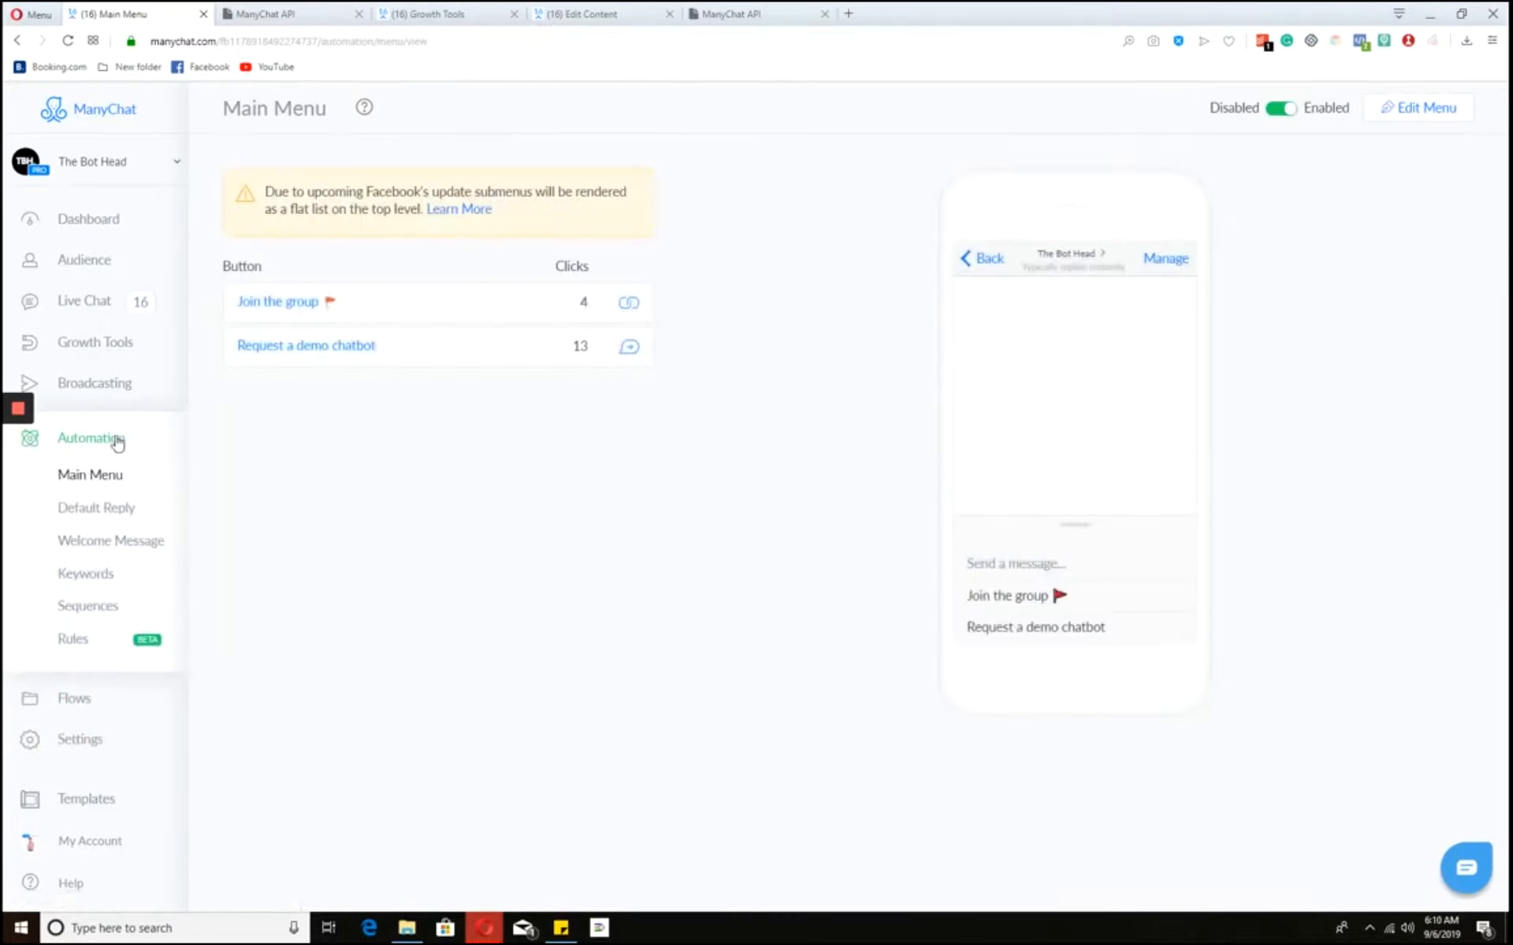
# - Create a new custom rule triggered by a custom field value change
pyautogui.click(73, 638)
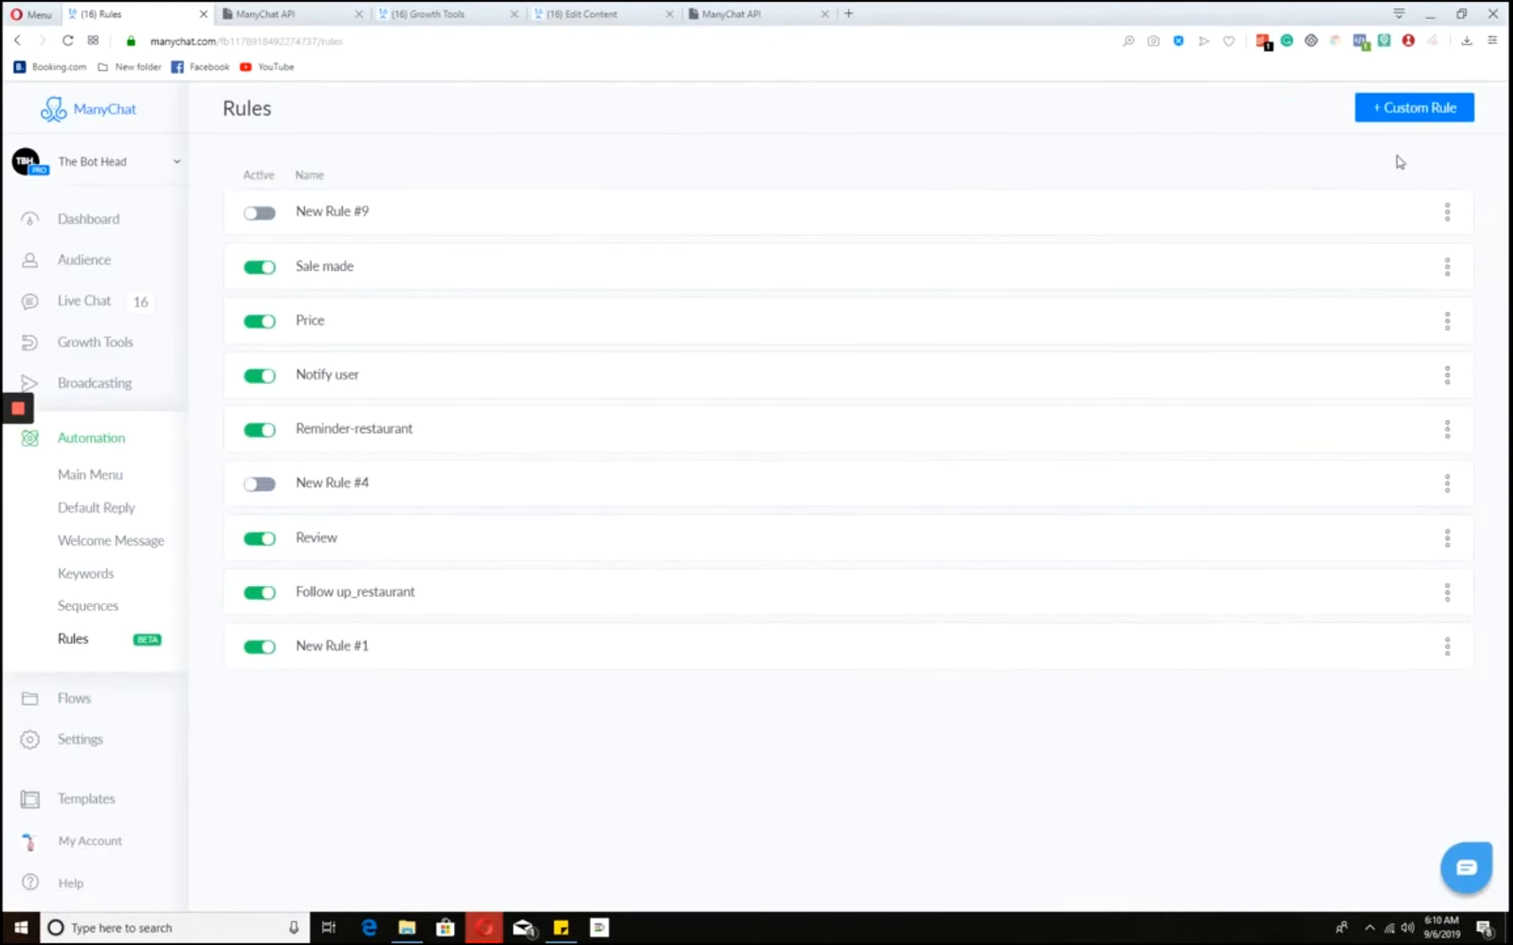
pyautogui.click(1394, 108)
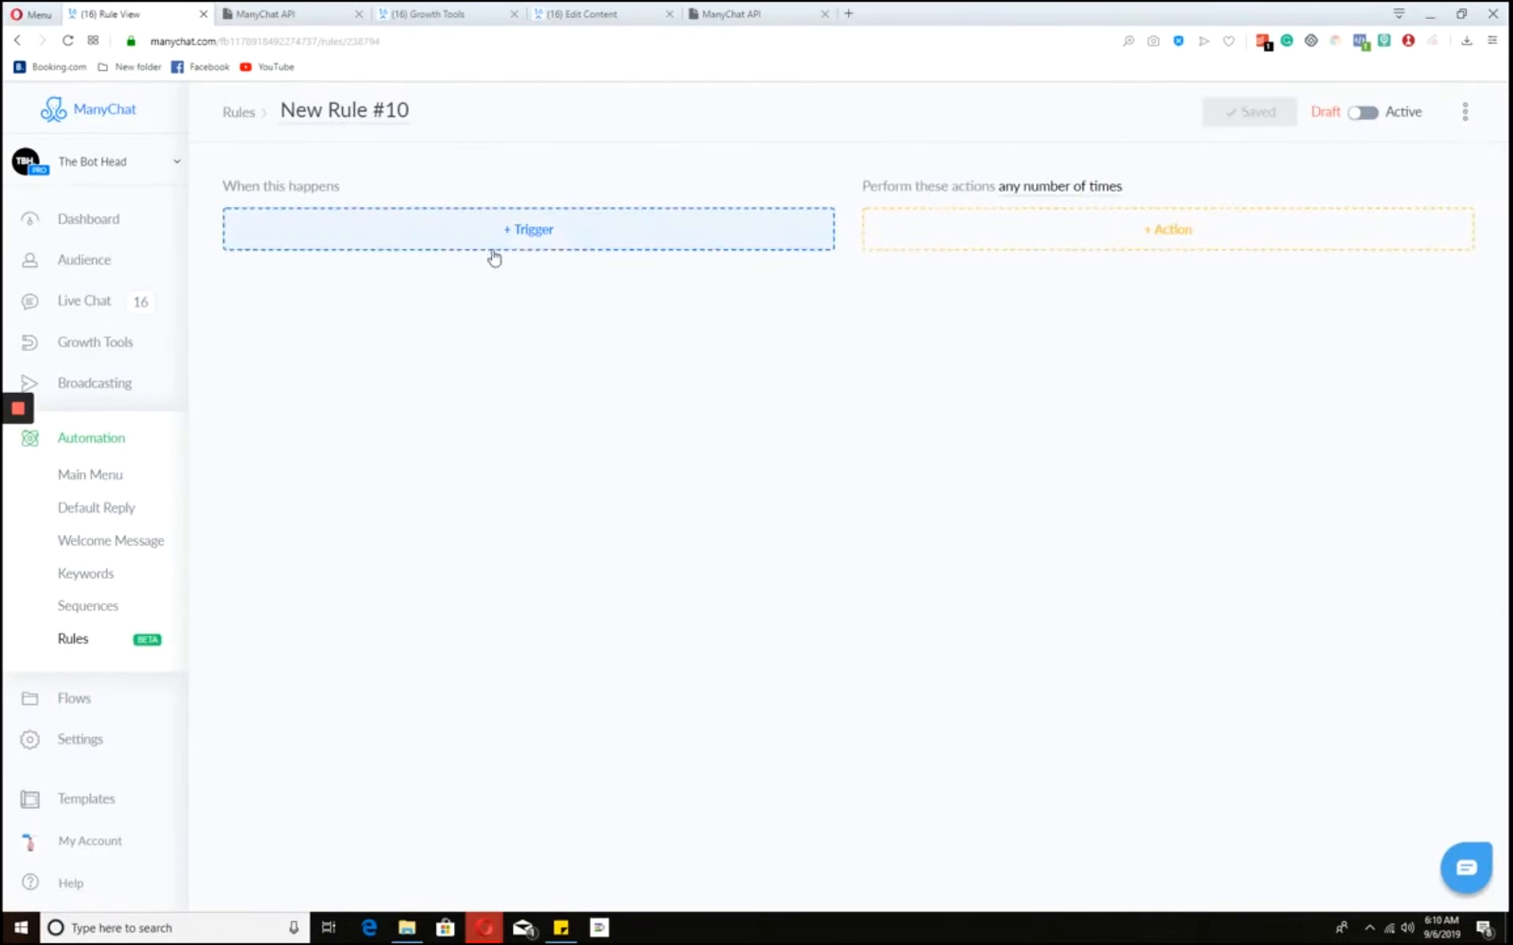
pyautogui.click(622, 232)
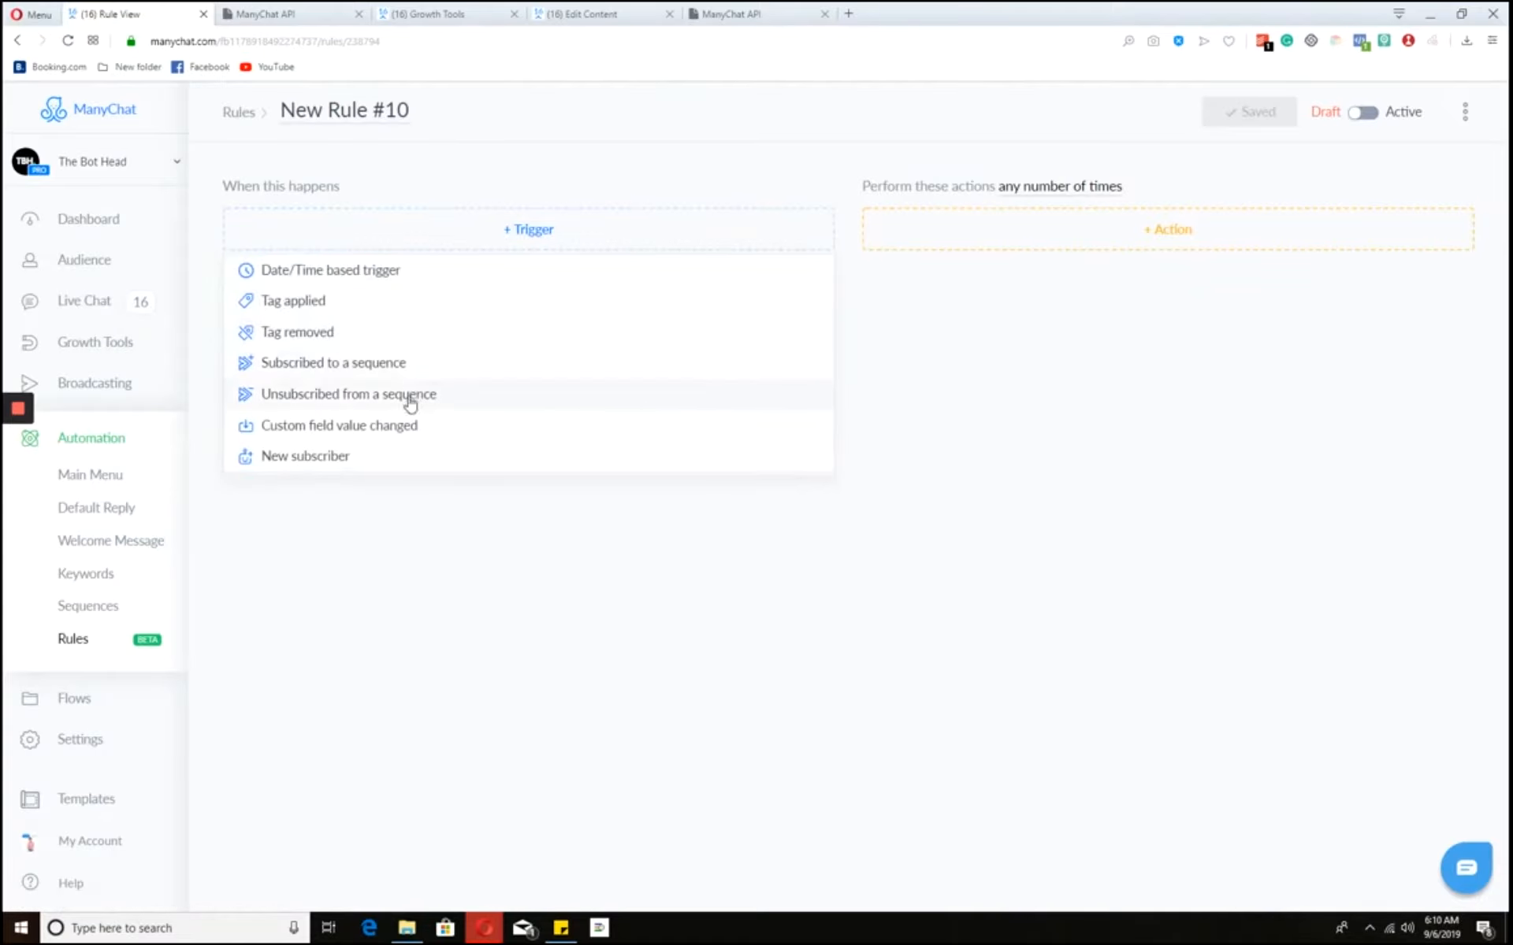
pyautogui.click(374, 432)
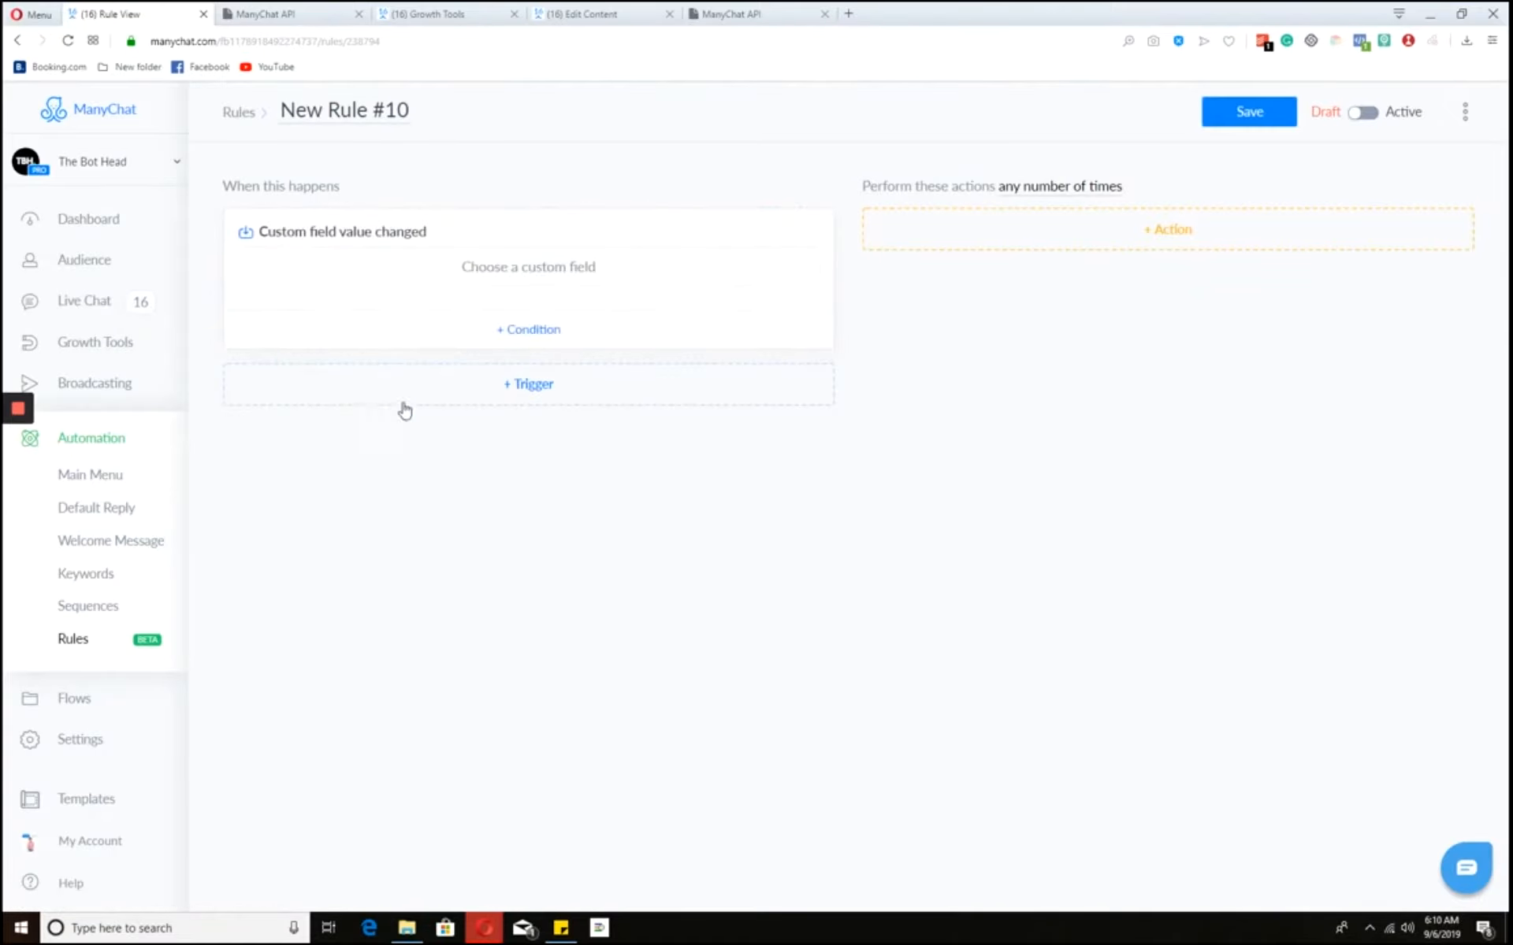
# - Watch the Referral Score1 field with the condition greater than 1
pyautogui.click(557, 275)
pyautogui.scroll(-4, 381, 334)
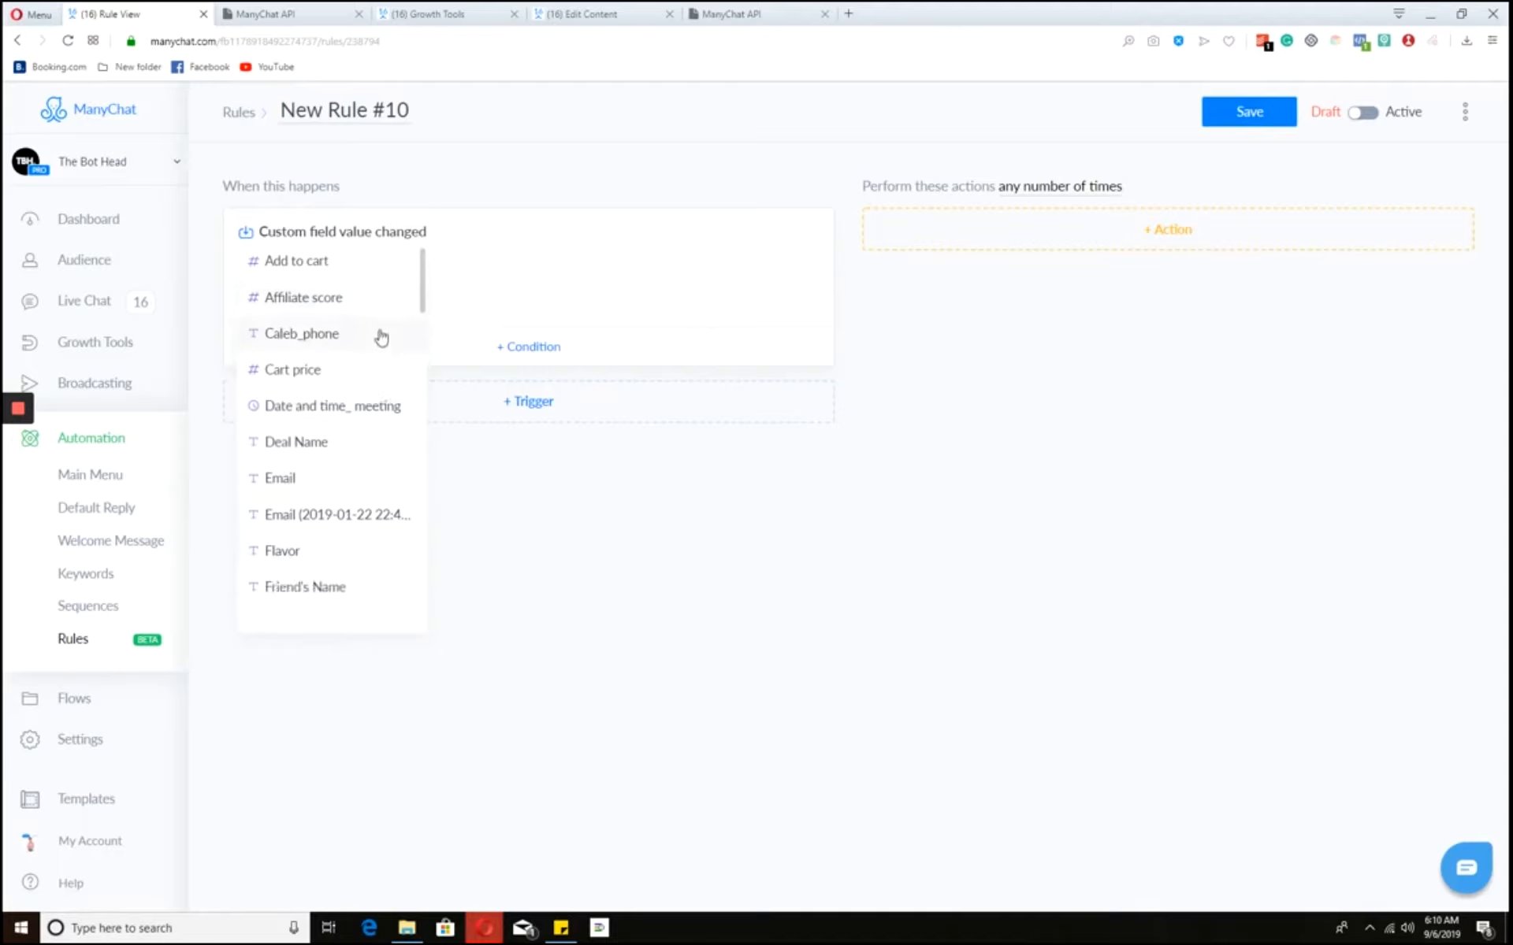
pyautogui.scroll(-10, 382, 338)
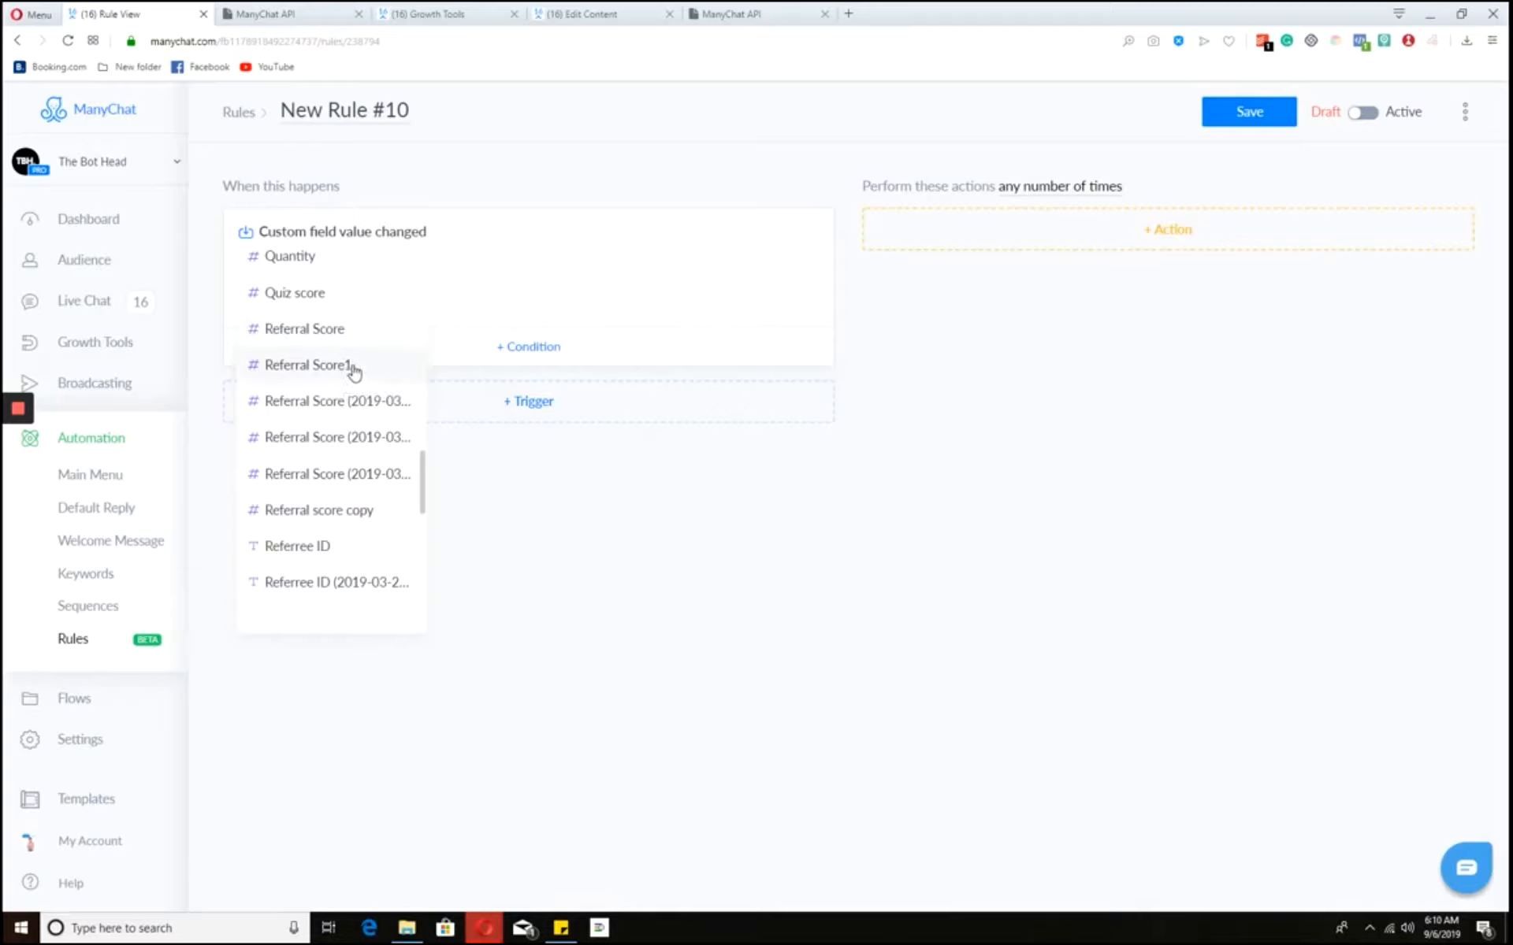
pyautogui.click(354, 368)
pyautogui.click(688, 277)
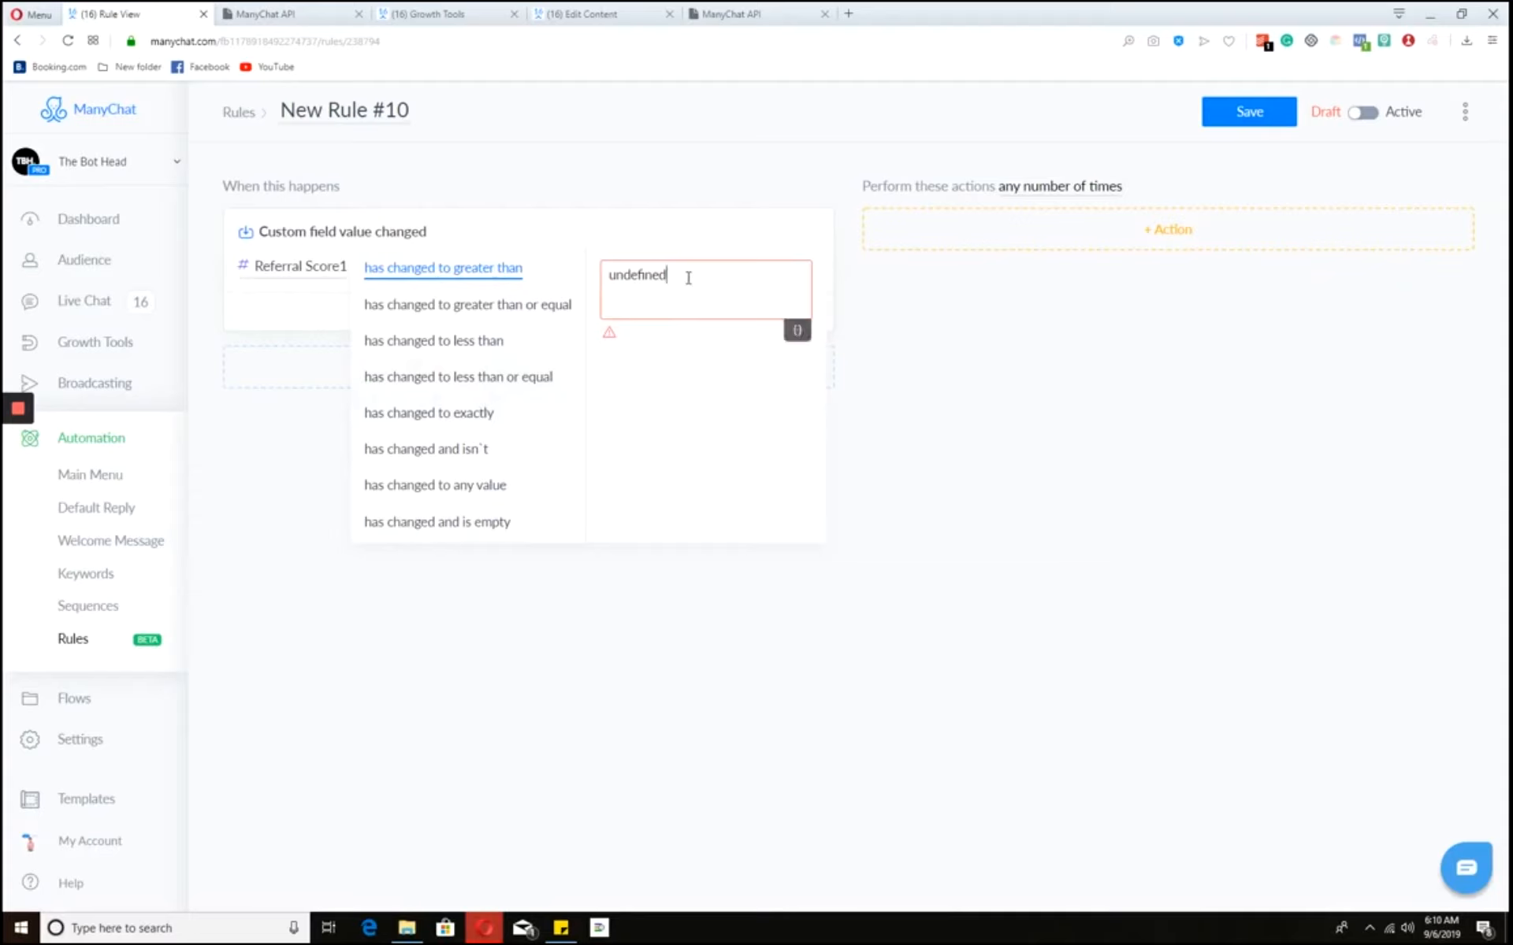
pyautogui.doubleClick(656, 280)
pyautogui.write('1')
# - Commit the condition and add a Start a Flow action to the rule
pyautogui.click(1037, 244)
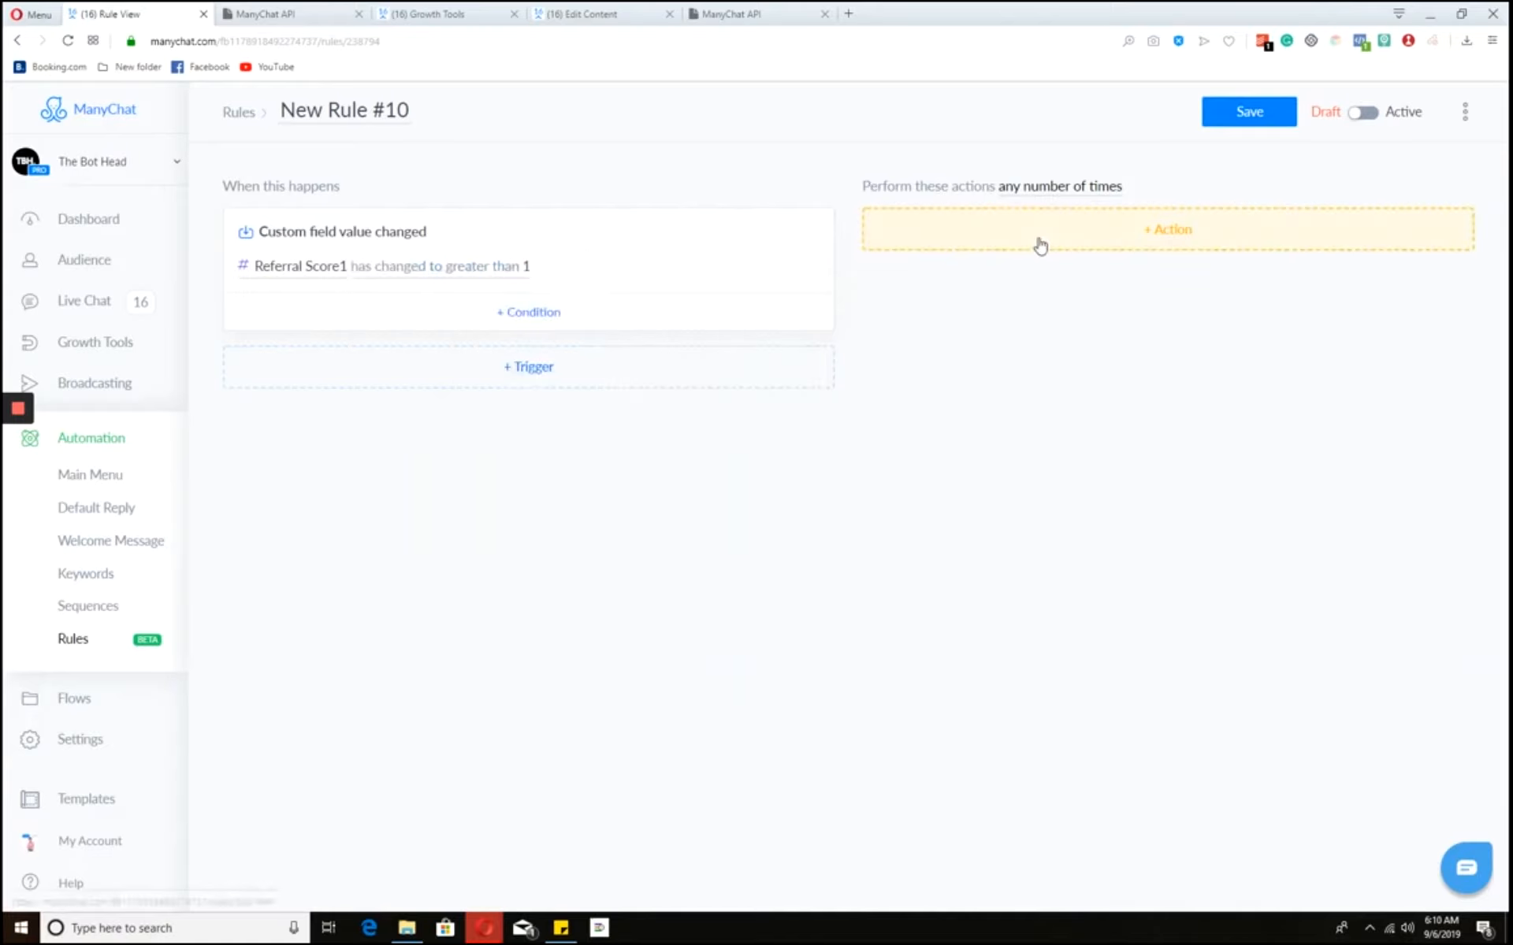
pyautogui.click(1037, 244)
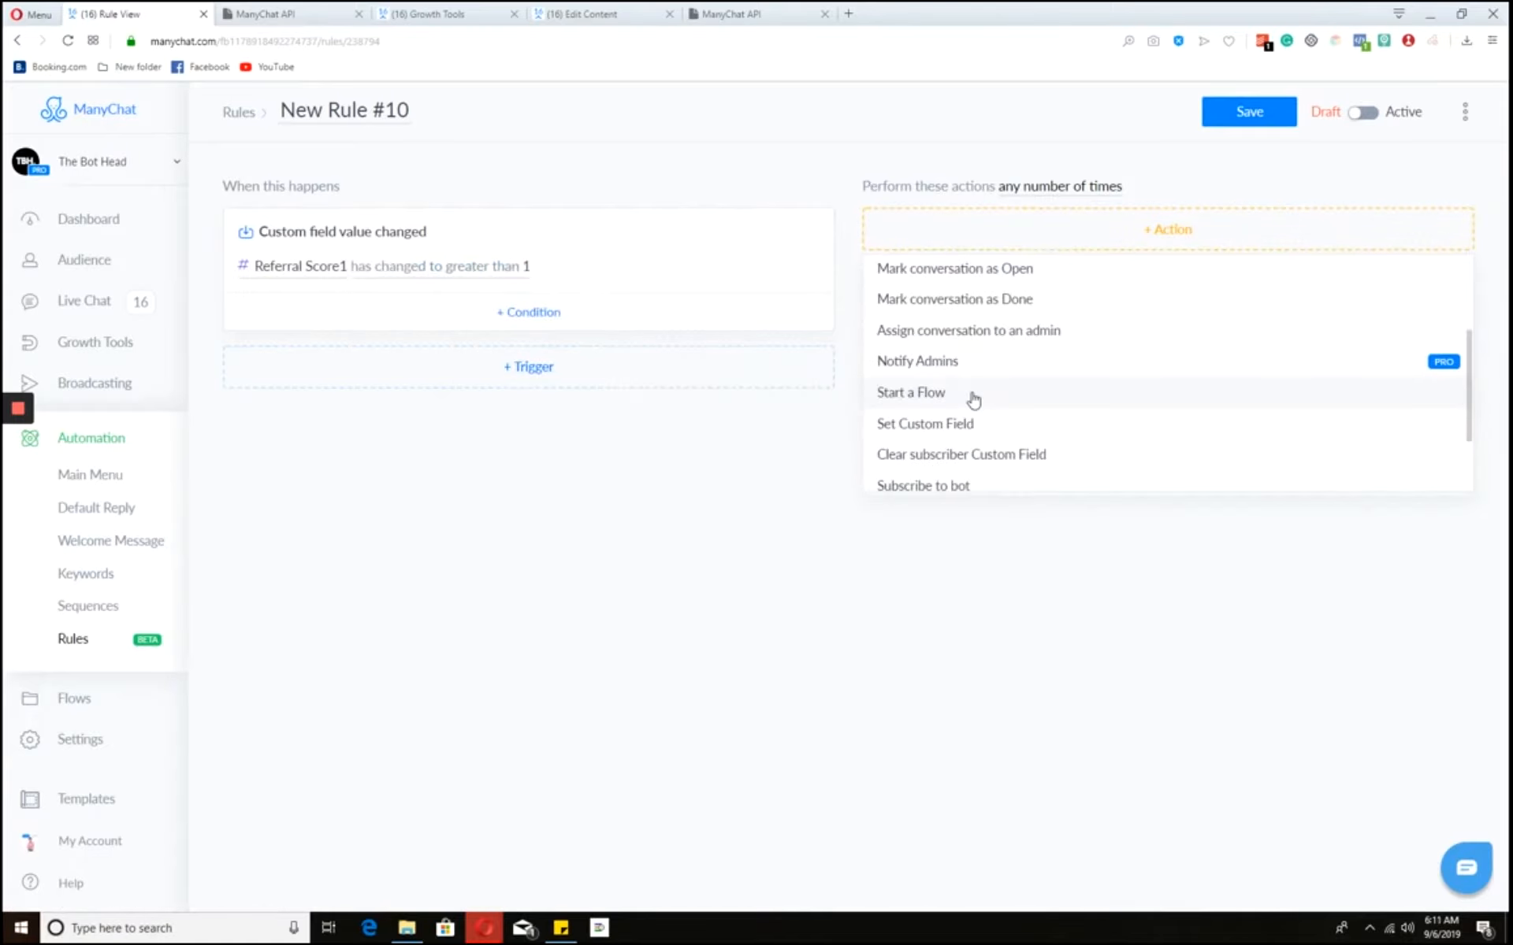
pyautogui.click(975, 394)
pyautogui.moveTo(1305, 261)
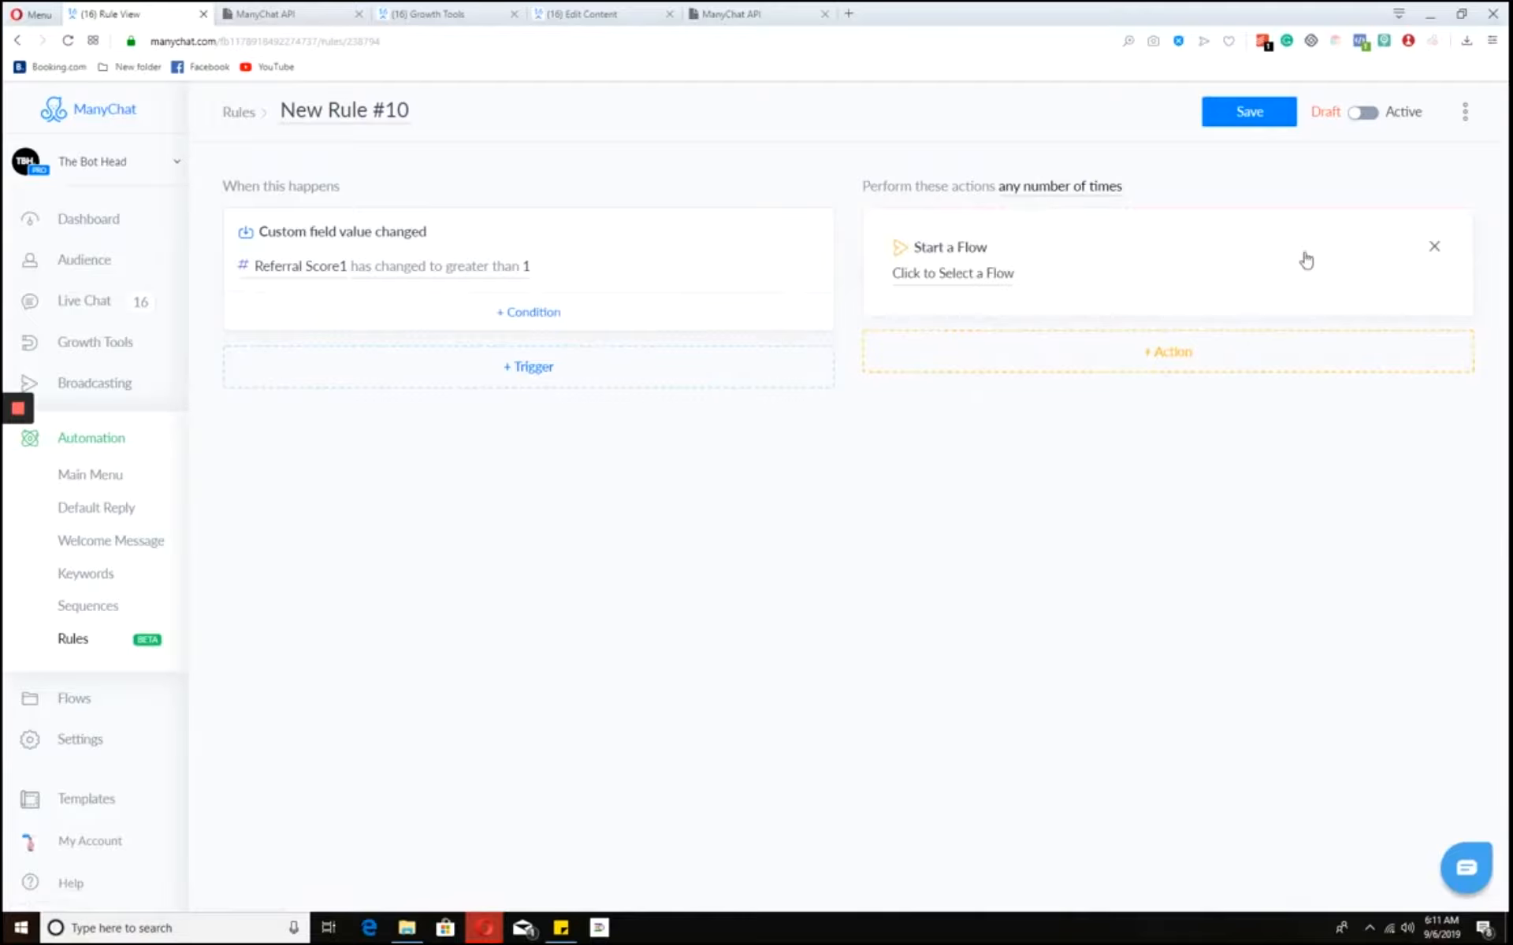
pyautogui.click(1433, 252)
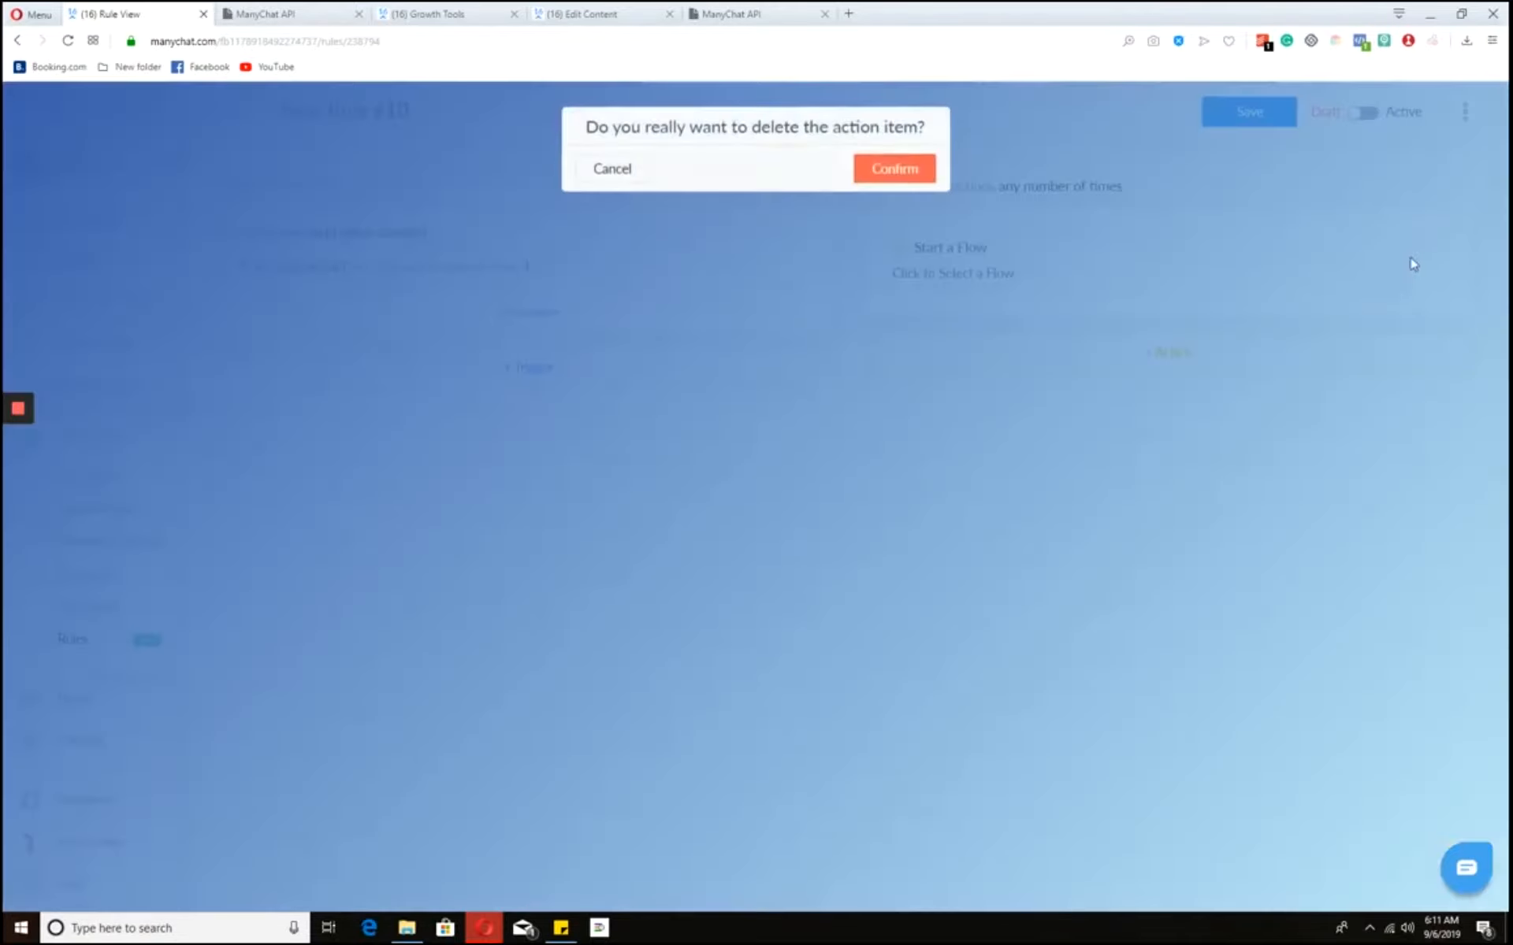
pyautogui.click(895, 166)
pyautogui.click(1059, 245)
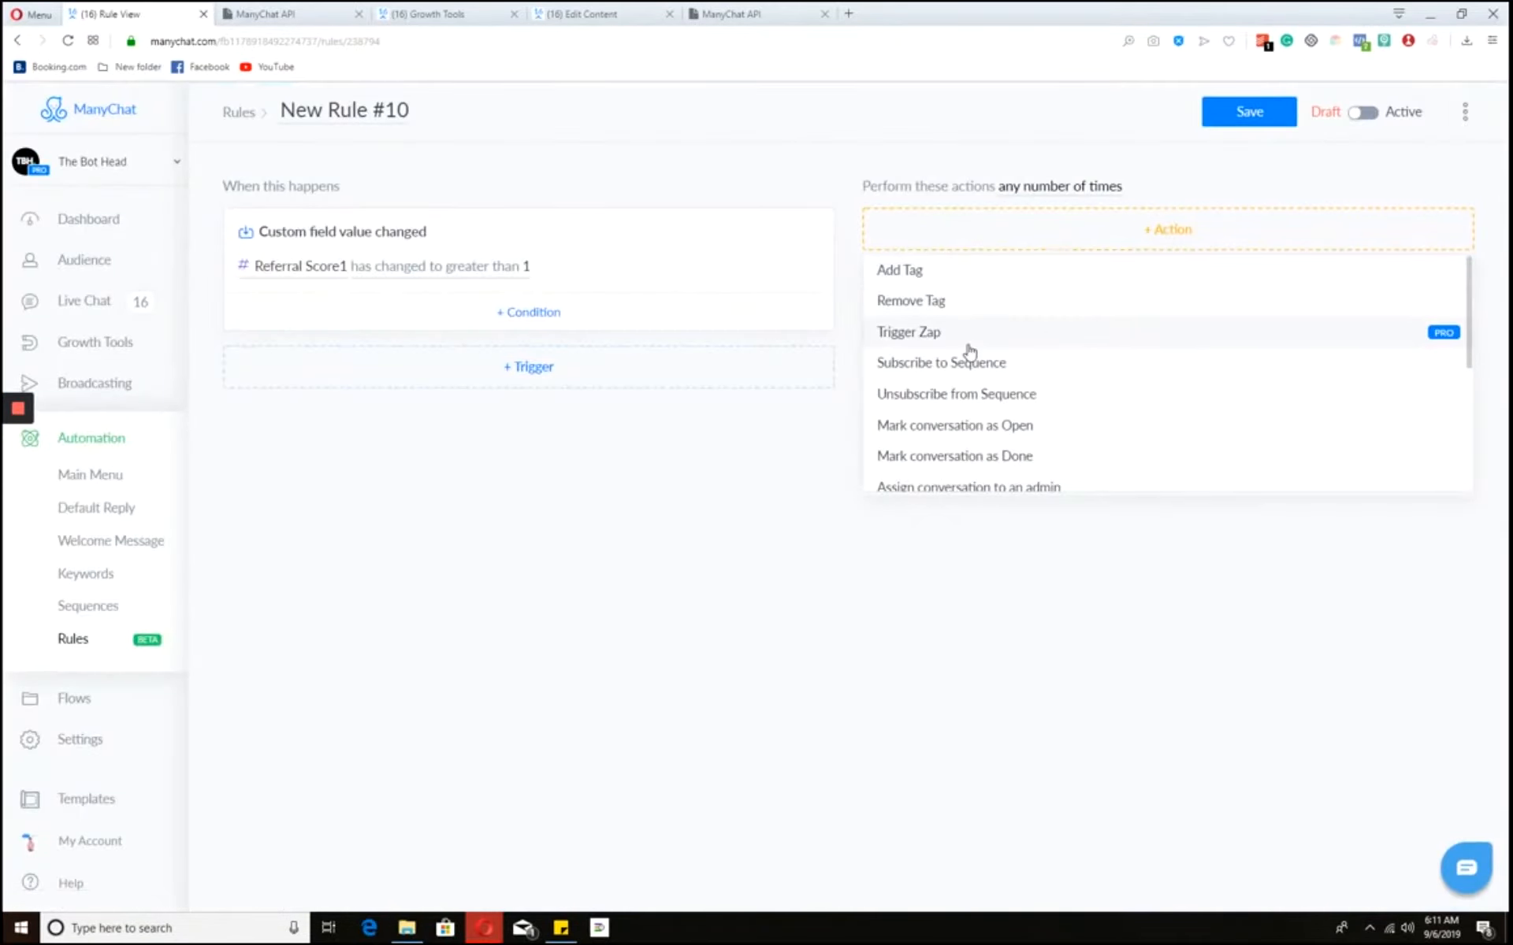
pyautogui.scroll(-3, 968, 350)
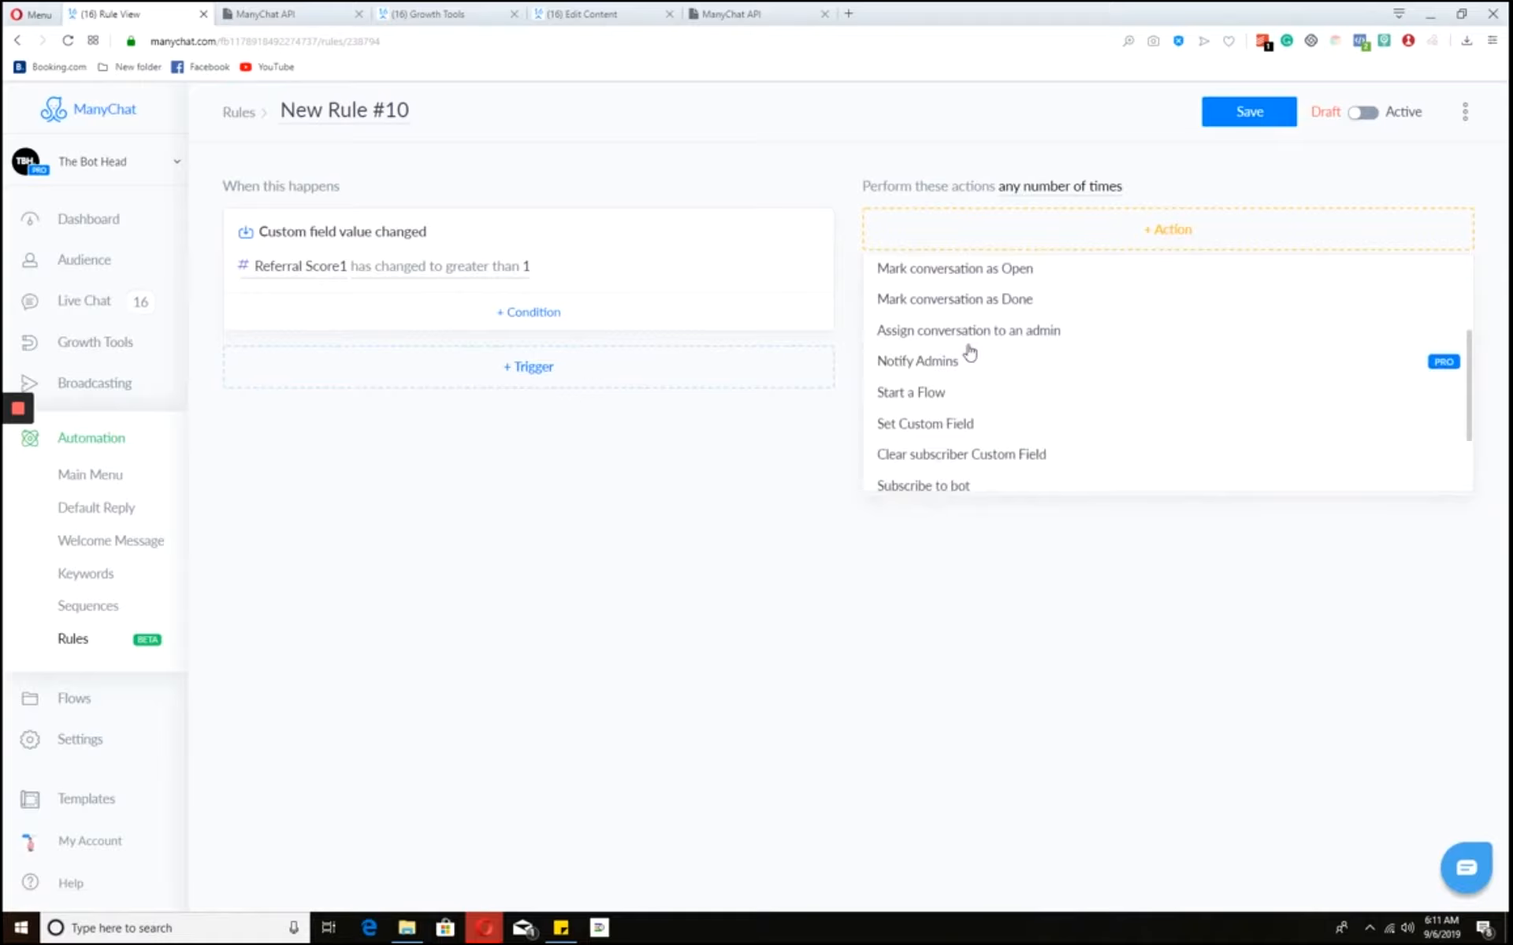
pyautogui.click(930, 392)
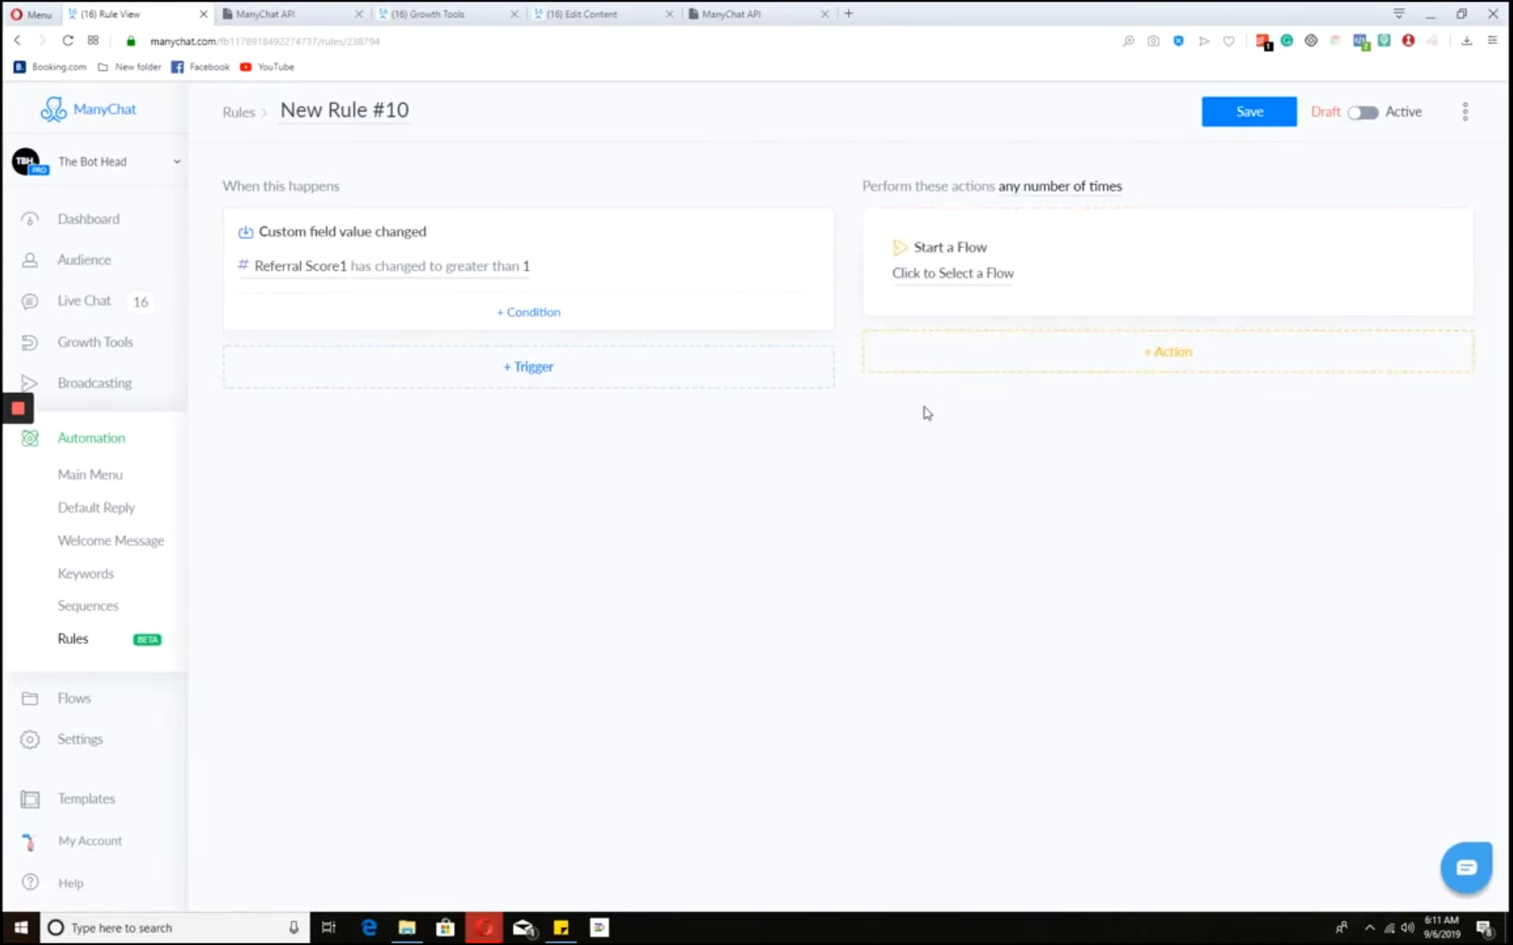
# - Choose Referral video > Reward as the flow, then save and activate the rule
pyautogui.click(987, 288)
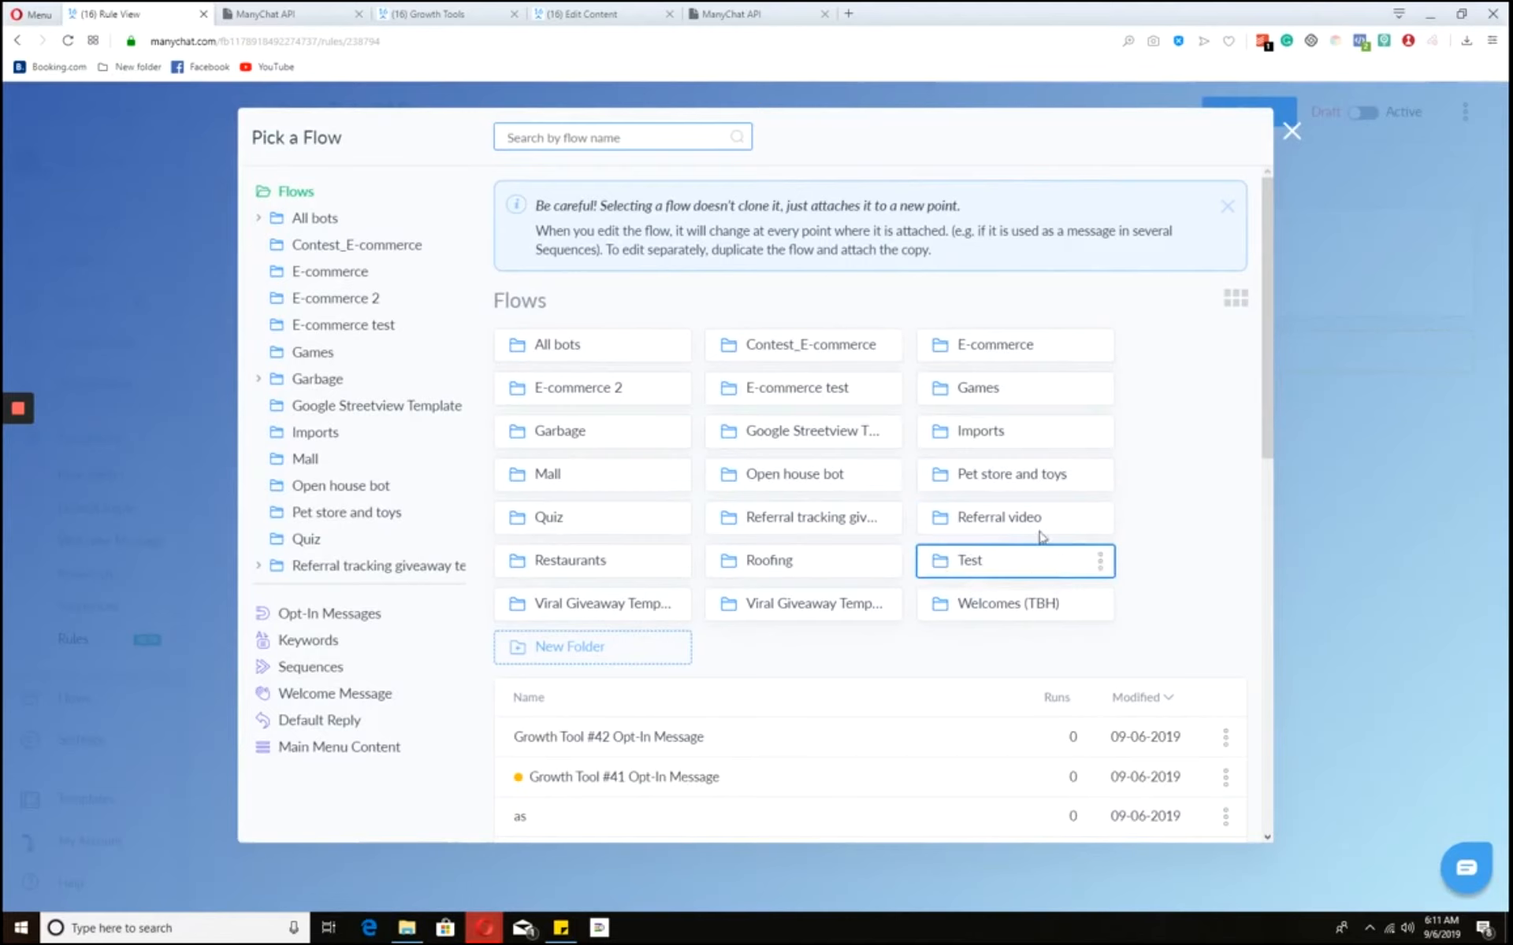
pyautogui.click(970, 526)
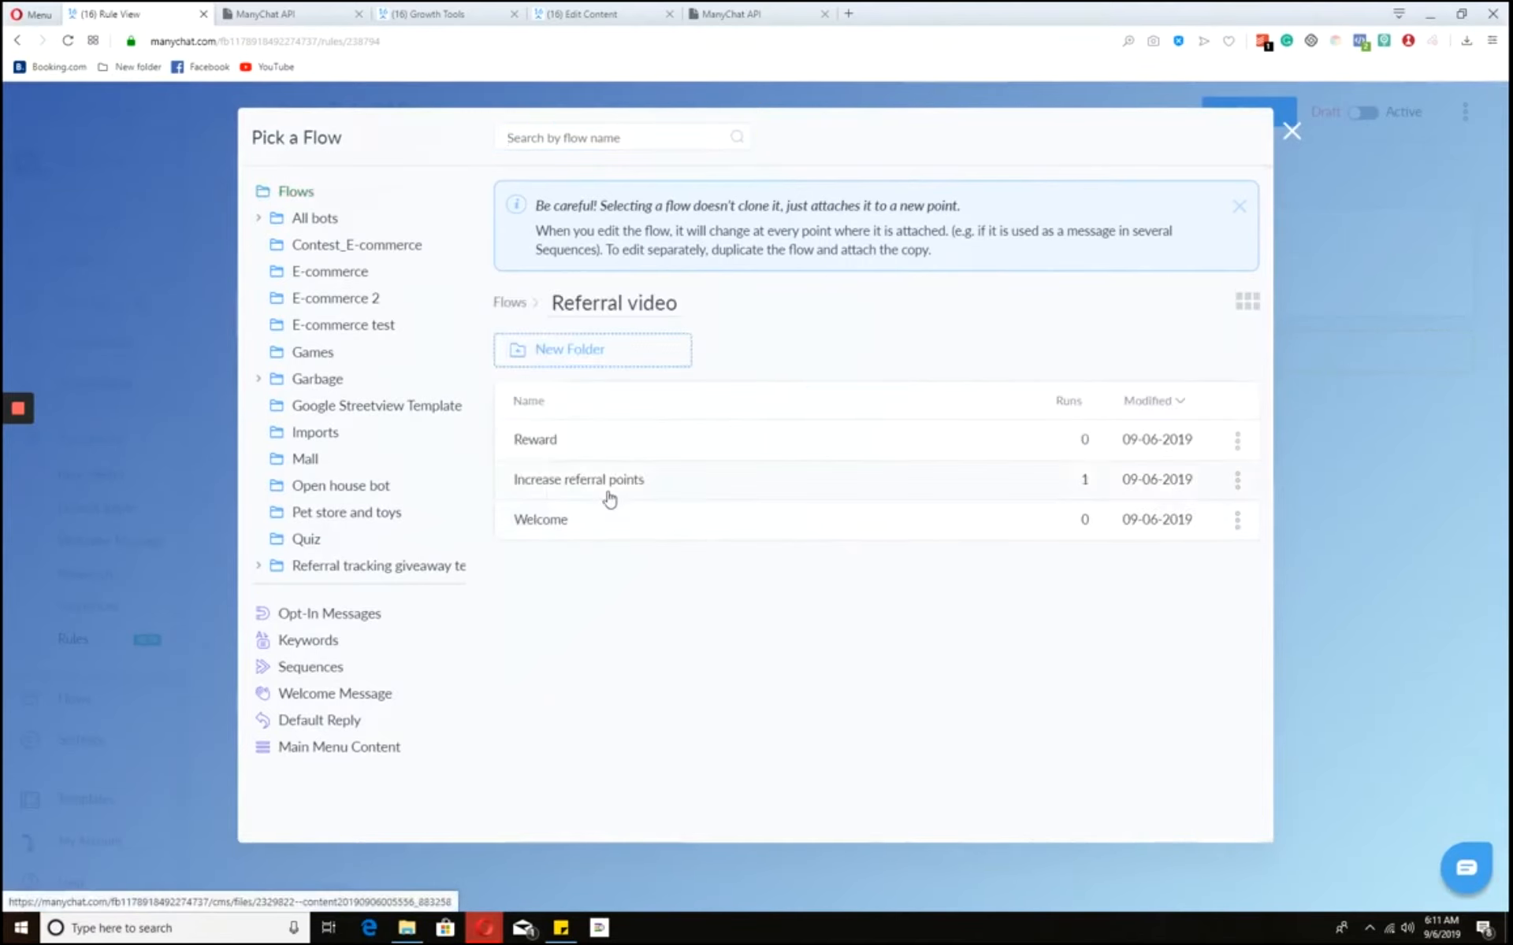
pyautogui.click(636, 455)
pyautogui.click(1069, 818)
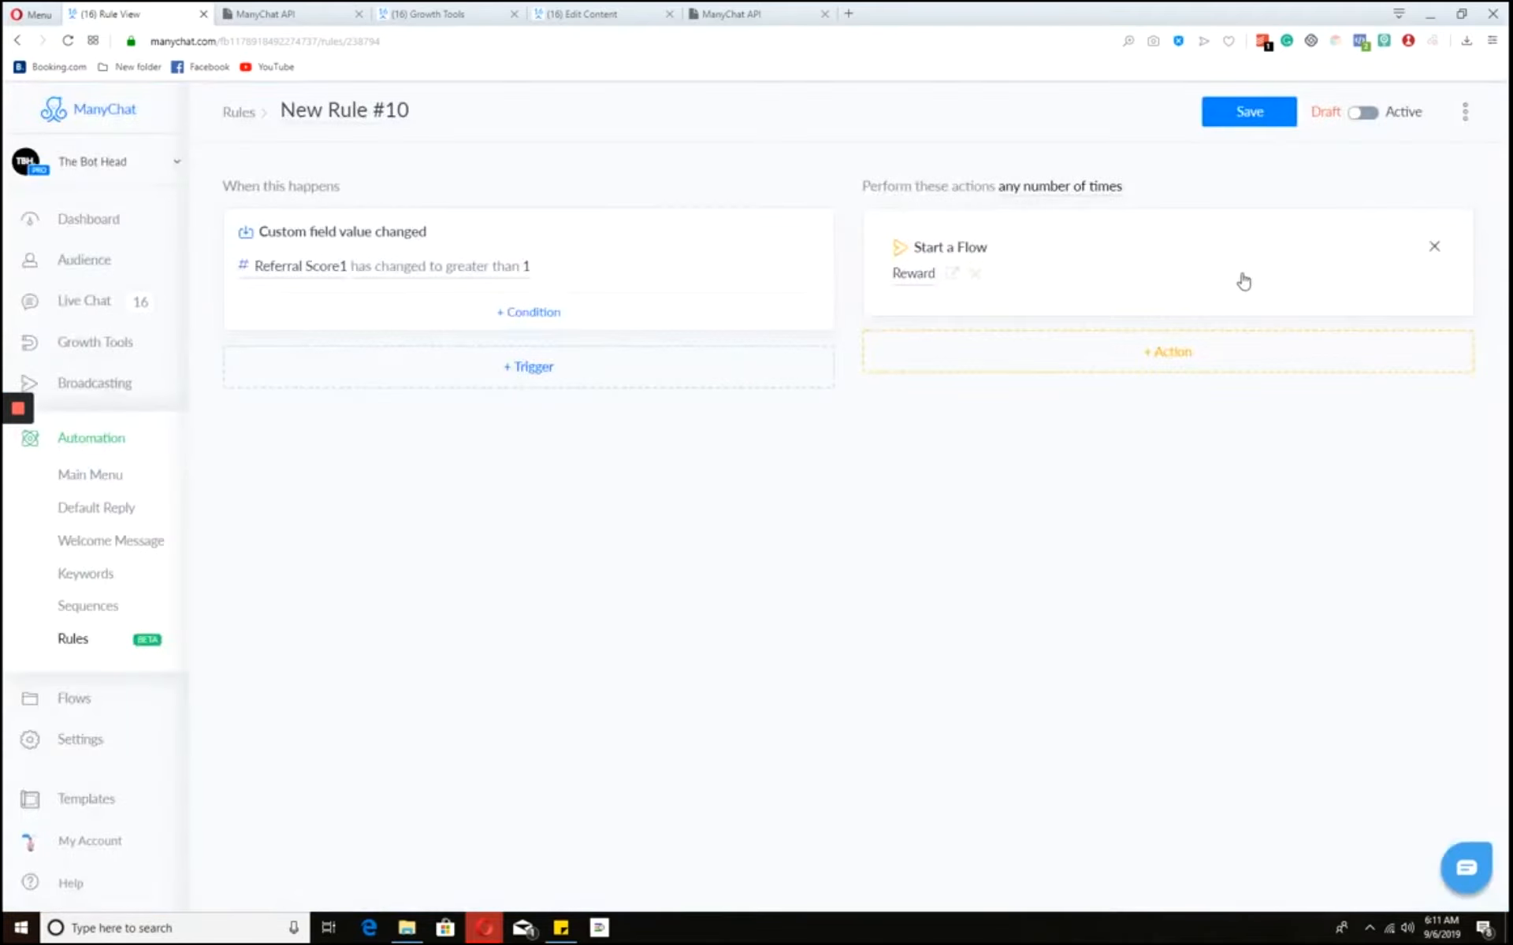
pyautogui.click(1364, 112)
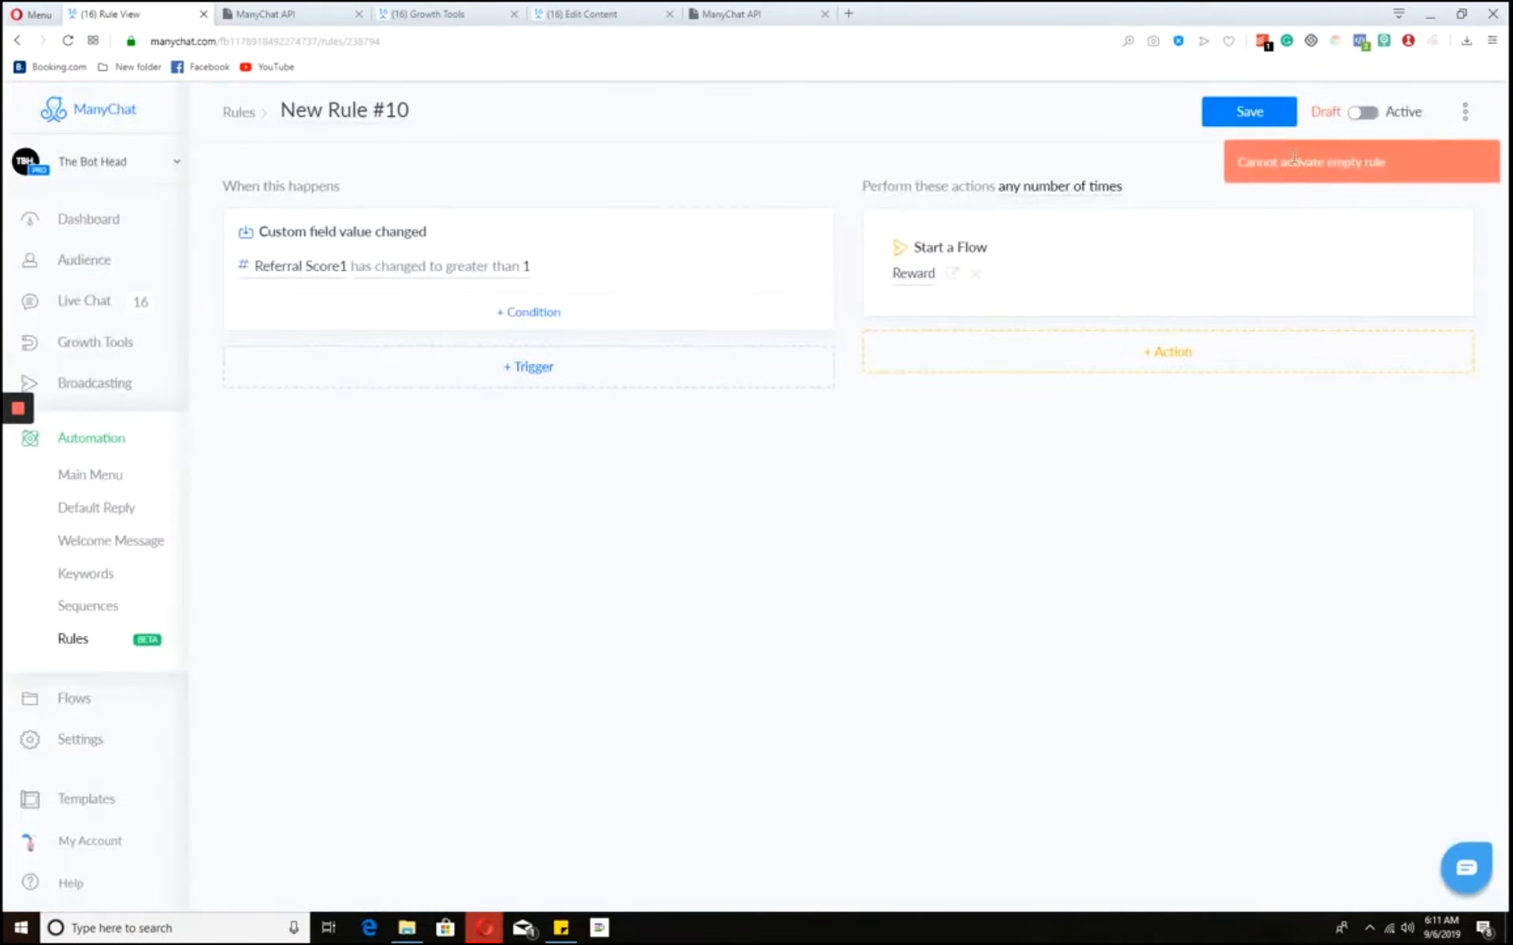
pyautogui.click(1265, 118)
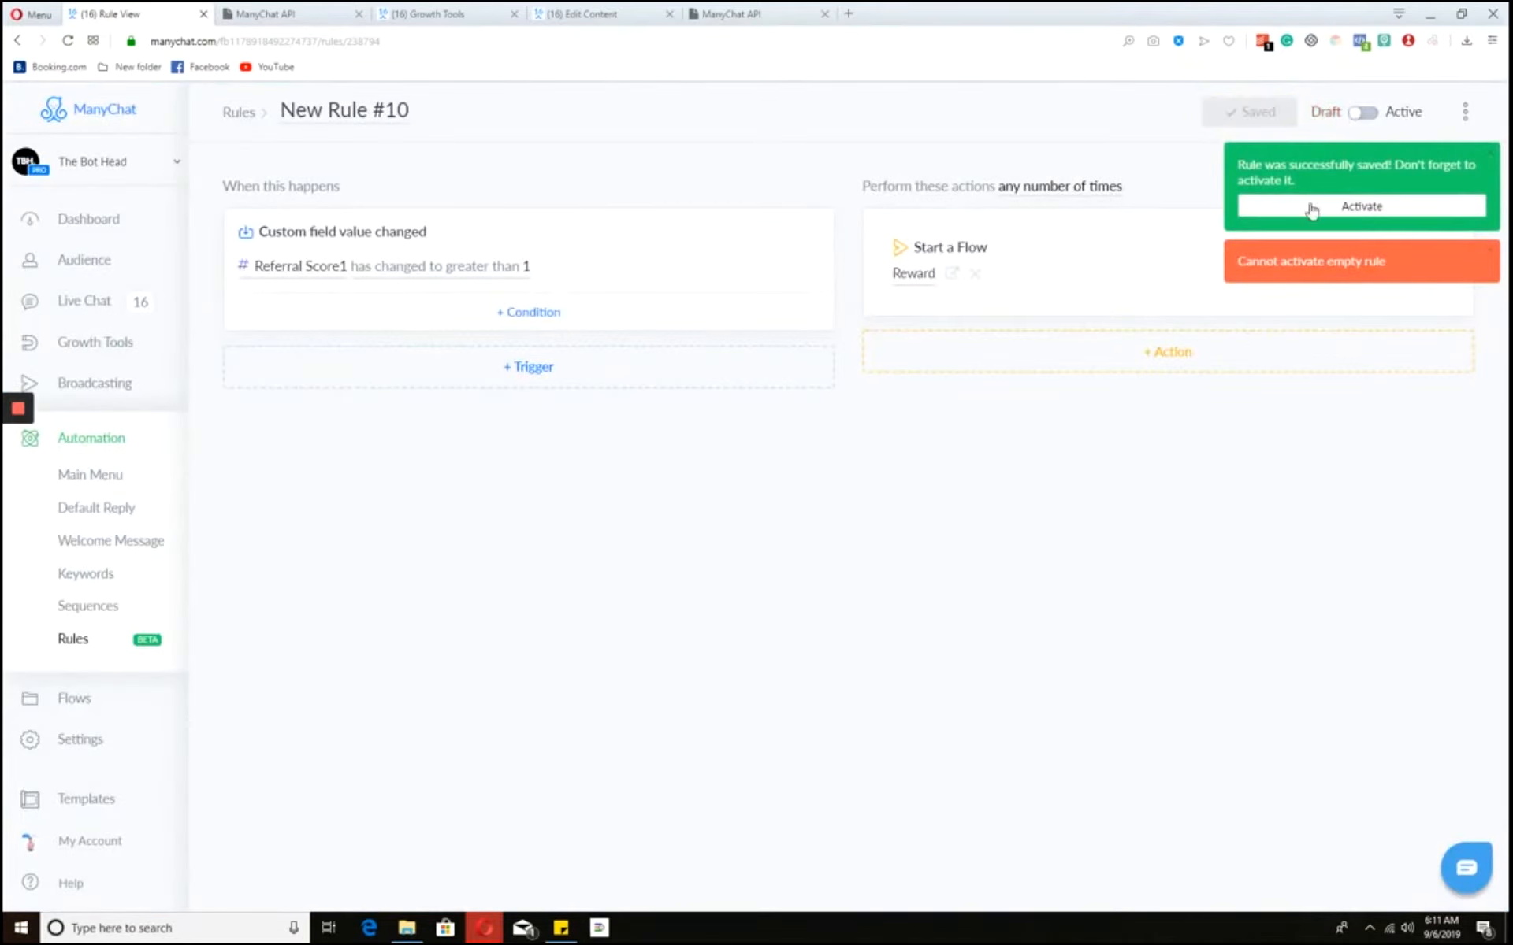
pyautogui.click(1311, 208)
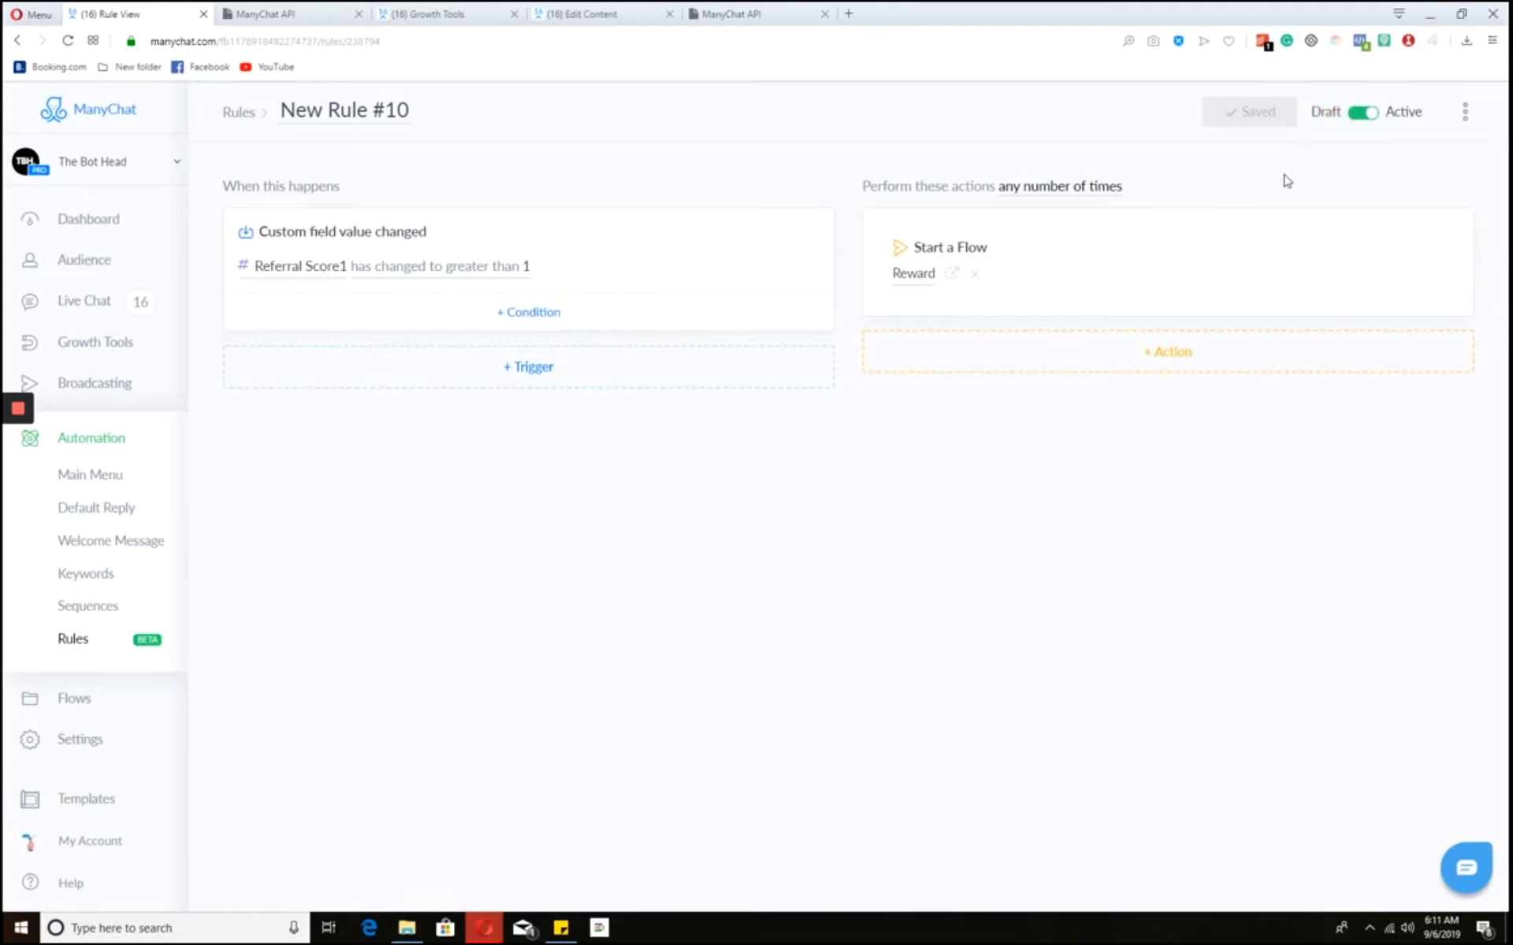